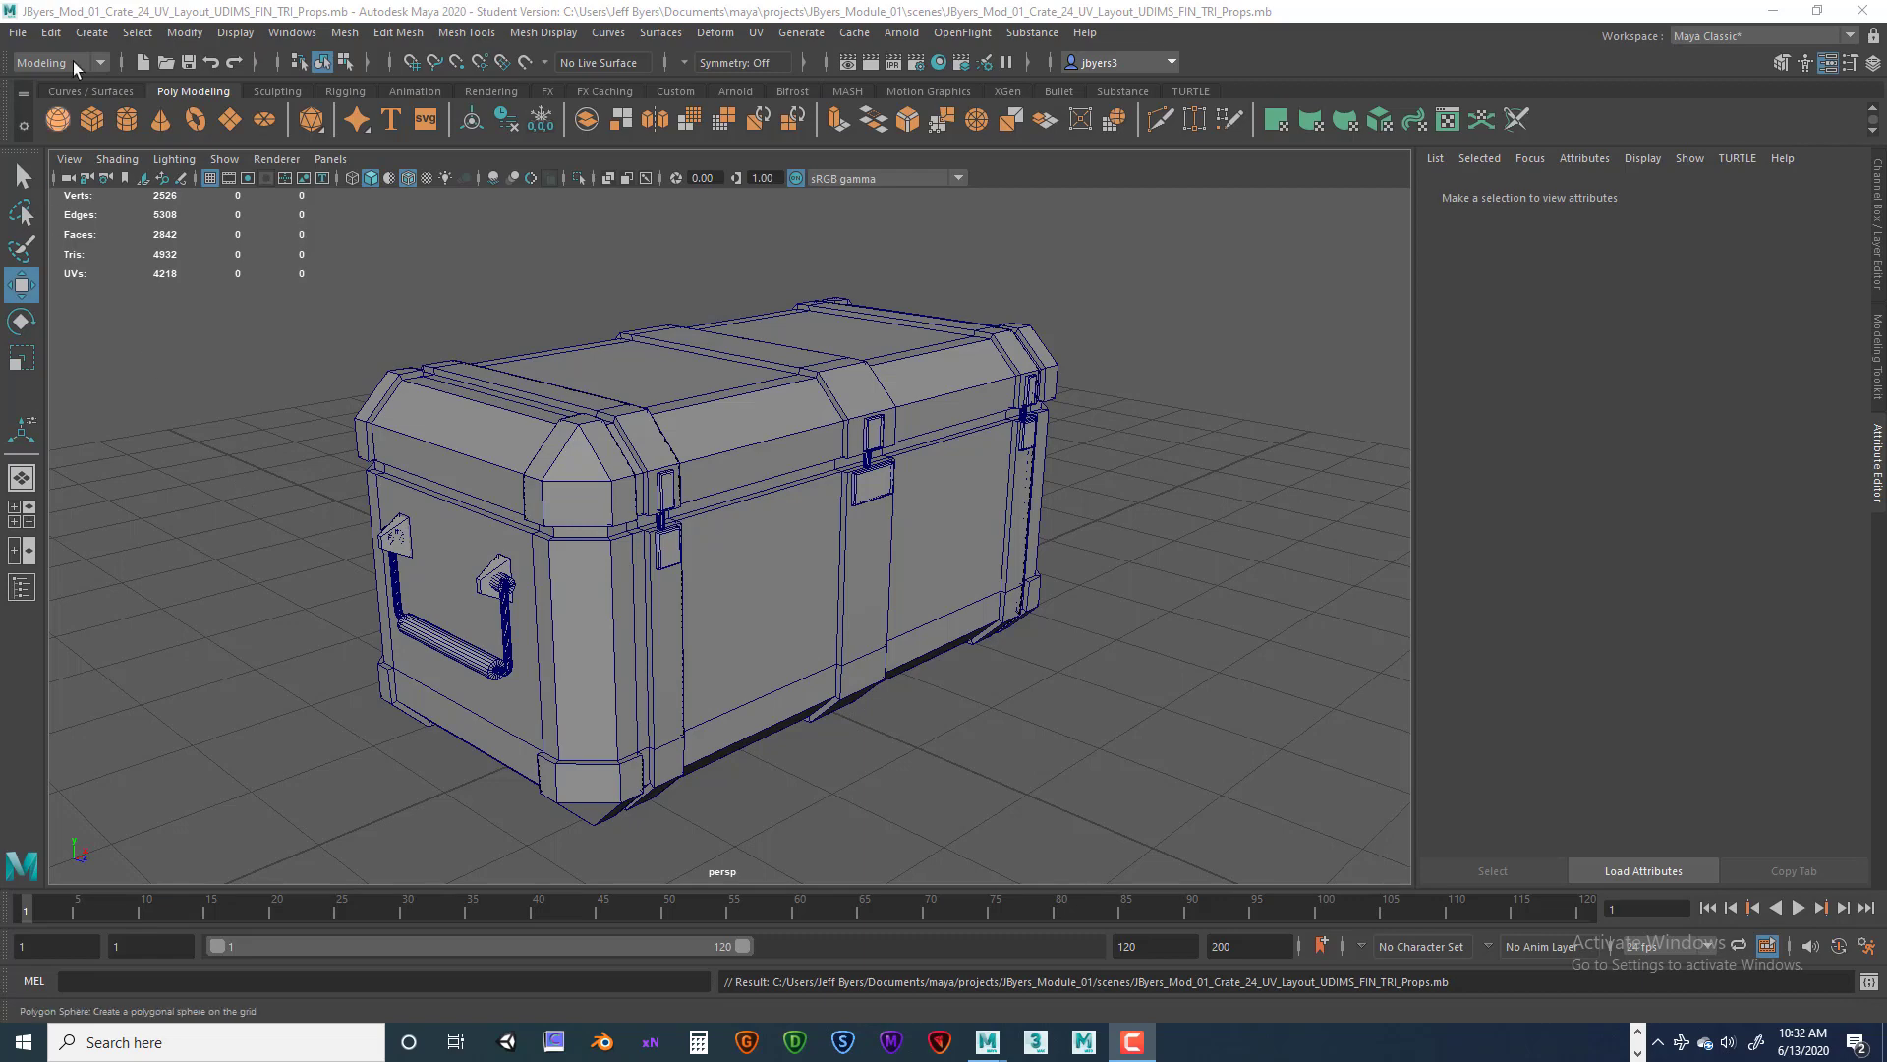
Save the crate scene with Save As, as a Maya Binary file in the project's scenes folder.
{"action": "left_click", "coordinate": [18, 33]}
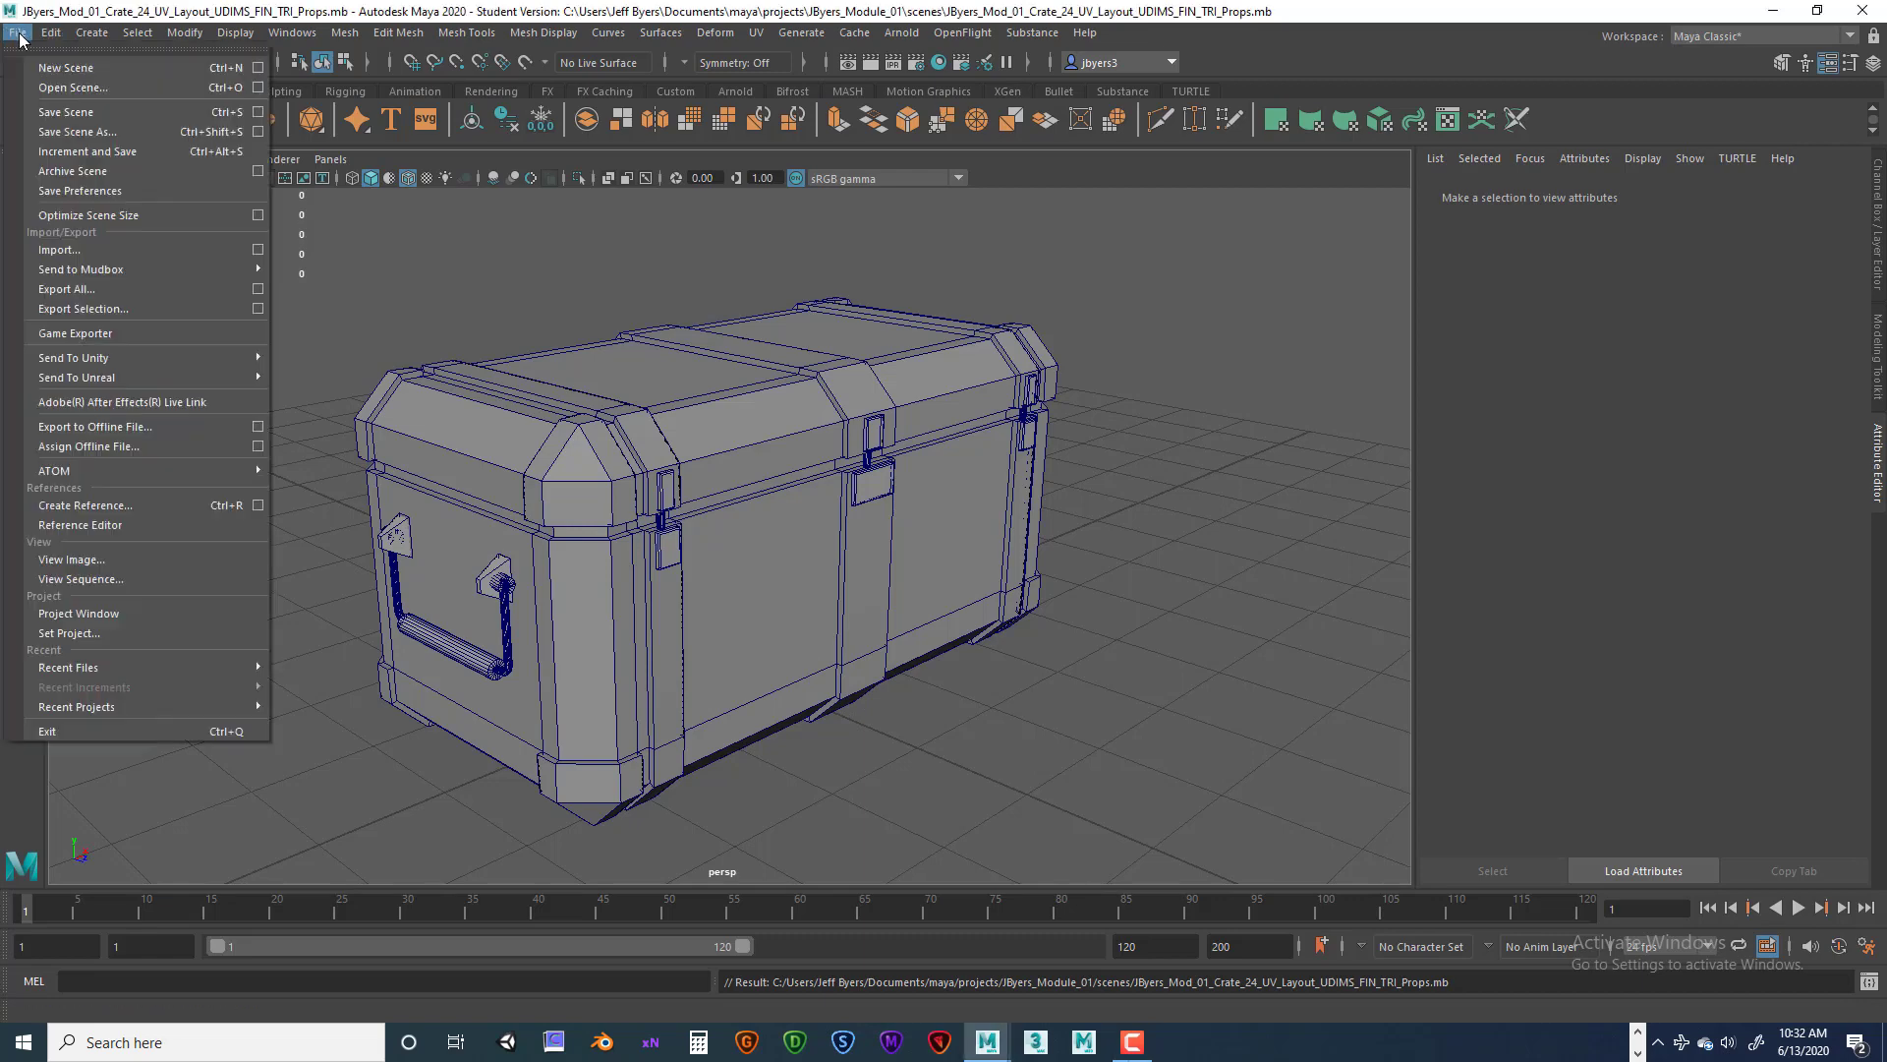
{"action": "left_click", "coordinate": [67, 132]}
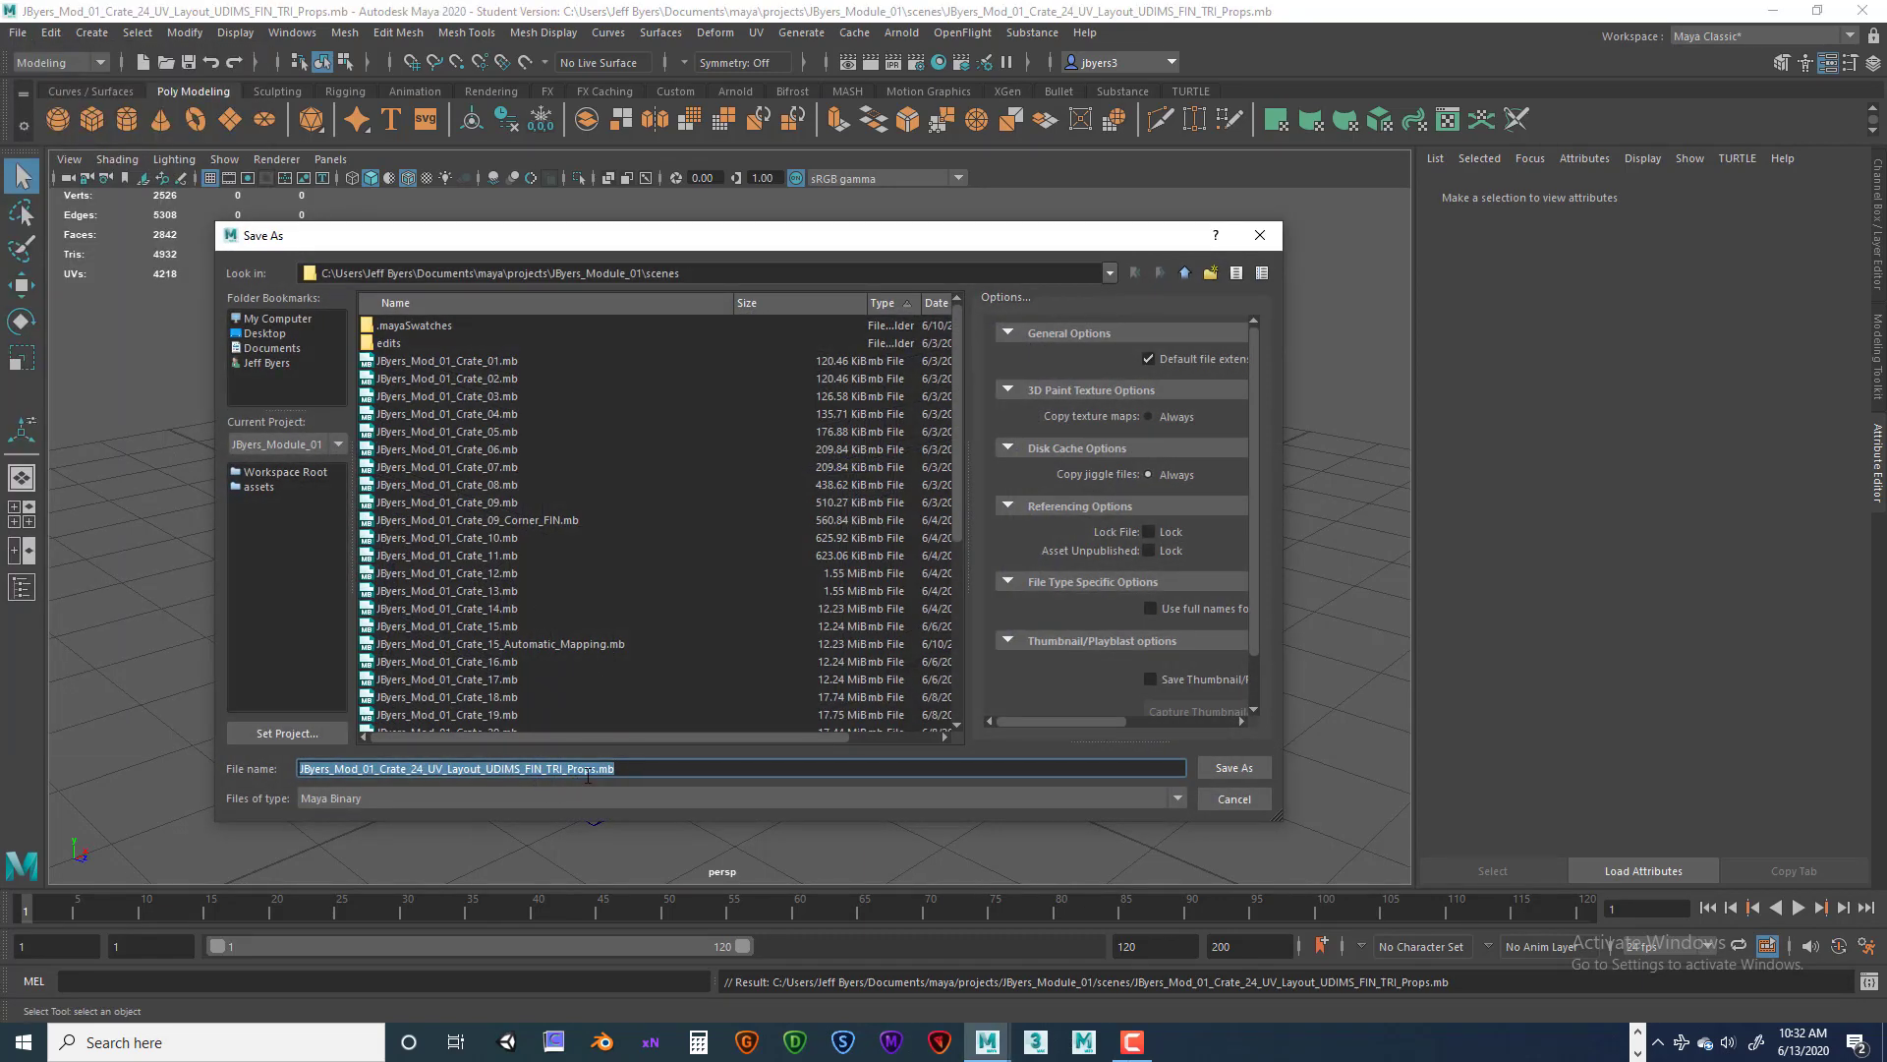
{"action": "left_click", "coordinate": [1235, 767]}
{"action": "key", "text": "w"}
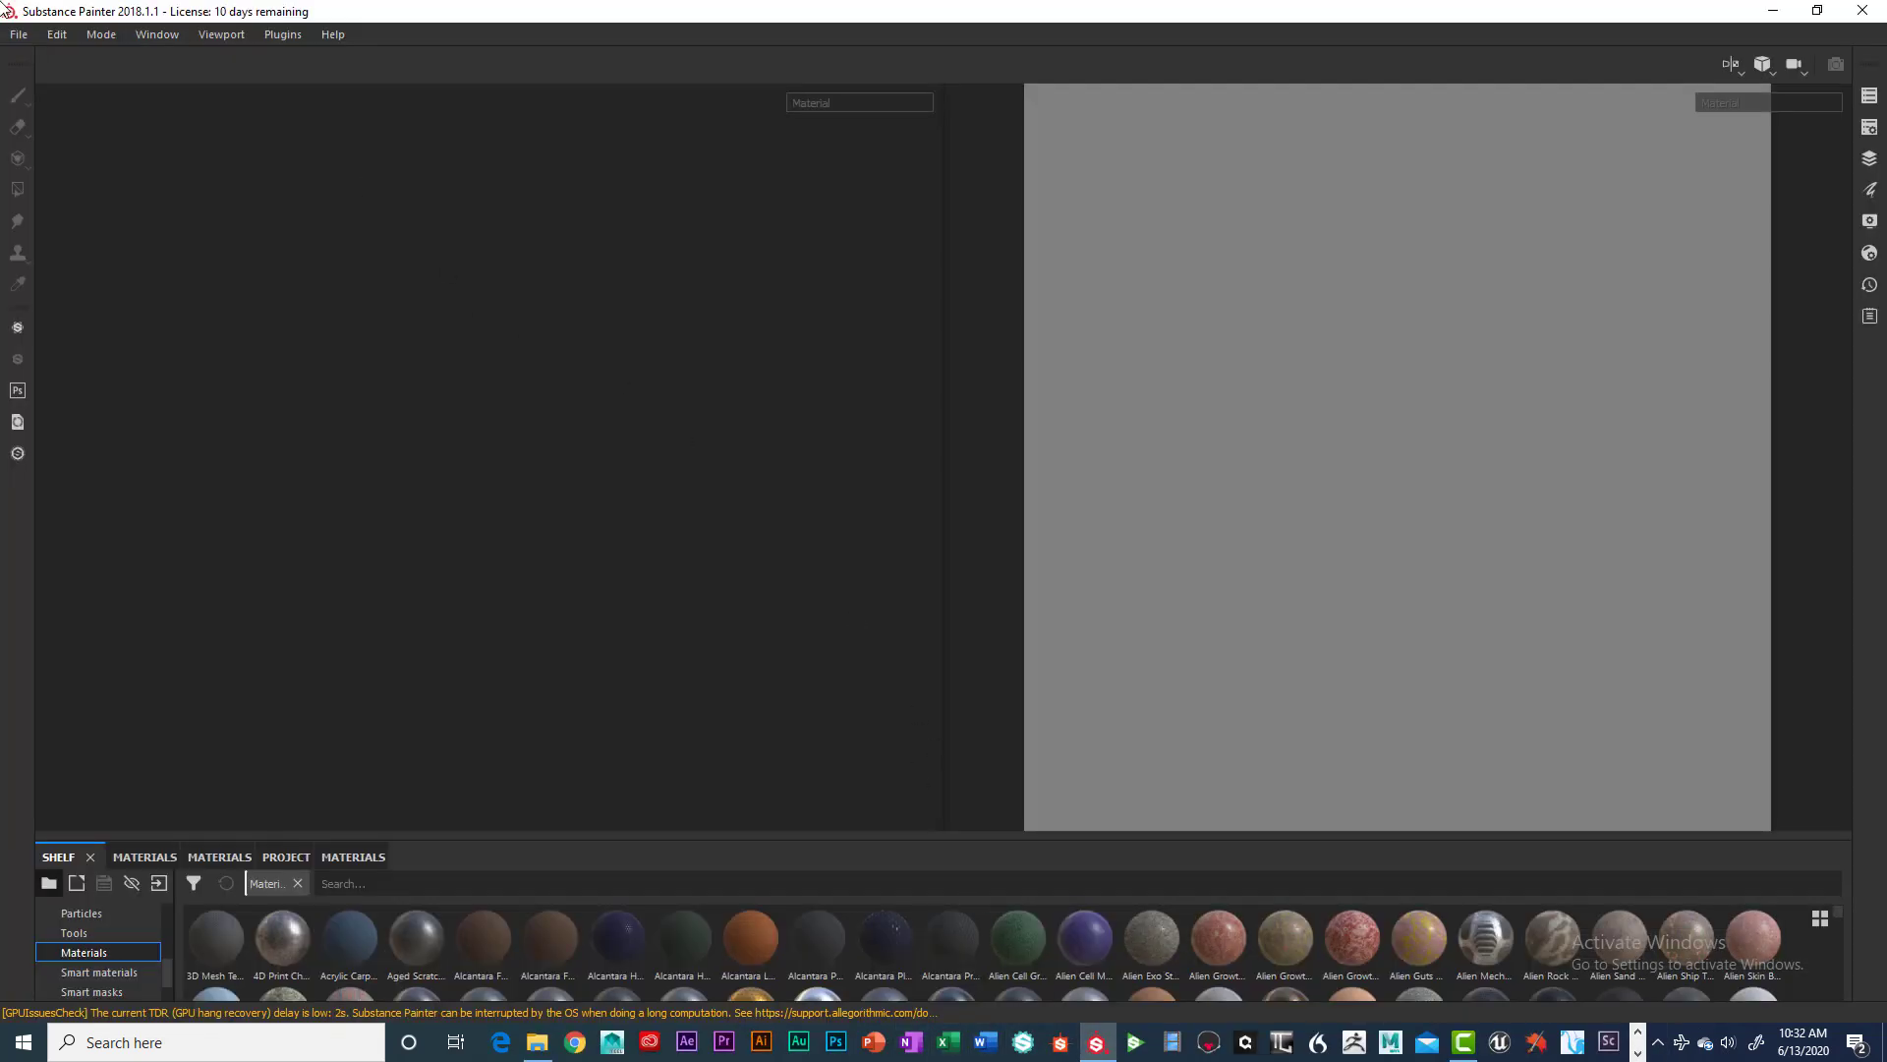
Switch to Substance Painter and start a new project with the document resolution set to 2048.
{"action": "left_click", "coordinate": [22, 34]}
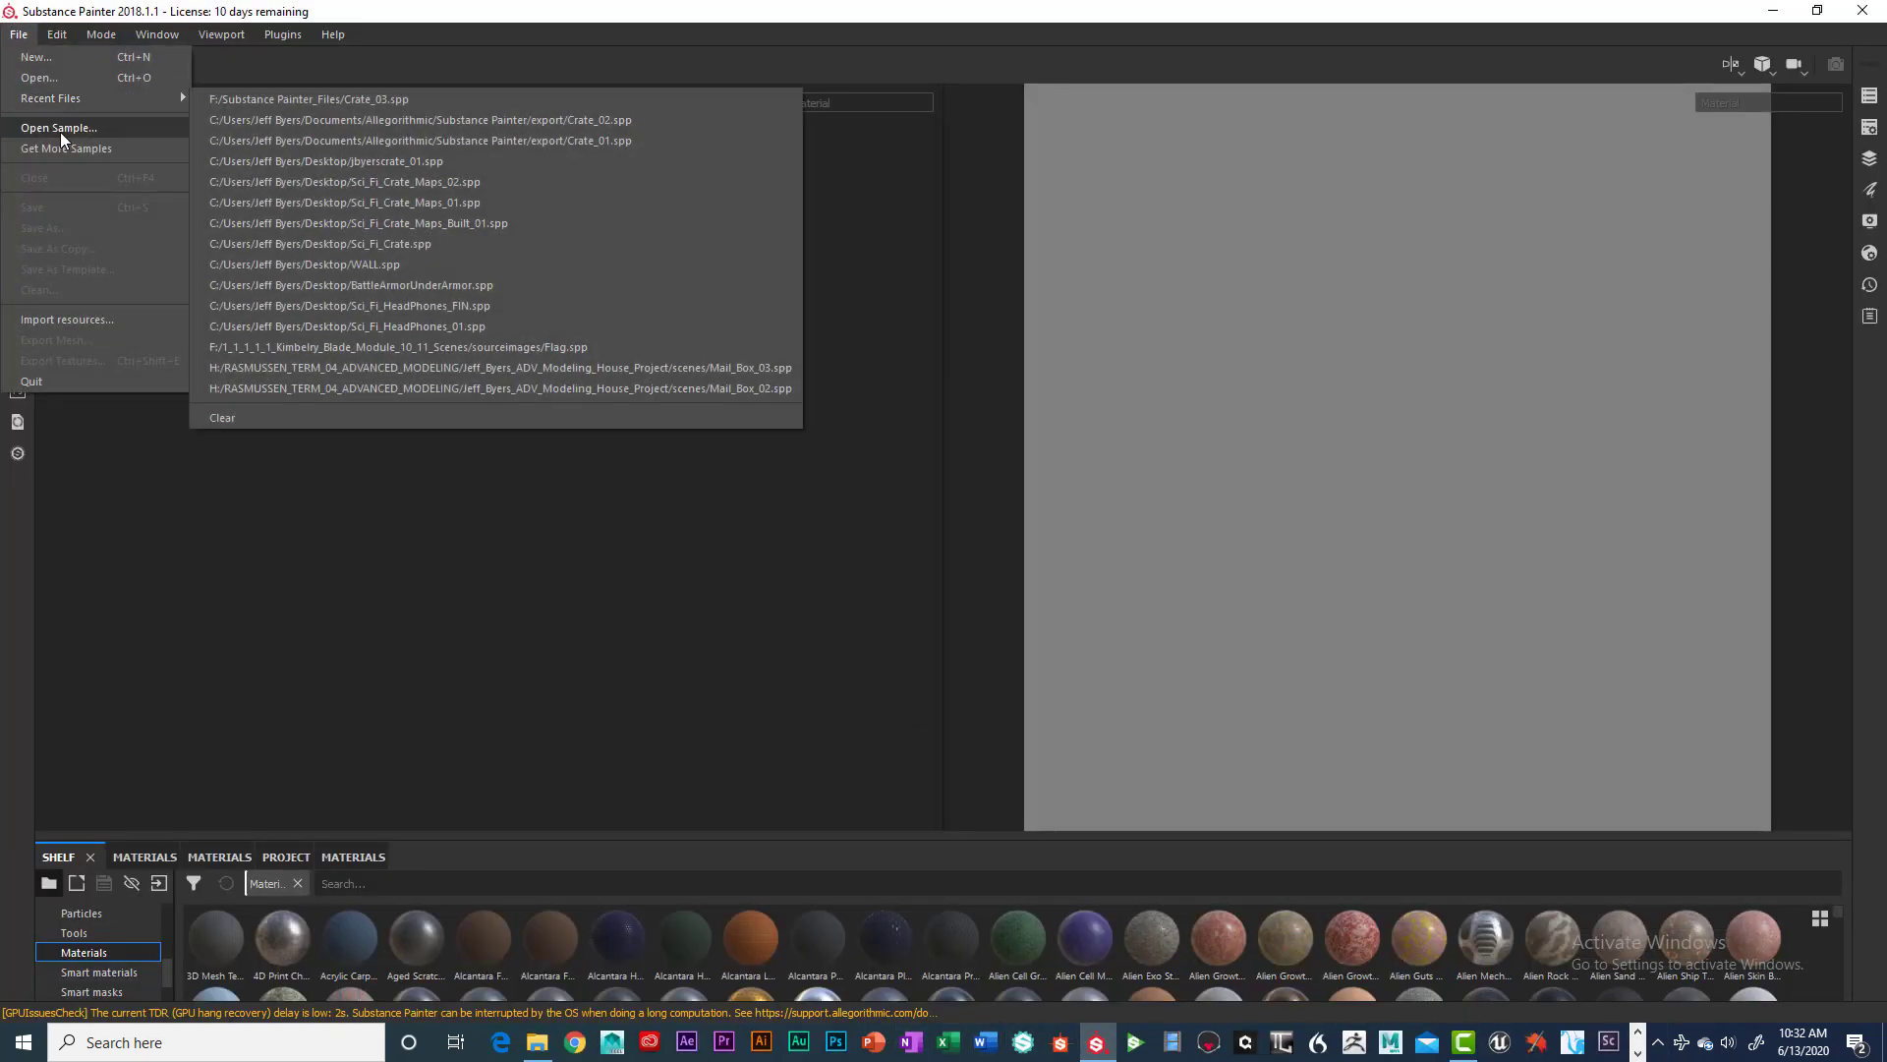
{"action": "left_click", "coordinate": [35, 57]}
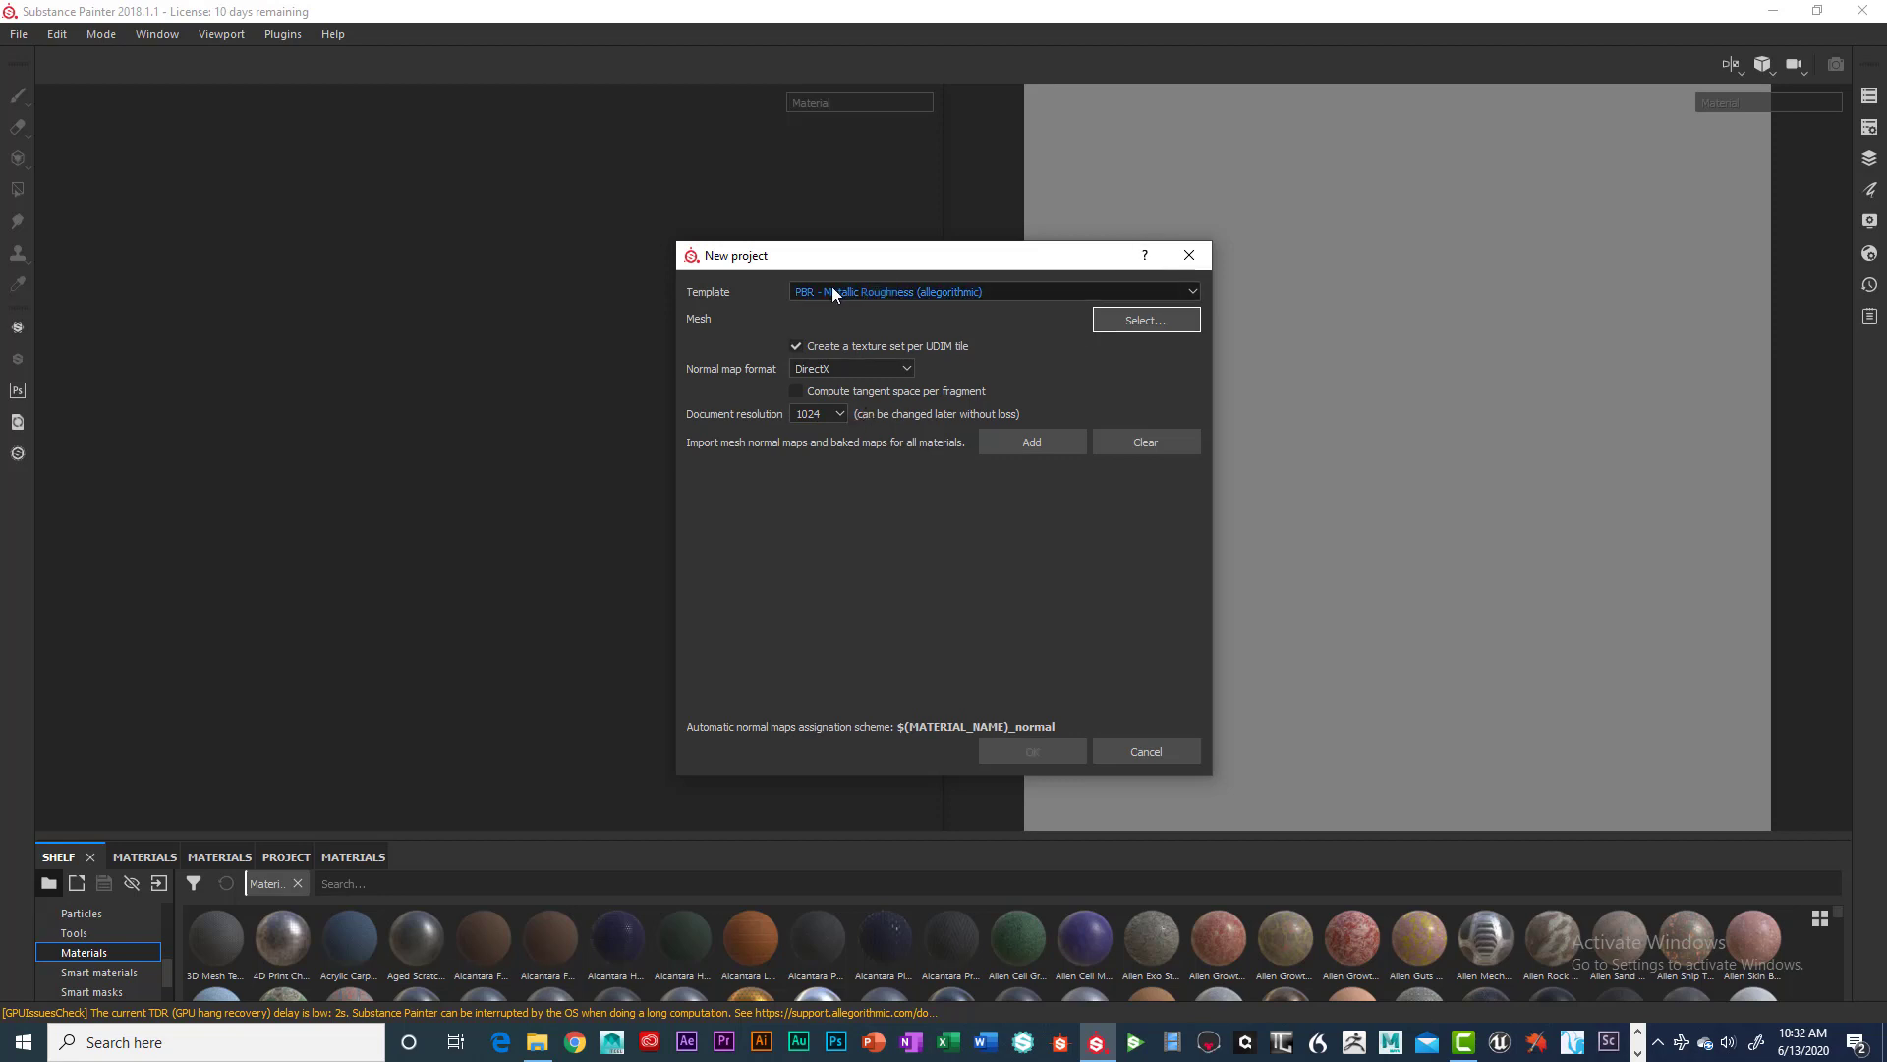
{"action": "left_click", "coordinate": [838, 415]}
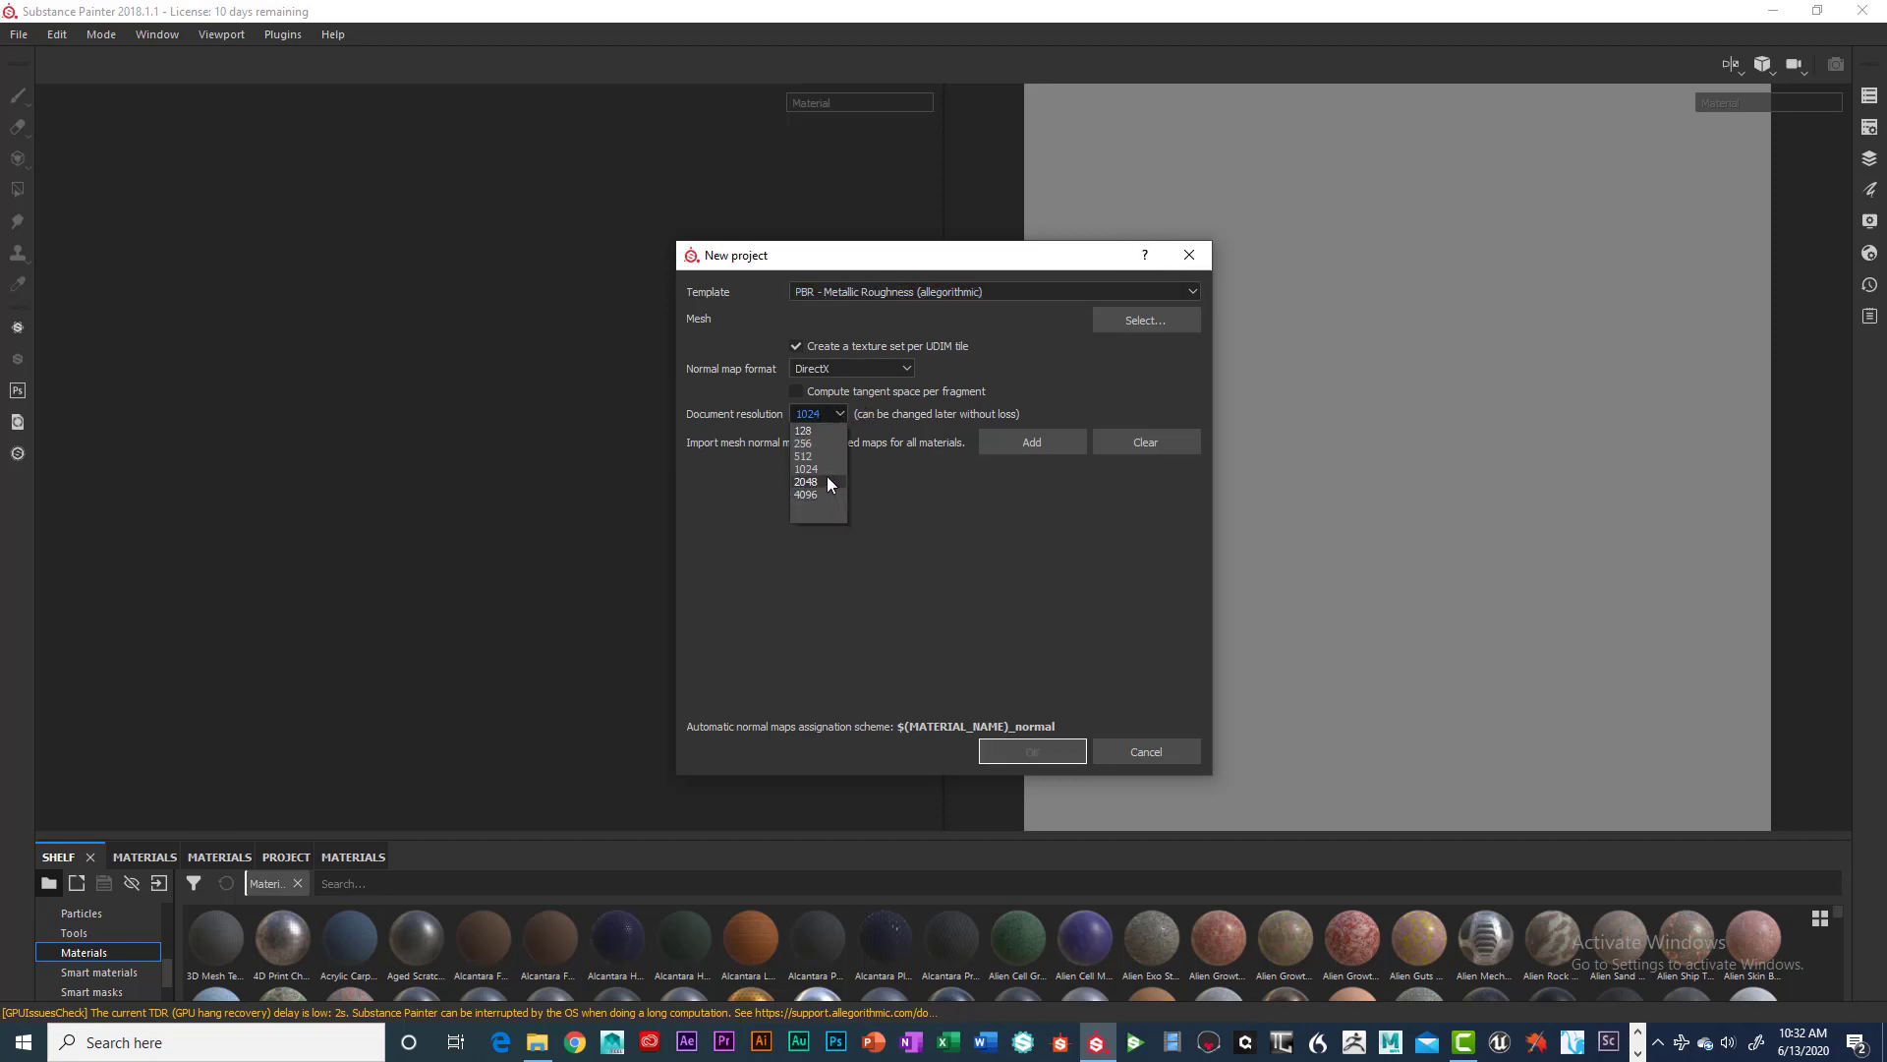
{"action": "left_click", "coordinate": [828, 481]}
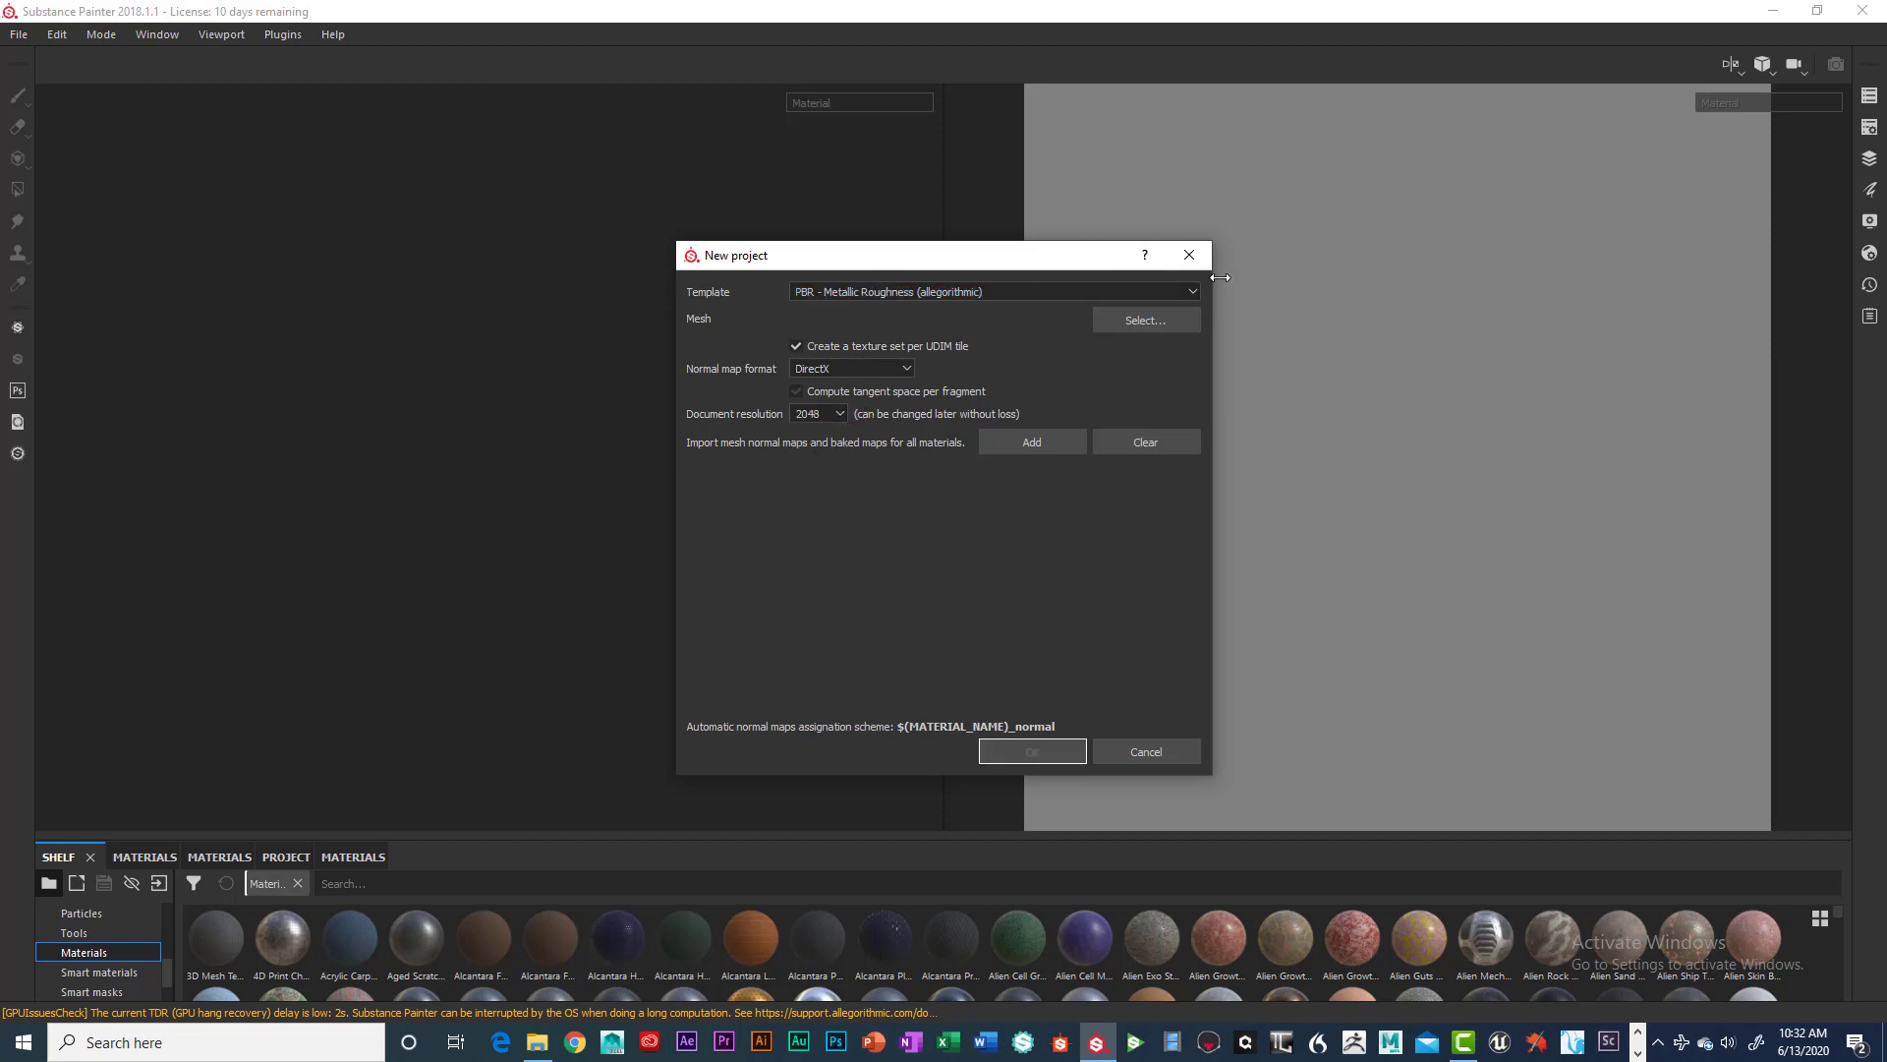
Start choosing the project's mesh and browse to the Module_01 project folder inside Documents, maya, projects.
{"action": "left_click", "coordinate": [1166, 321]}
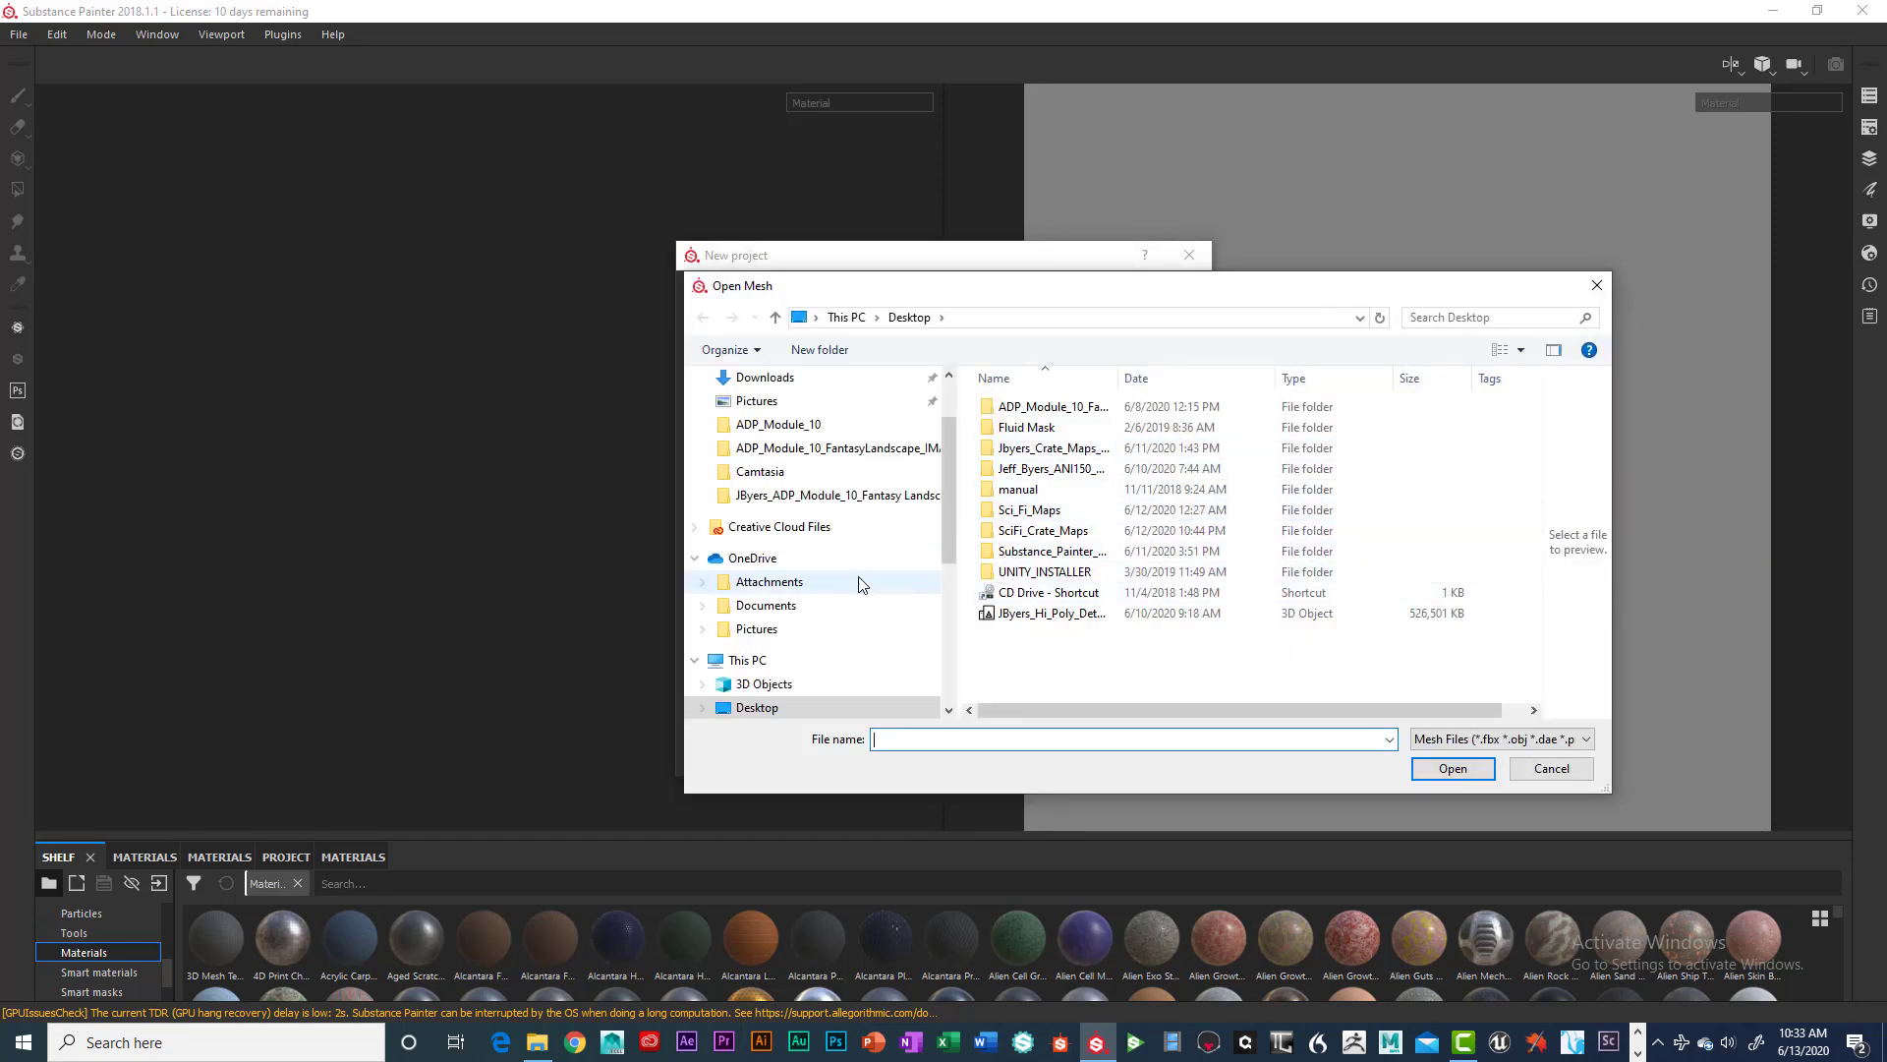
{"action": "left_click", "coordinate": [776, 603]}
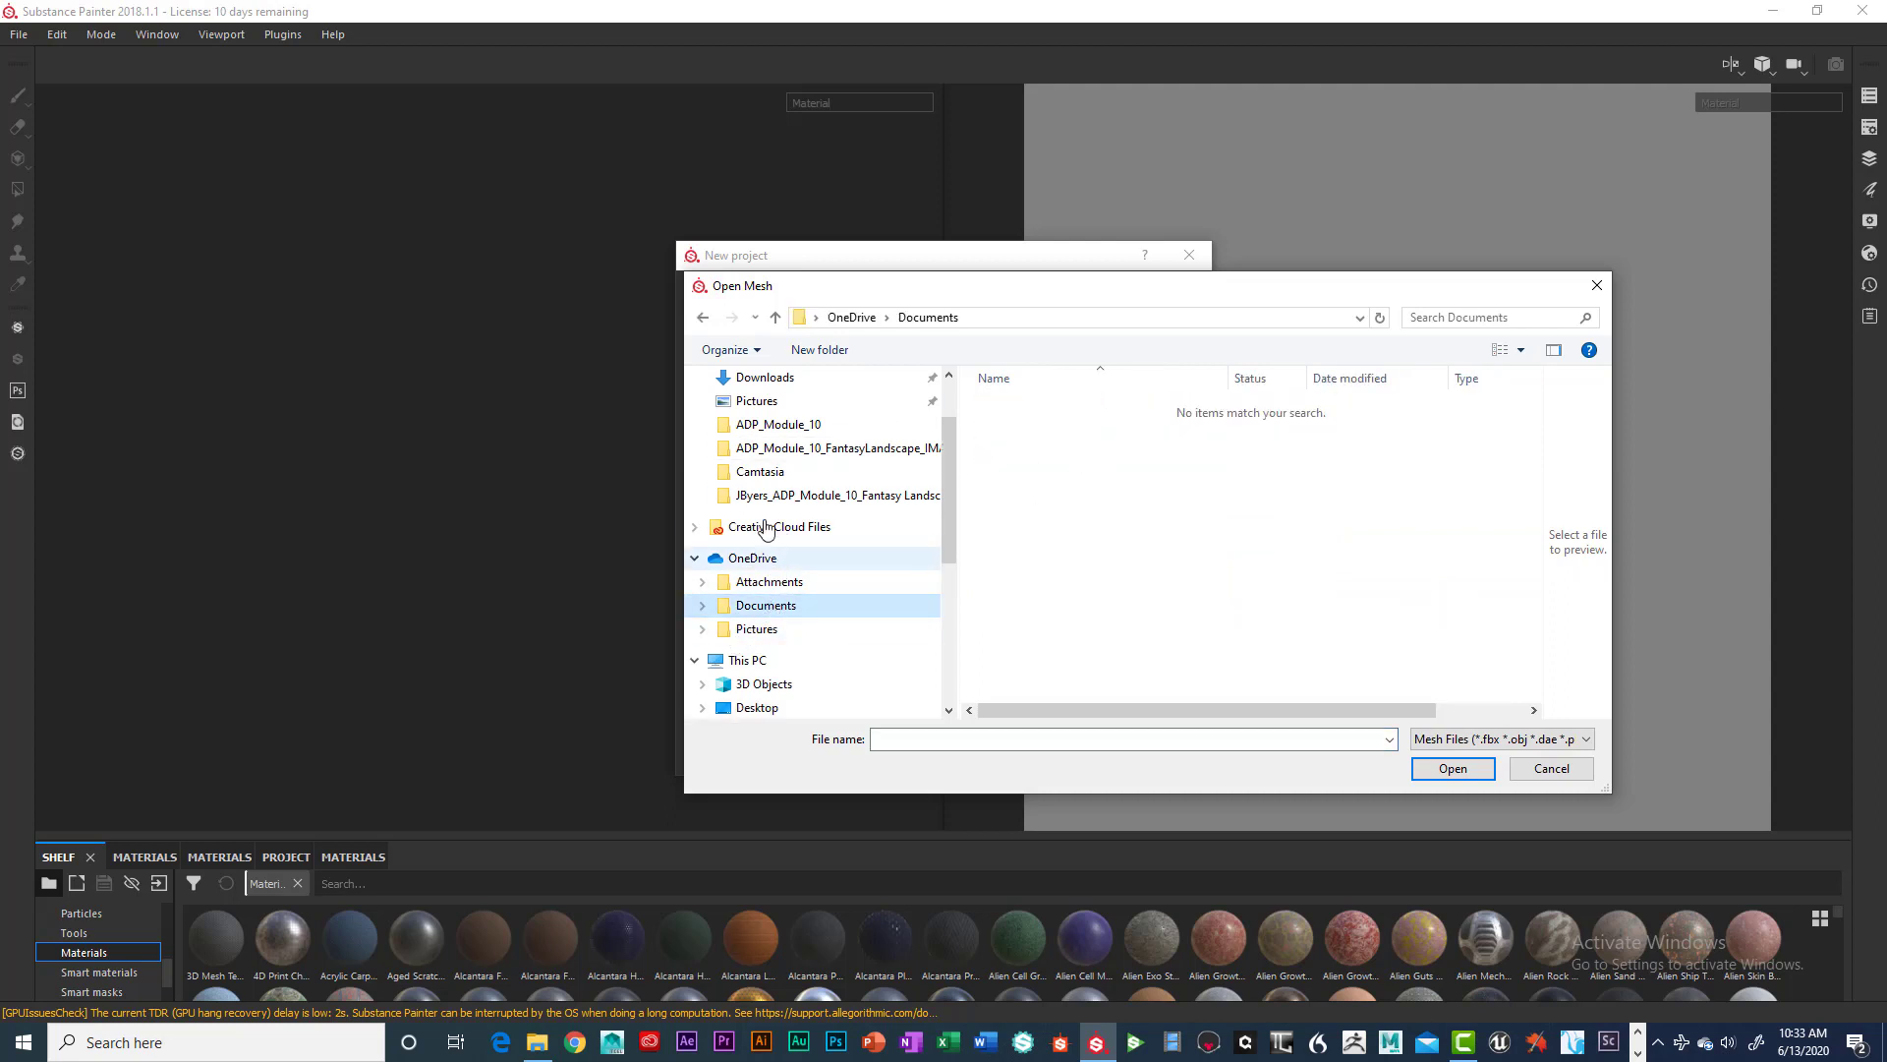
{"action": "scroll", "coordinate": [777, 472], "scroll_direction": "down", "scroll_amount": 2}
{"action": "scroll", "coordinate": [792, 449], "scroll_direction": "up", "scroll_amount": 4}
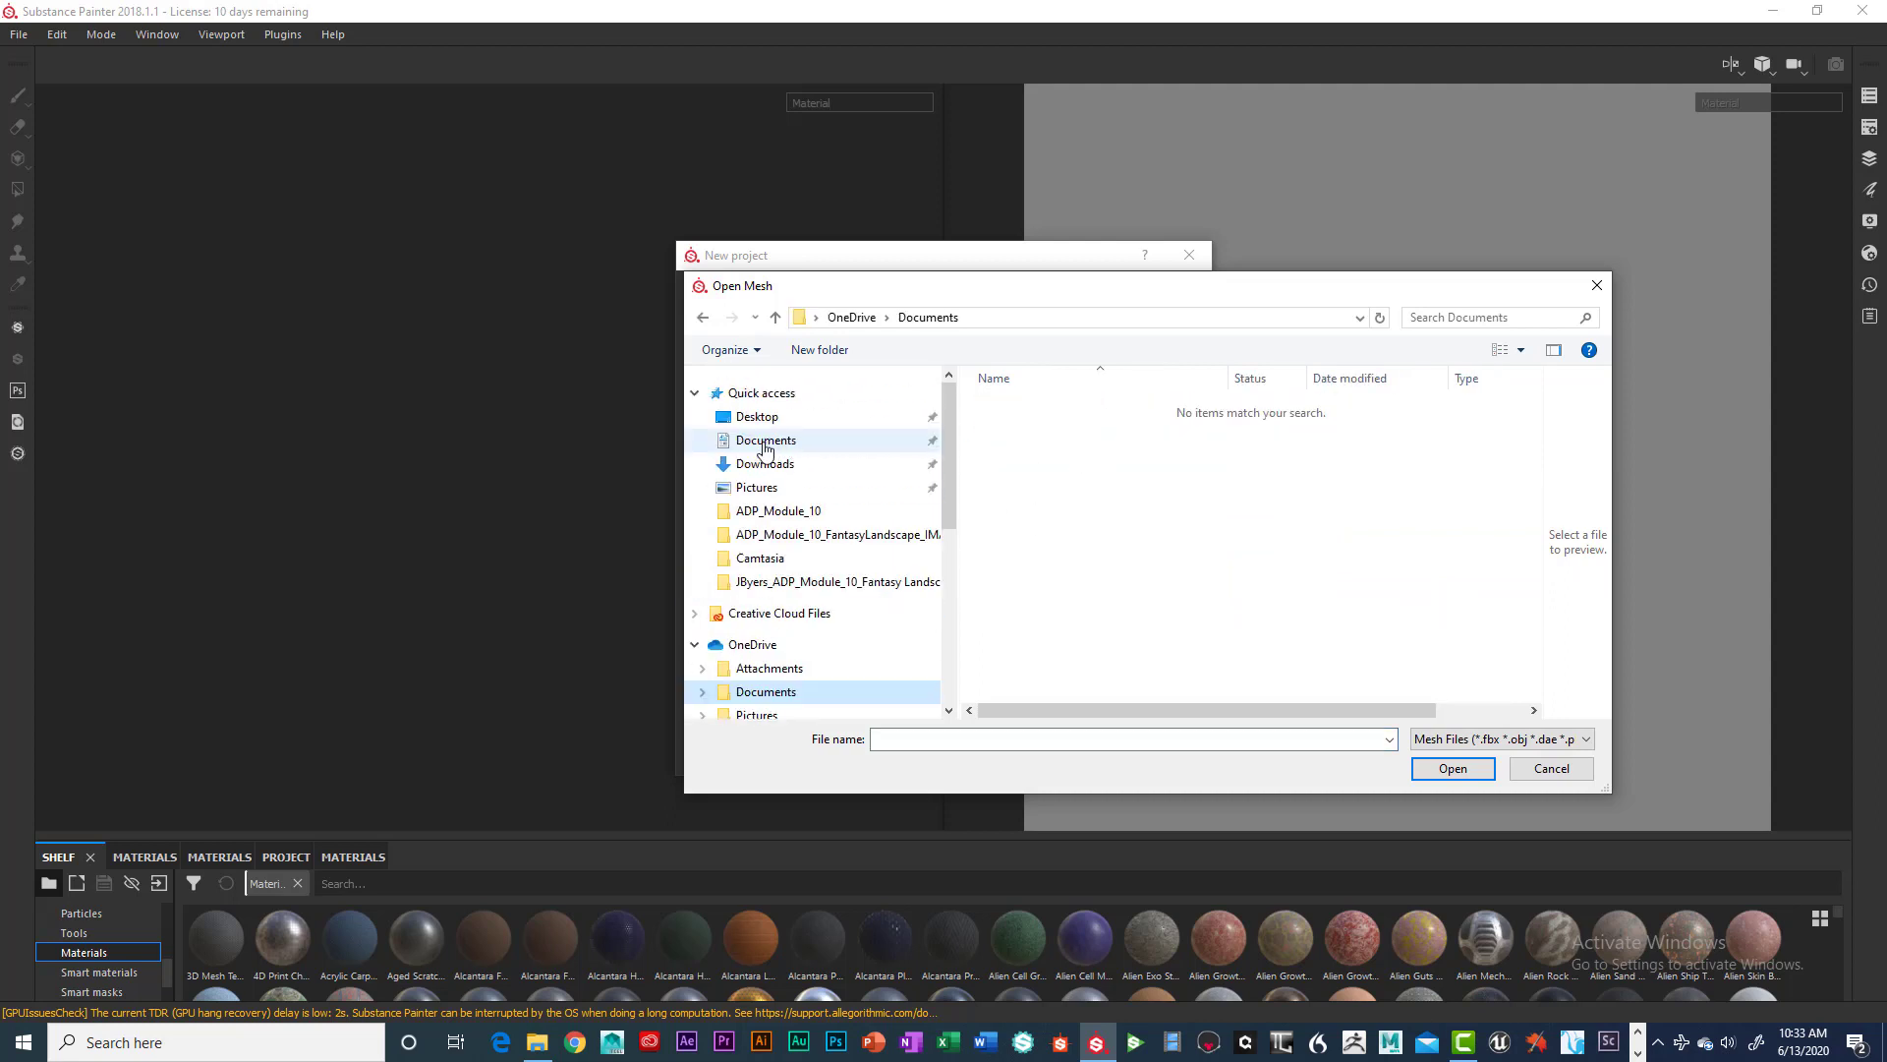
{"action": "left_click", "coordinate": [766, 444]}
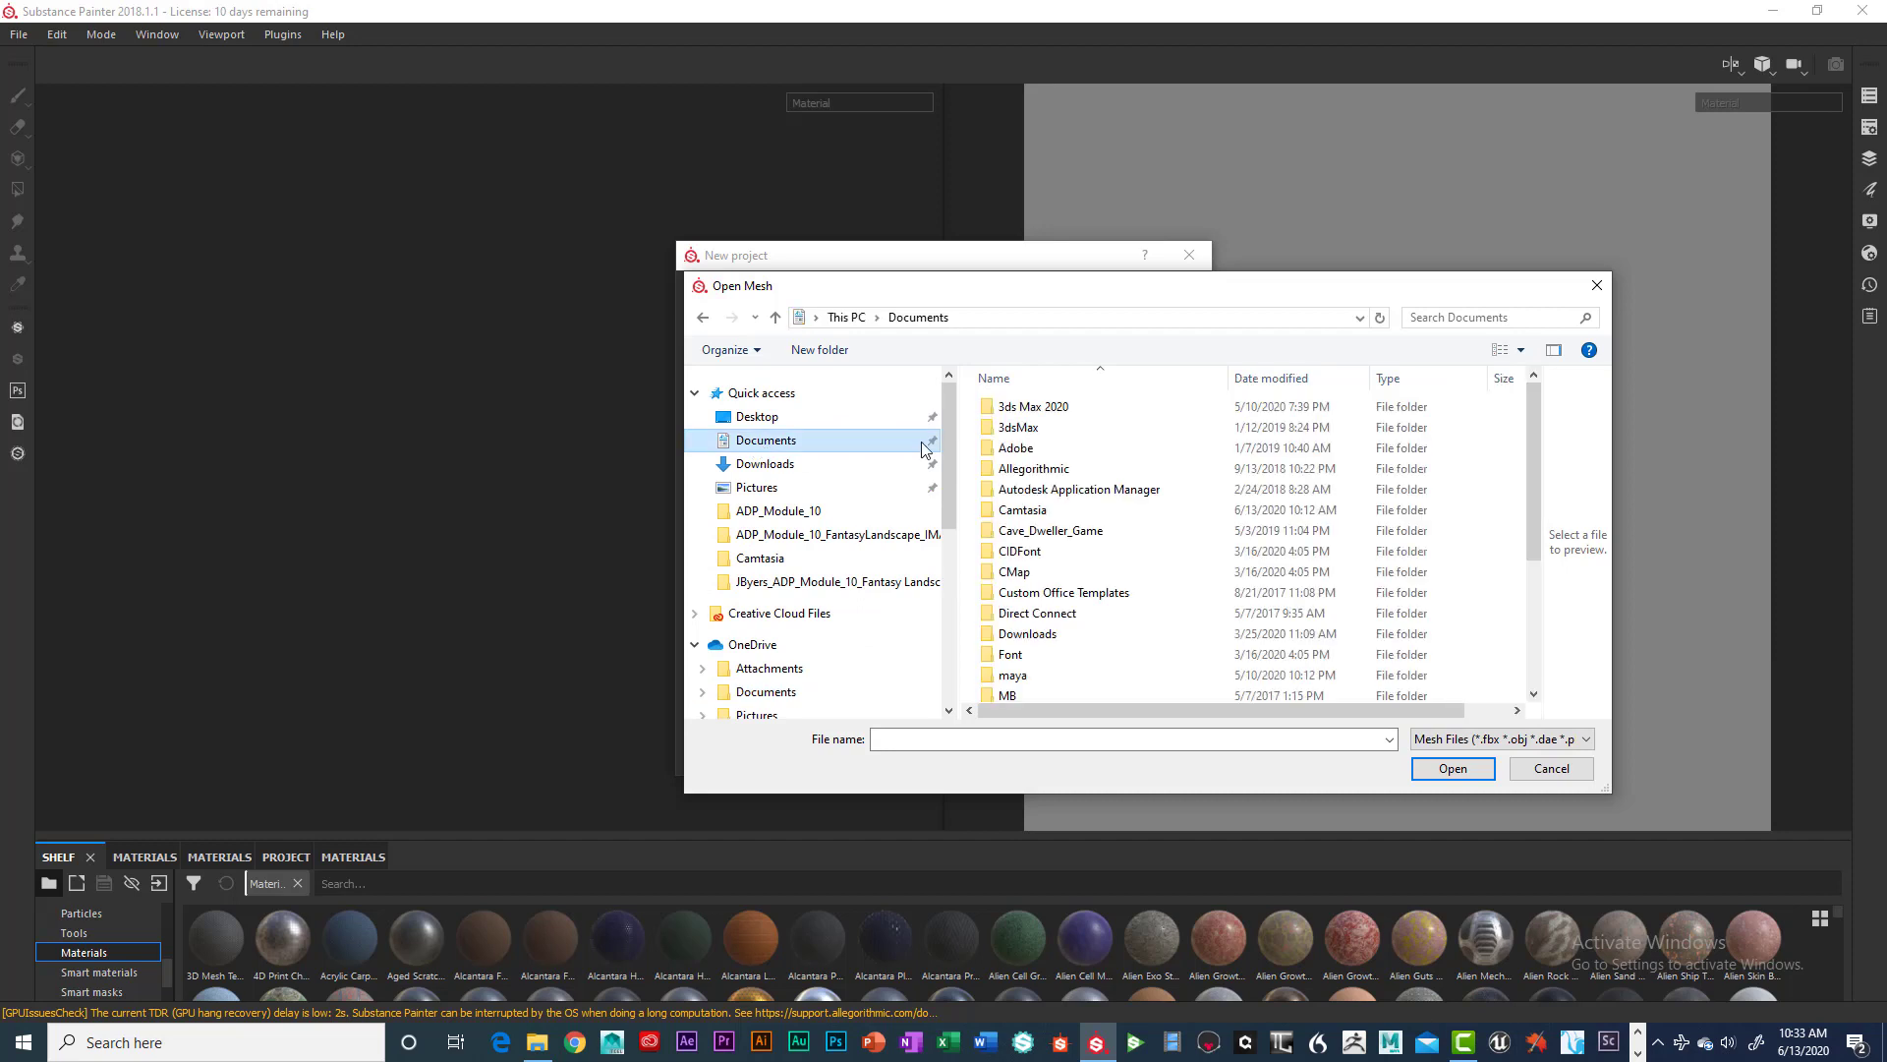
{"action": "double_click", "coordinate": [1023, 678]}
{"action": "double_click", "coordinate": [1068, 546]}
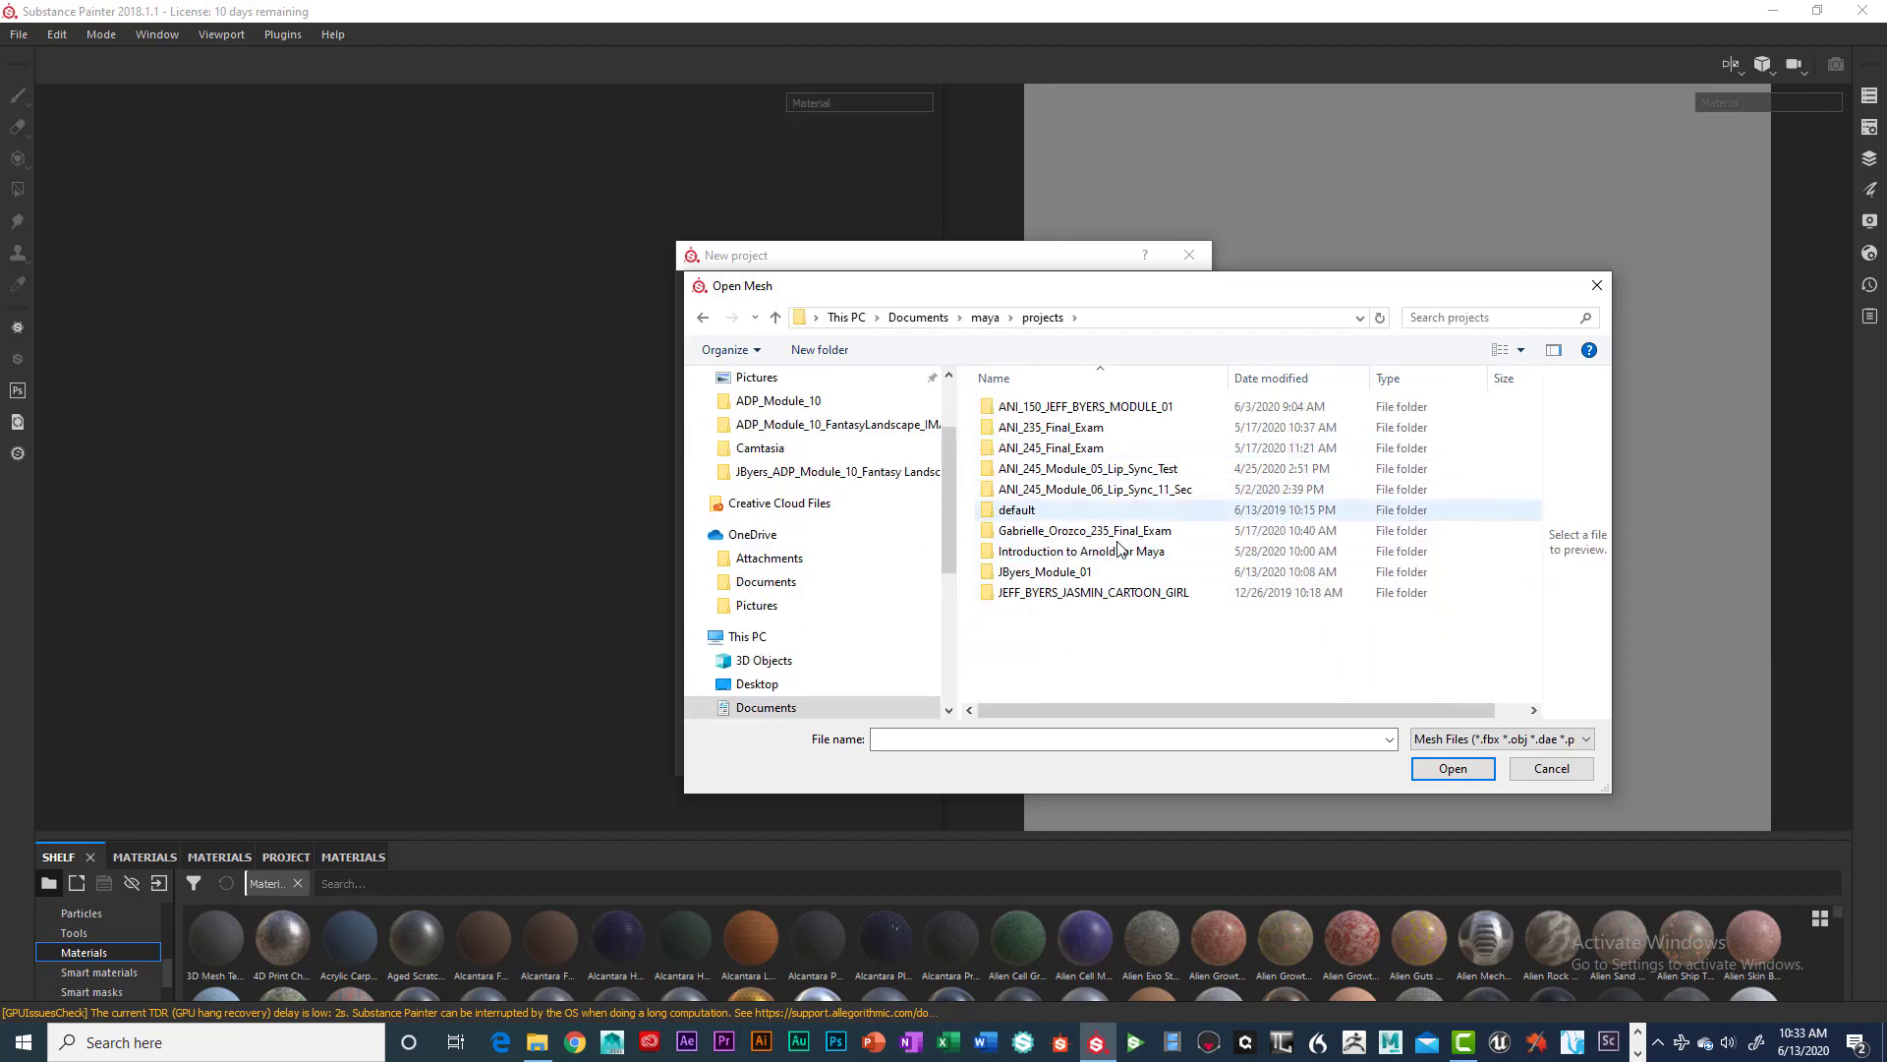
{"action": "double_click", "coordinate": [1060, 574]}
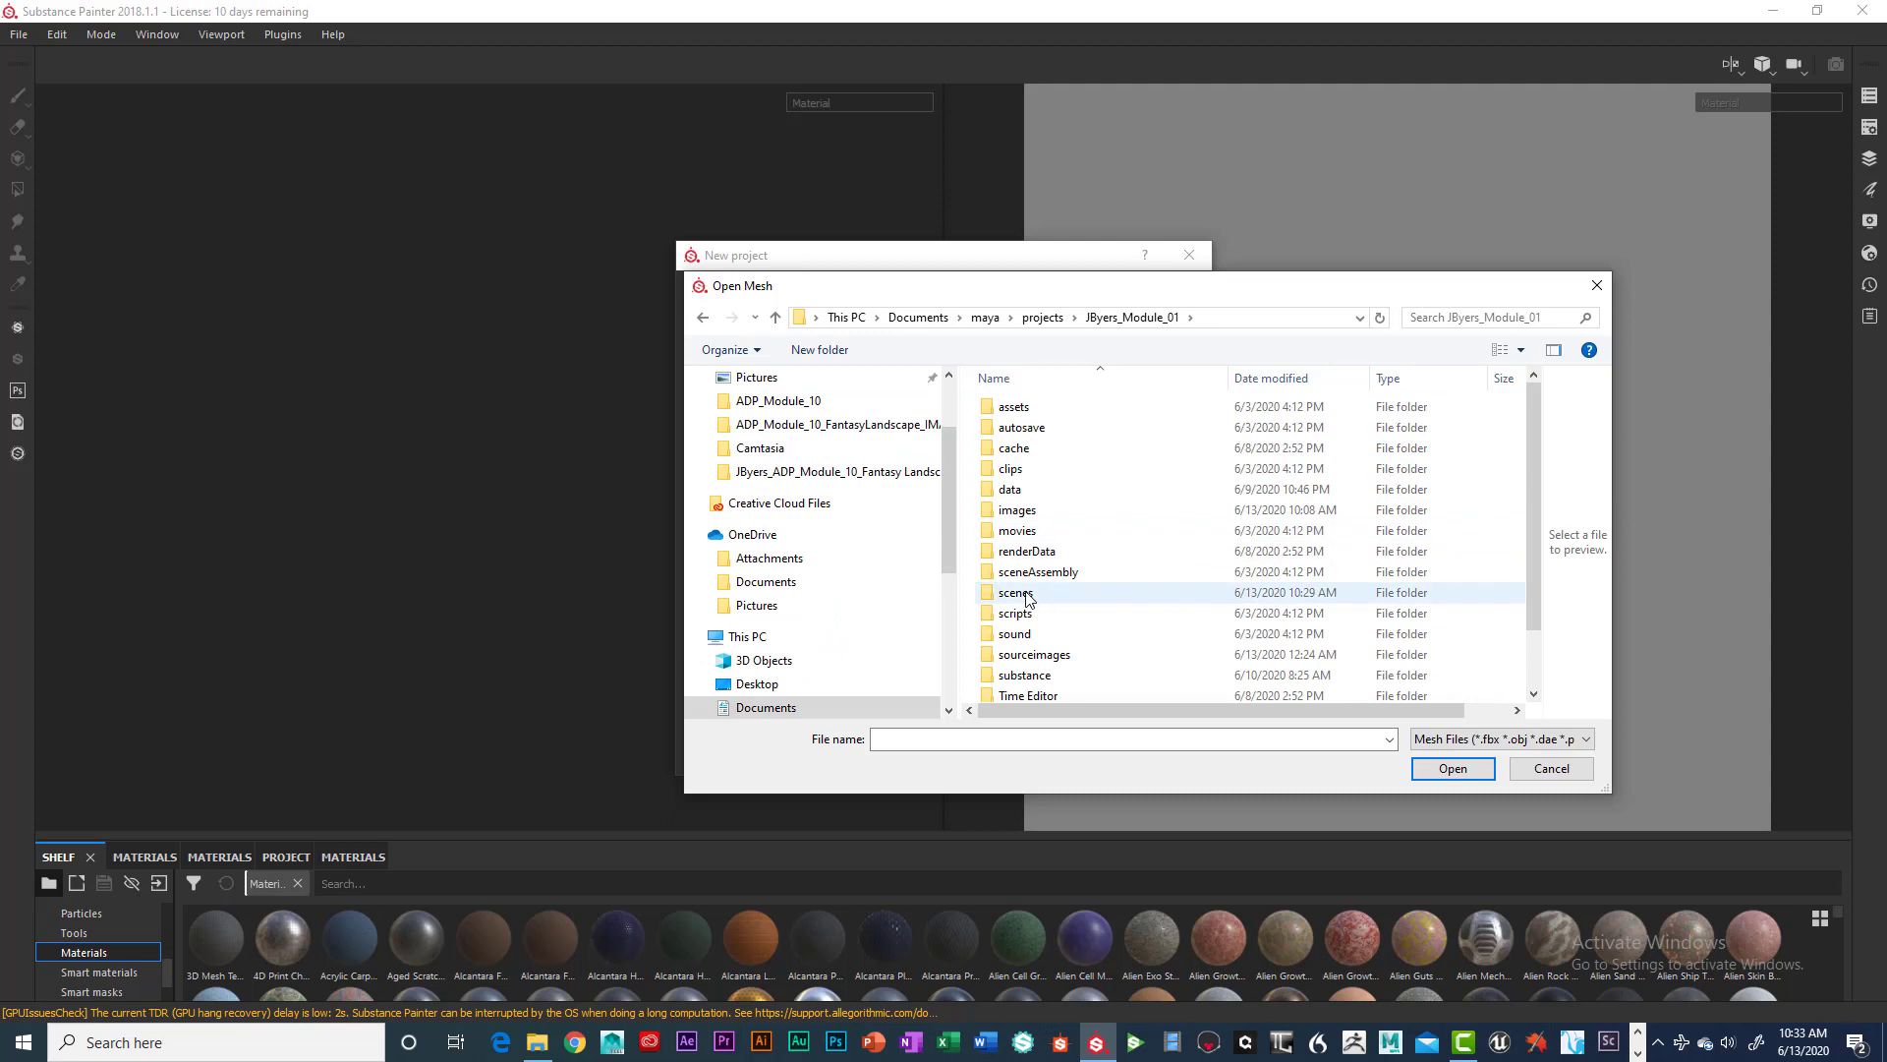
{"action": "double_click", "coordinate": [1029, 597]}
{"action": "scroll", "coordinate": [1081, 482], "scroll_direction": "down", "scroll_amount": 3}
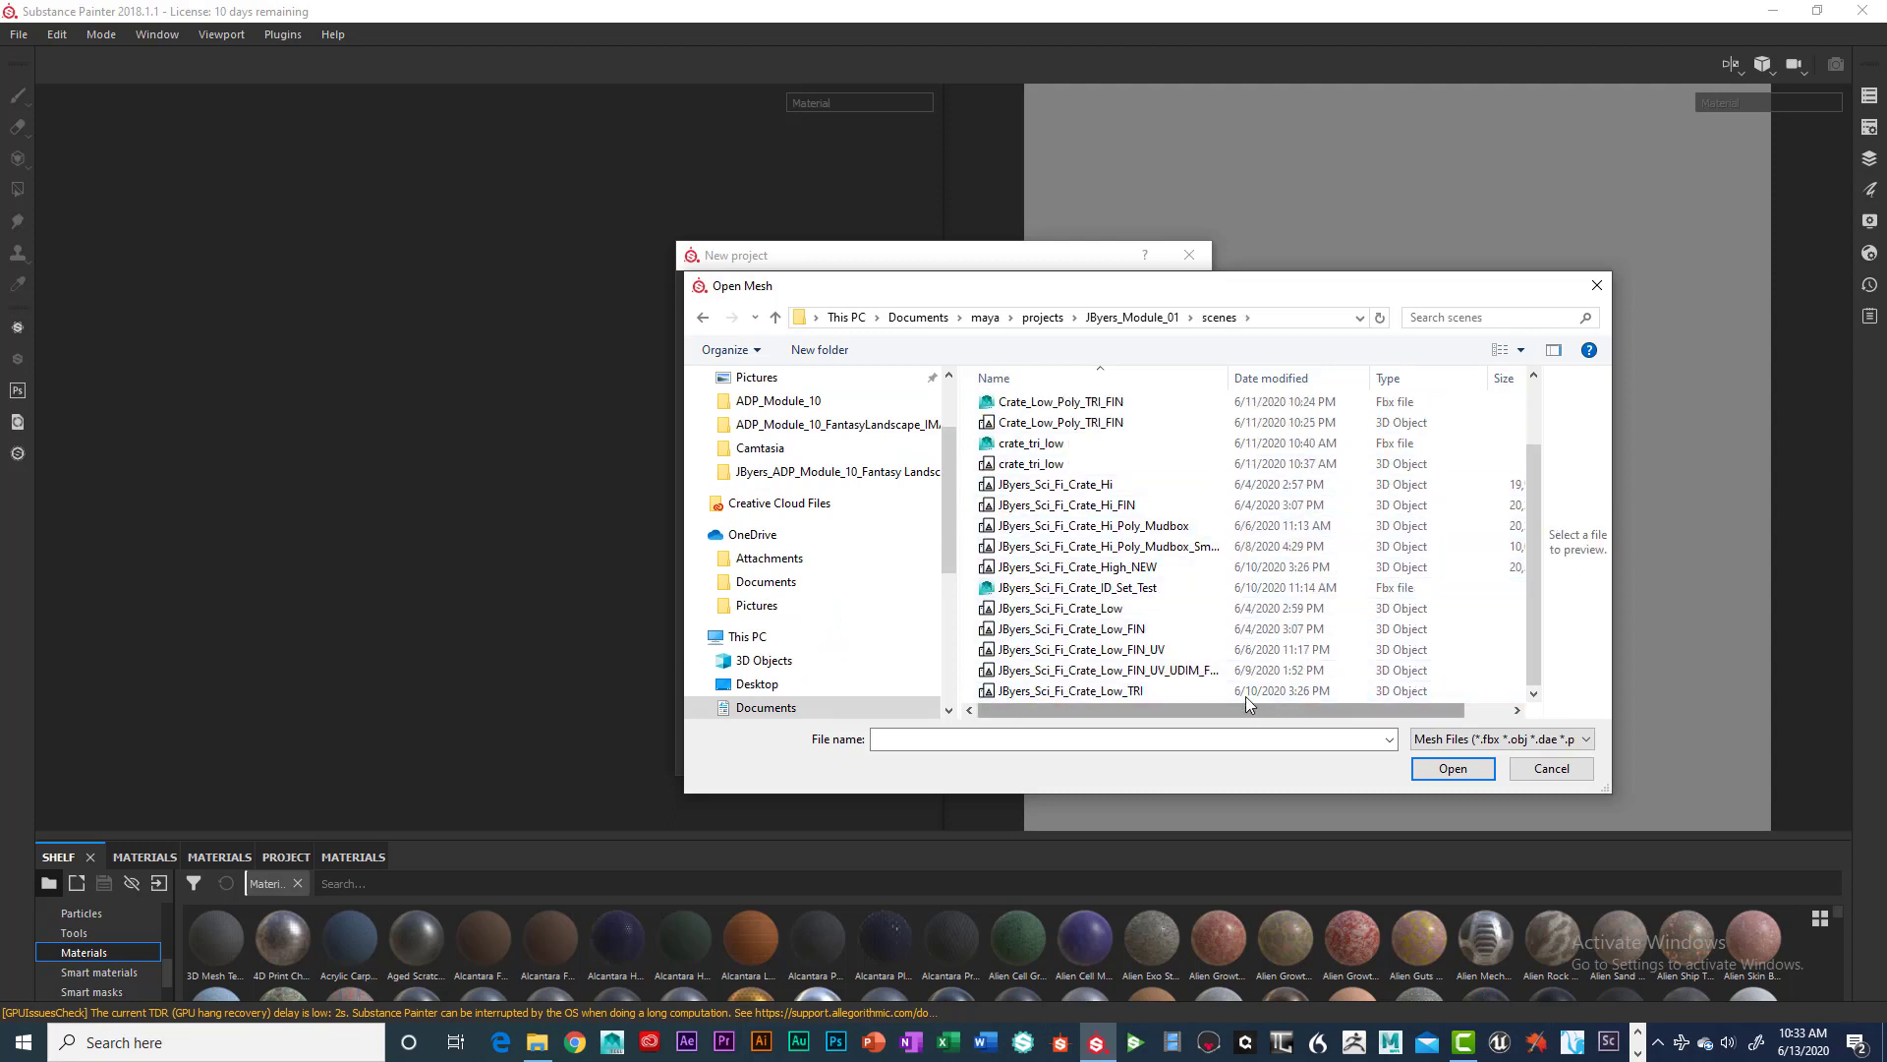
{"action": "left_click_drag", "start_coordinate": [1531, 611], "coordinate": [1565, 640]}
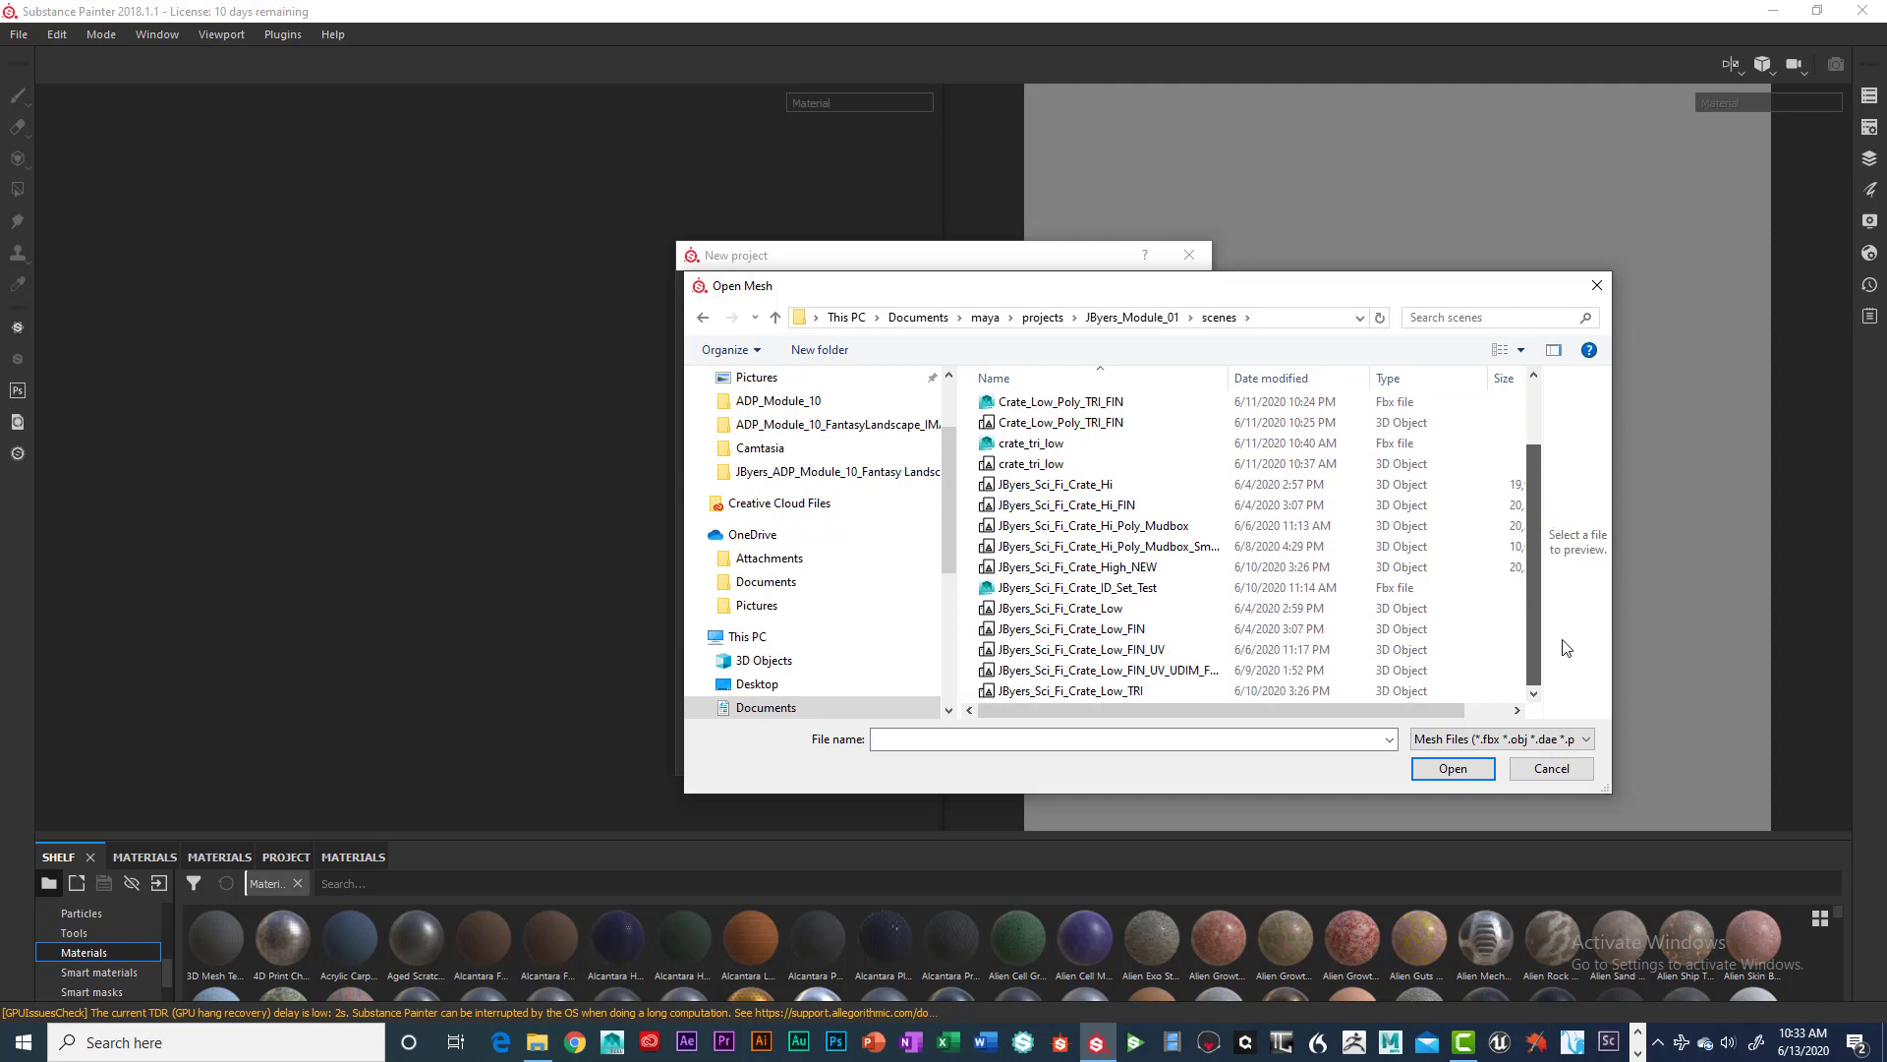
{"action": "left_click_drag", "start_coordinate": [1531, 580], "coordinate": [1523, 492]}
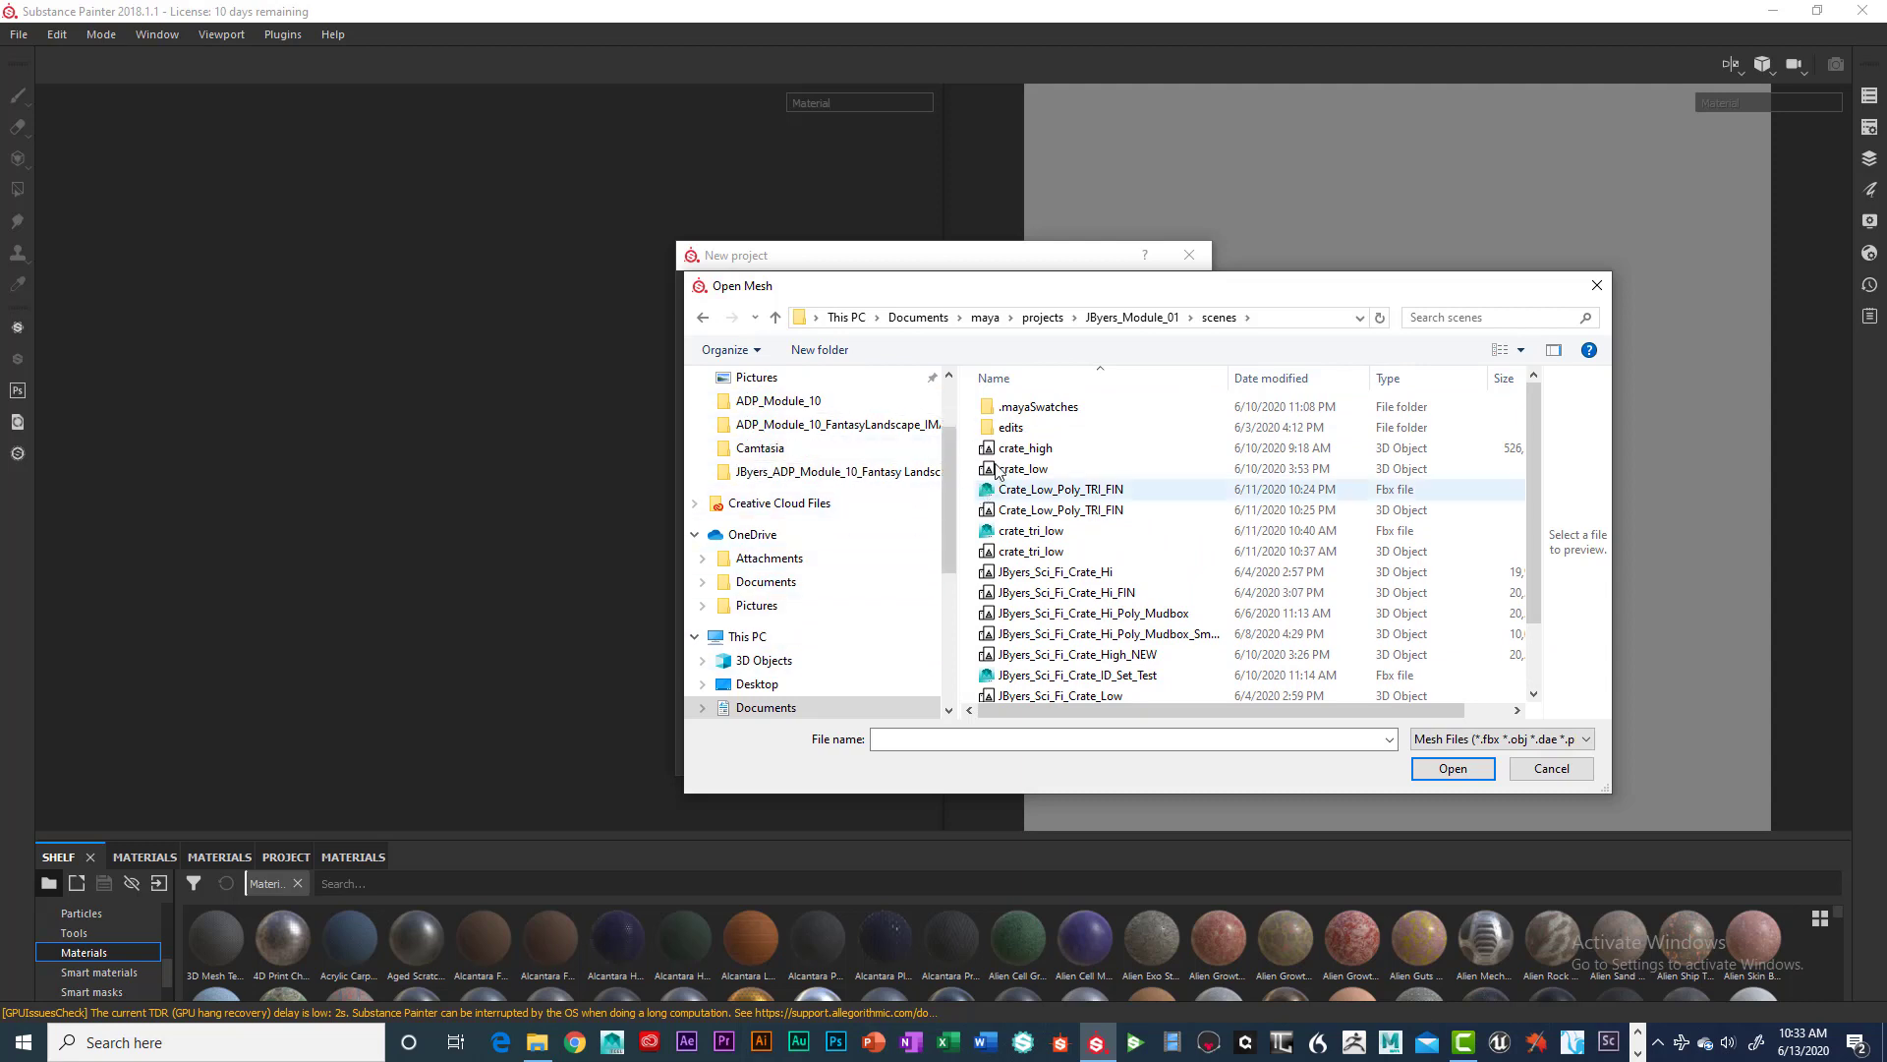
{"action": "left_click", "coordinate": [776, 317]}
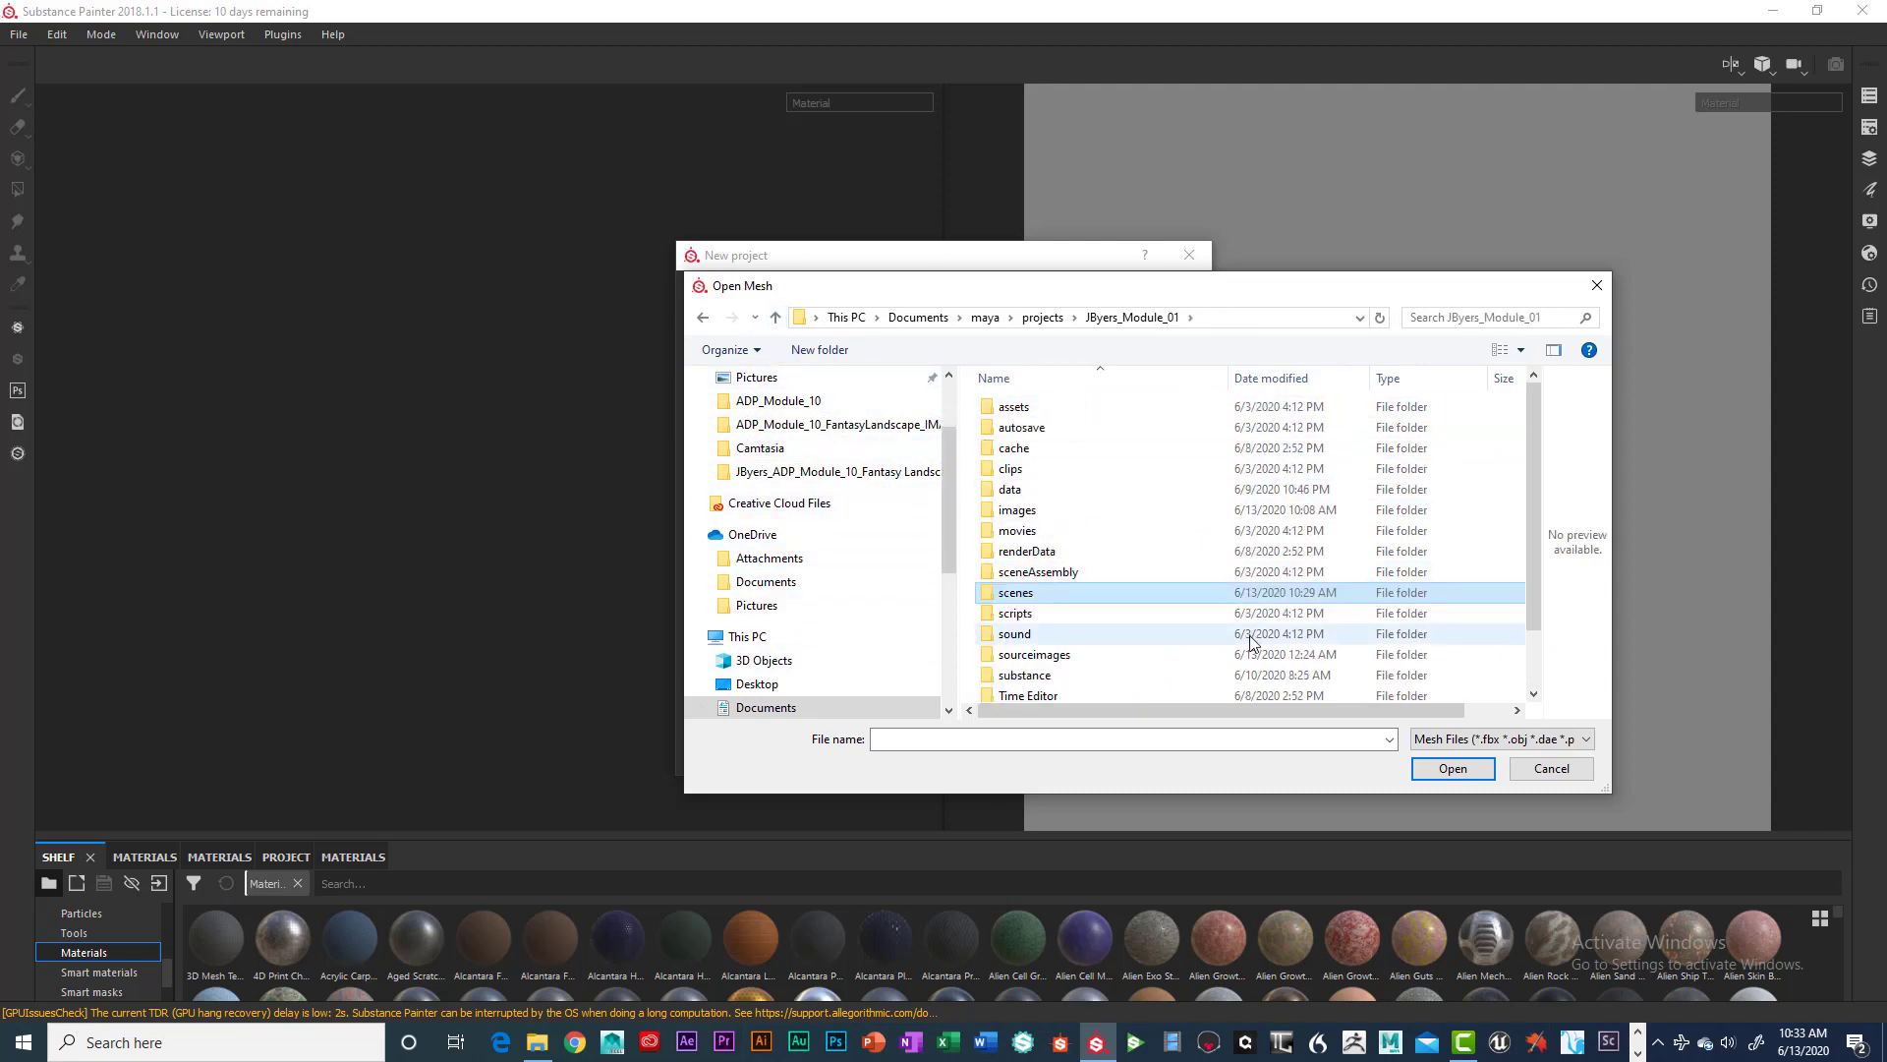
Choose the PROPS mesh from the Module_01 project folder and create the new project with it.
{"action": "scroll", "coordinate": [1246, 637], "scroll_direction": "down", "scroll_amount": 1}
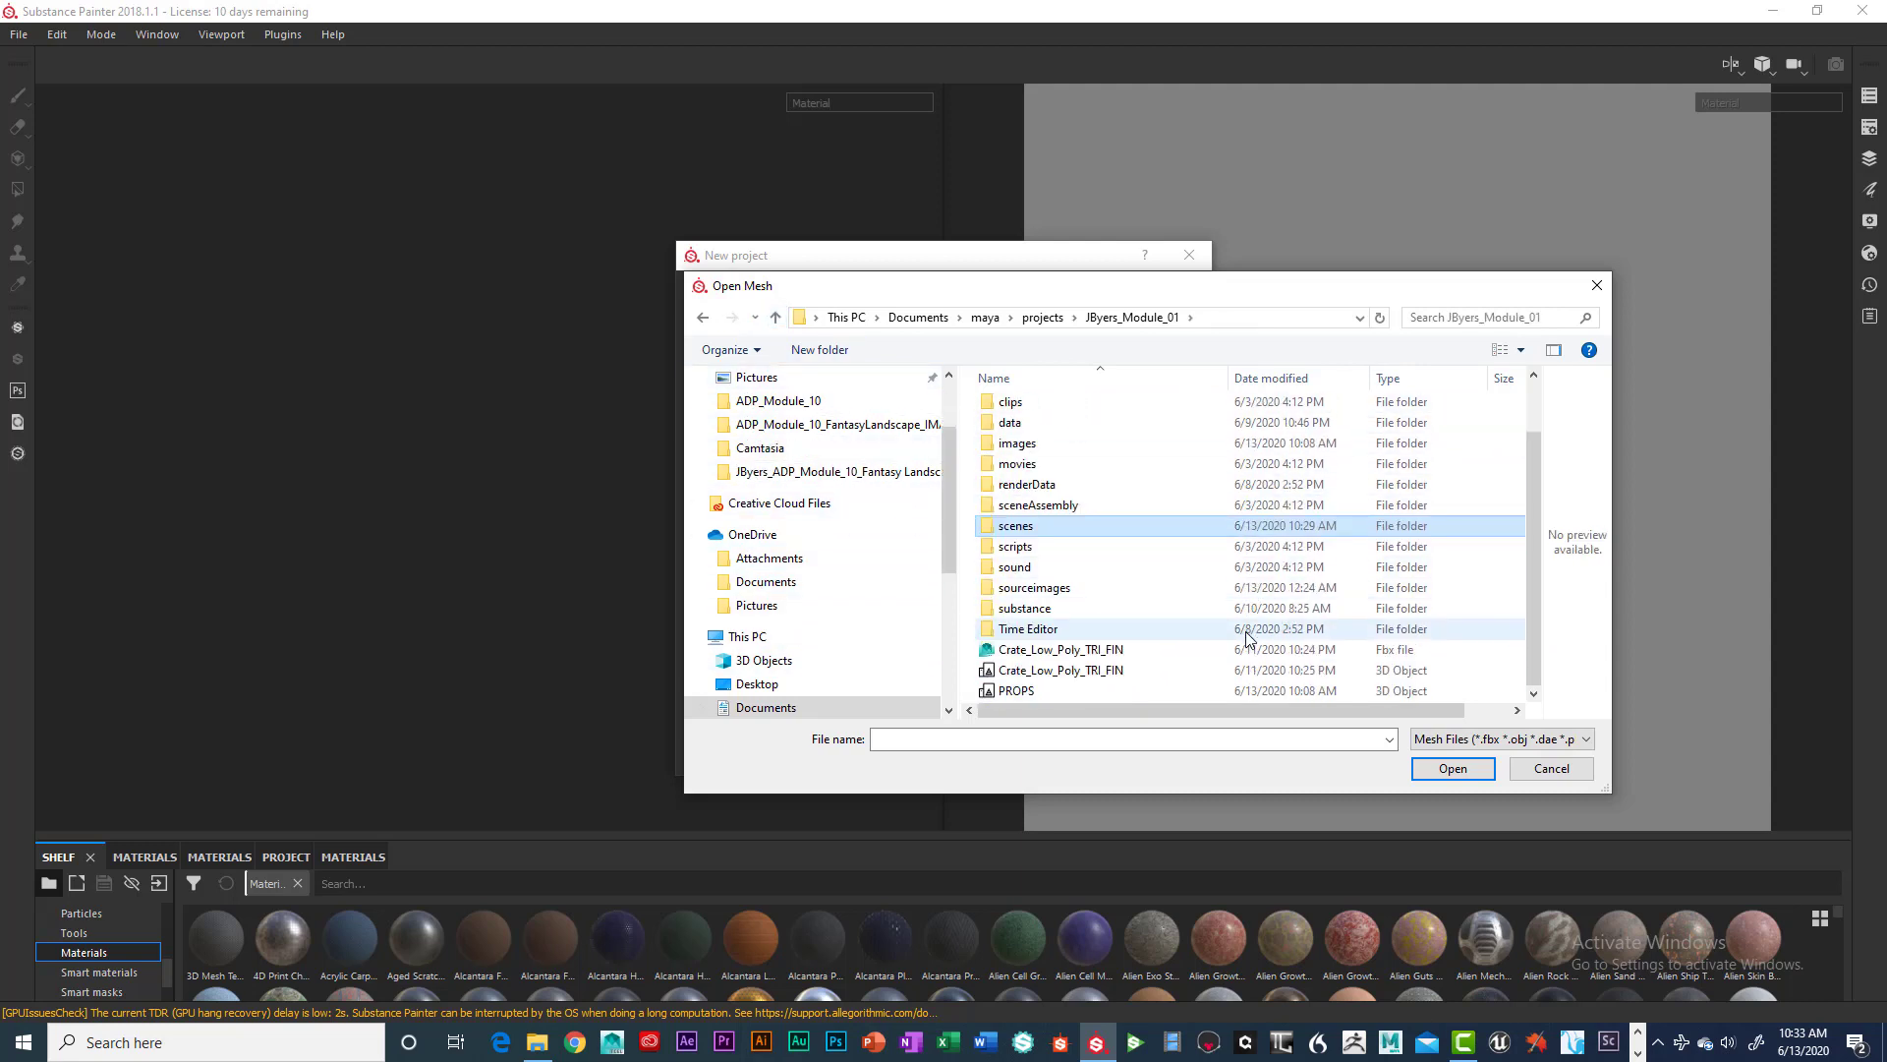
{"action": "left_click", "coordinate": [1017, 691]}
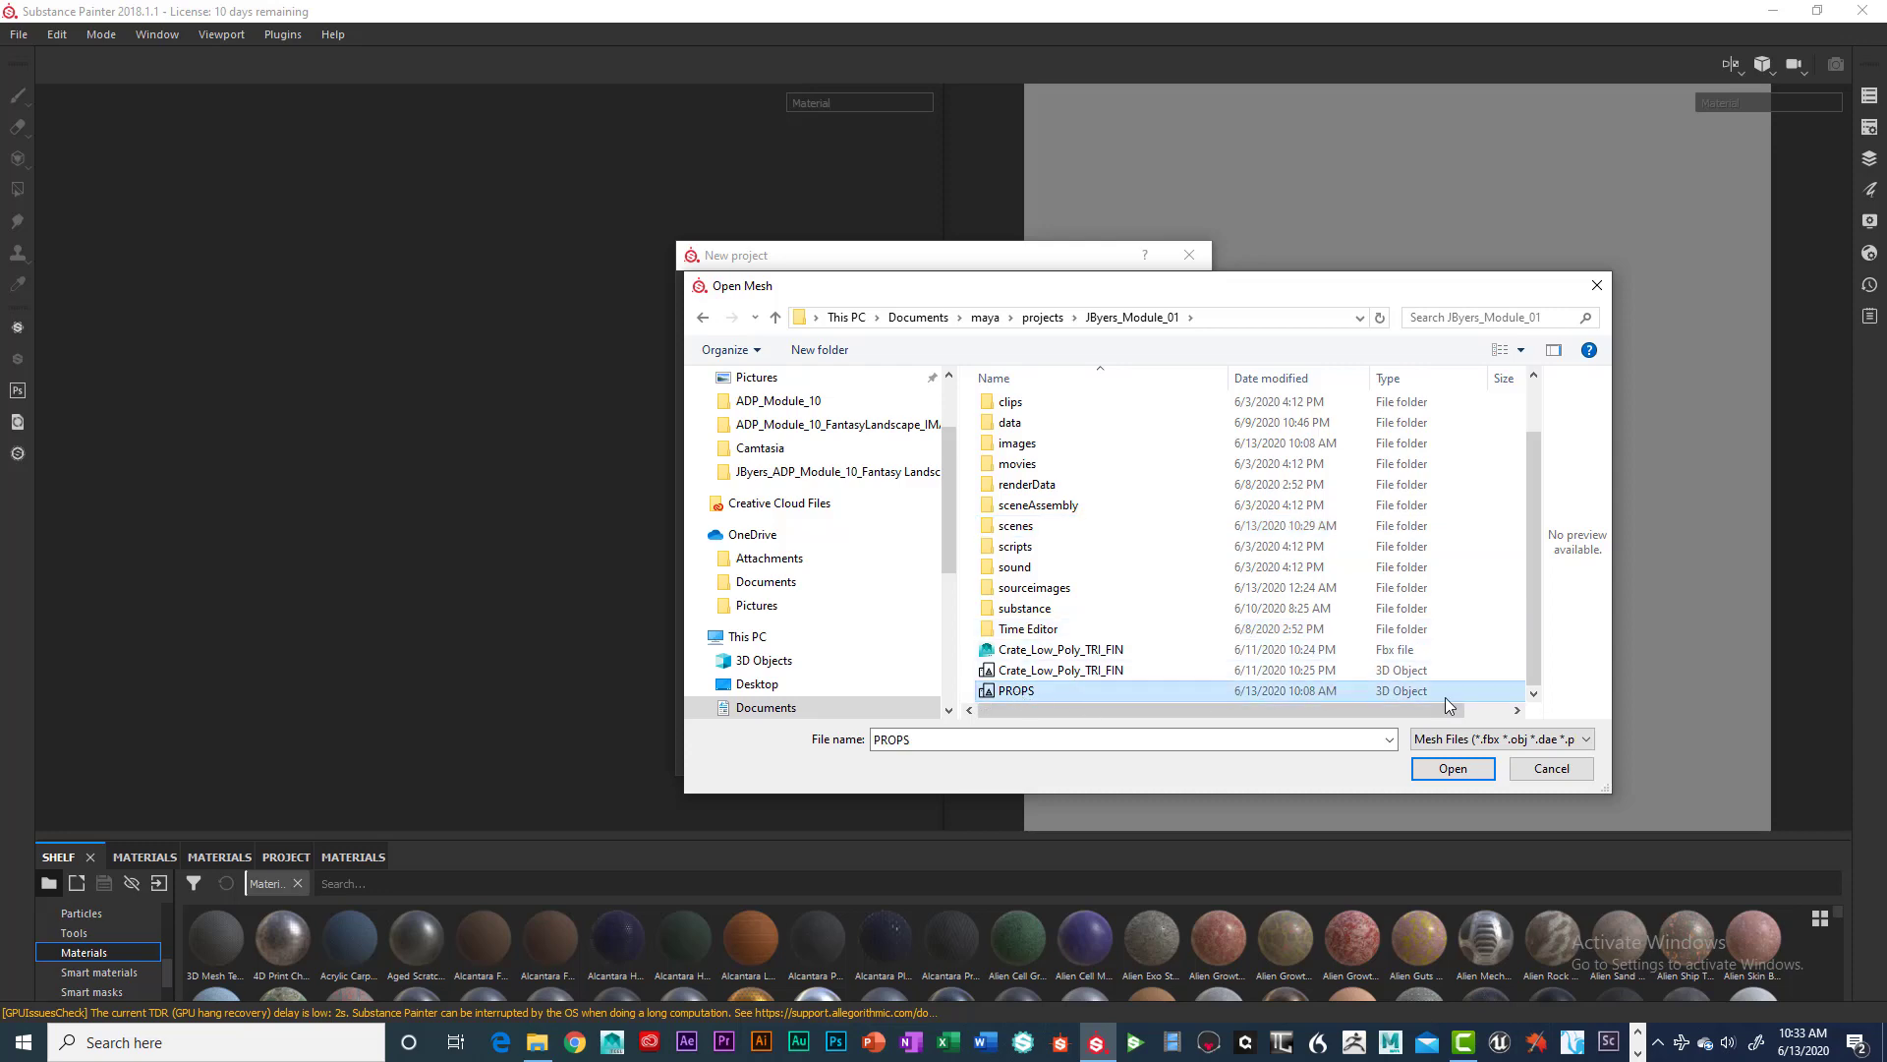
{"action": "left_click", "coordinate": [1460, 770]}
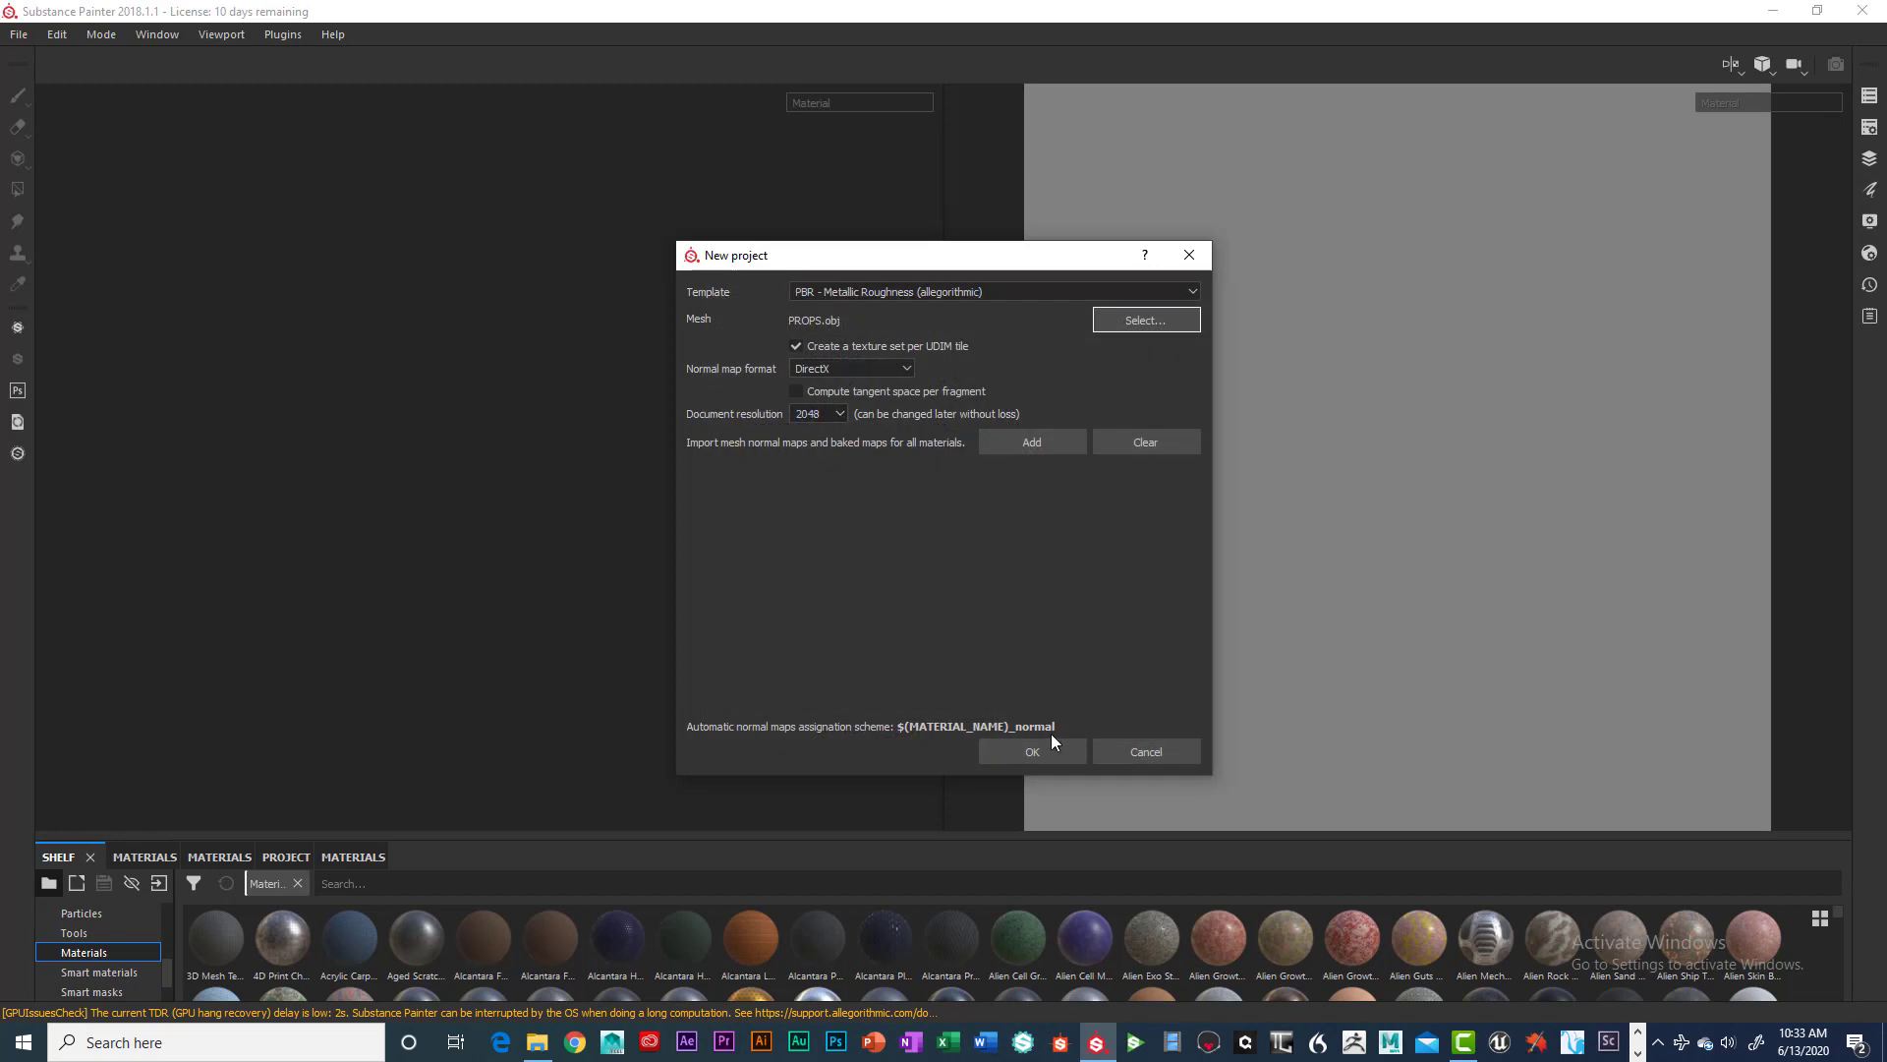
{"action": "left_click", "coordinate": [1044, 752]}
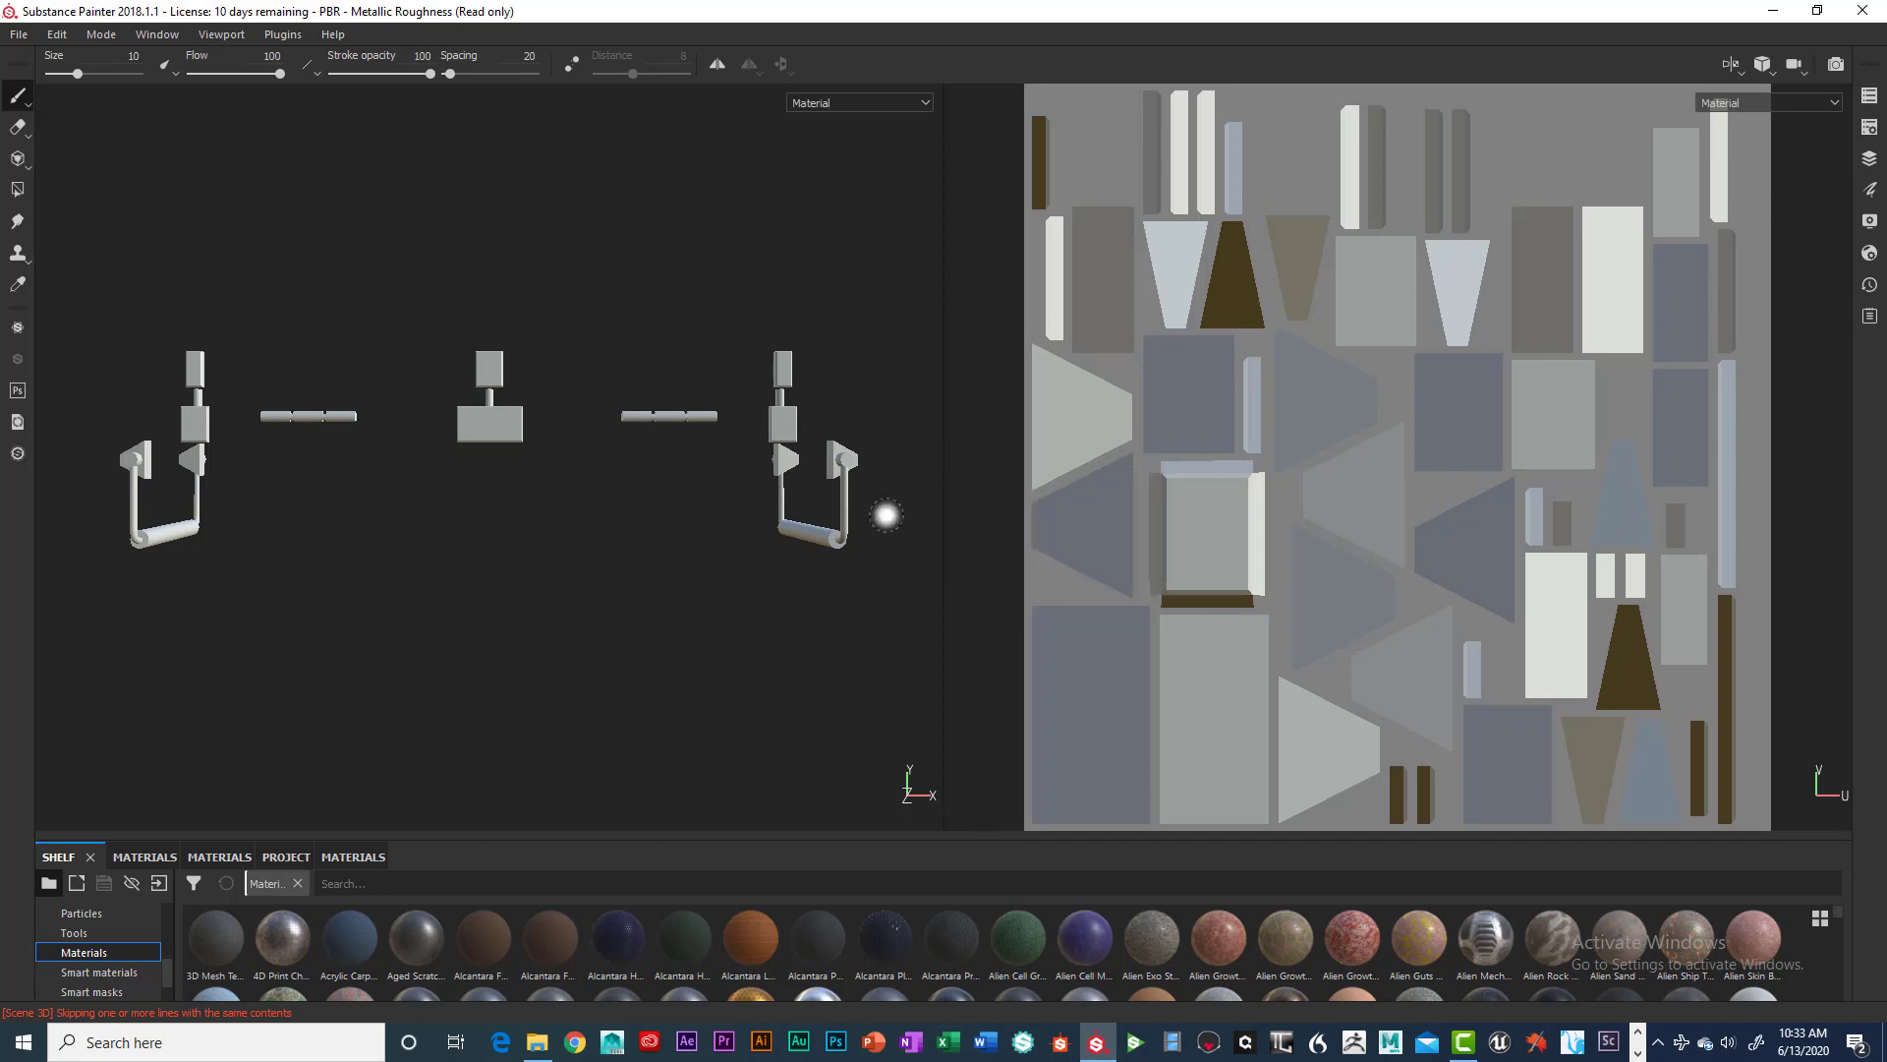
Float the Texture Set List over the 3D view and widen the 3D view against the UV view.
{"action": "left_click_drag", "start_coordinate": [493, 586], "coordinate": [640, 629], "text": "alt"}
{"action": "middle_click_drag", "start_coordinate": [640, 629], "coordinate": [716, 563], "text": "alt"}
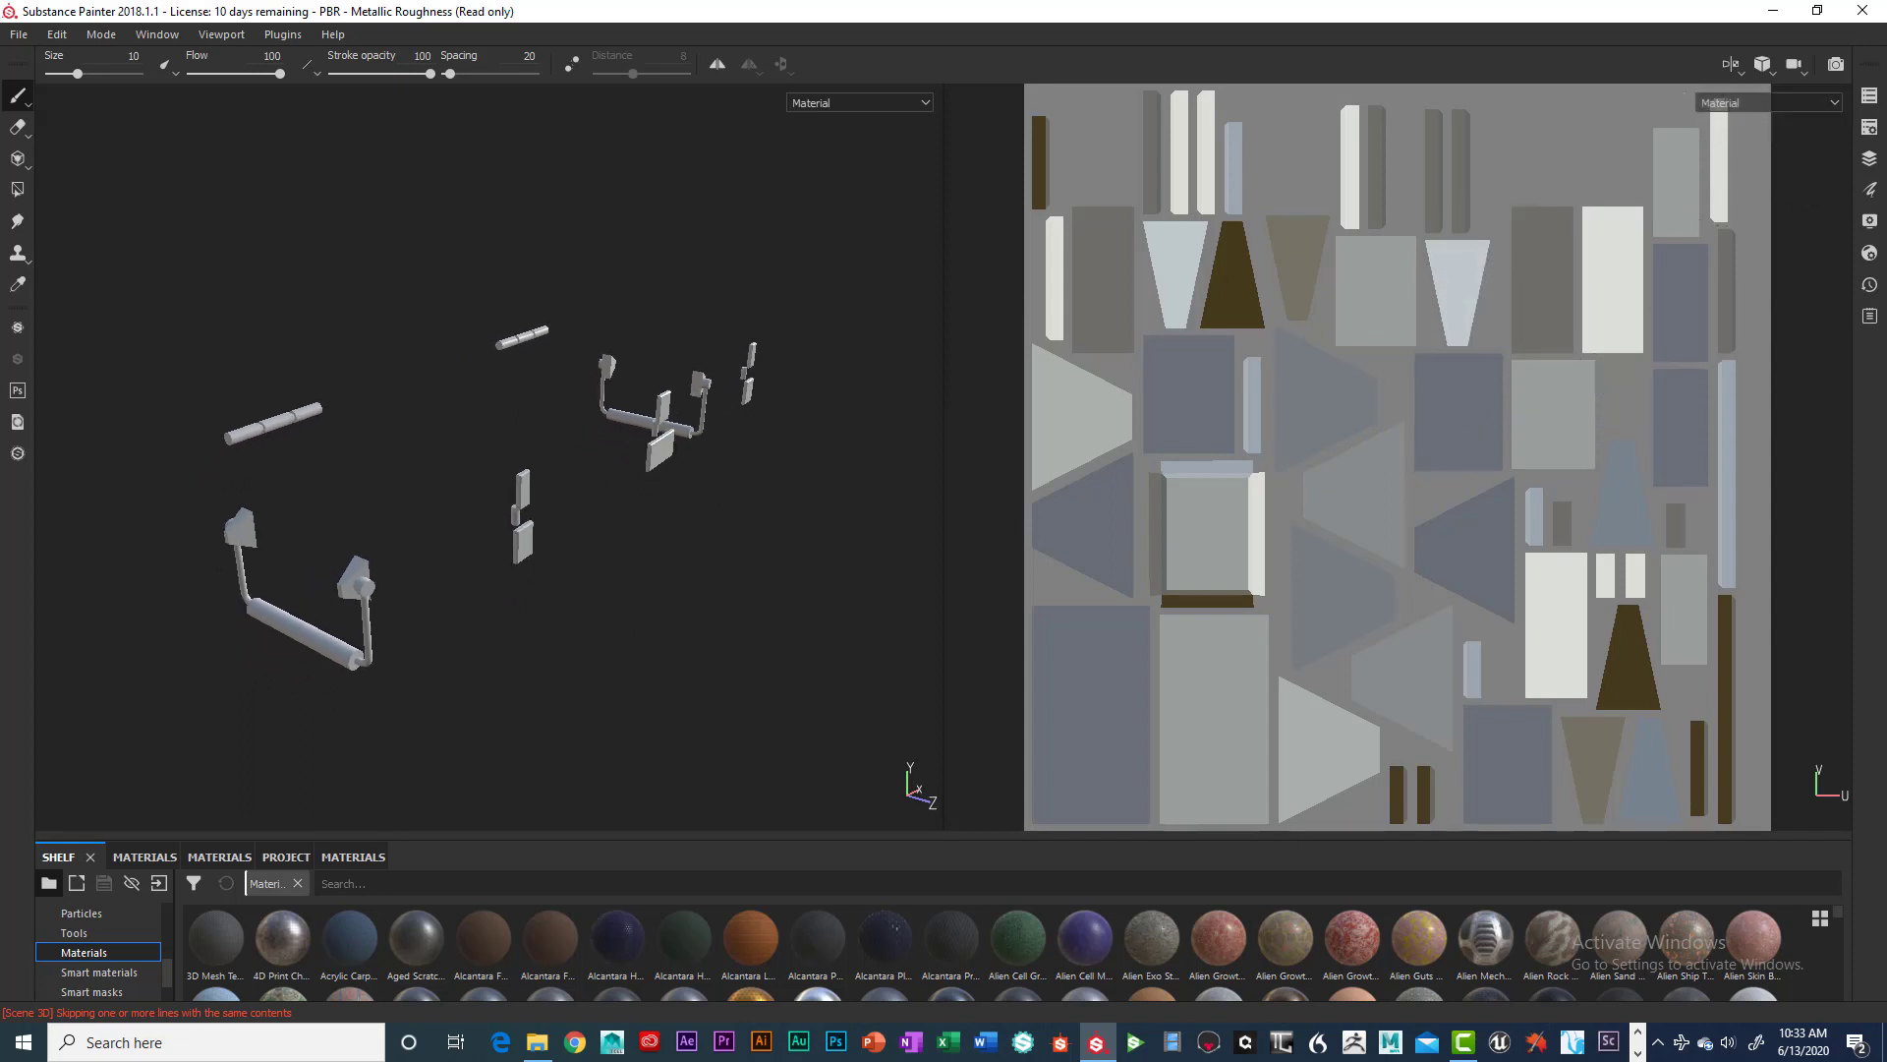
{"action": "left_click", "coordinate": [1870, 159]}
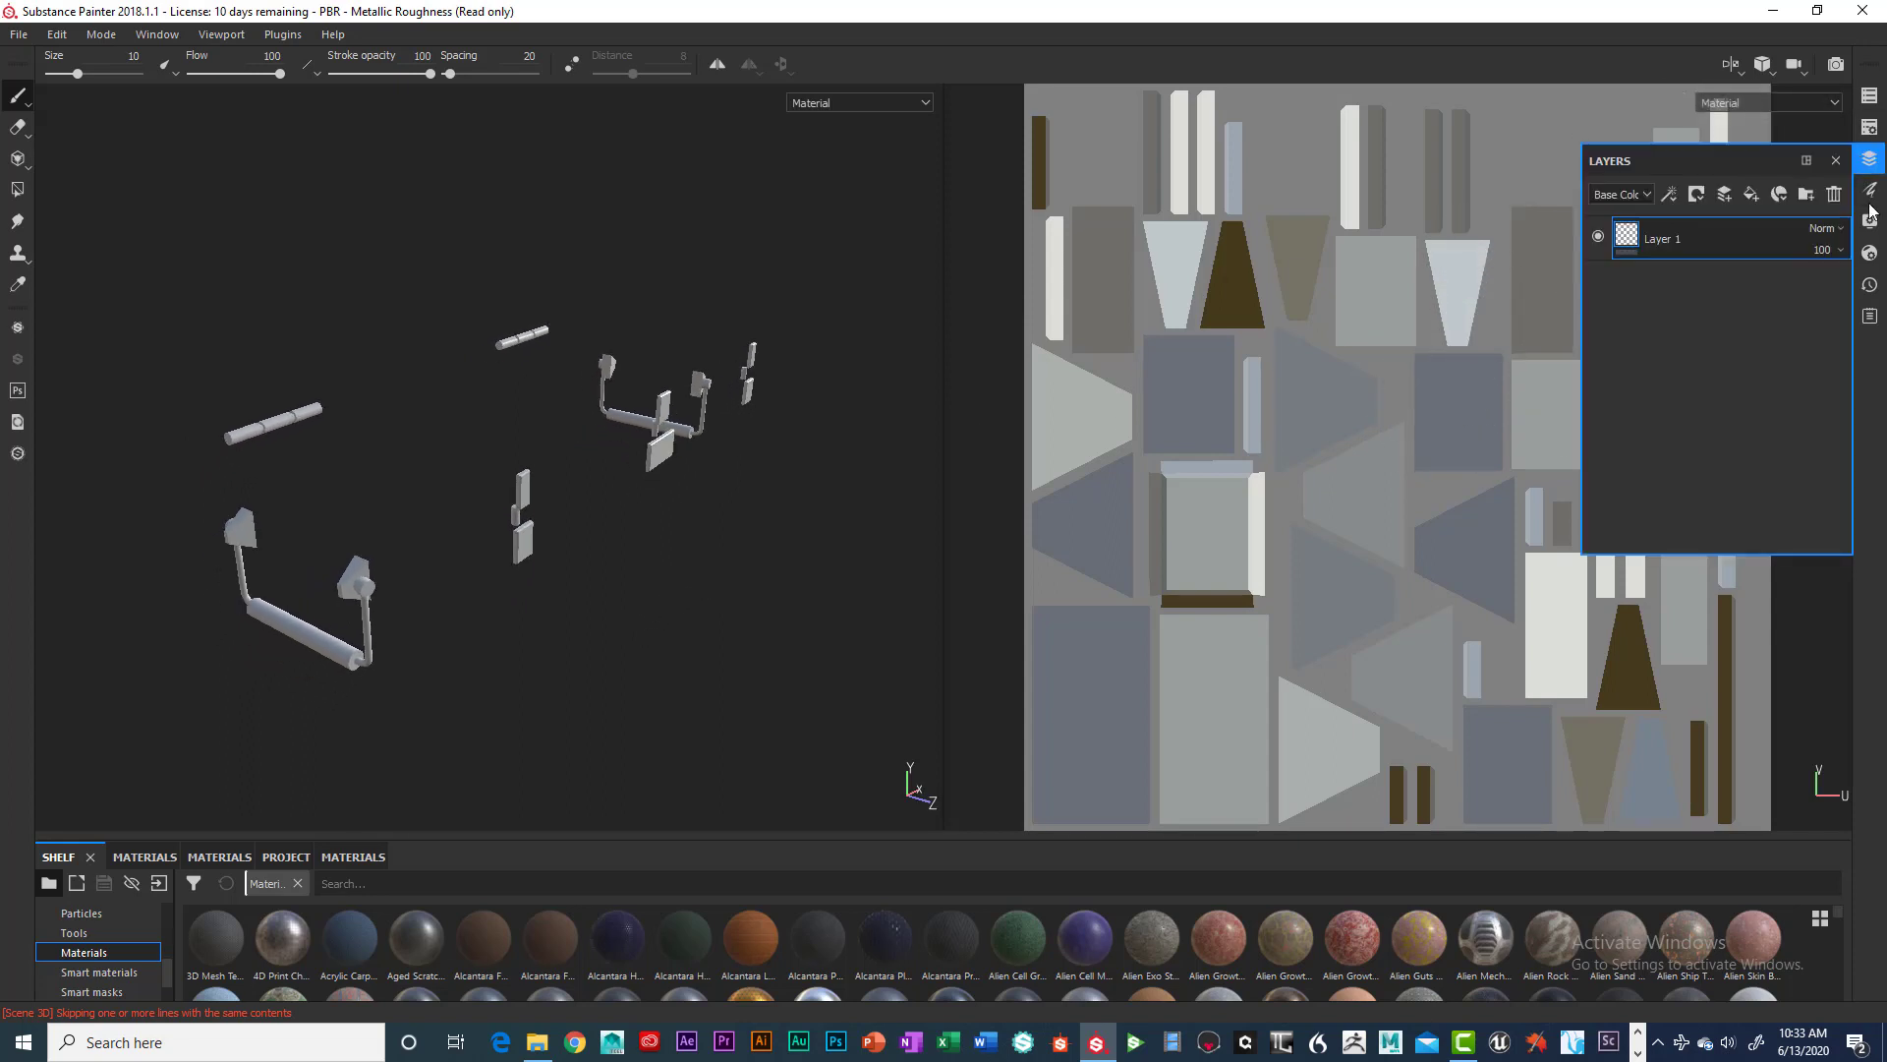
{"action": "left_click", "coordinate": [1869, 129]}
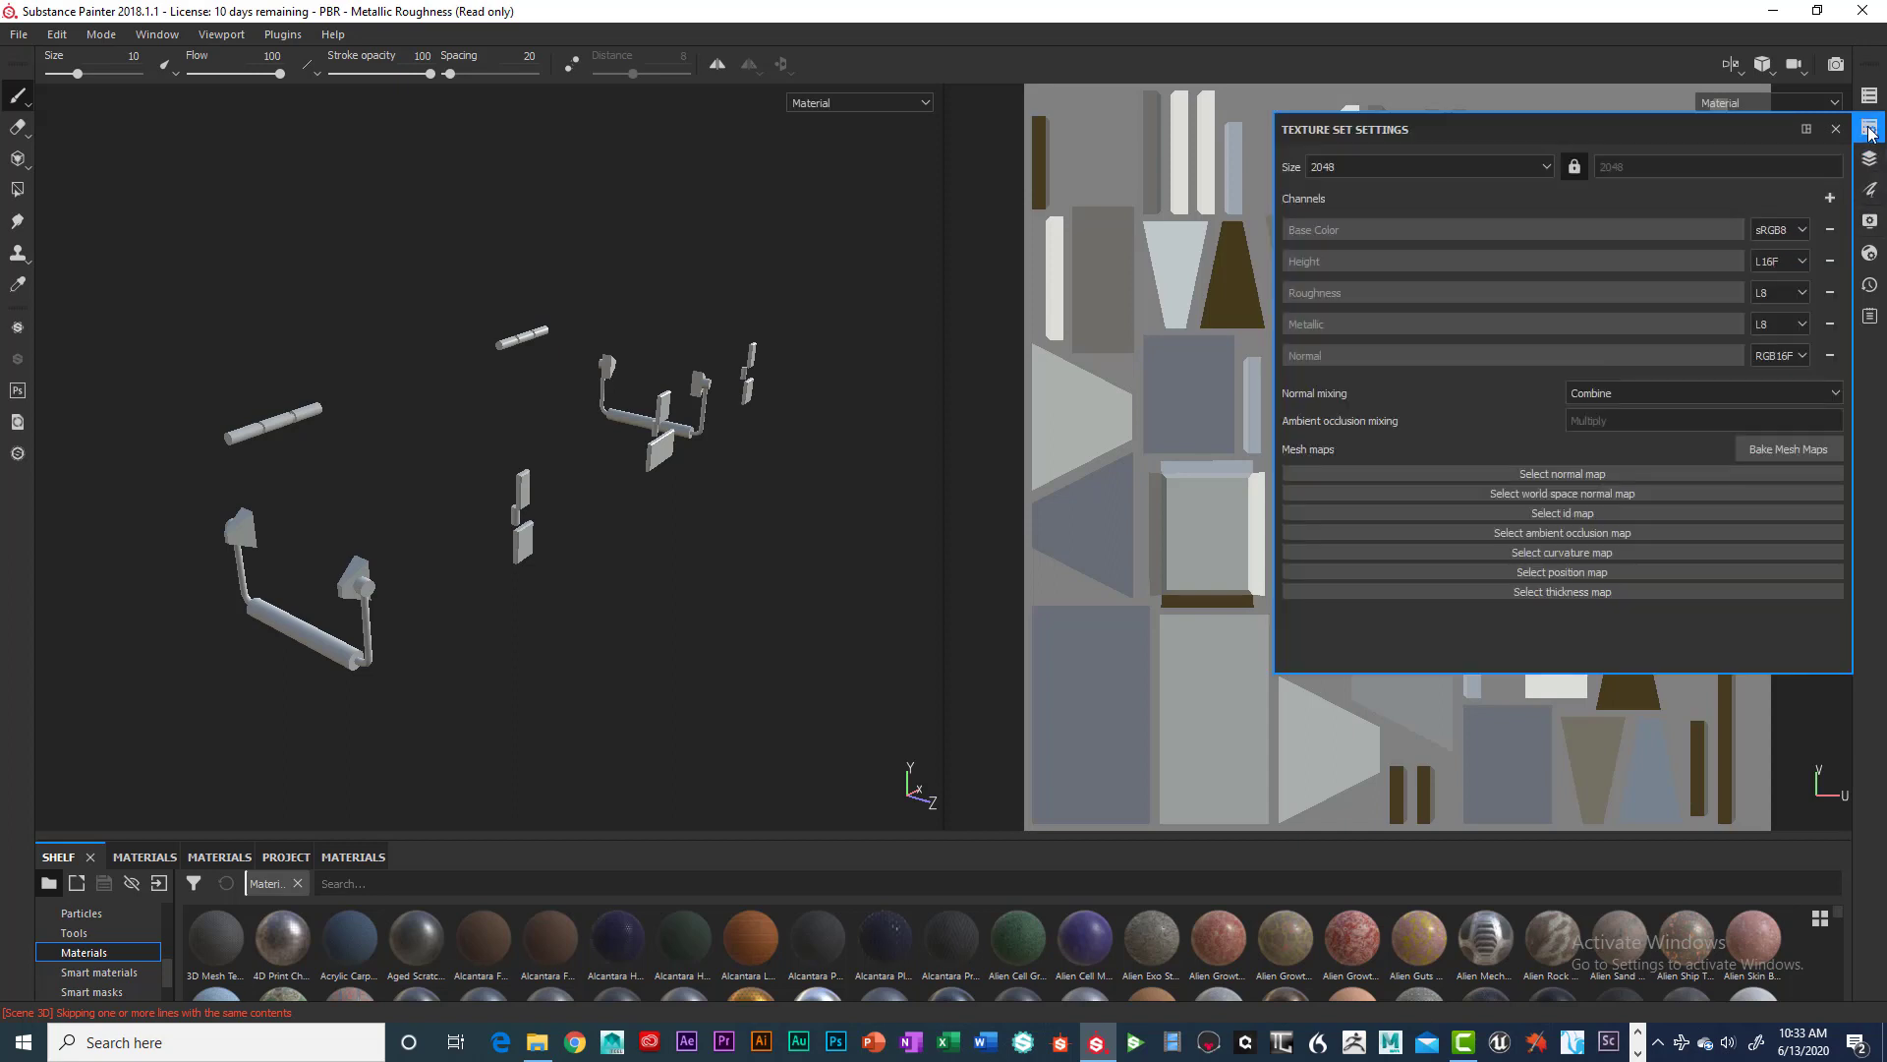
{"action": "left_click", "coordinate": [1870, 97]}
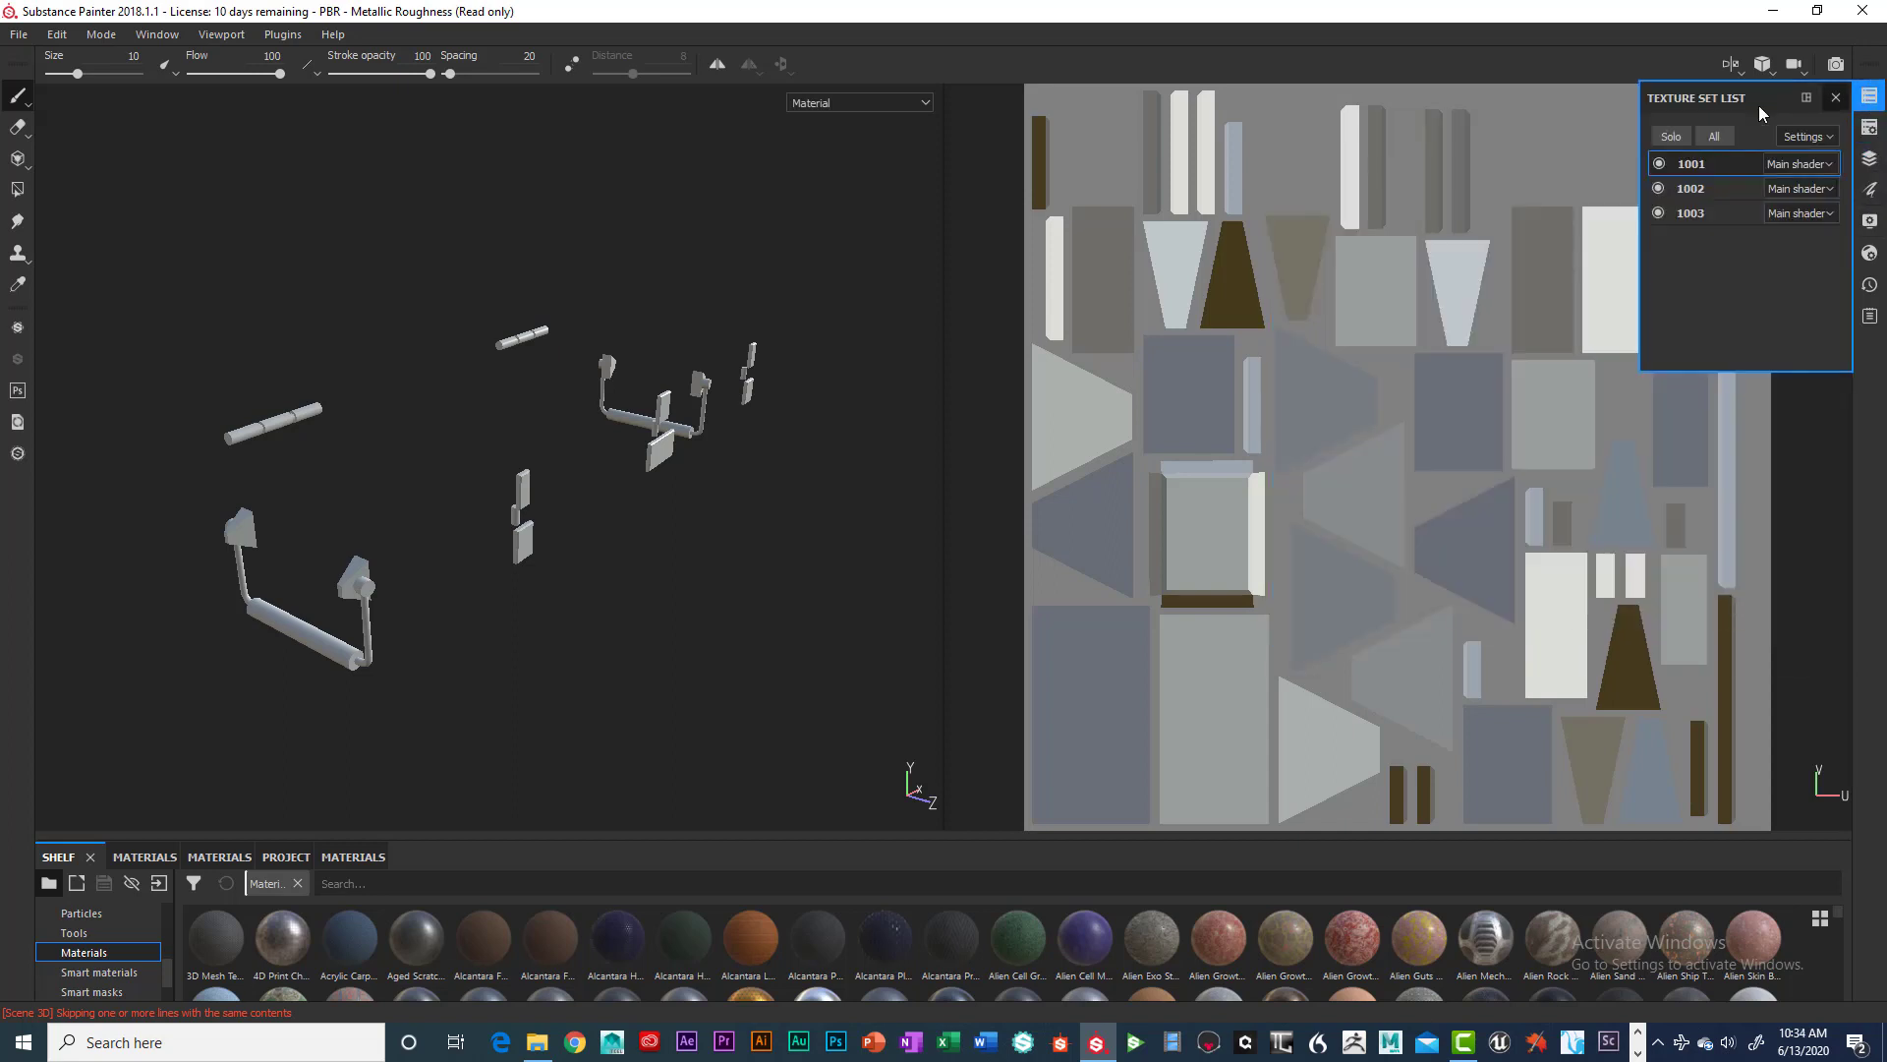
{"action": "mouse_move", "coordinate": [1718, 100]}
{"action": "left_mouse_down"}
{"action": "mouse_move", "coordinate": [1219, 234]}
{"action": "mouse_move", "coordinate": [859, 223]}
{"action": "mouse_move", "coordinate": [757, 175]}
{"action": "left_mouse_up"}
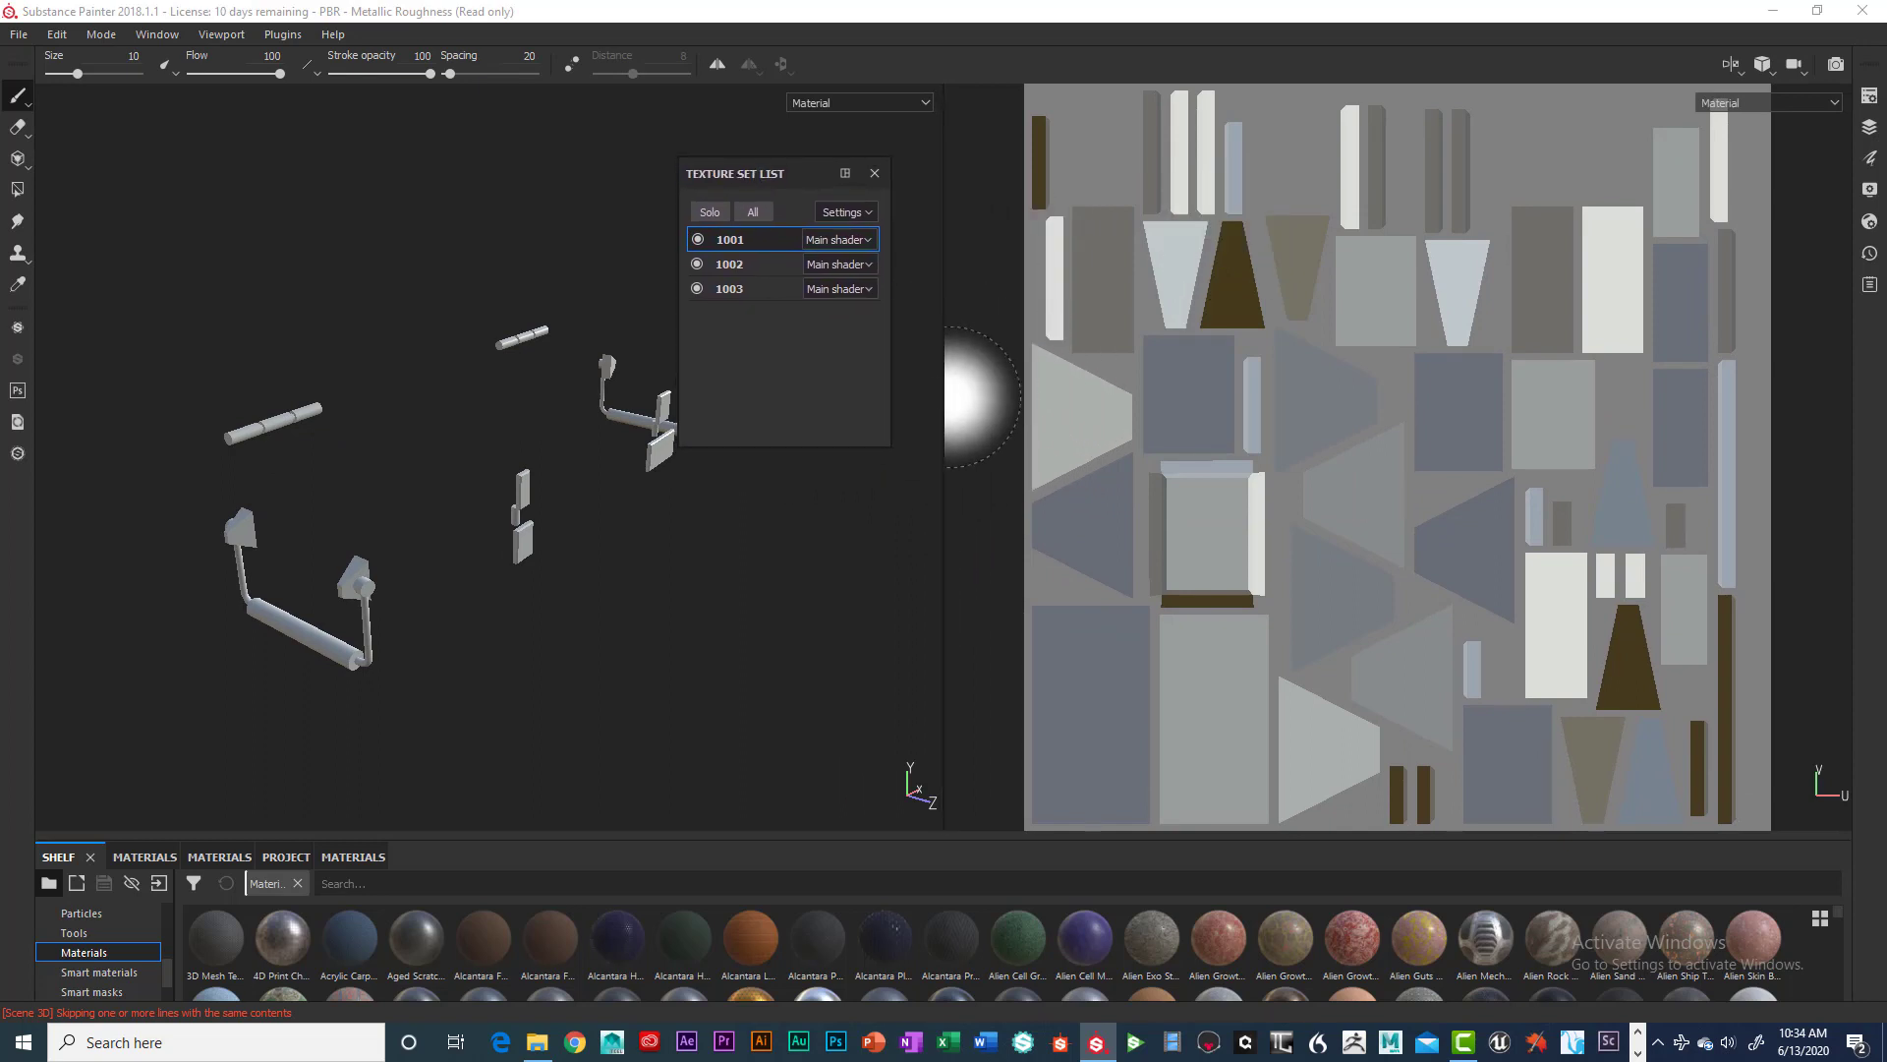
{"action": "left_click_drag", "start_coordinate": [941, 424], "coordinate": [1560, 424]}
{"action": "left_click_drag", "start_coordinate": [786, 184], "coordinate": [1276, 147]}
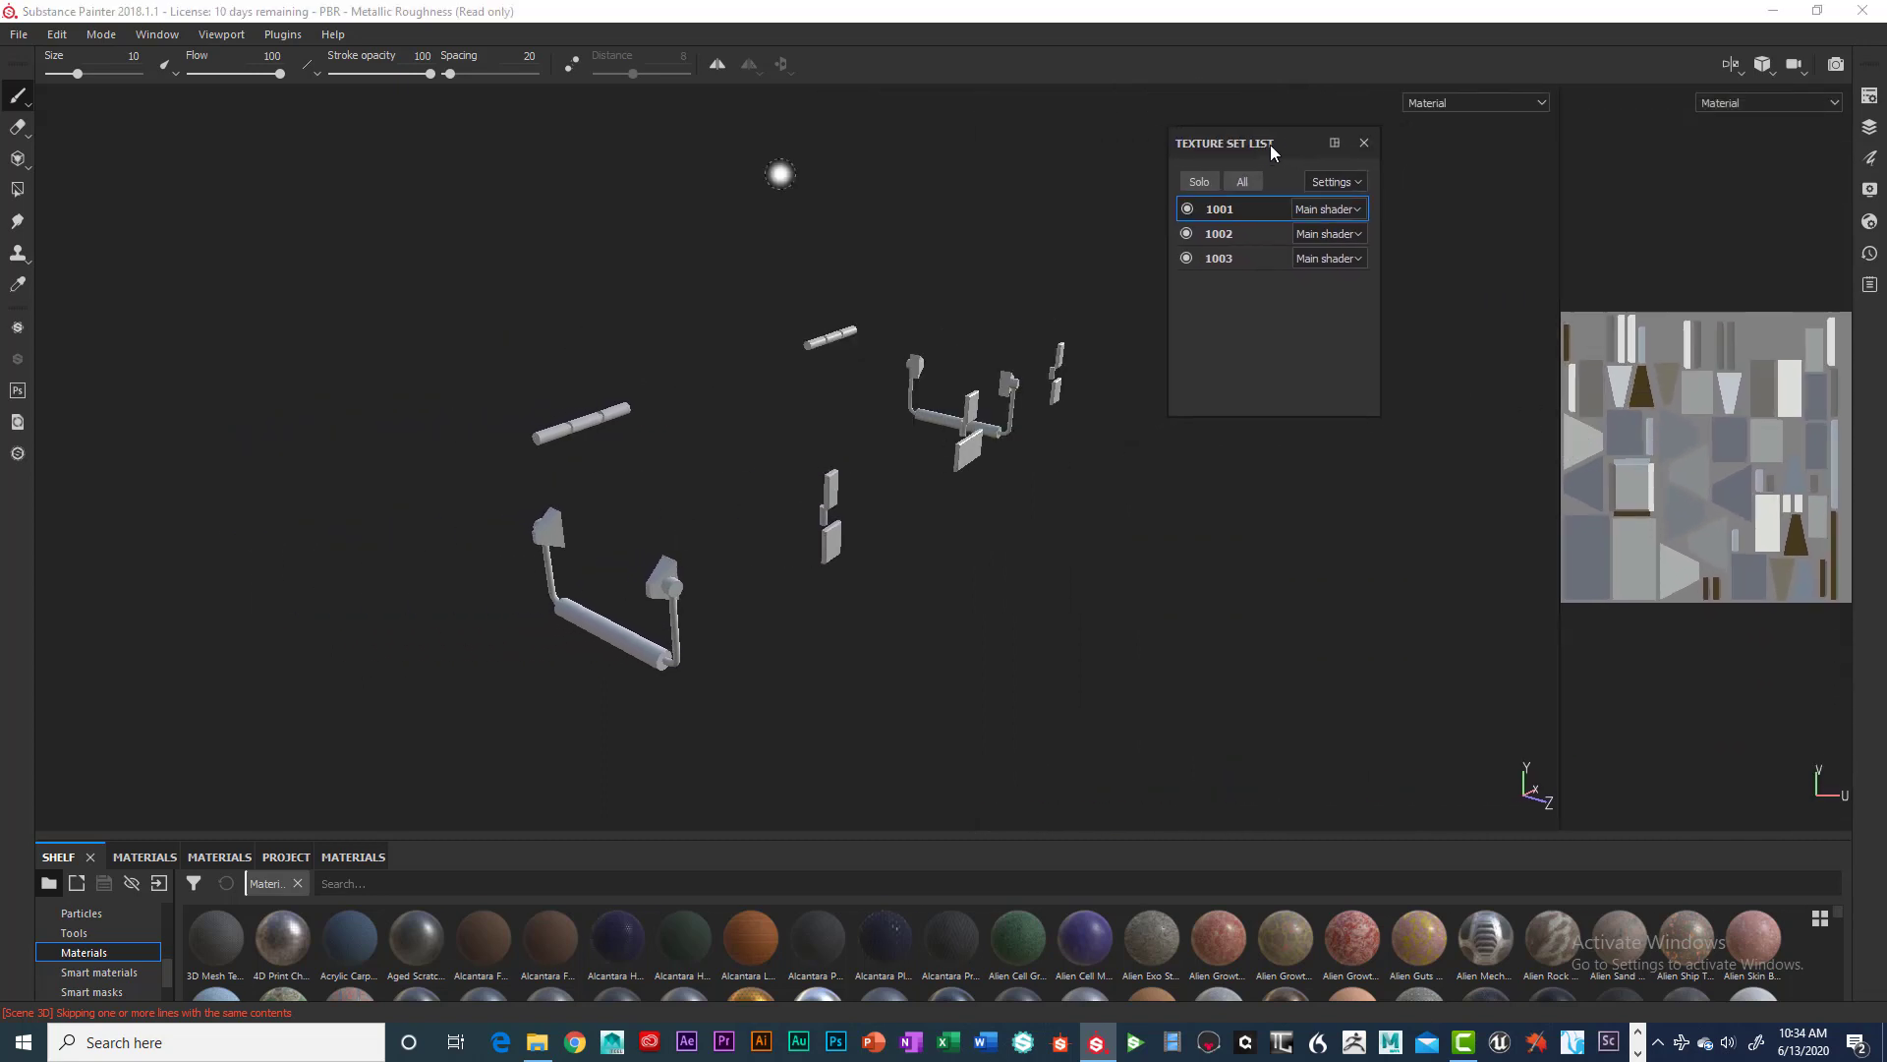
Toggle texture sets 1001, 1002 and 1003 off and on one by one to examine which prop parts each covers.
{"action": "left_click_drag", "start_coordinate": [905, 371], "coordinate": [829, 390], "text": "alt"}
{"action": "right_click_drag", "start_coordinate": [849, 397], "coordinate": [1089, 423], "text": "alt"}
{"action": "middle_click_drag", "start_coordinate": [684, 357], "coordinate": [694, 335], "text": "alt"}
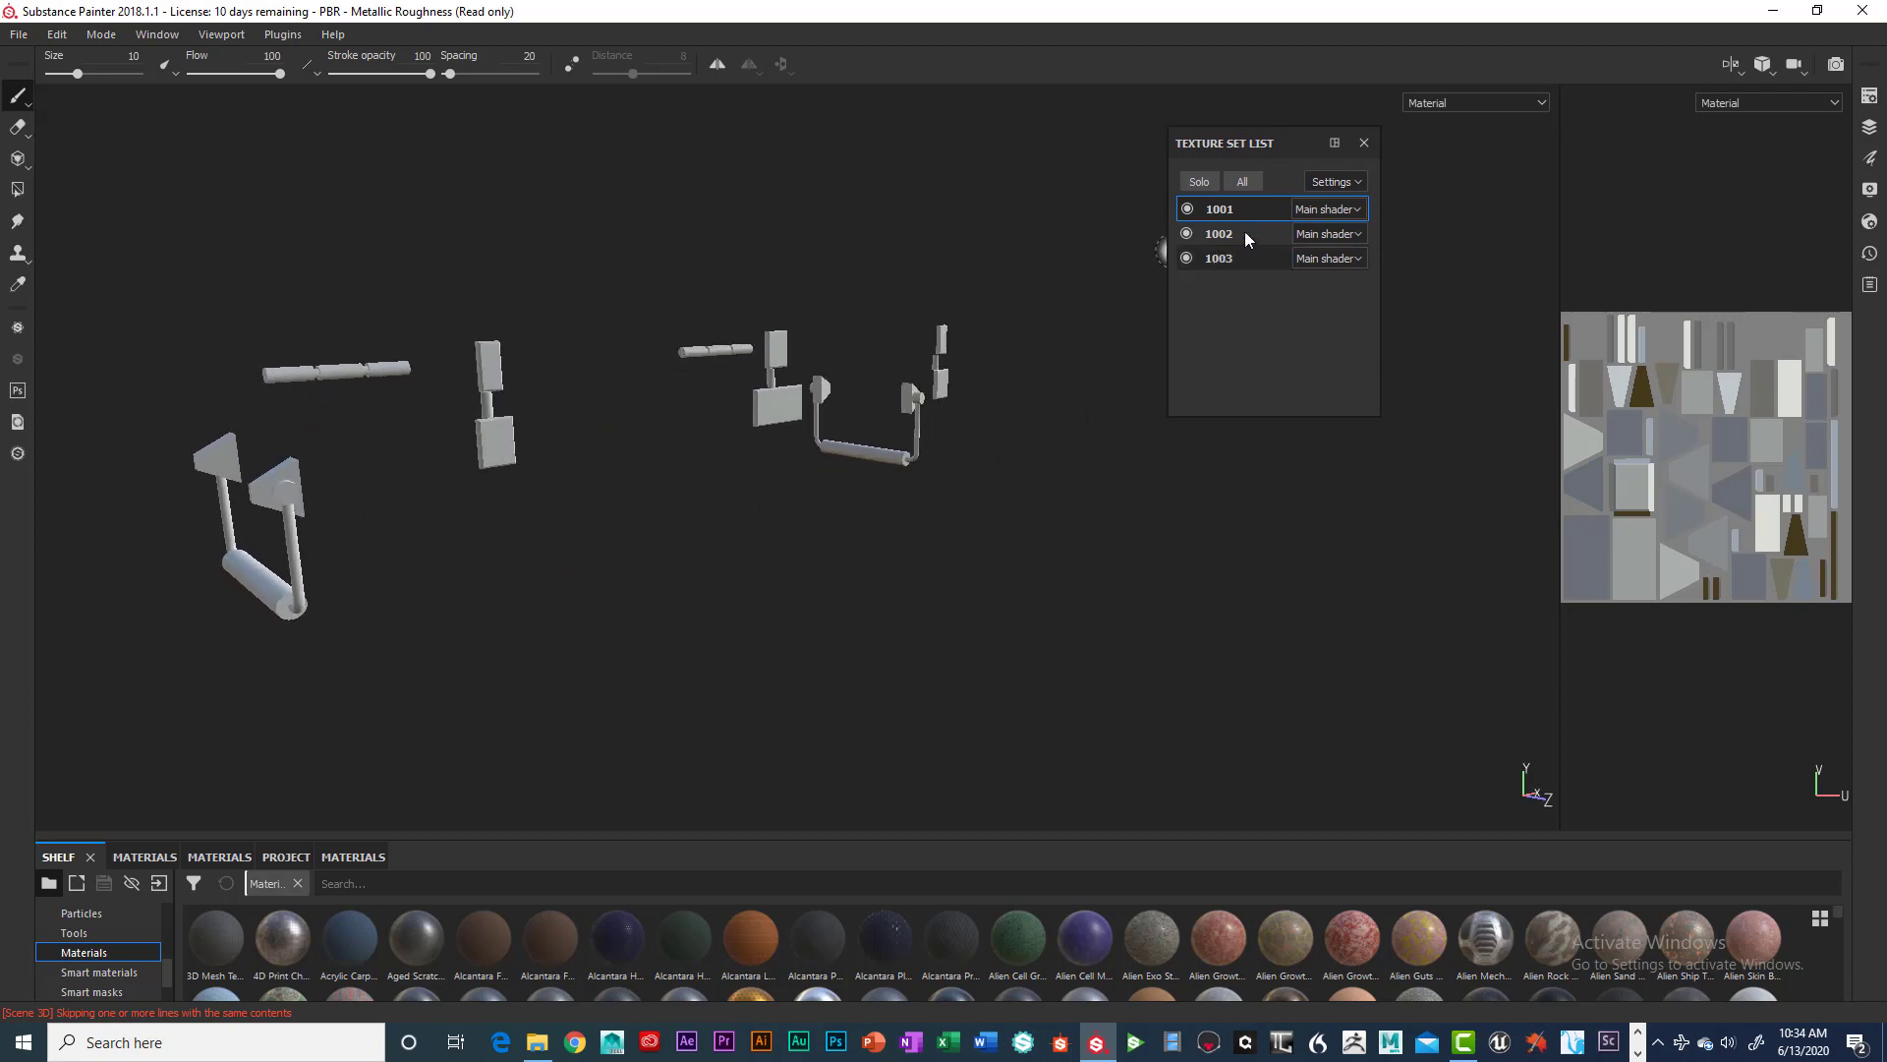
{"action": "left_click", "coordinate": [1188, 208]}
{"action": "left_click", "coordinate": [1187, 208]}
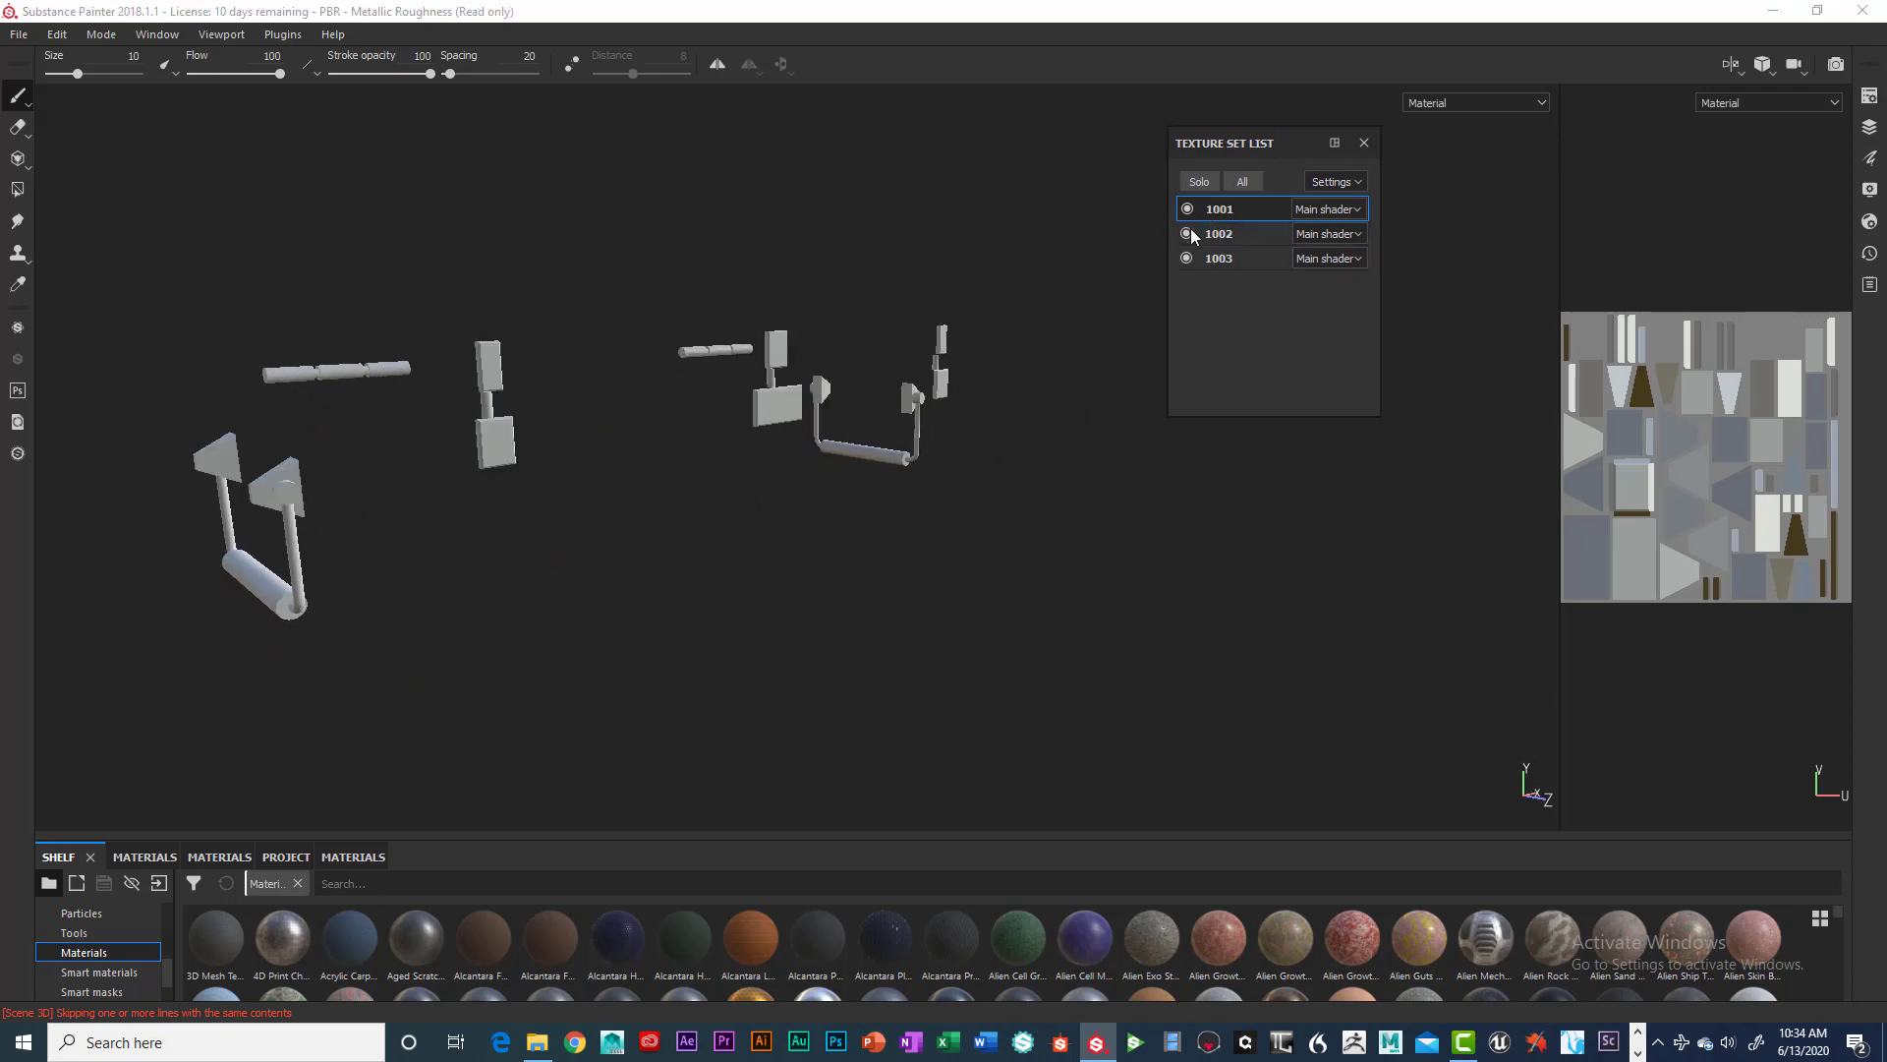
{"action": "left_click", "coordinate": [1184, 208]}
{"action": "left_click", "coordinate": [1184, 208]}
{"action": "left_click", "coordinate": [1188, 232]}
{"action": "left_click", "coordinate": [1189, 232]}
{"action": "left_click", "coordinate": [1187, 258]}
{"action": "left_click", "coordinate": [1187, 257]}
Select texture set 1003 and undock the Layers and Paint Properties panels as floating windows.
{"action": "left_click", "coordinate": [1225, 259]}
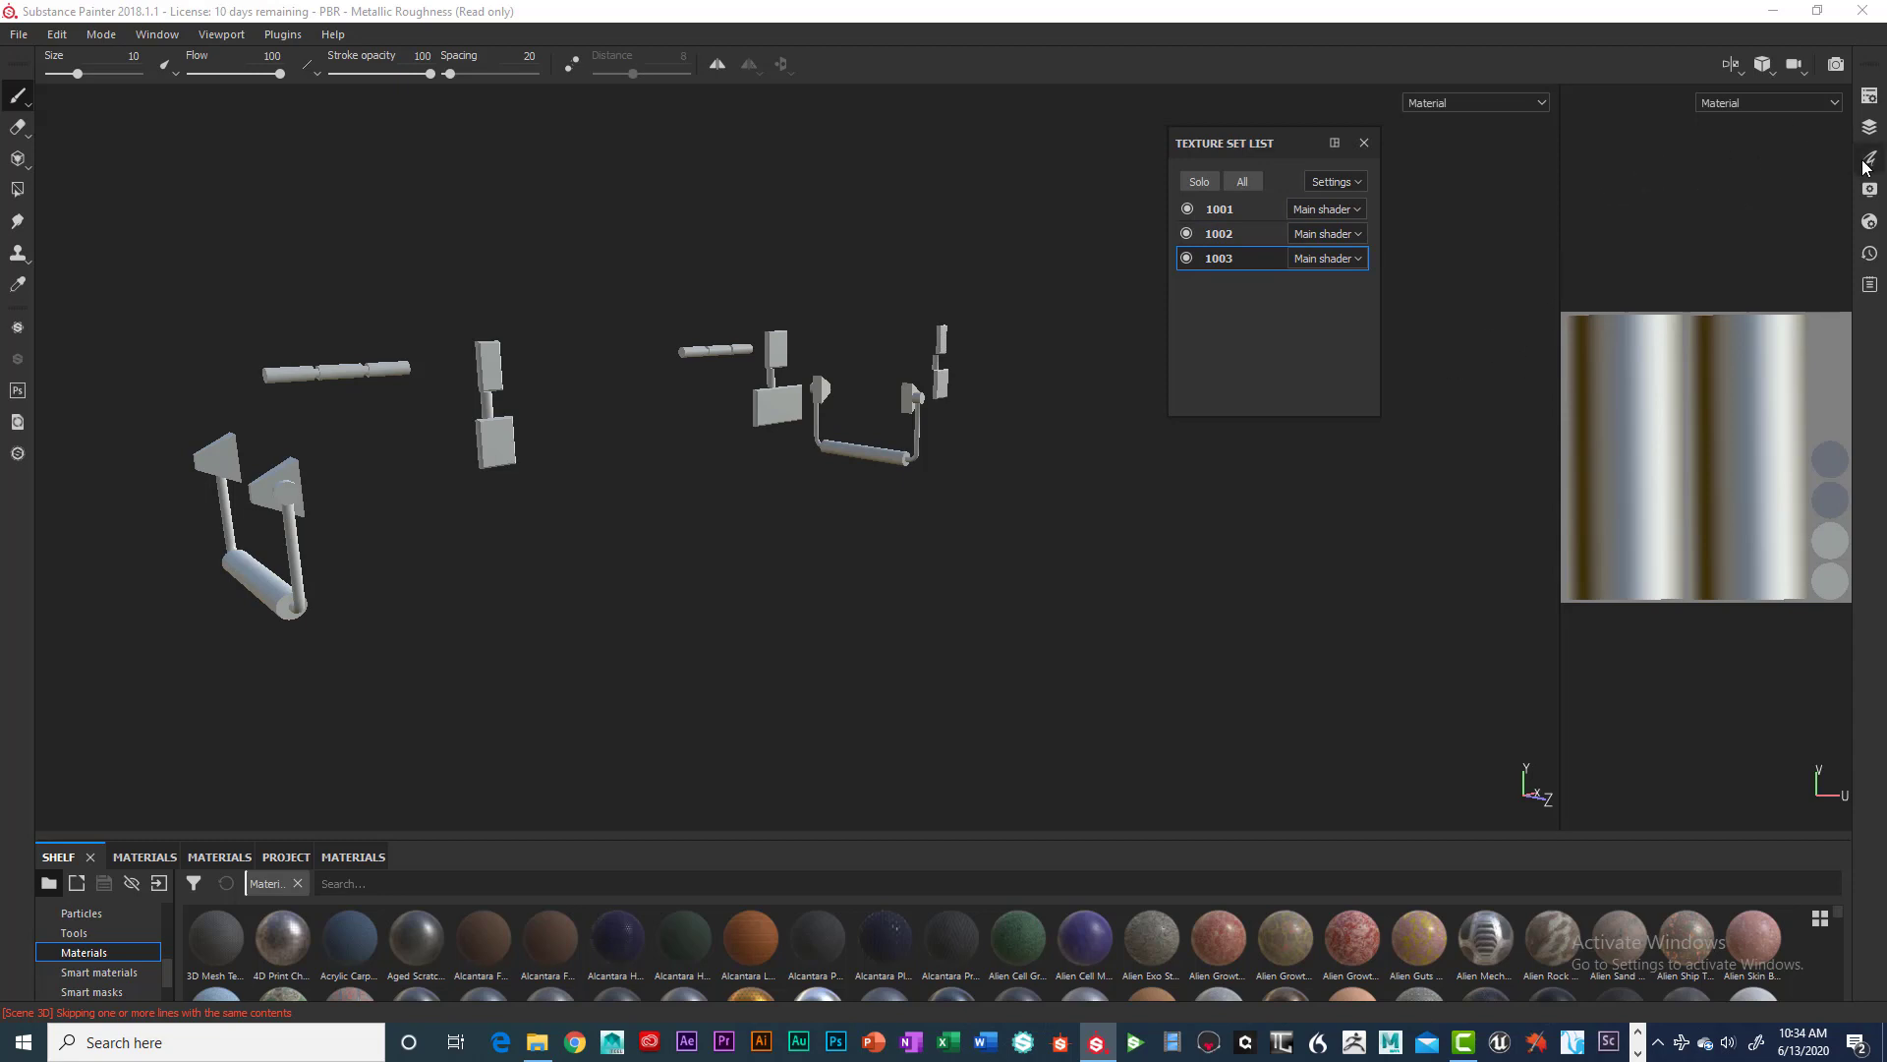
{"action": "left_click", "coordinate": [1870, 97]}
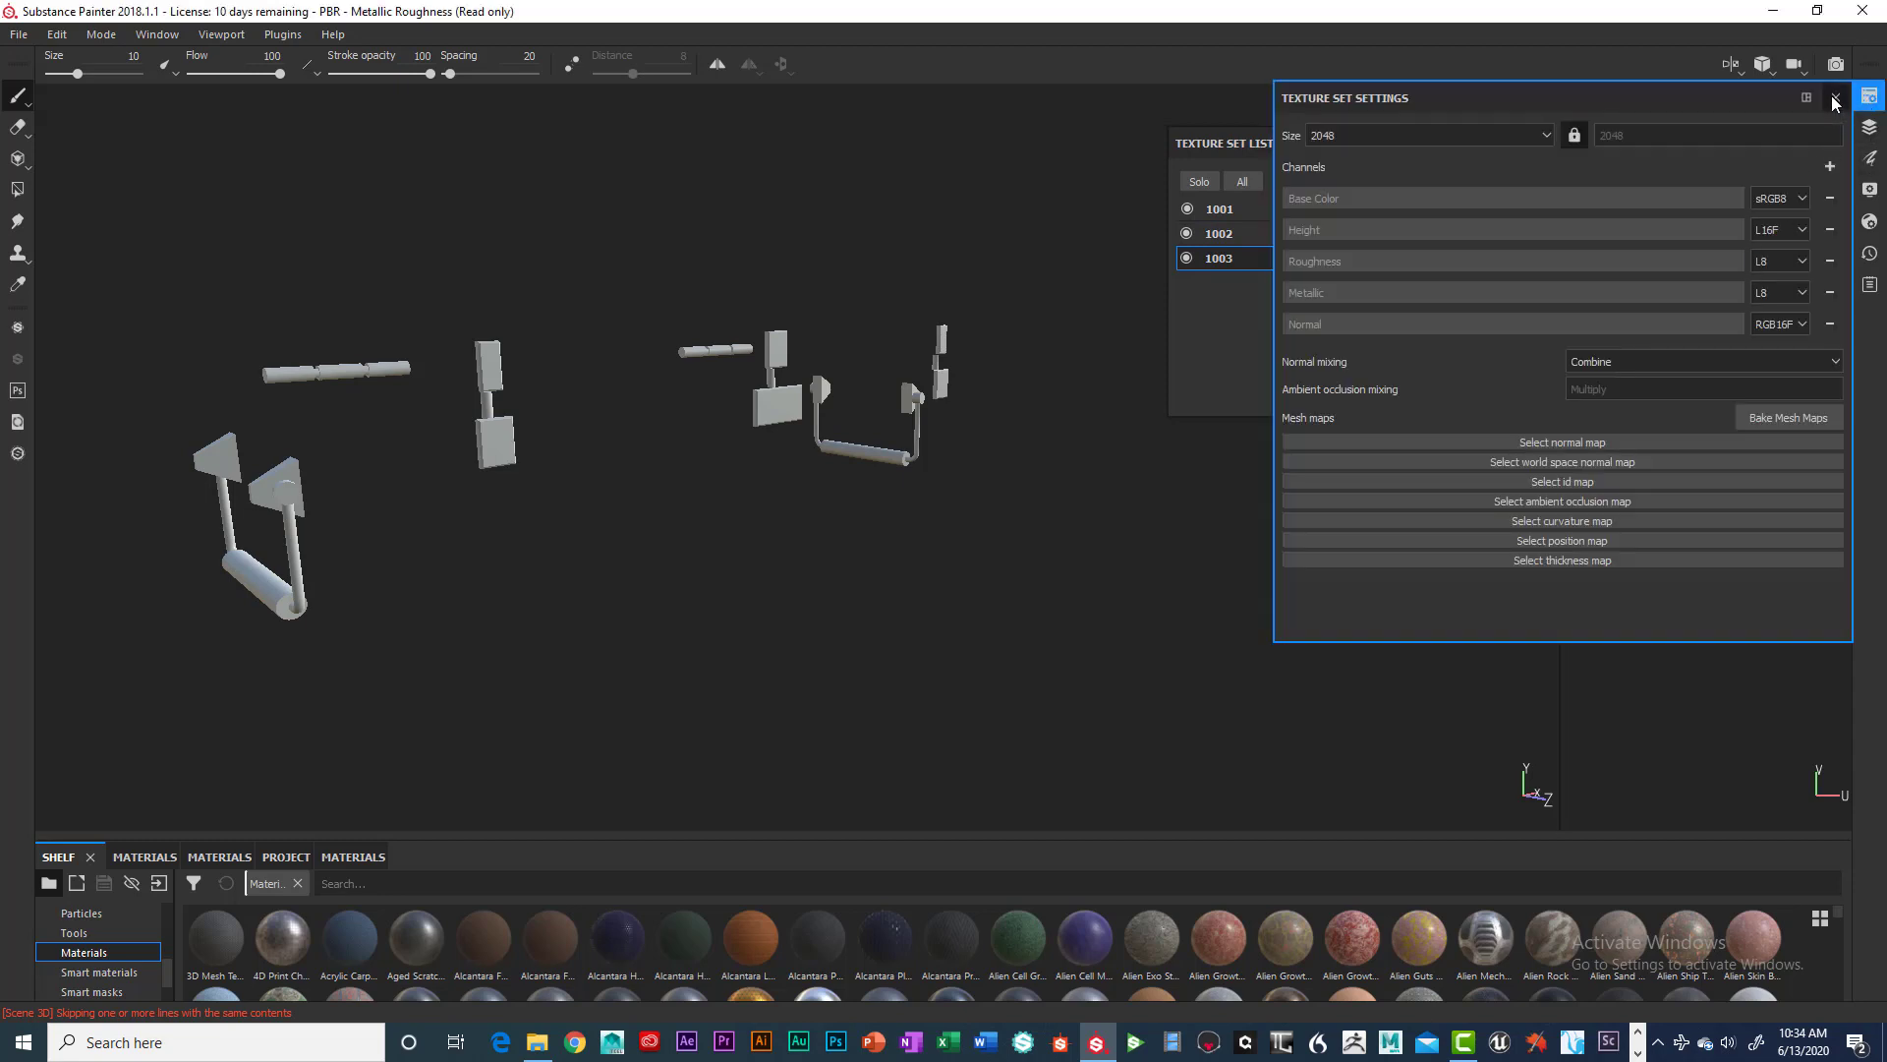
{"action": "left_click", "coordinate": [1834, 99]}
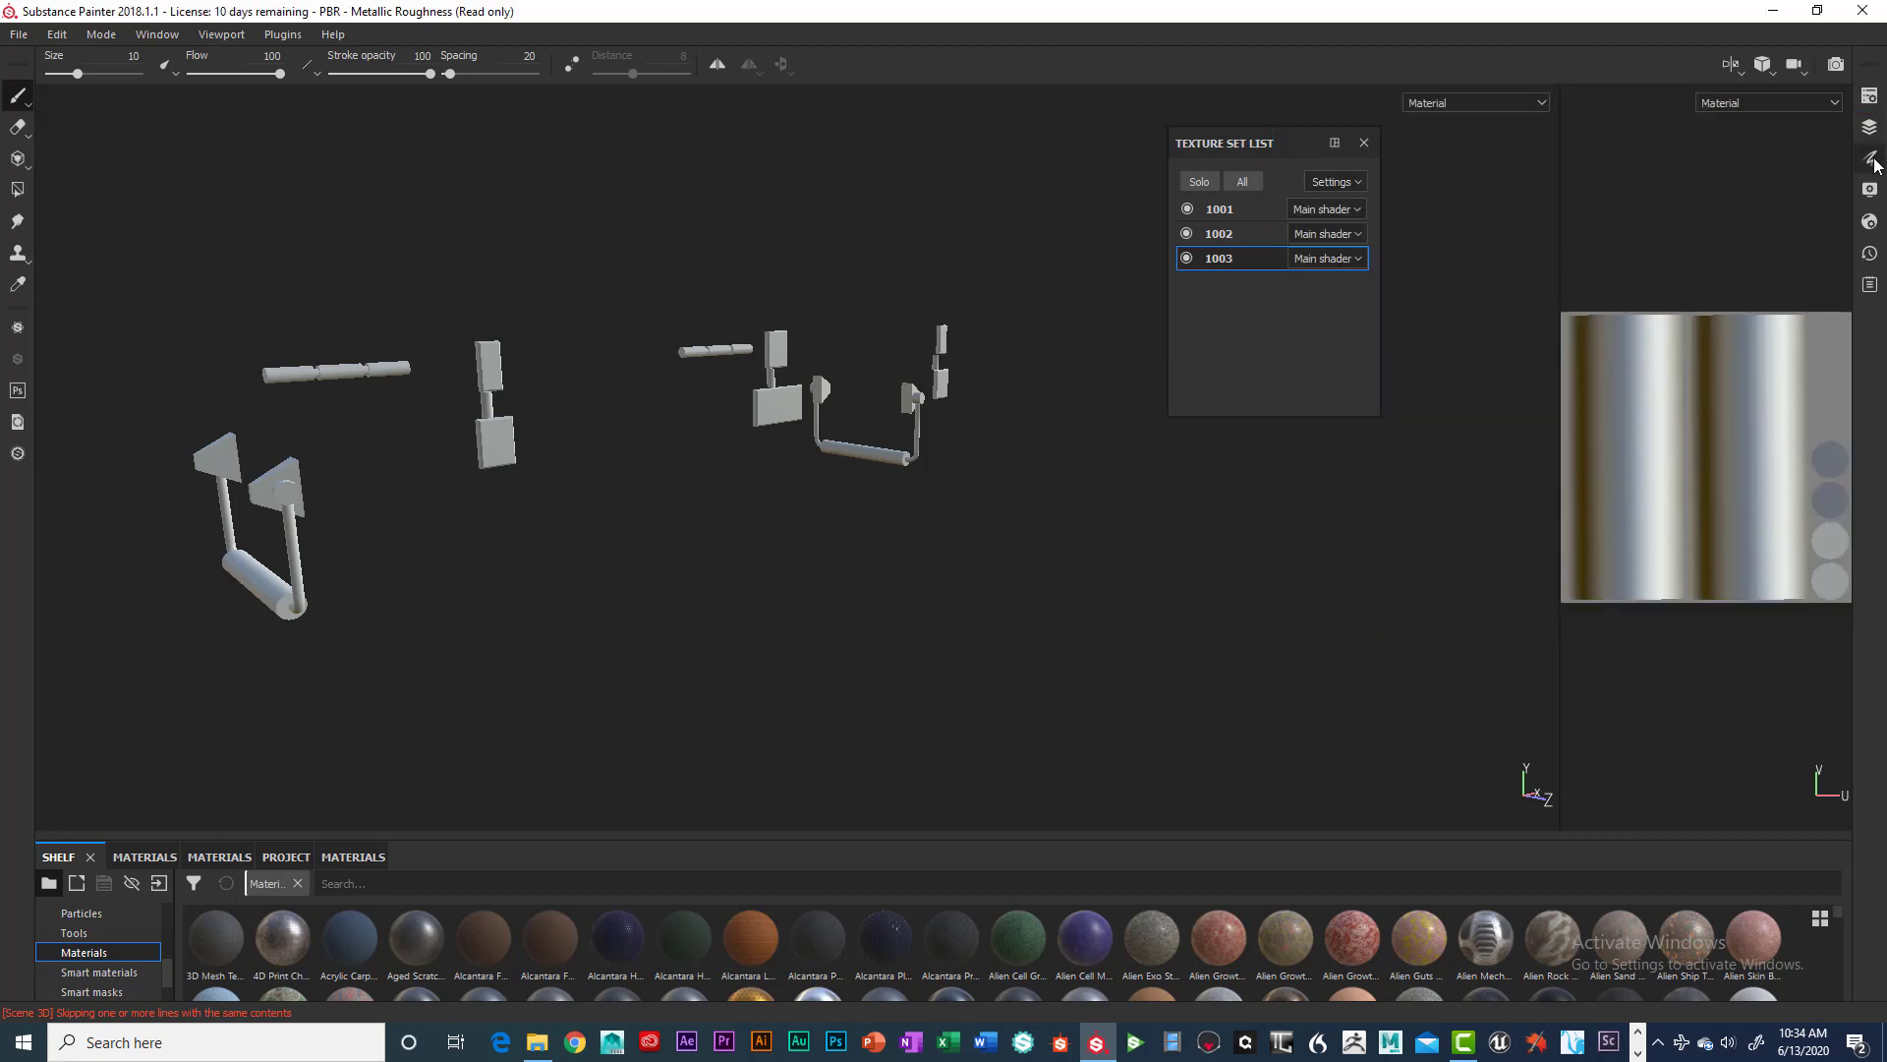
{"action": "left_click", "coordinate": [1869, 129]}
{"action": "left_click_drag", "start_coordinate": [1654, 132], "coordinate": [1643, 210]}
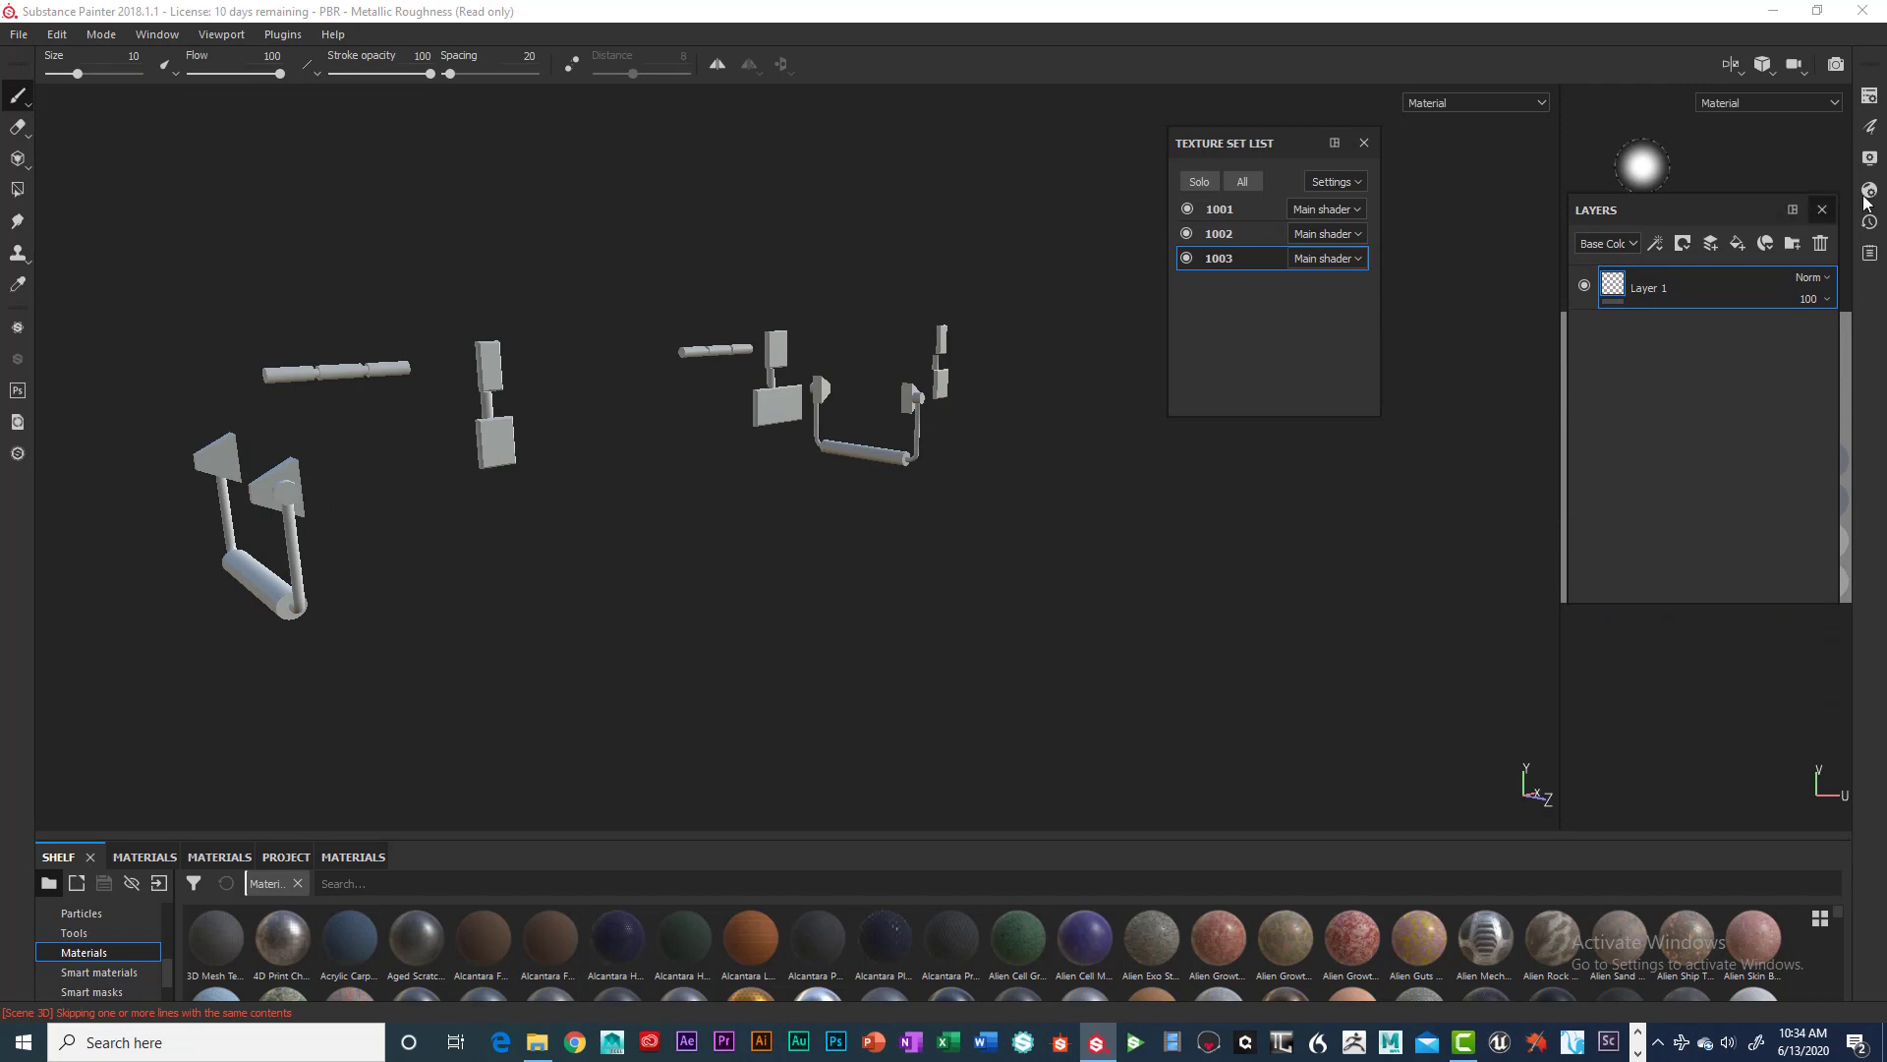
{"action": "left_click", "coordinate": [1869, 130]}
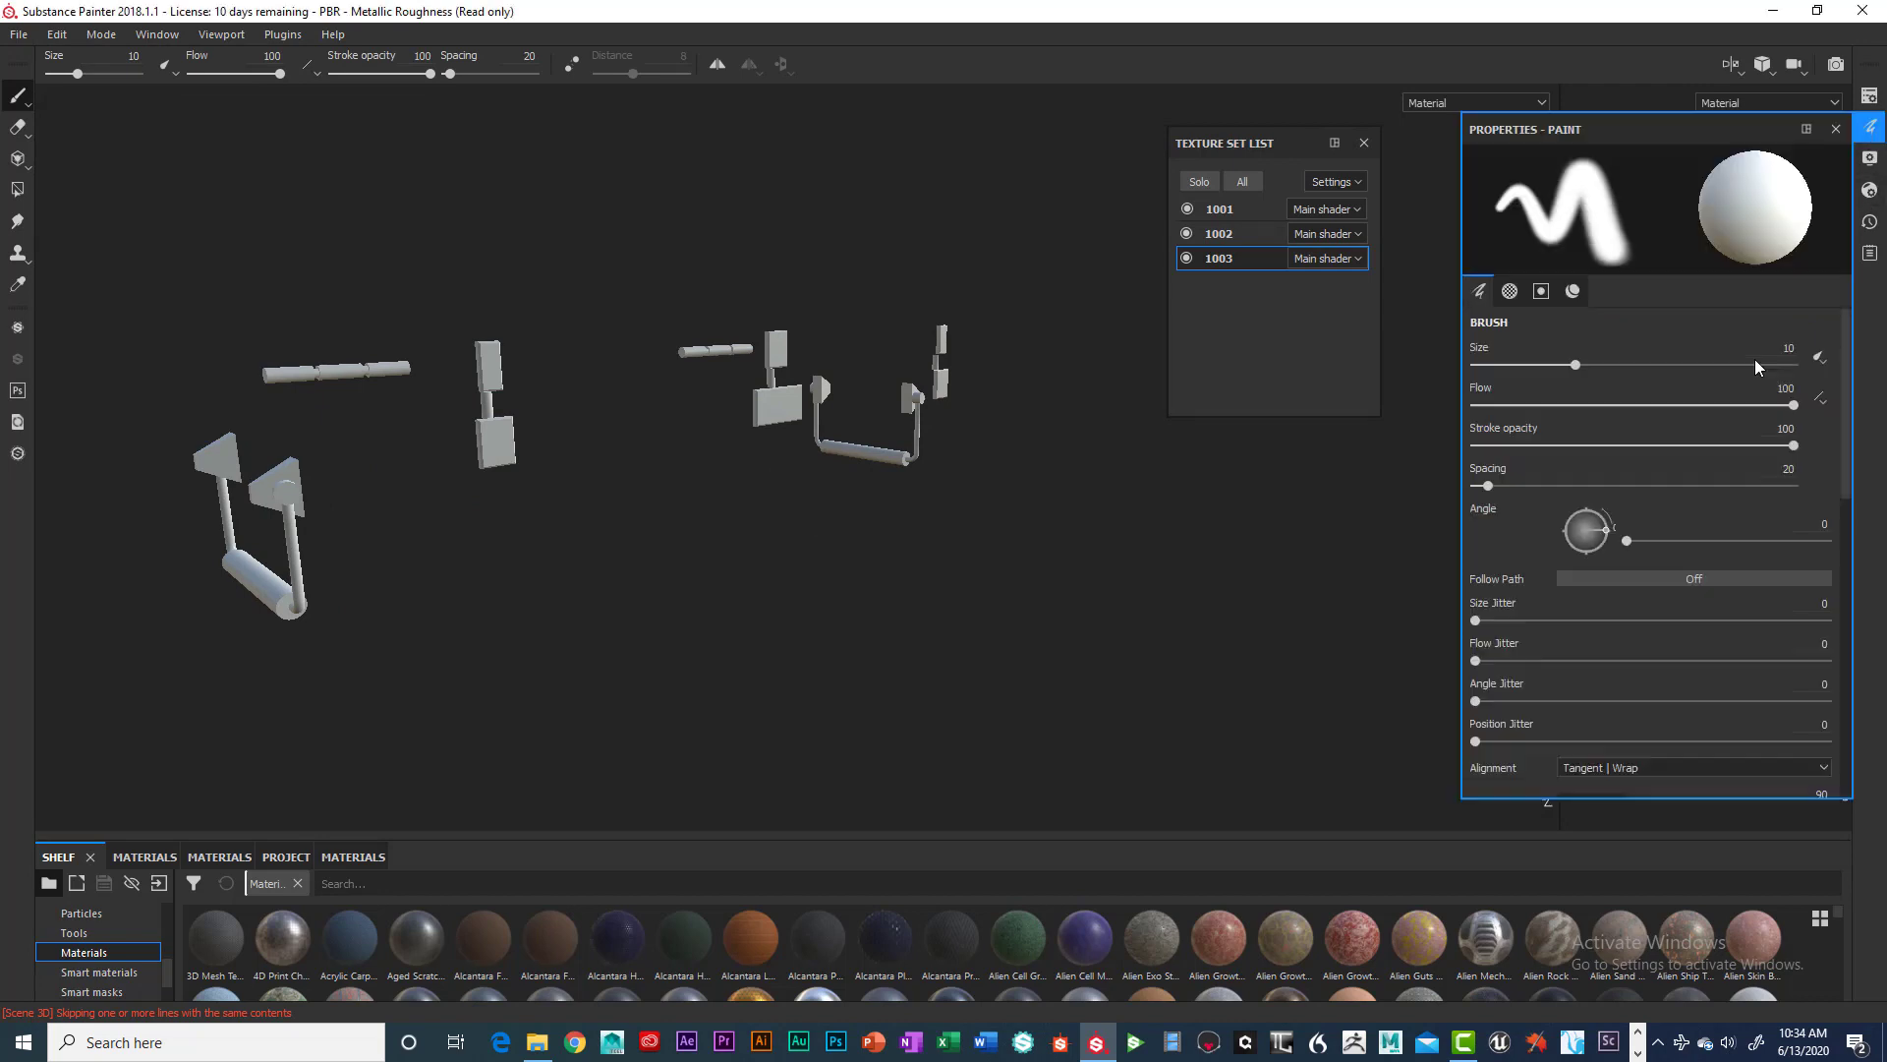
{"action": "mouse_move", "coordinate": [1588, 124]}
{"action": "left_mouse_down"}
{"action": "mouse_move", "coordinate": [1590, 416]}
{"action": "mouse_move", "coordinate": [1613, 568]}
{"action": "mouse_move", "coordinate": [1589, 635]}
{"action": "mouse_move", "coordinate": [1606, 592]}
{"action": "mouse_move", "coordinate": [1608, 668]}
{"action": "mouse_move", "coordinate": [1632, 385]}
{"action": "mouse_move", "coordinate": [1635, 702]}
{"action": "mouse_move", "coordinate": [1609, 765]}
{"action": "mouse_move", "coordinate": [1420, 778]}
{"action": "mouse_move", "coordinate": [1264, 570]}
{"action": "mouse_move", "coordinate": [1271, 505]}
{"action": "left_mouse_up"}
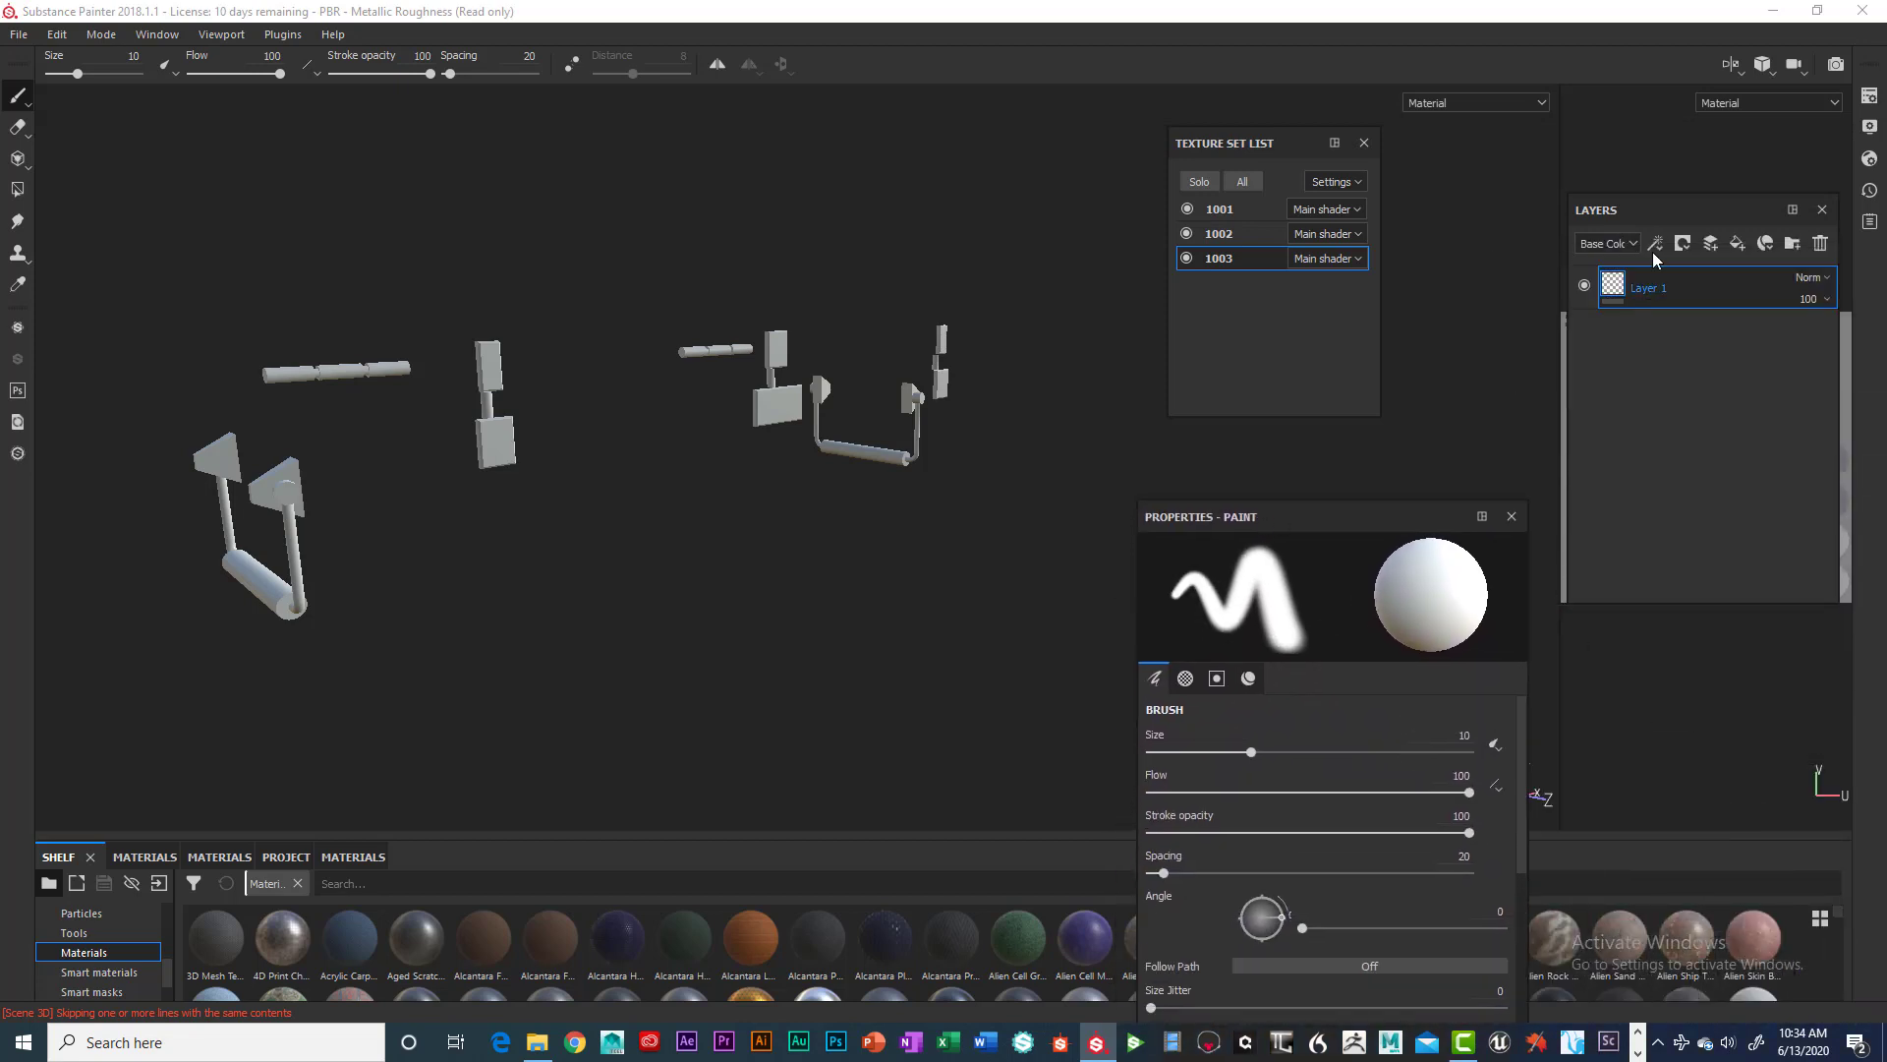
Dock the Layers and Paint Properties panels beside the UV view, stacking Layers above Properties and giving Properties most of the height.
{"action": "left_click_drag", "start_coordinate": [1665, 209], "coordinate": [1801, 169]}
{"action": "mouse_move", "coordinate": [1365, 515]}
{"action": "left_mouse_down"}
{"action": "mouse_move", "coordinate": [1642, 517]}
{"action": "mouse_move", "coordinate": [1679, 541]}
{"action": "left_mouse_up"}
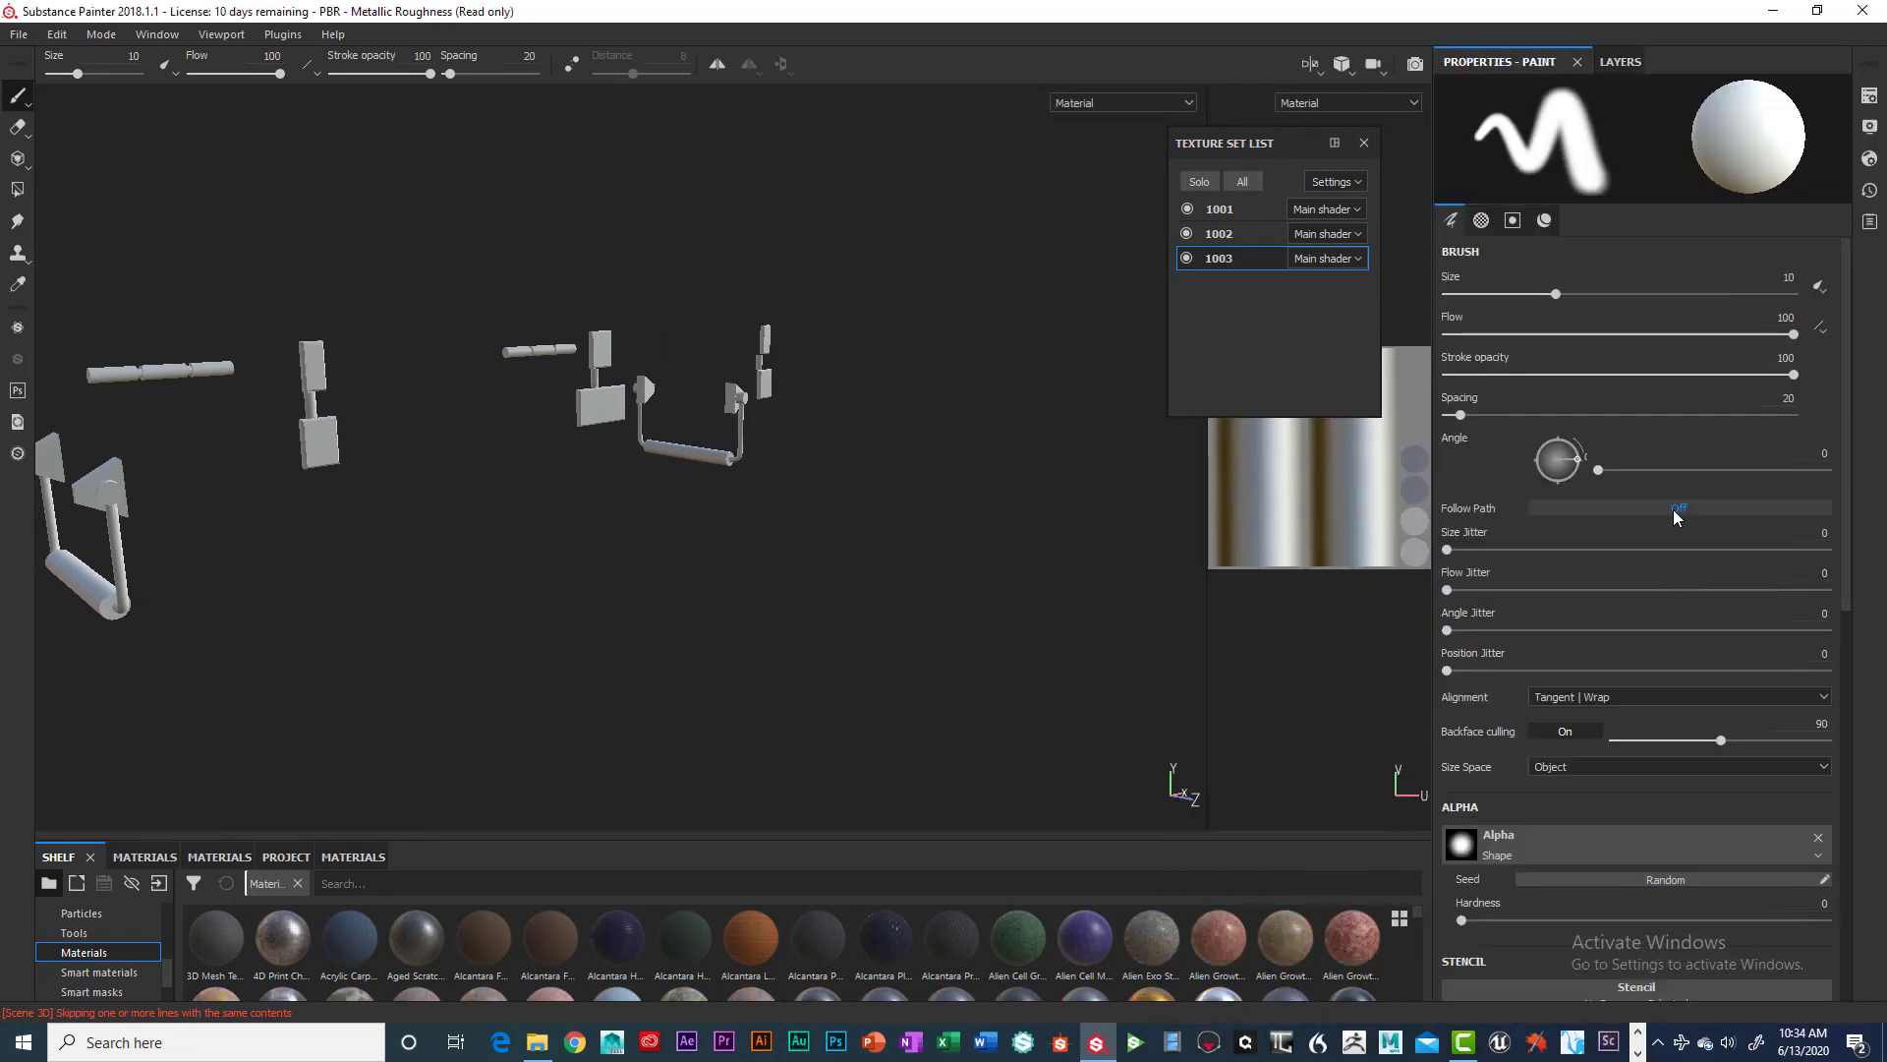
{"action": "left_click", "coordinate": [1598, 63]}
{"action": "mouse_move", "coordinate": [1530, 61]}
{"action": "left_mouse_down"}
{"action": "mouse_move", "coordinate": [1573, 550]}
{"action": "mouse_move", "coordinate": [1555, 805]}
{"action": "mouse_move", "coordinate": [1512, 824]}
{"action": "mouse_move", "coordinate": [1541, 904]}
{"action": "mouse_move", "coordinate": [1535, 875]}
{"action": "left_mouse_up"}
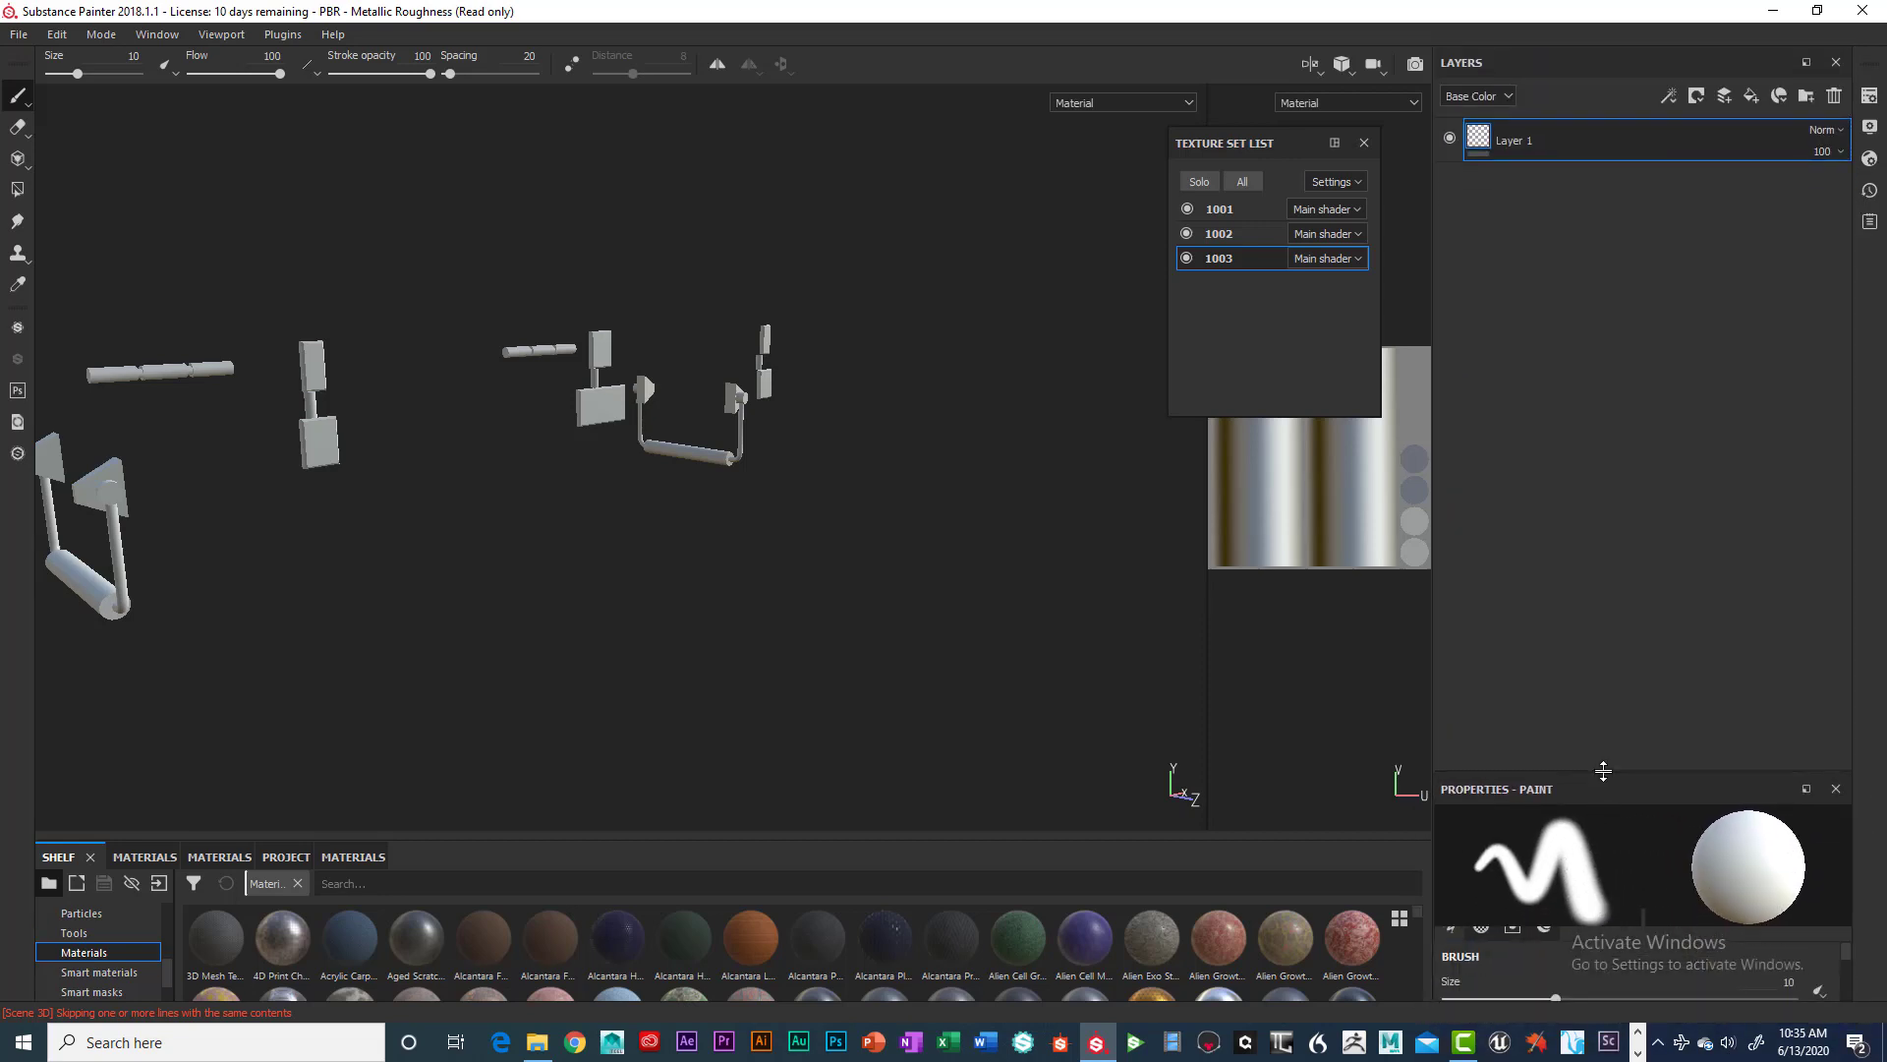
{"action": "mouse_move", "coordinate": [1604, 771]}
{"action": "left_mouse_down"}
{"action": "mouse_move", "coordinate": [1643, 266]}
{"action": "mouse_move", "coordinate": [1648, 416]}
{"action": "mouse_move", "coordinate": [1659, 399]}
{"action": "left_mouse_up"}
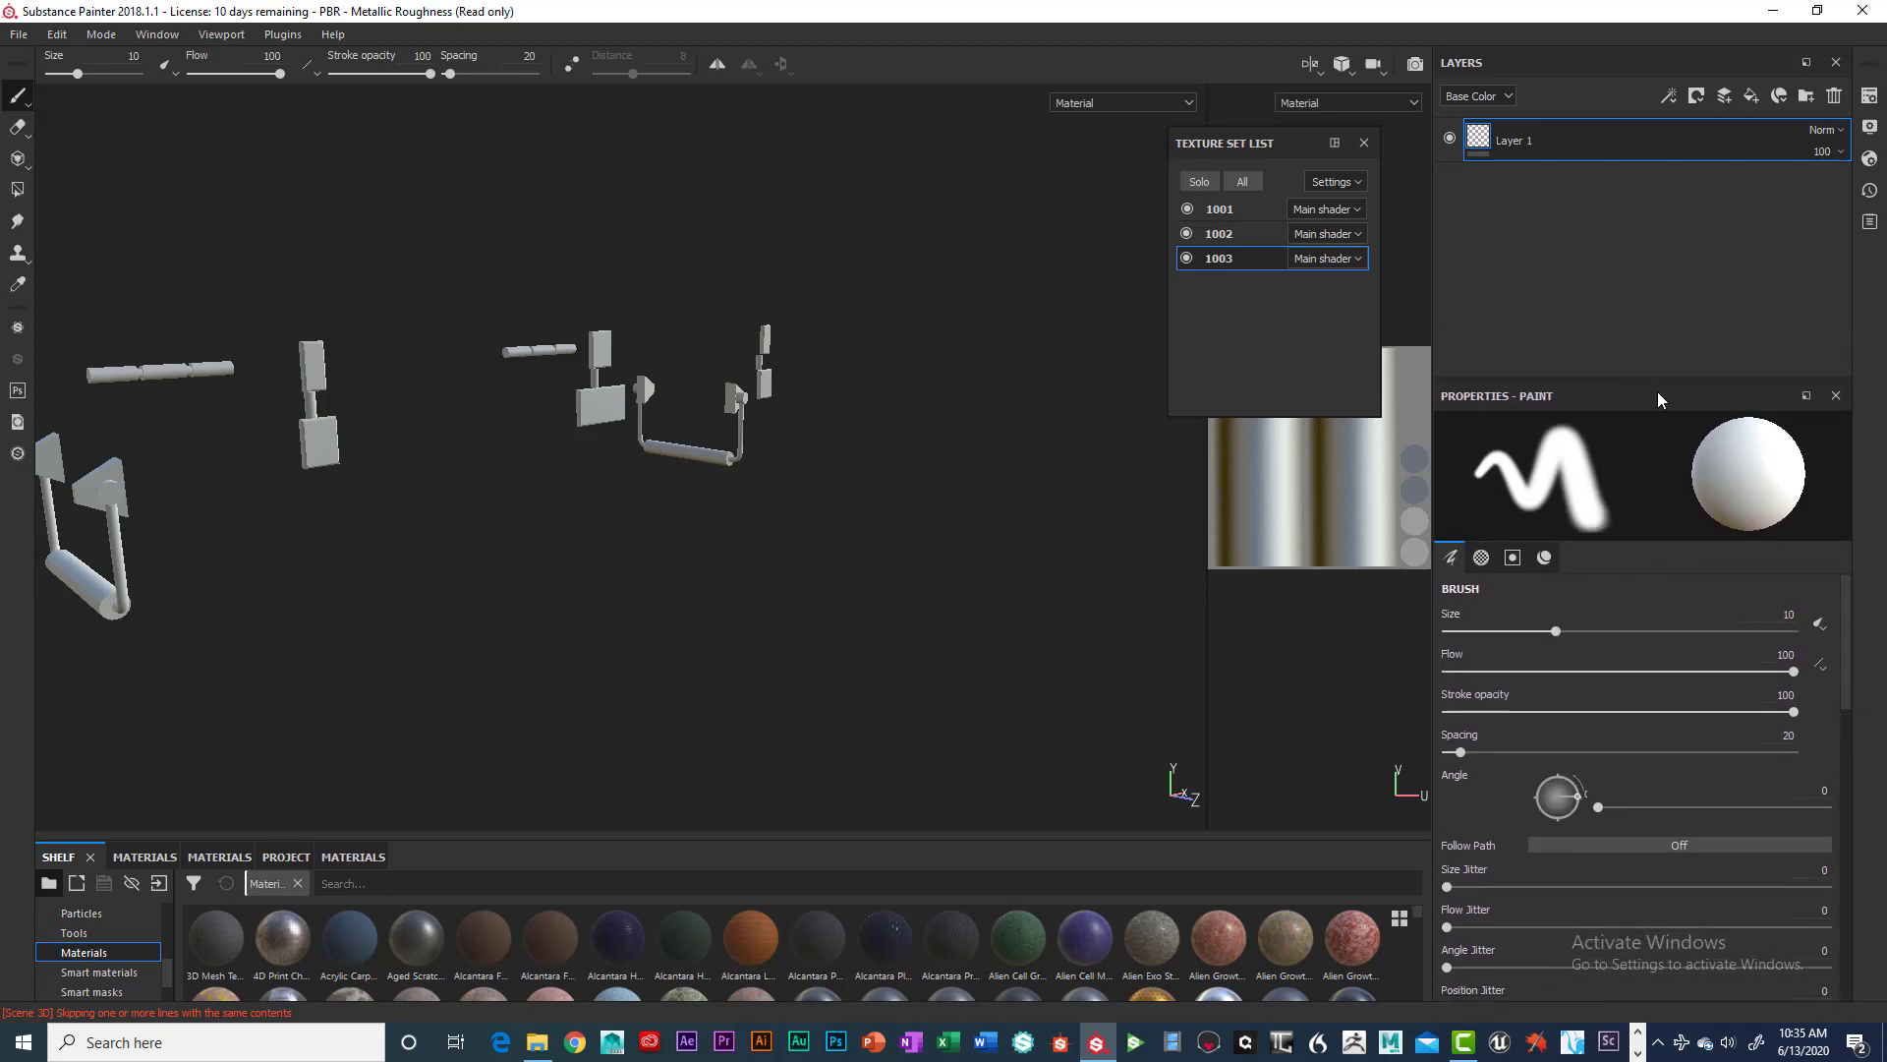
Move the floating Texture Set List clear of the UV view and enlarge the Shelf to show more rows of materials.
{"action": "left_click_drag", "start_coordinate": [1251, 148], "coordinate": [1019, 181]}
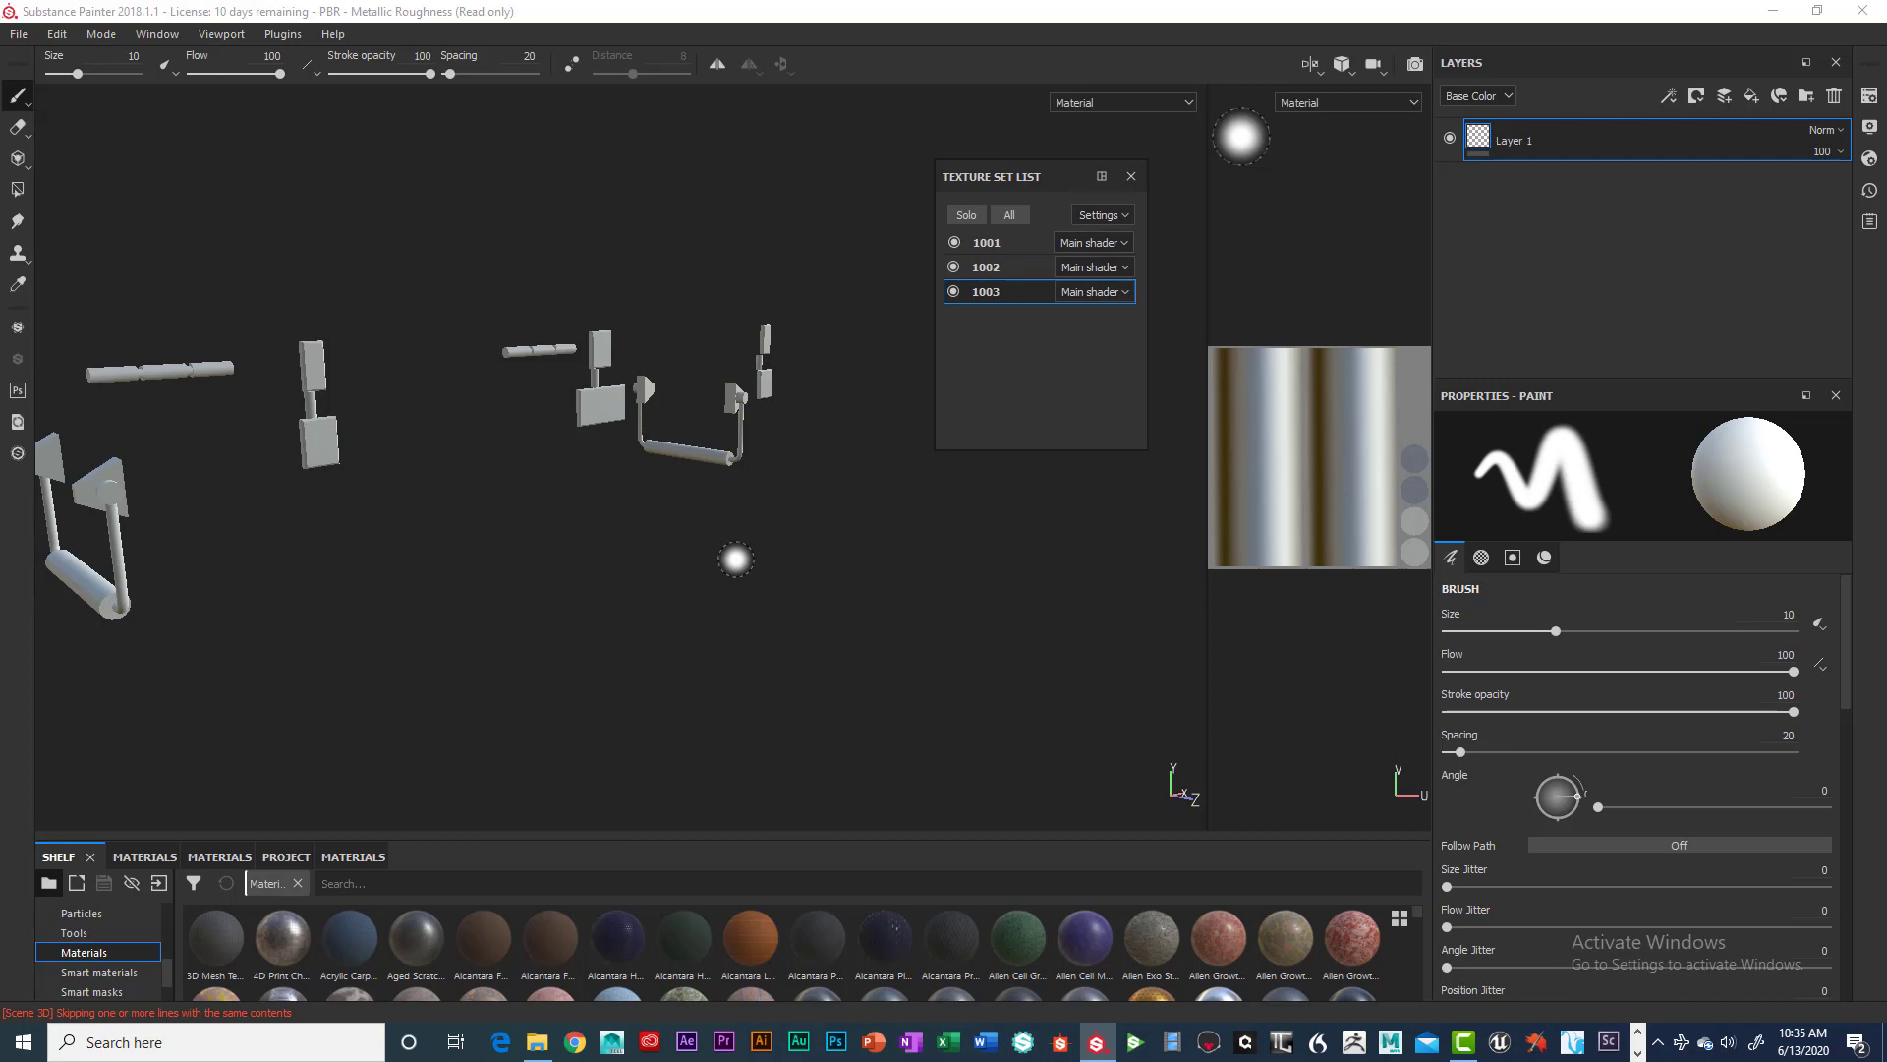
{"action": "middle_click_drag", "start_coordinate": [737, 556], "coordinate": [866, 535], "text": "alt"}
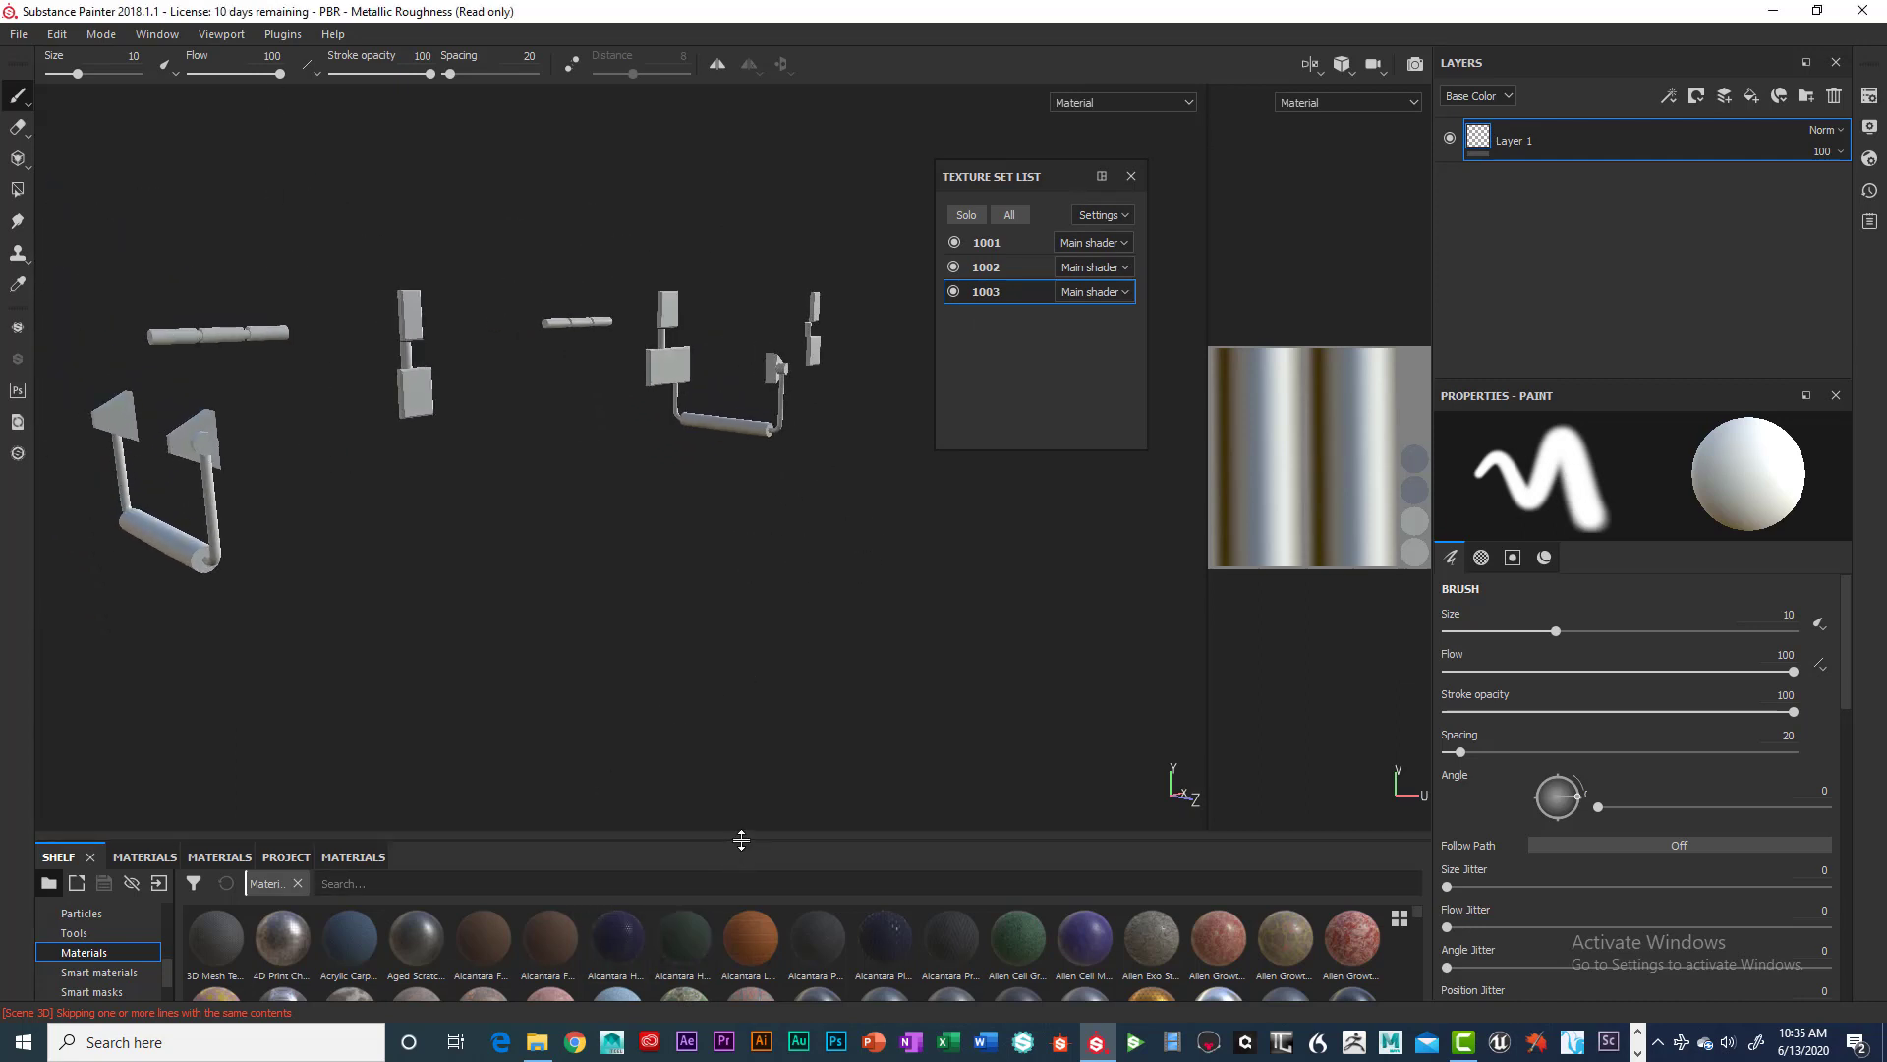
{"action": "left_click_drag", "start_coordinate": [738, 840], "coordinate": [774, 578]}
Browse the shelf's Materials and Smart materials categories to examine the available surfaces.
{"action": "scroll", "coordinate": [792, 747], "scroll_direction": "down", "scroll_amount": 3}
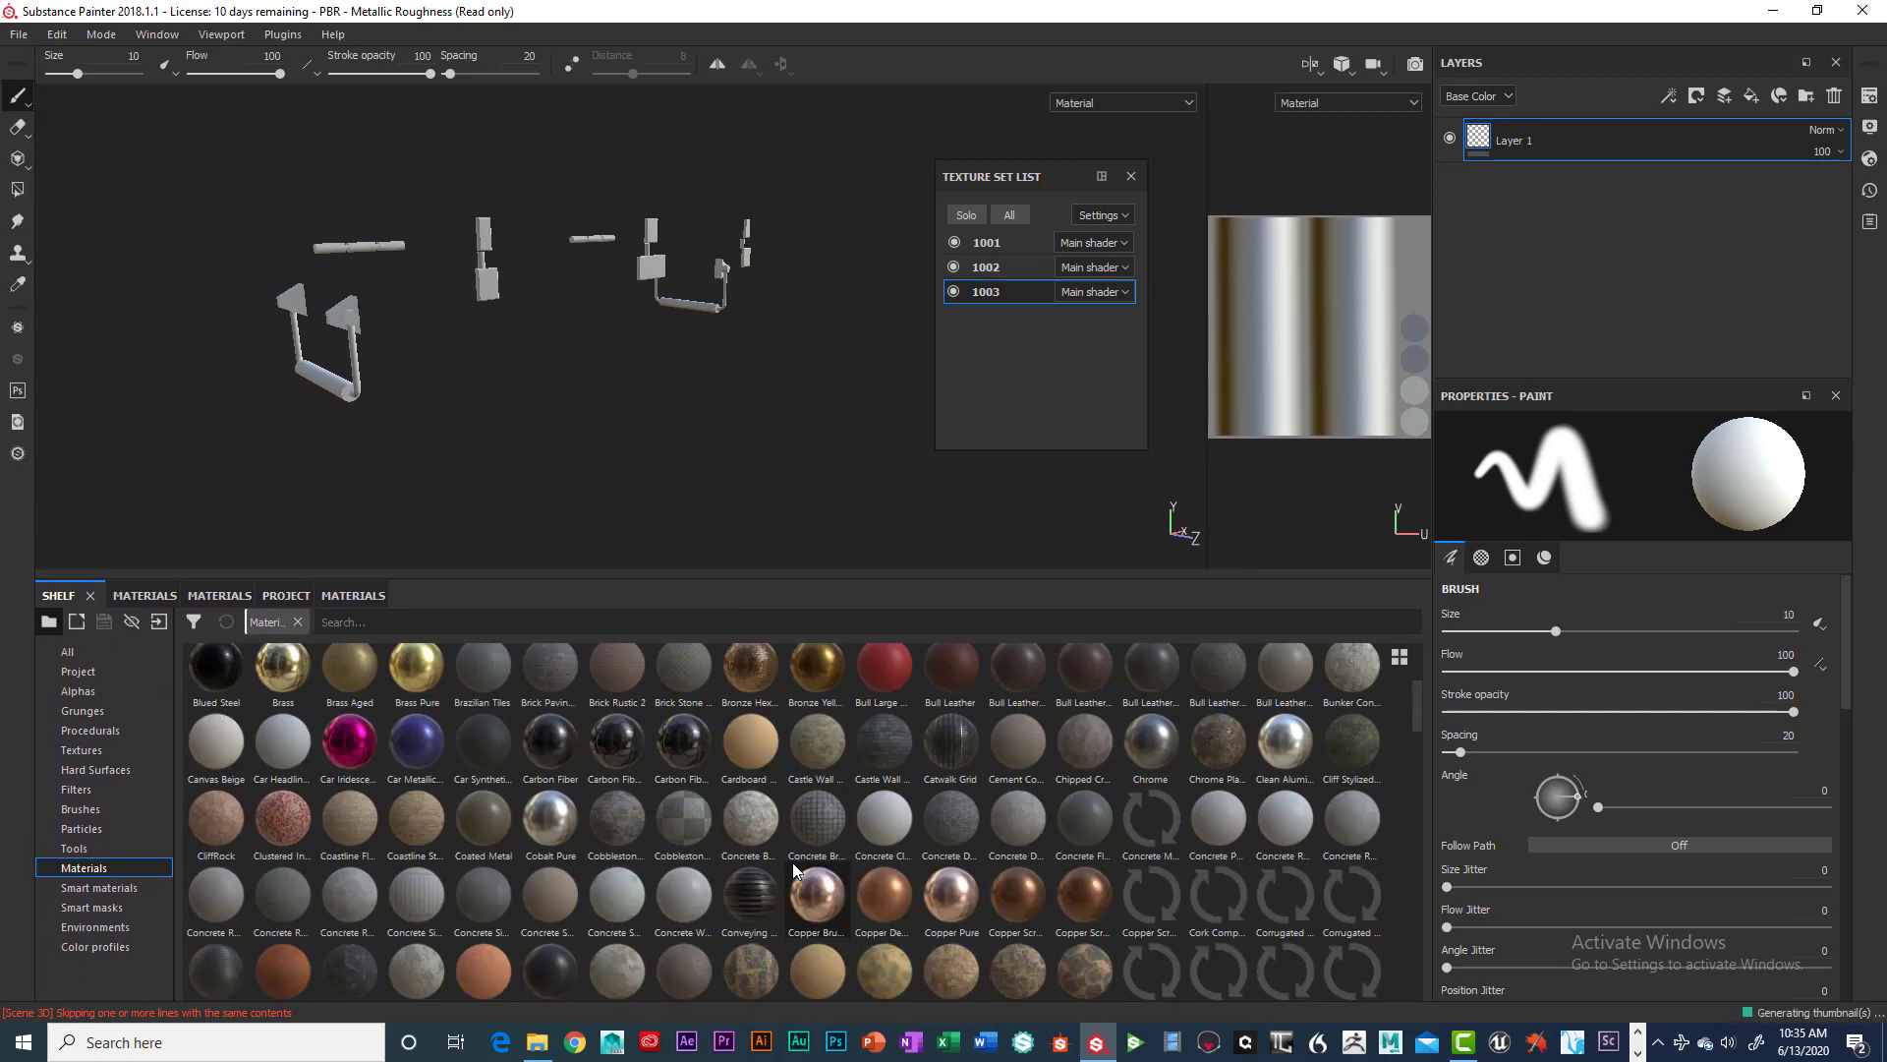
{"action": "scroll", "coordinate": [794, 869], "scroll_direction": "down", "scroll_amount": 10}
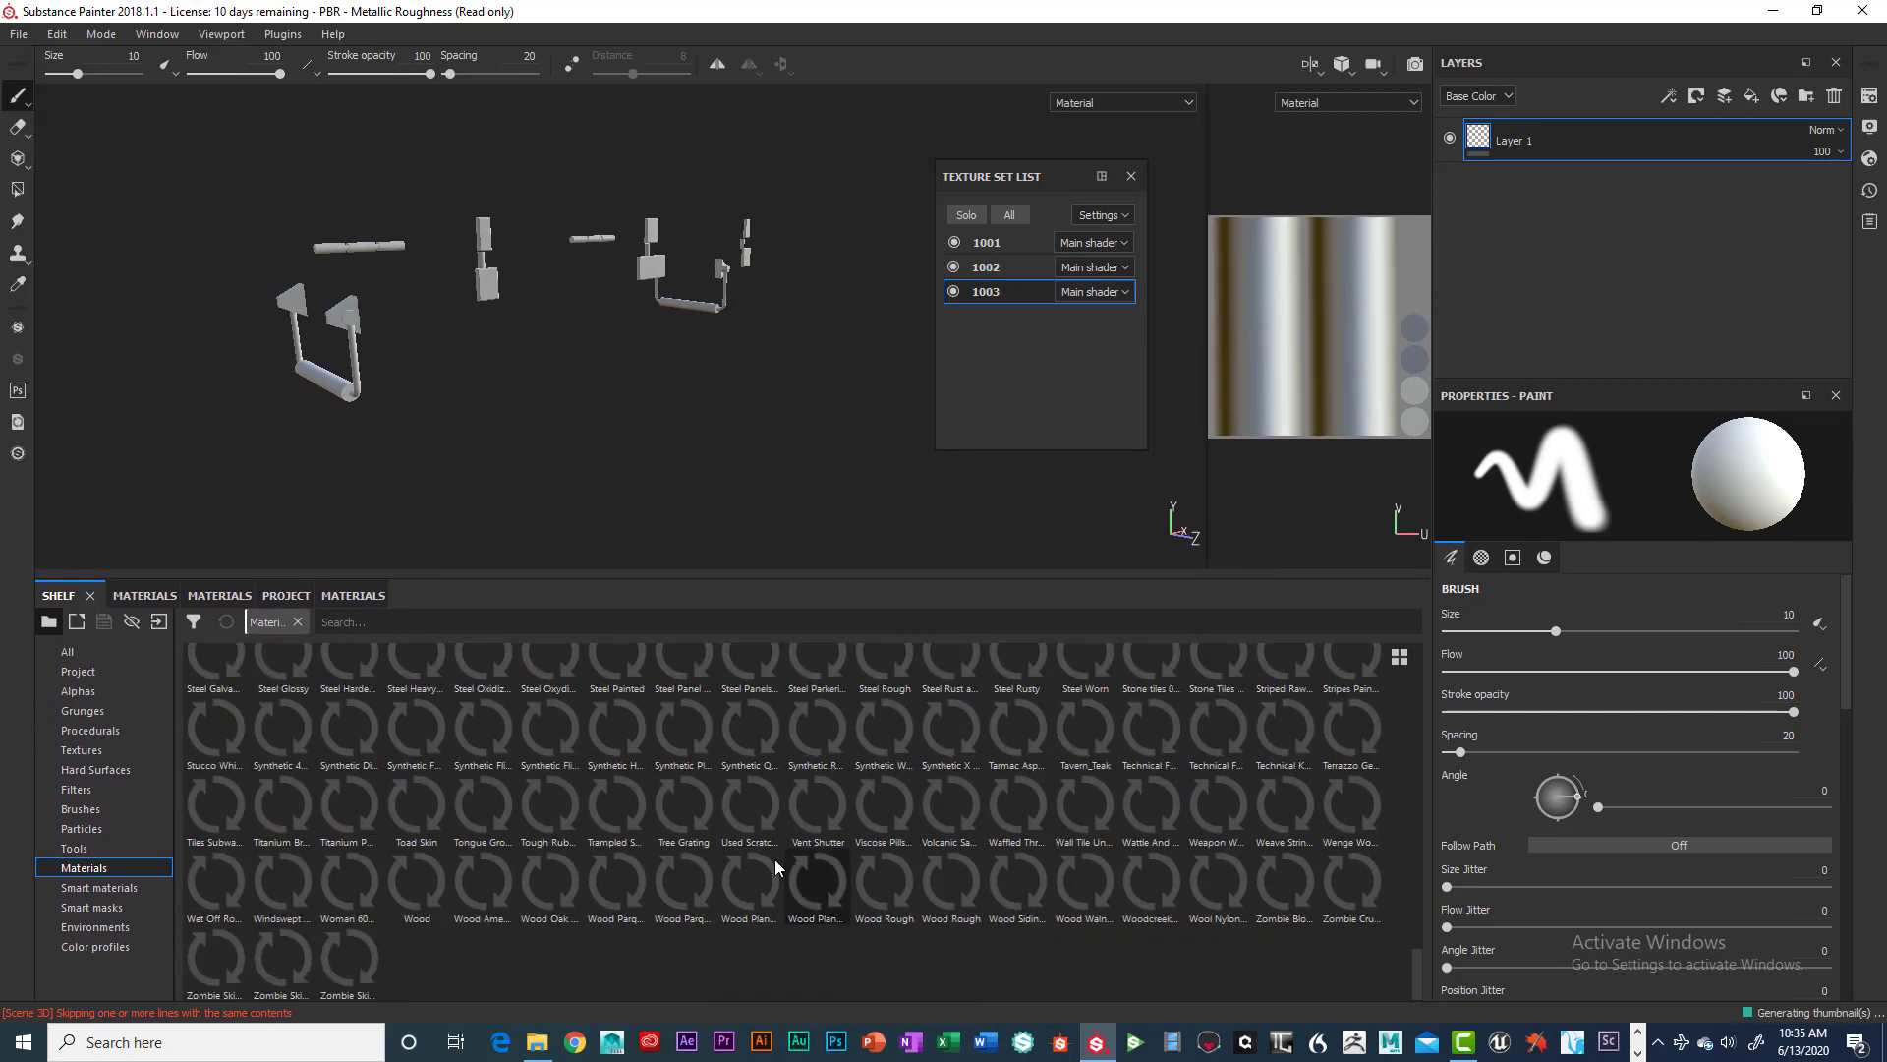
{"action": "left_click", "coordinate": [129, 889]}
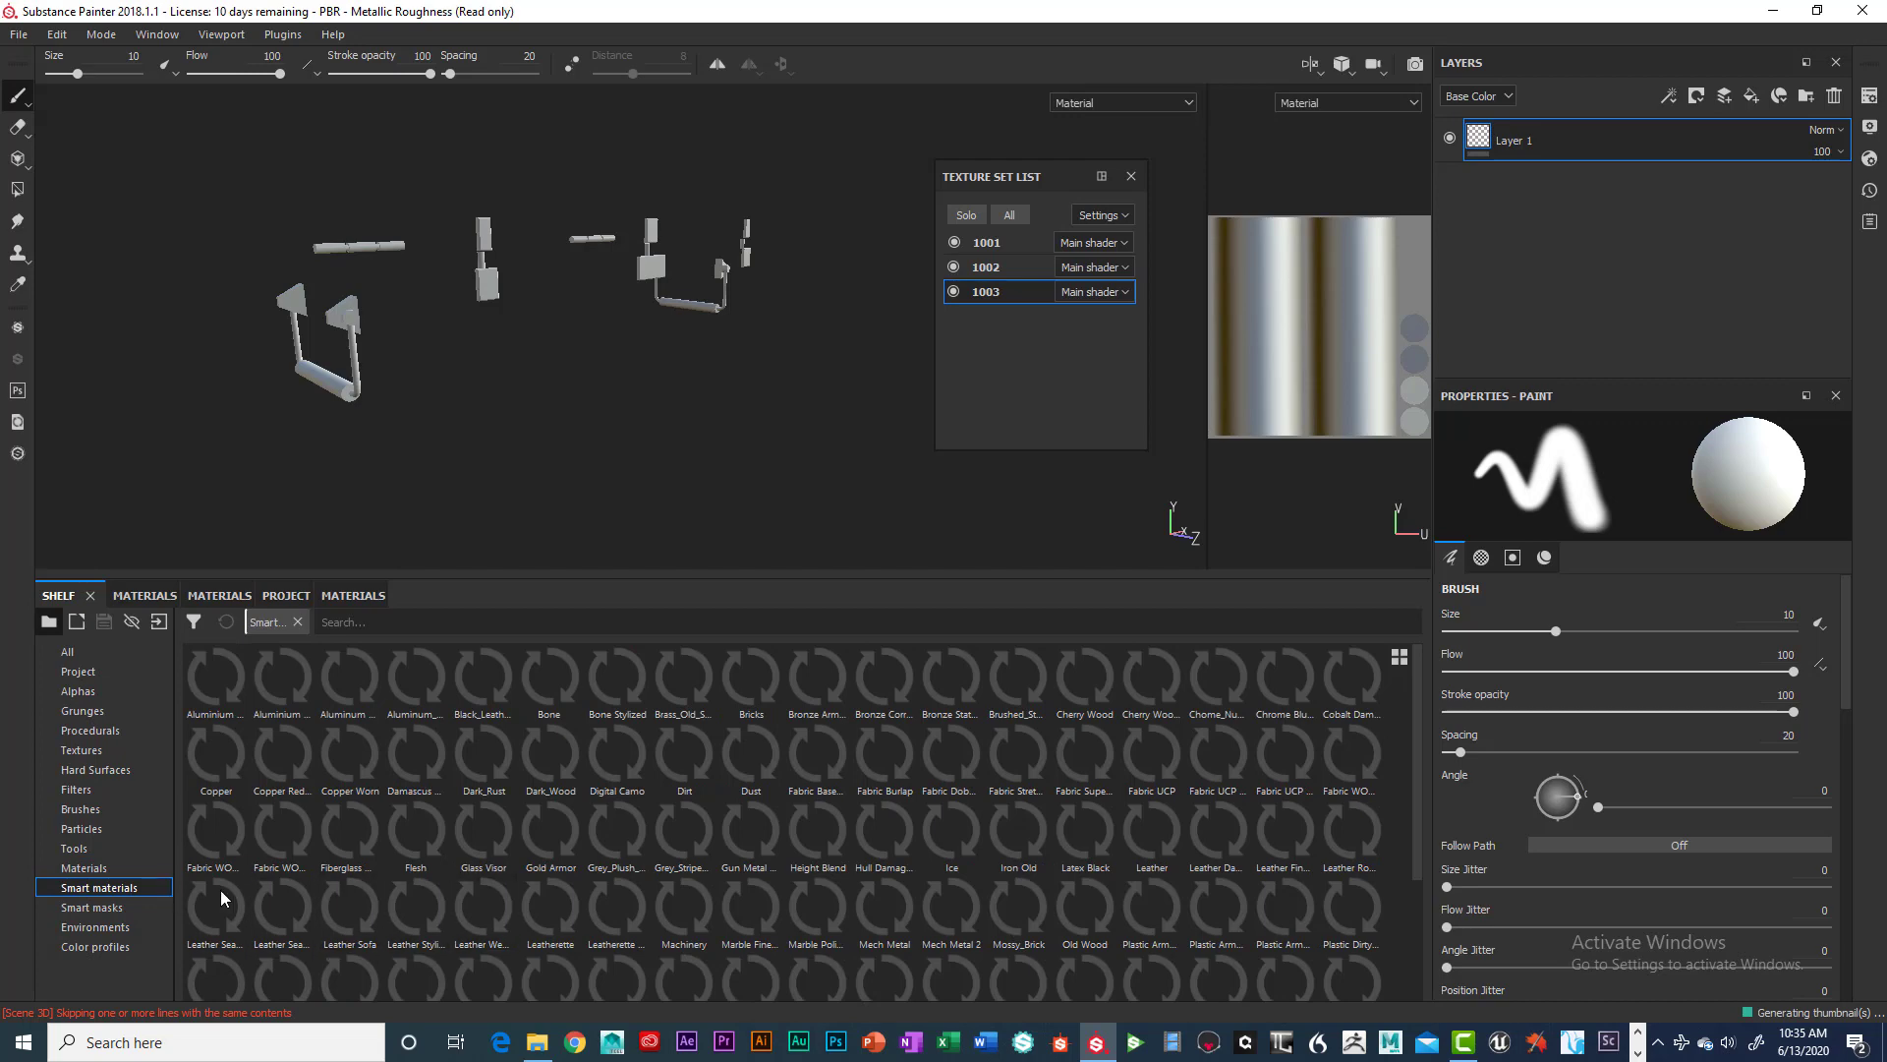
{"action": "left_click", "coordinate": [96, 868]}
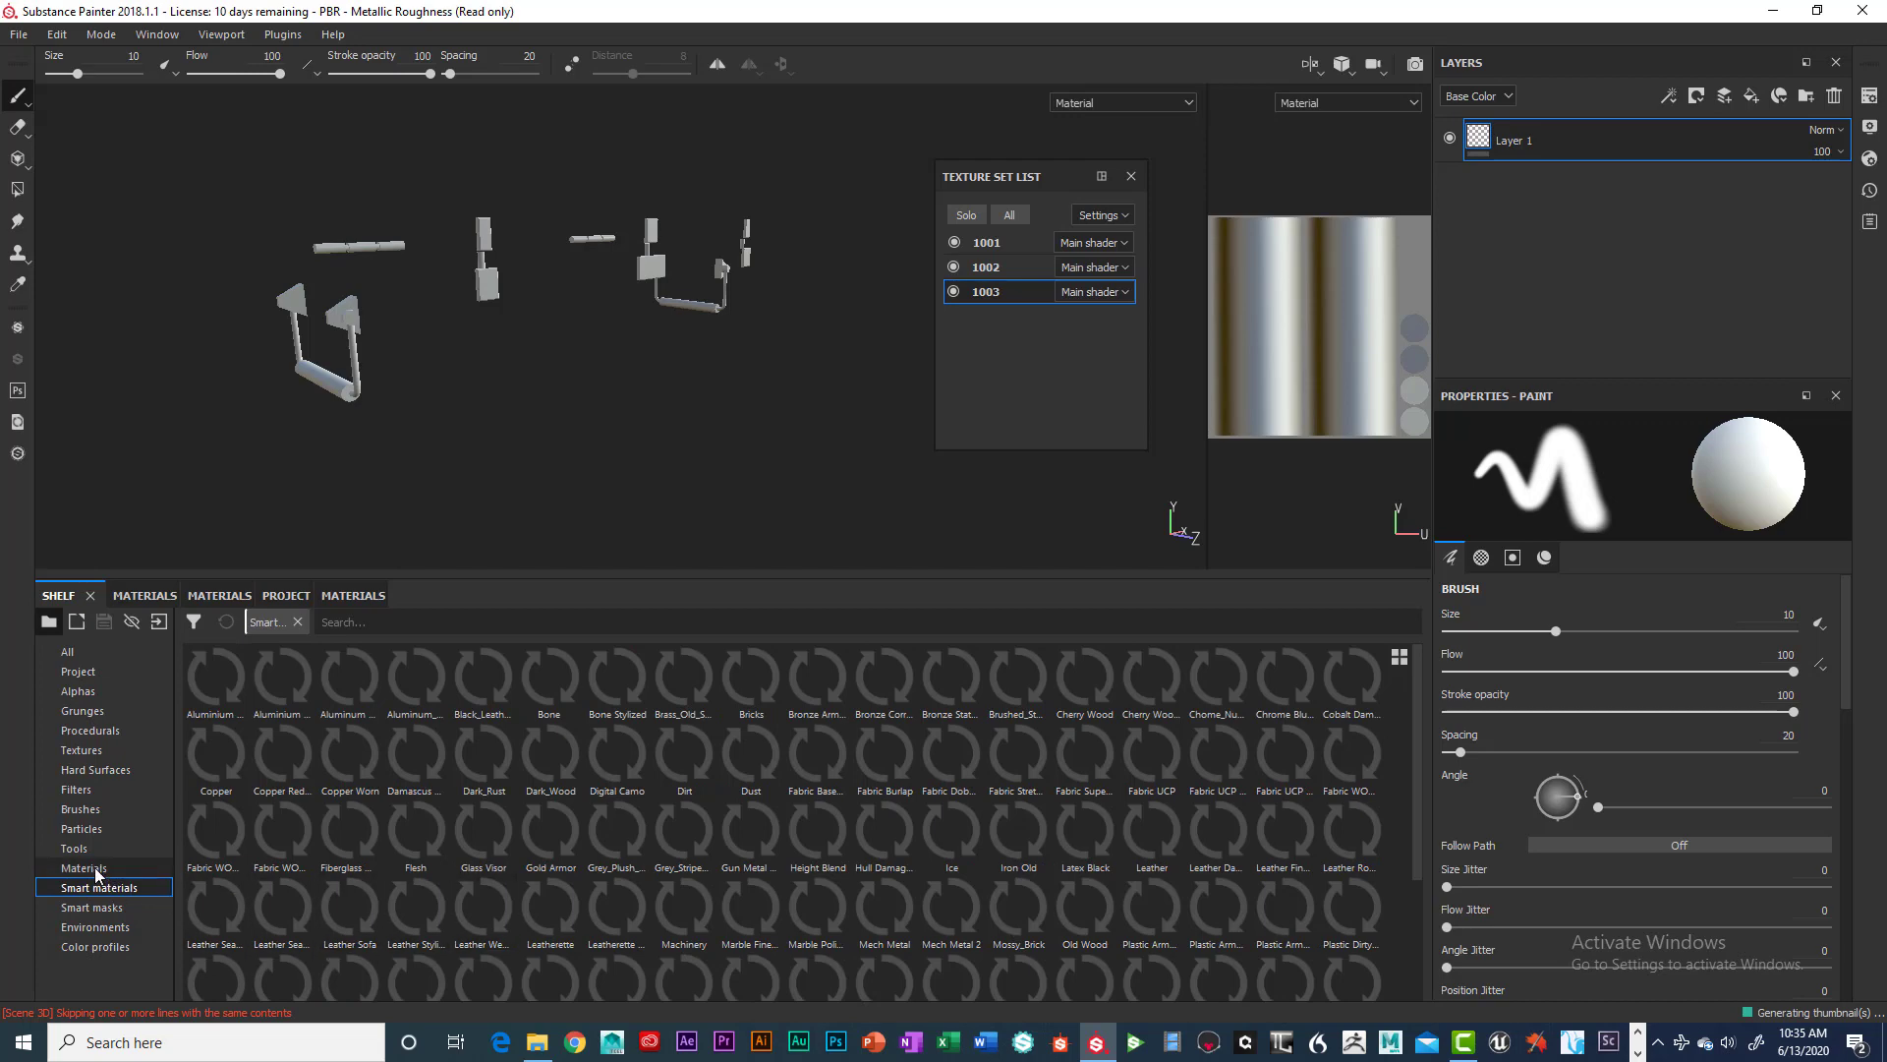
{"action": "scroll", "coordinate": [906, 842], "scroll_direction": "down", "scroll_amount": 6}
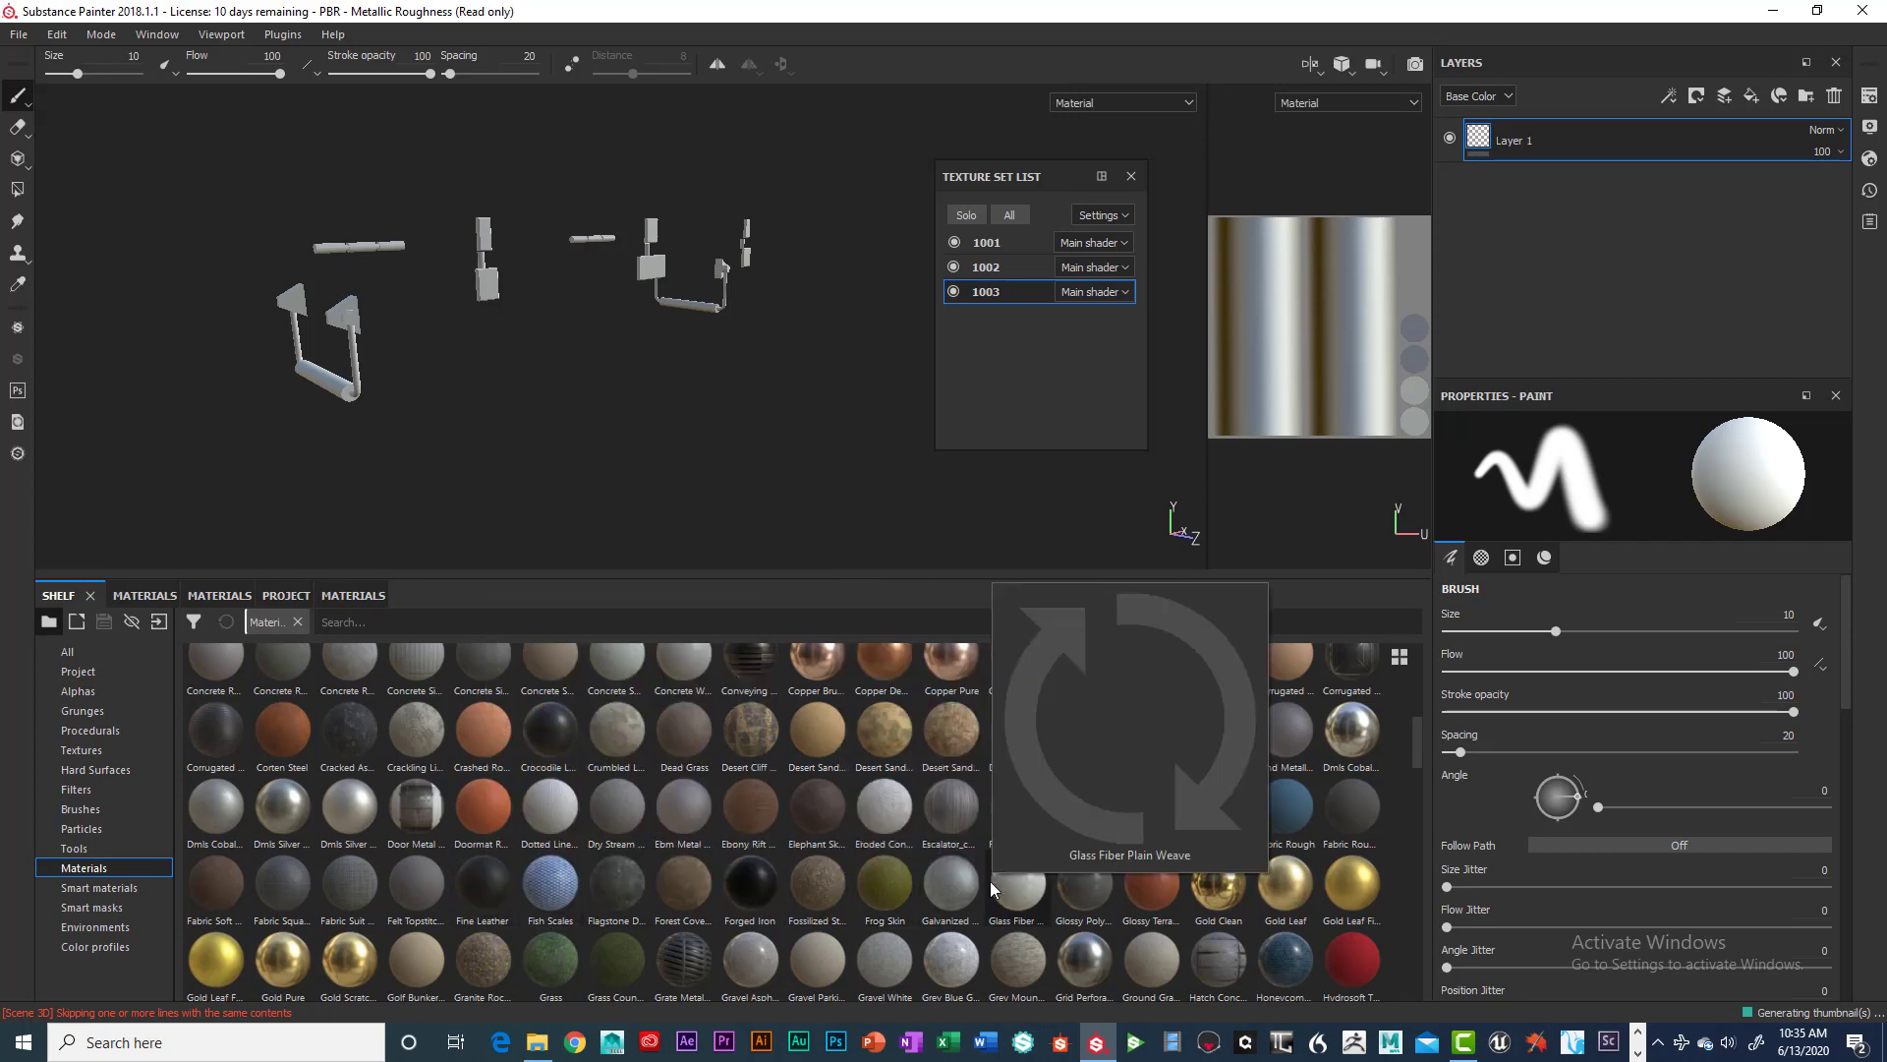
{"action": "scroll", "coordinate": [988, 880], "scroll_direction": "down", "scroll_amount": 3}
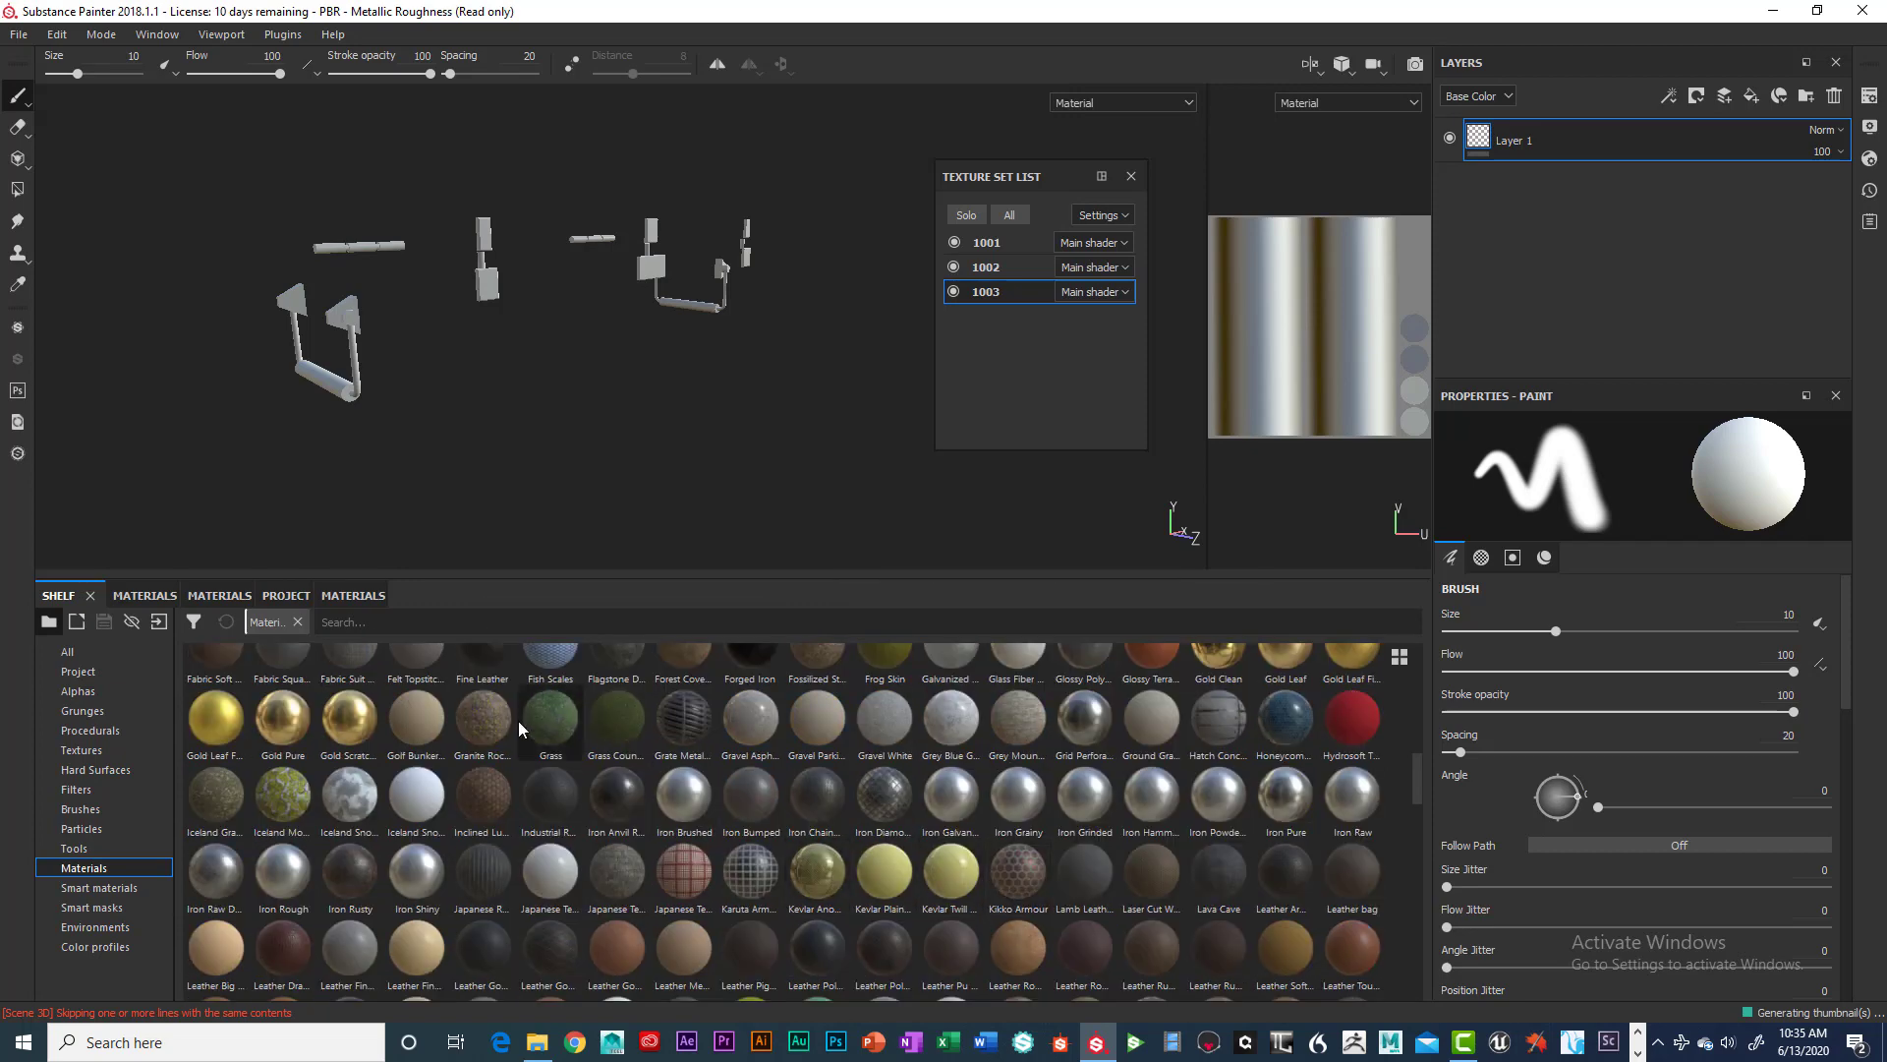
Filter the shelf materials by "rubber", compare the previews, and add Rubber Vulcanized Raw as a fill layer on texture set 1003.
{"action": "left_click", "coordinate": [398, 621]}
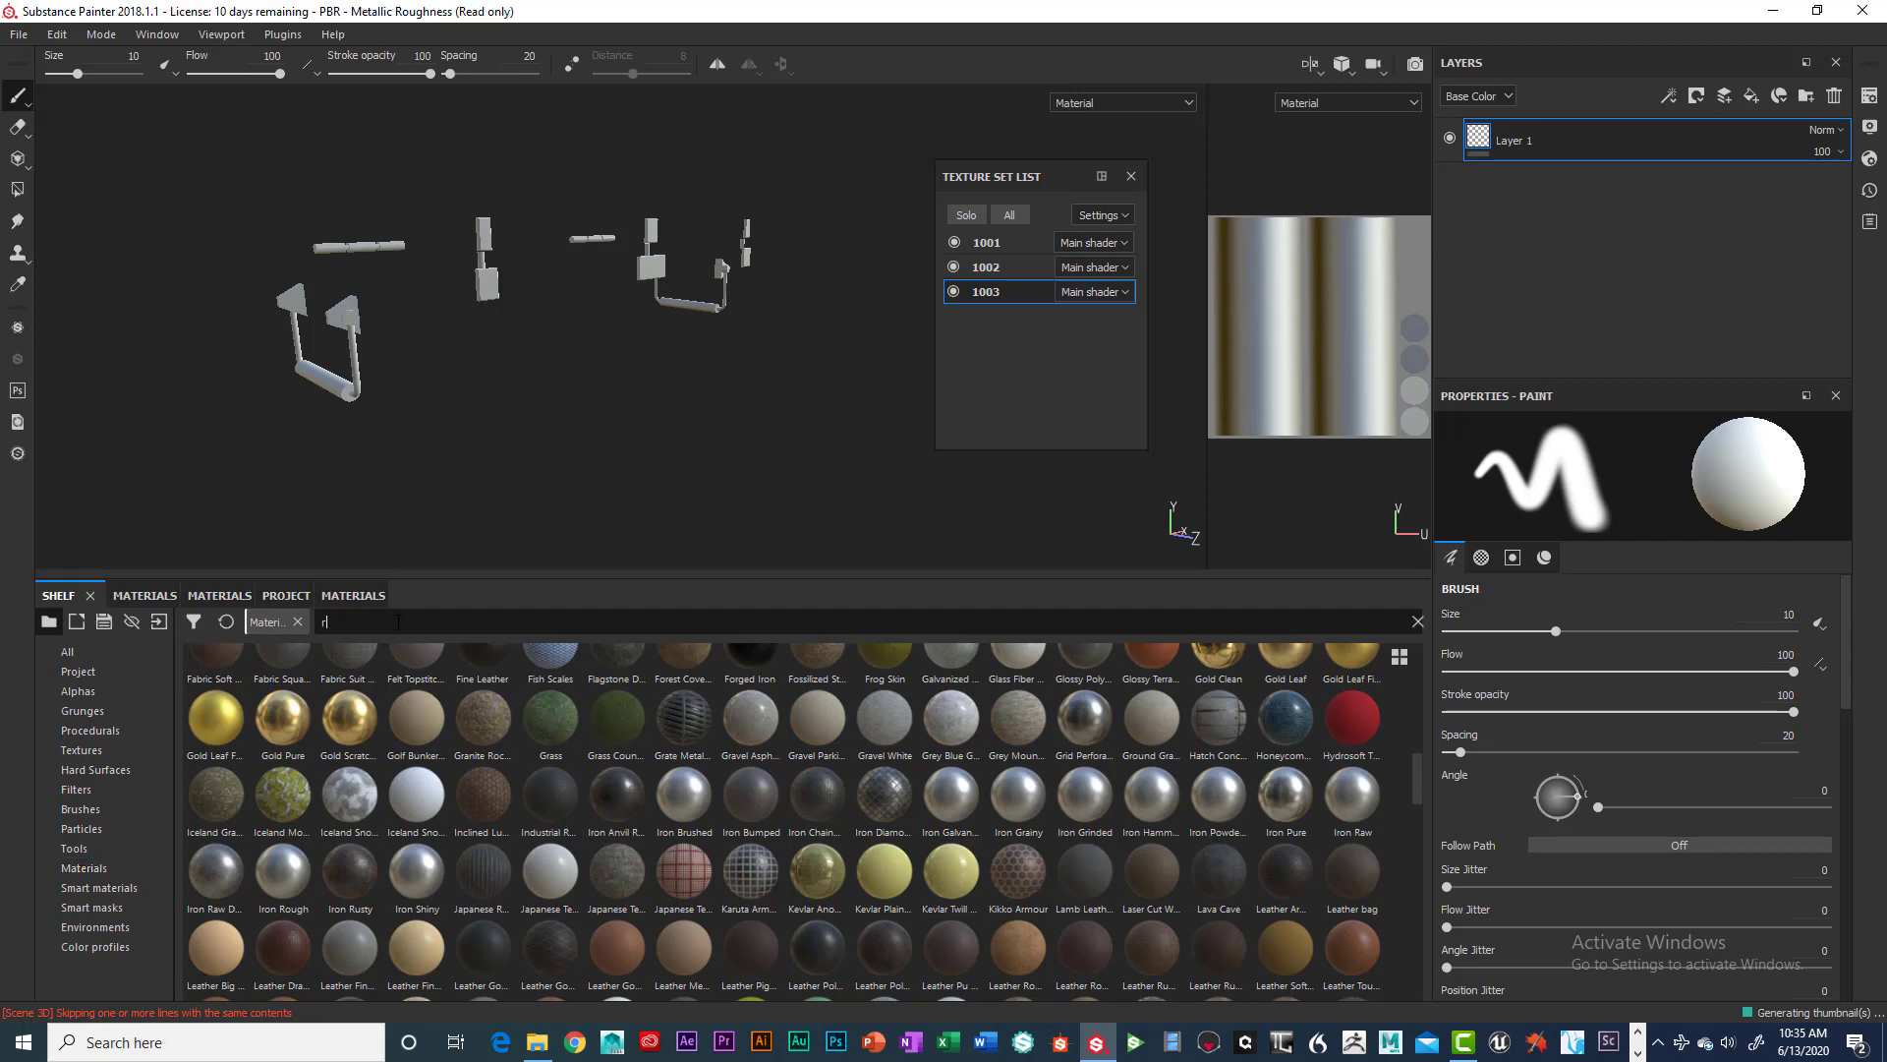
{"action": "type", "text": "rubber"}
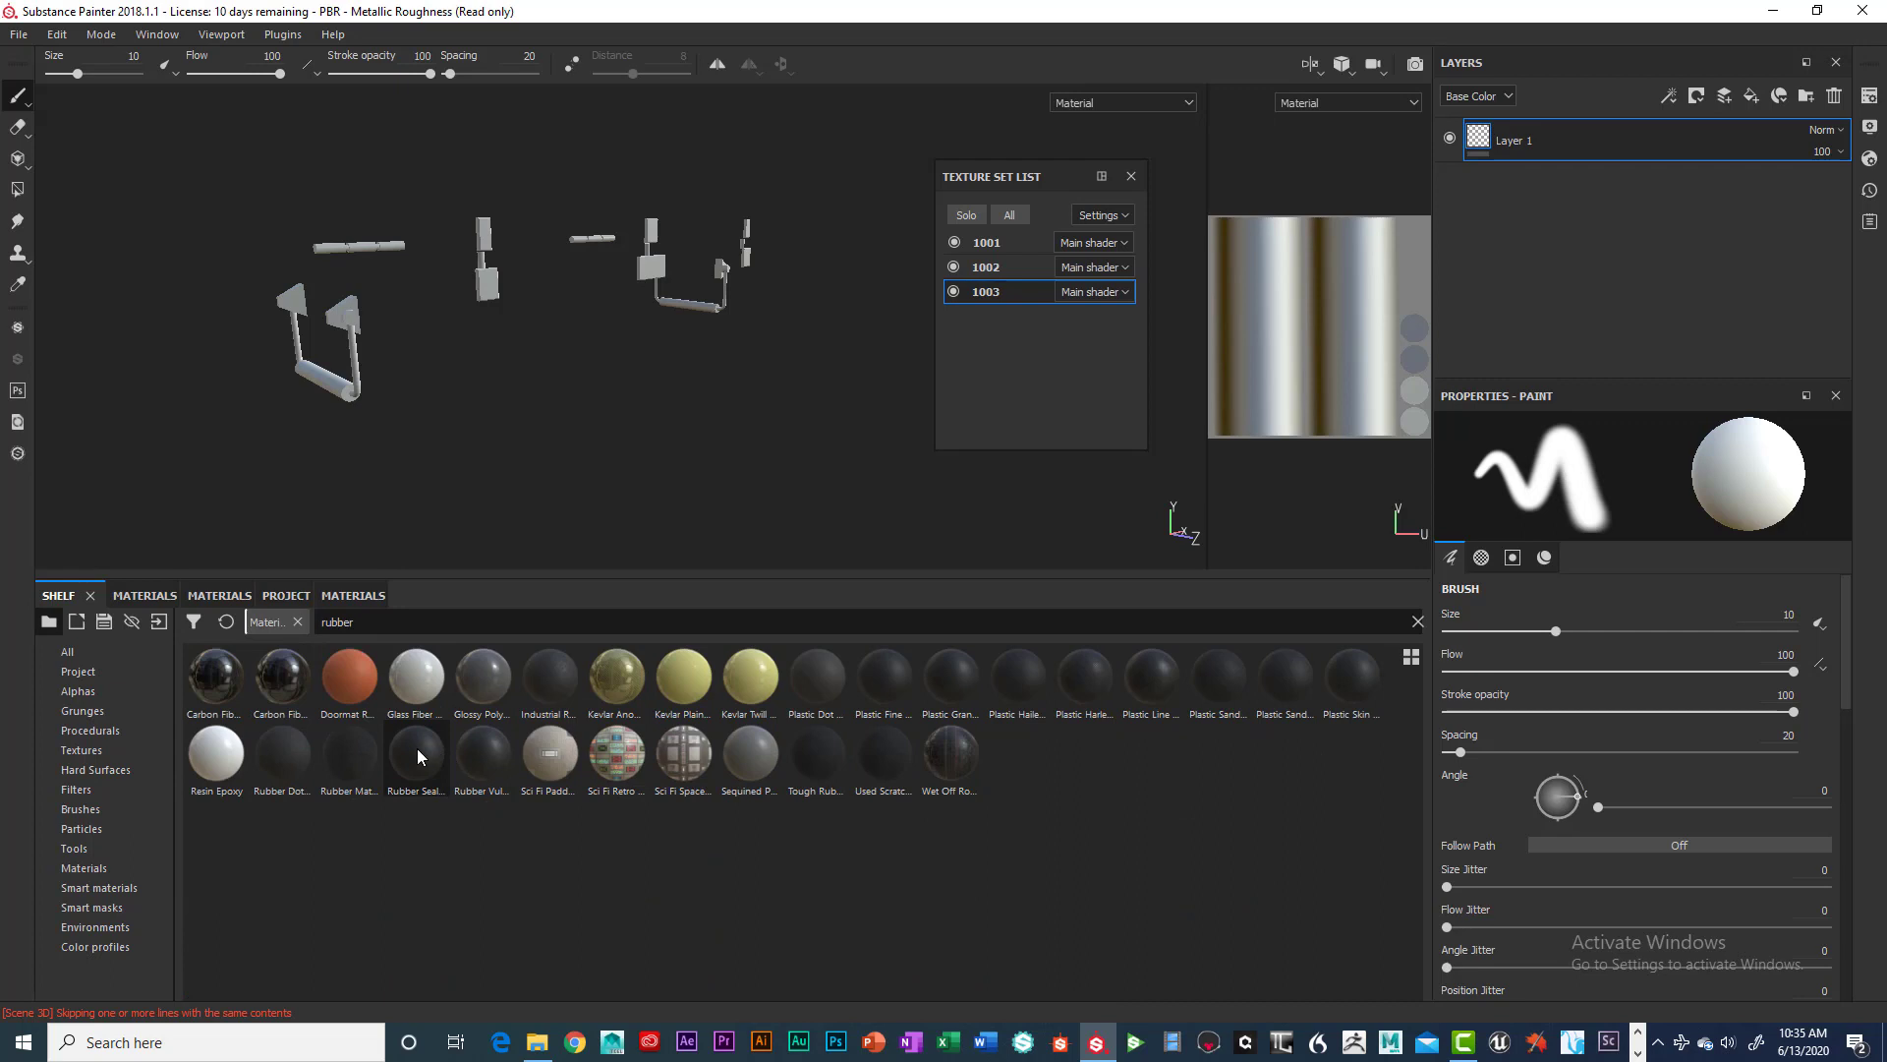
{"action": "mouse_move", "coordinate": [403, 746]}
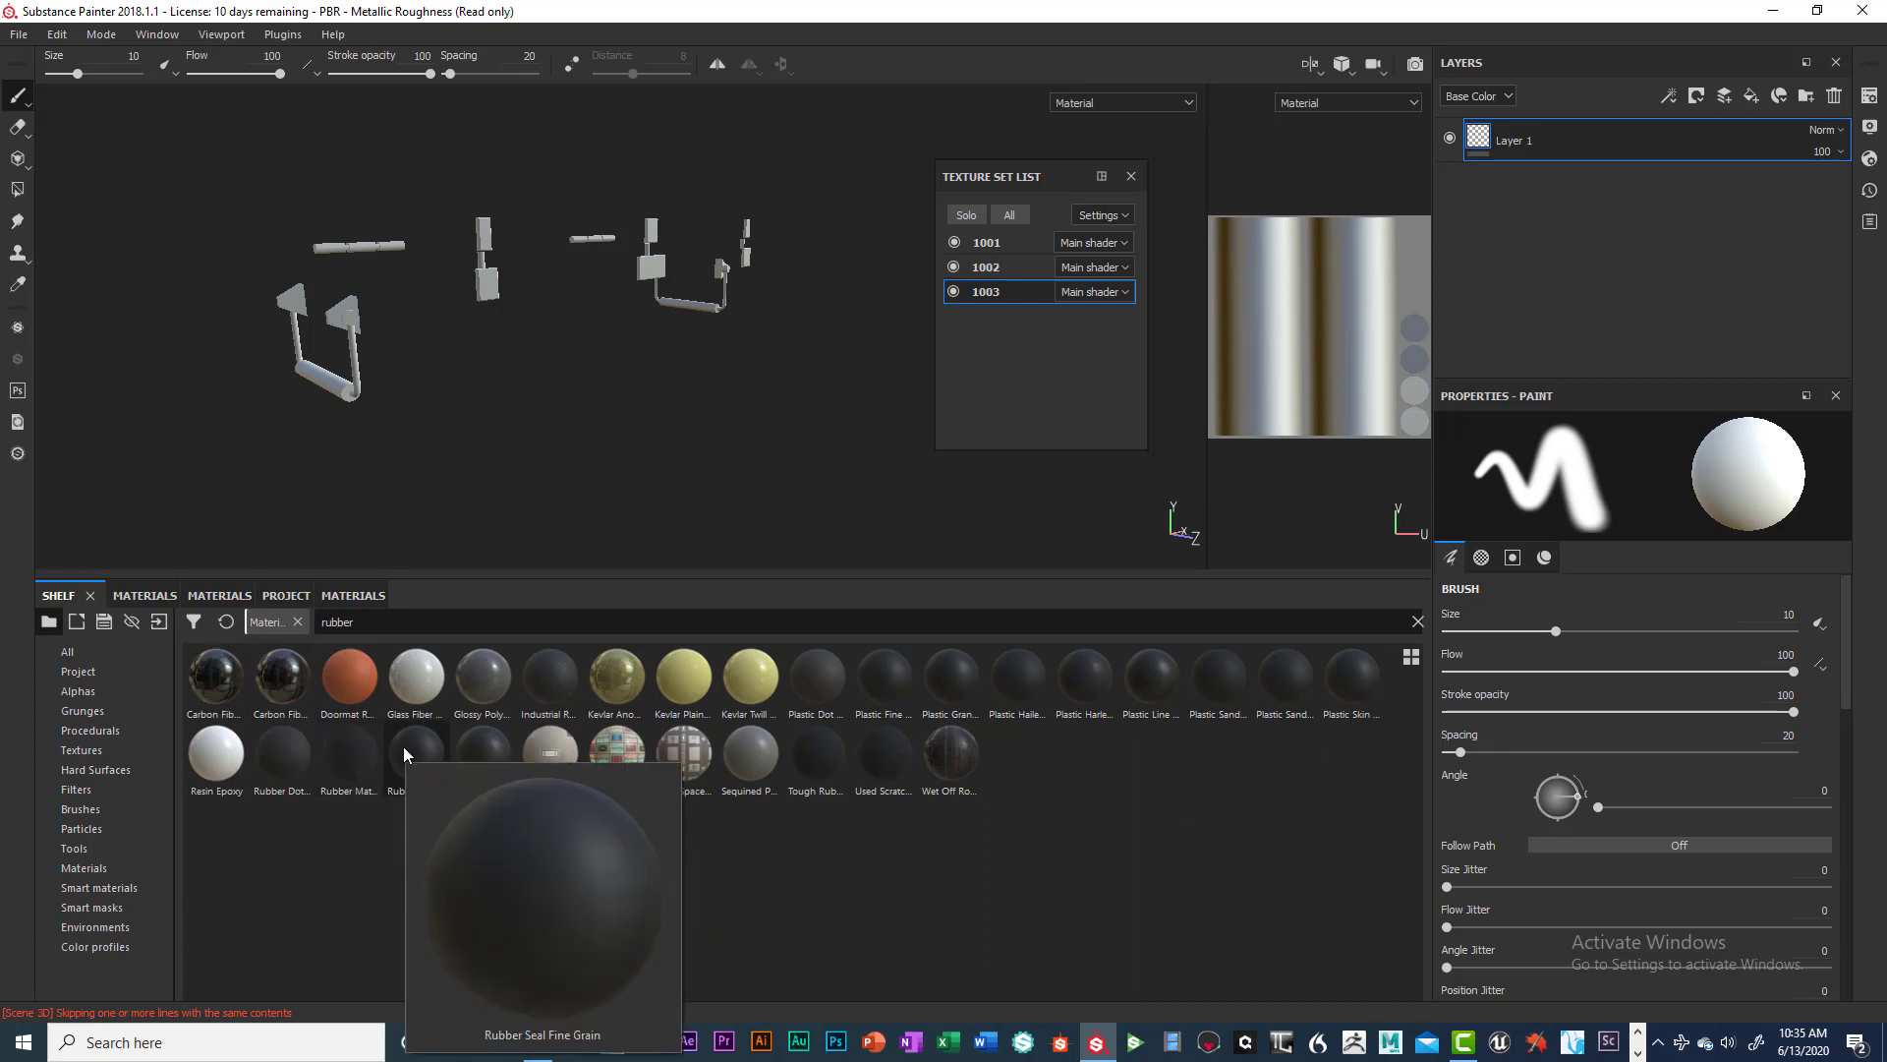
{"action": "mouse_move", "coordinate": [476, 749]}
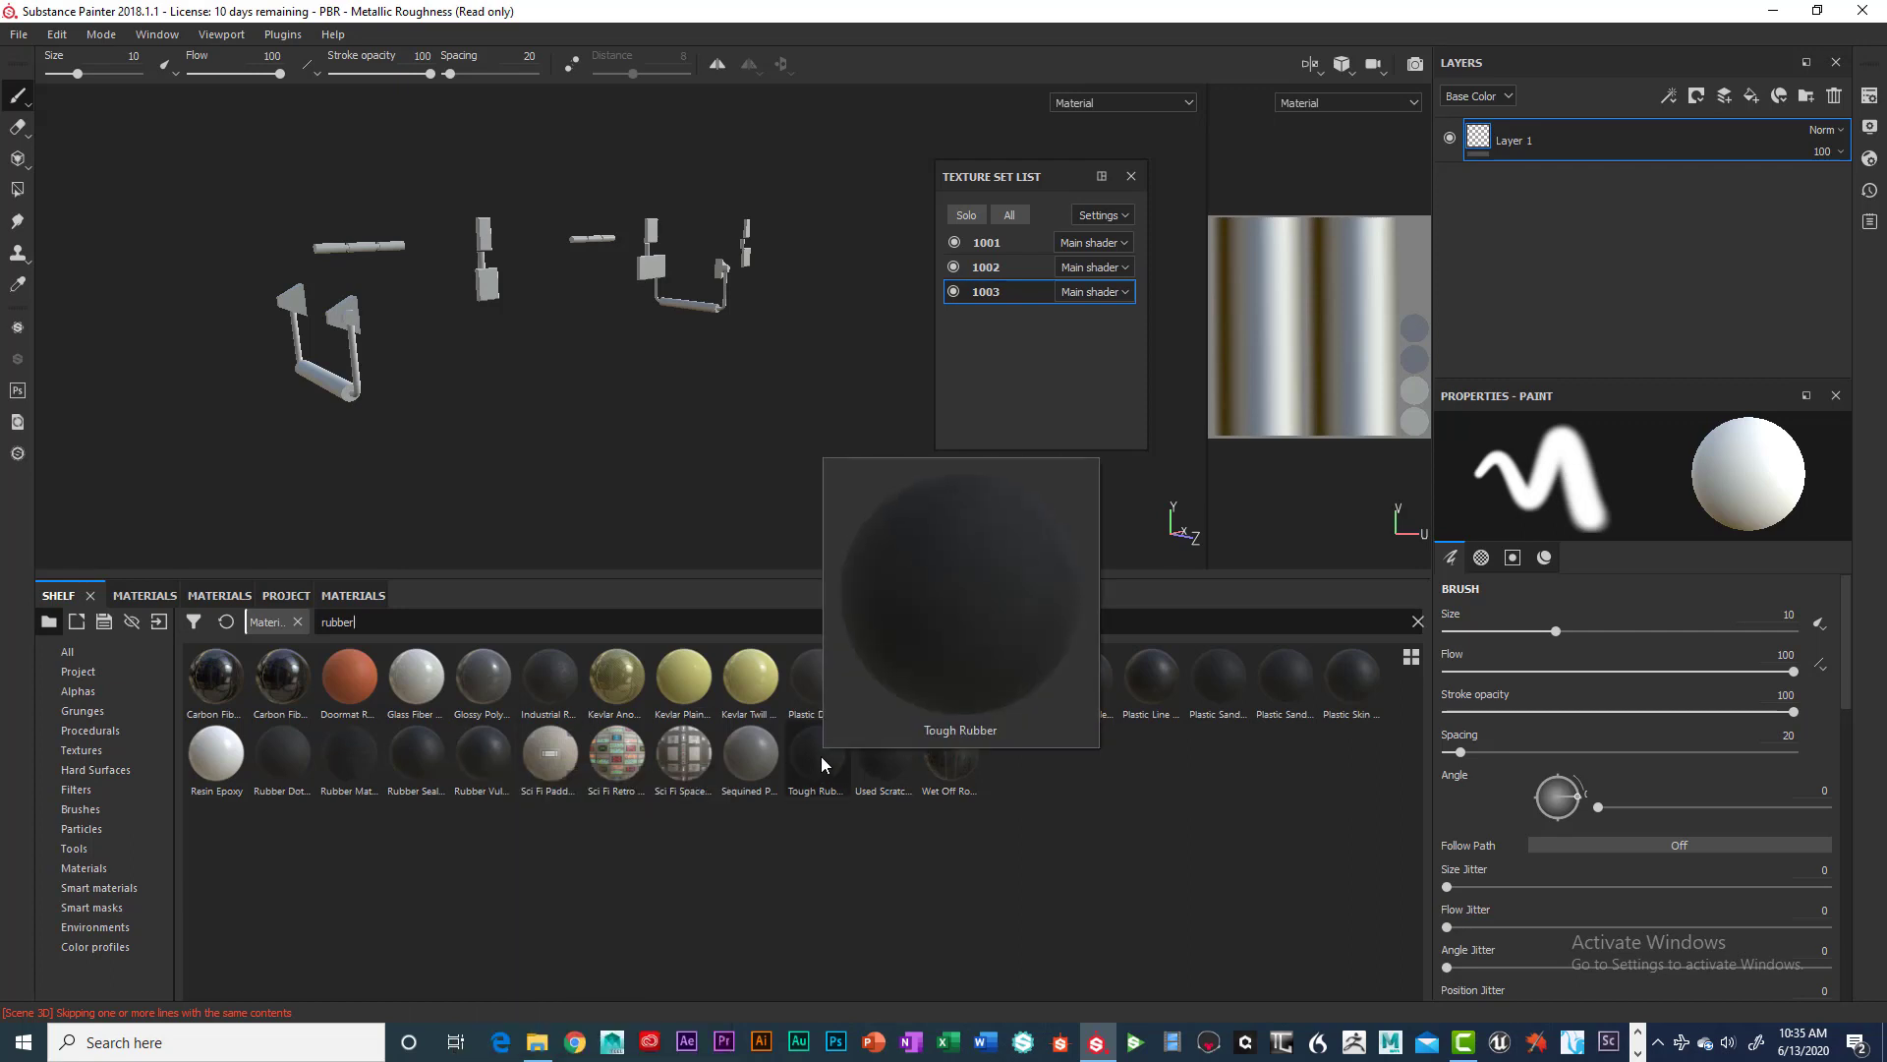
{"action": "mouse_move", "coordinate": [875, 762]}
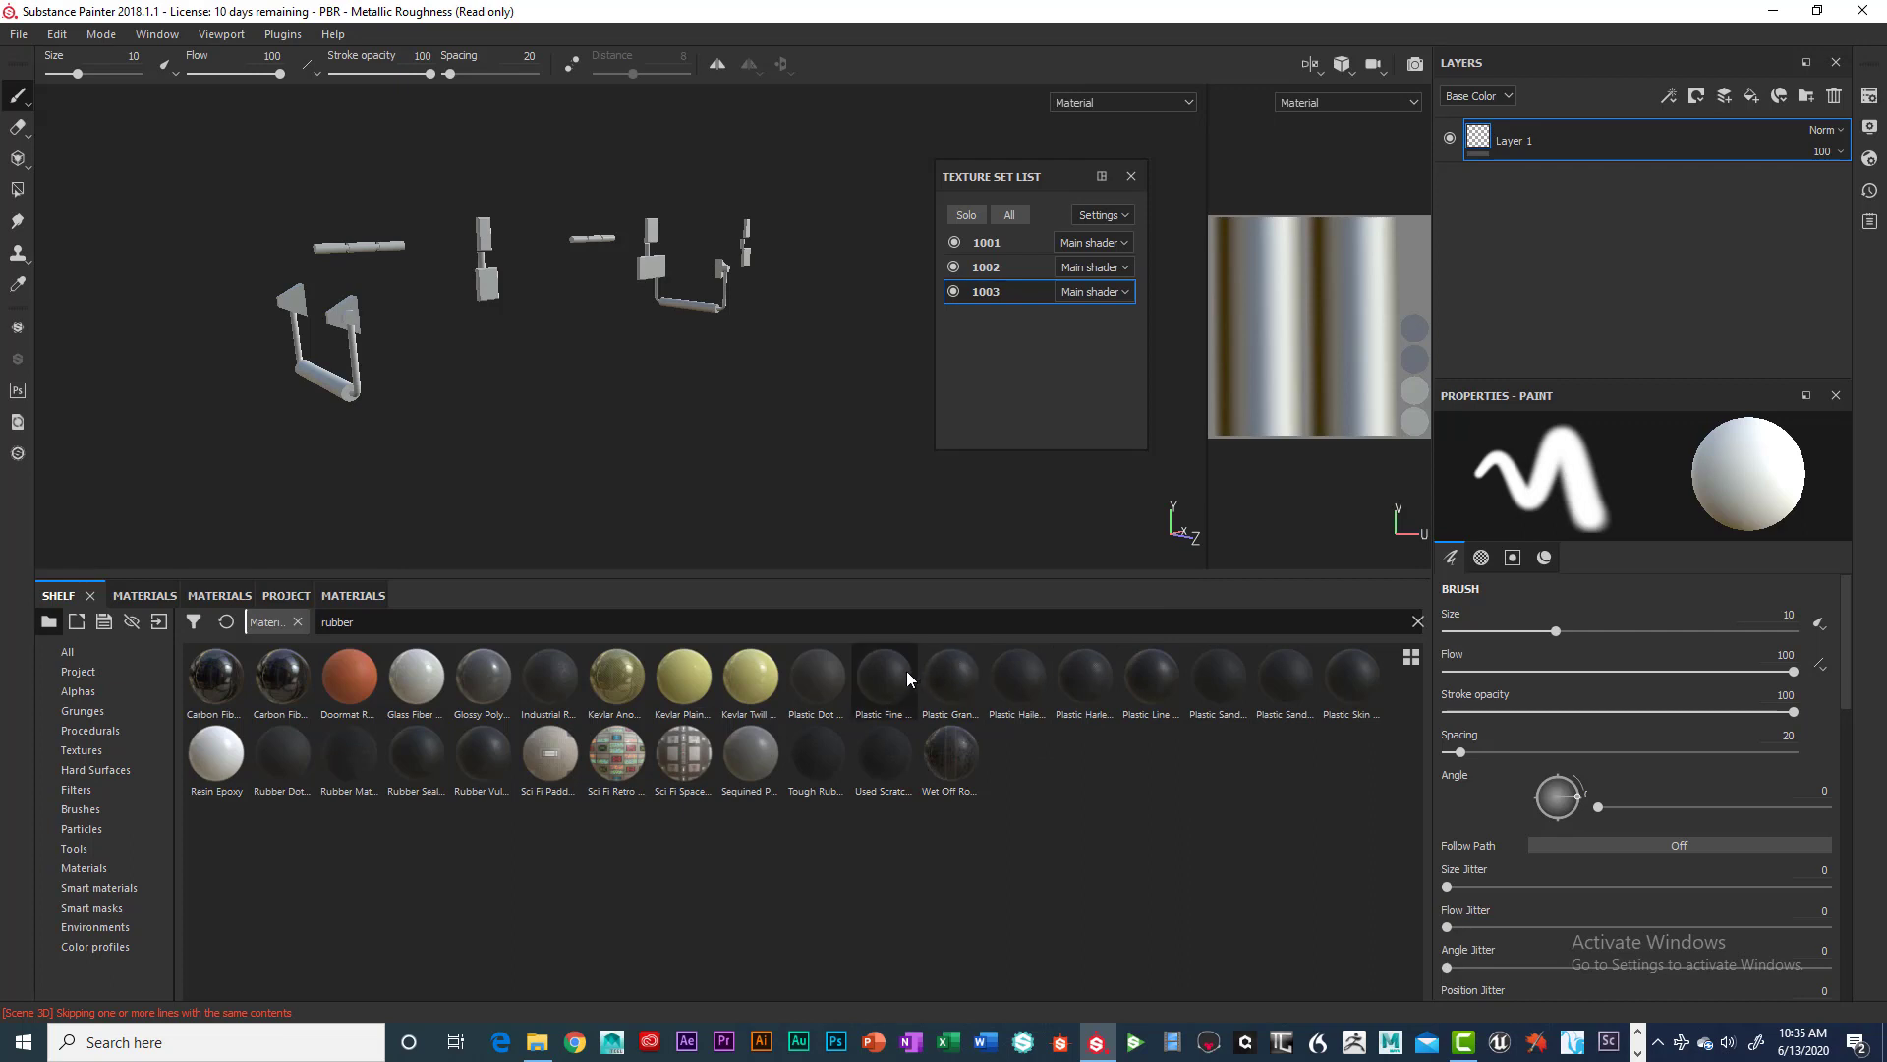
{"action": "mouse_move", "coordinate": [907, 671]}
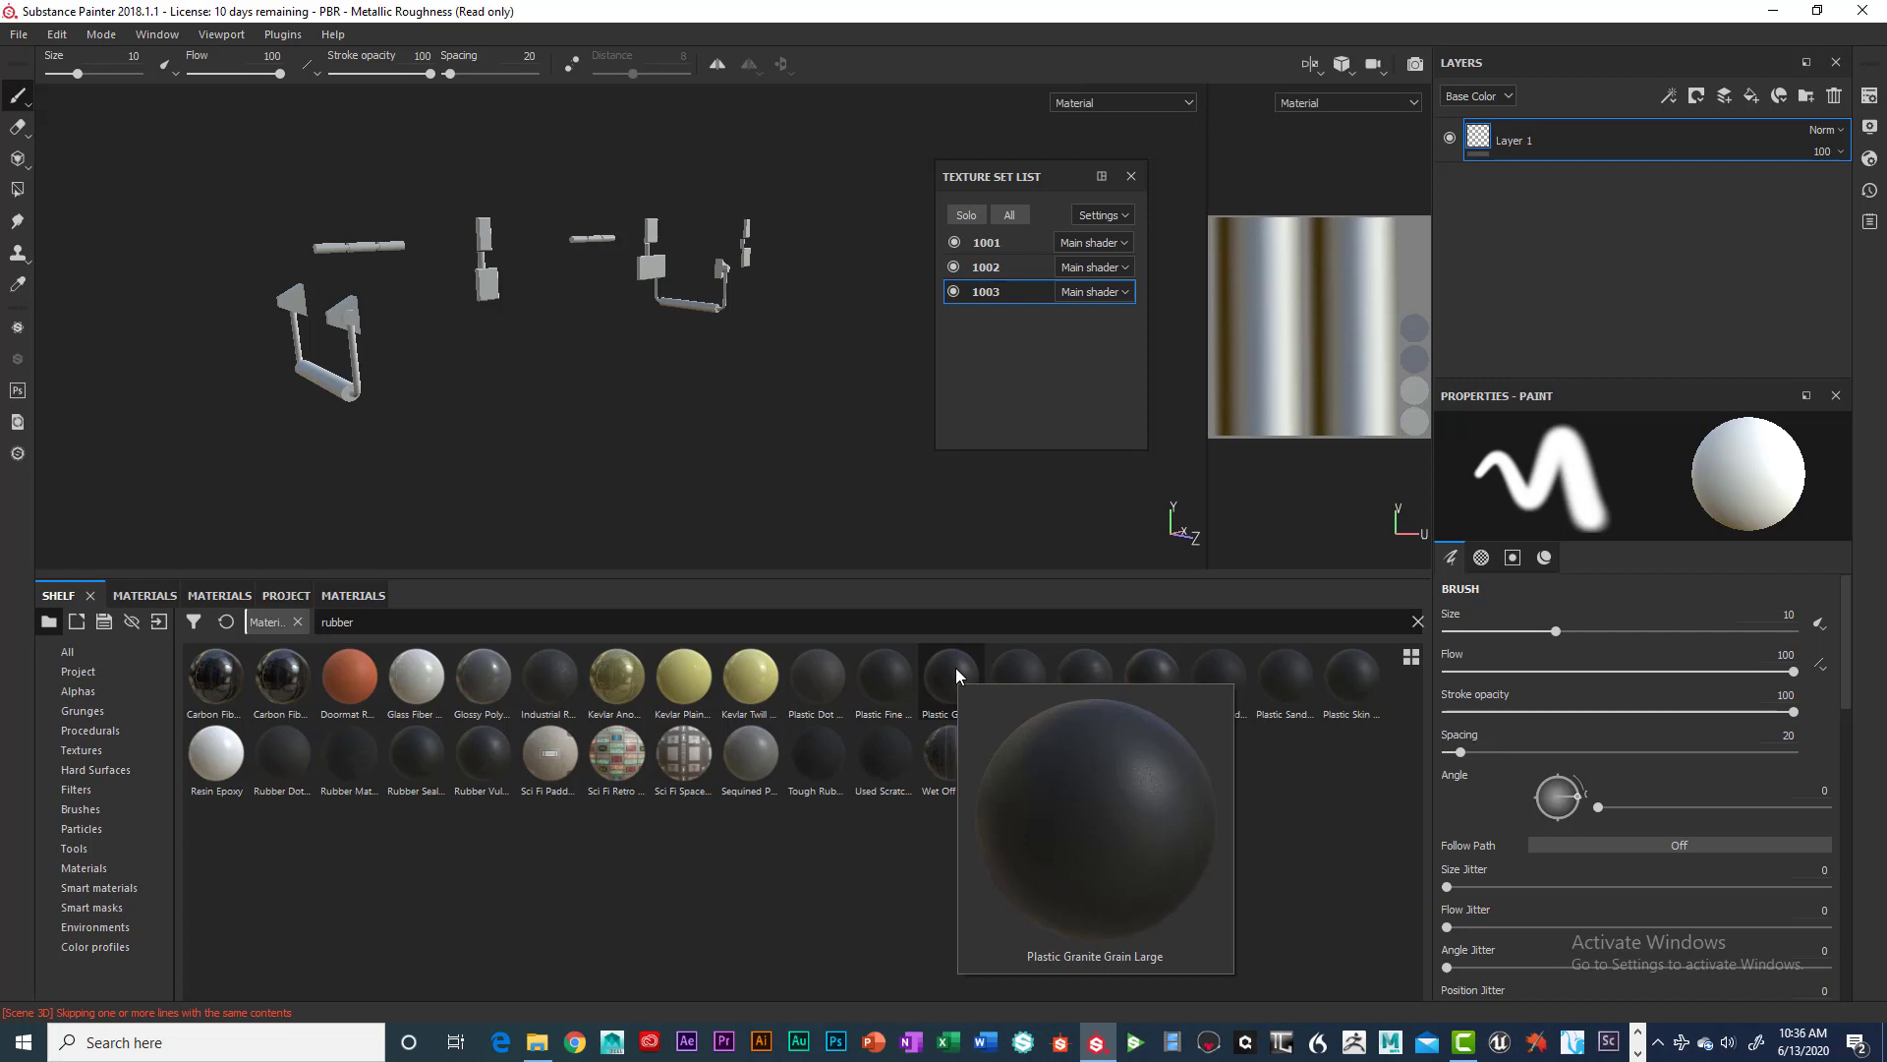
{"action": "mouse_move", "coordinate": [1021, 679]}
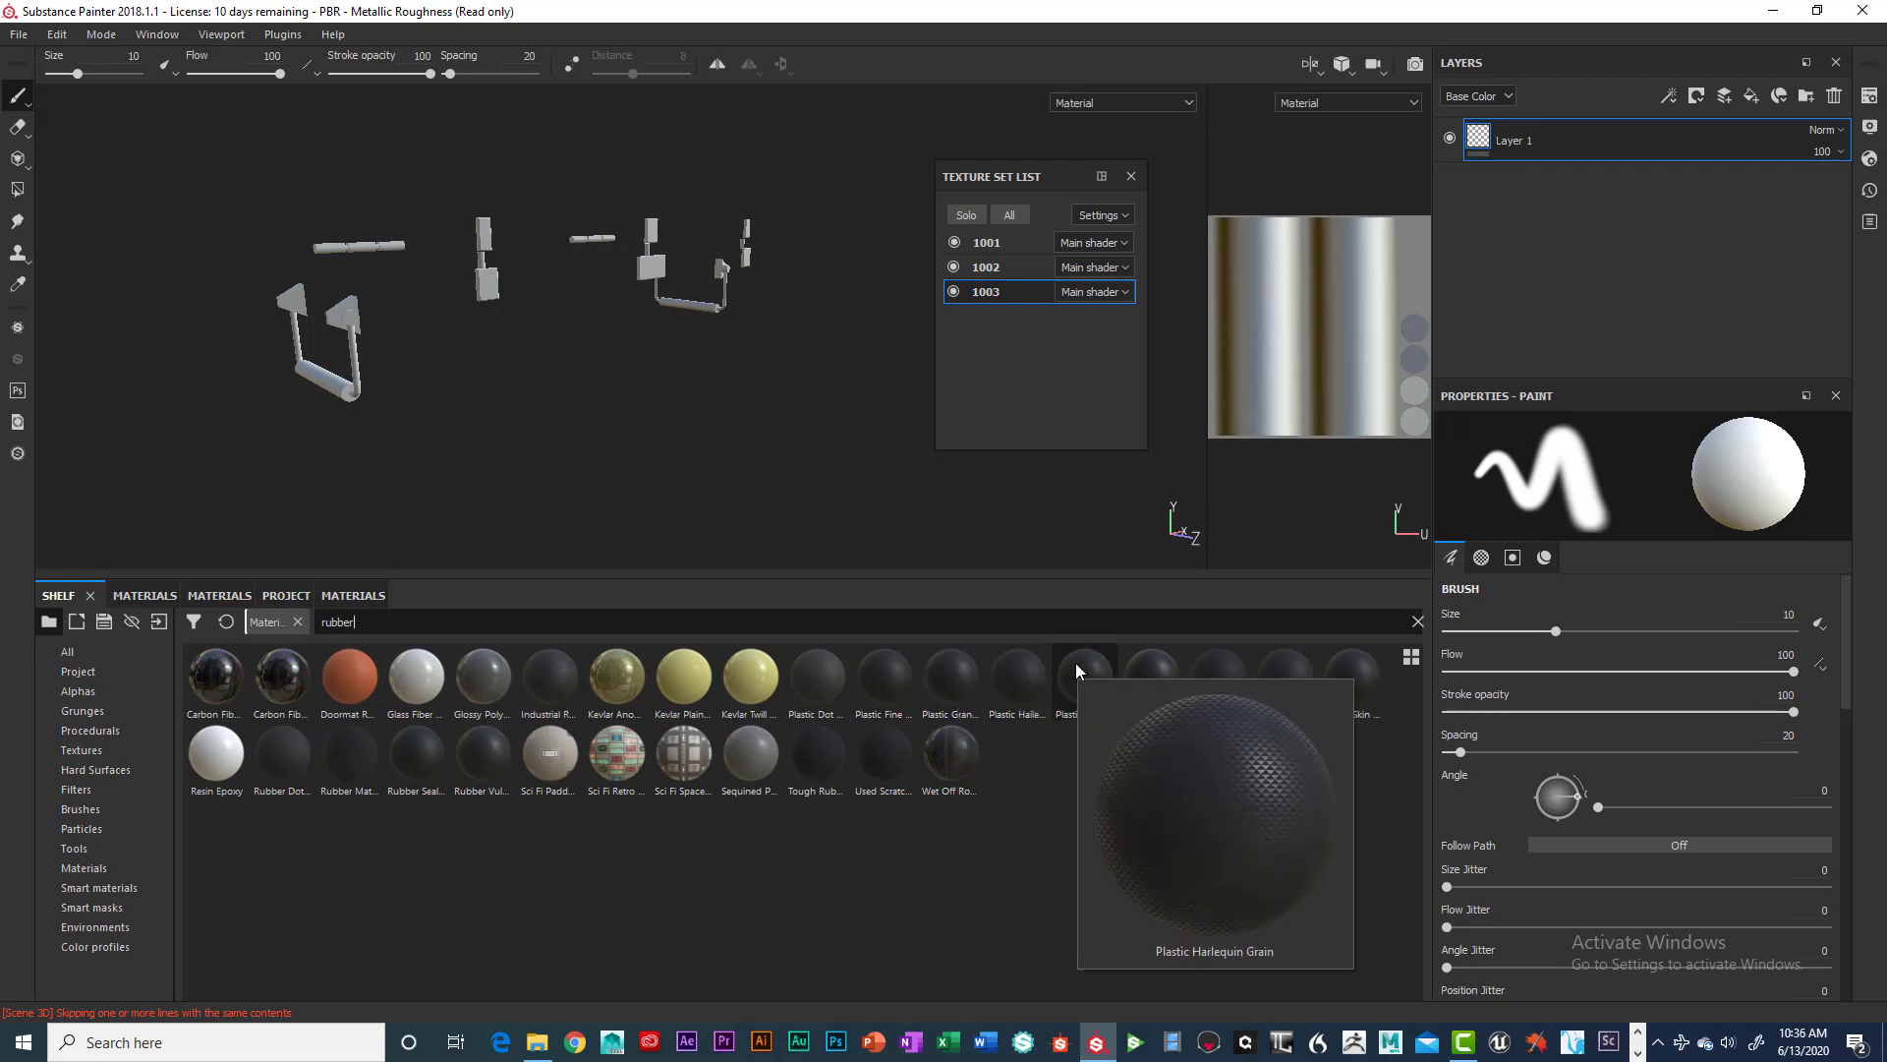
{"action": "mouse_move", "coordinate": [1121, 660]}
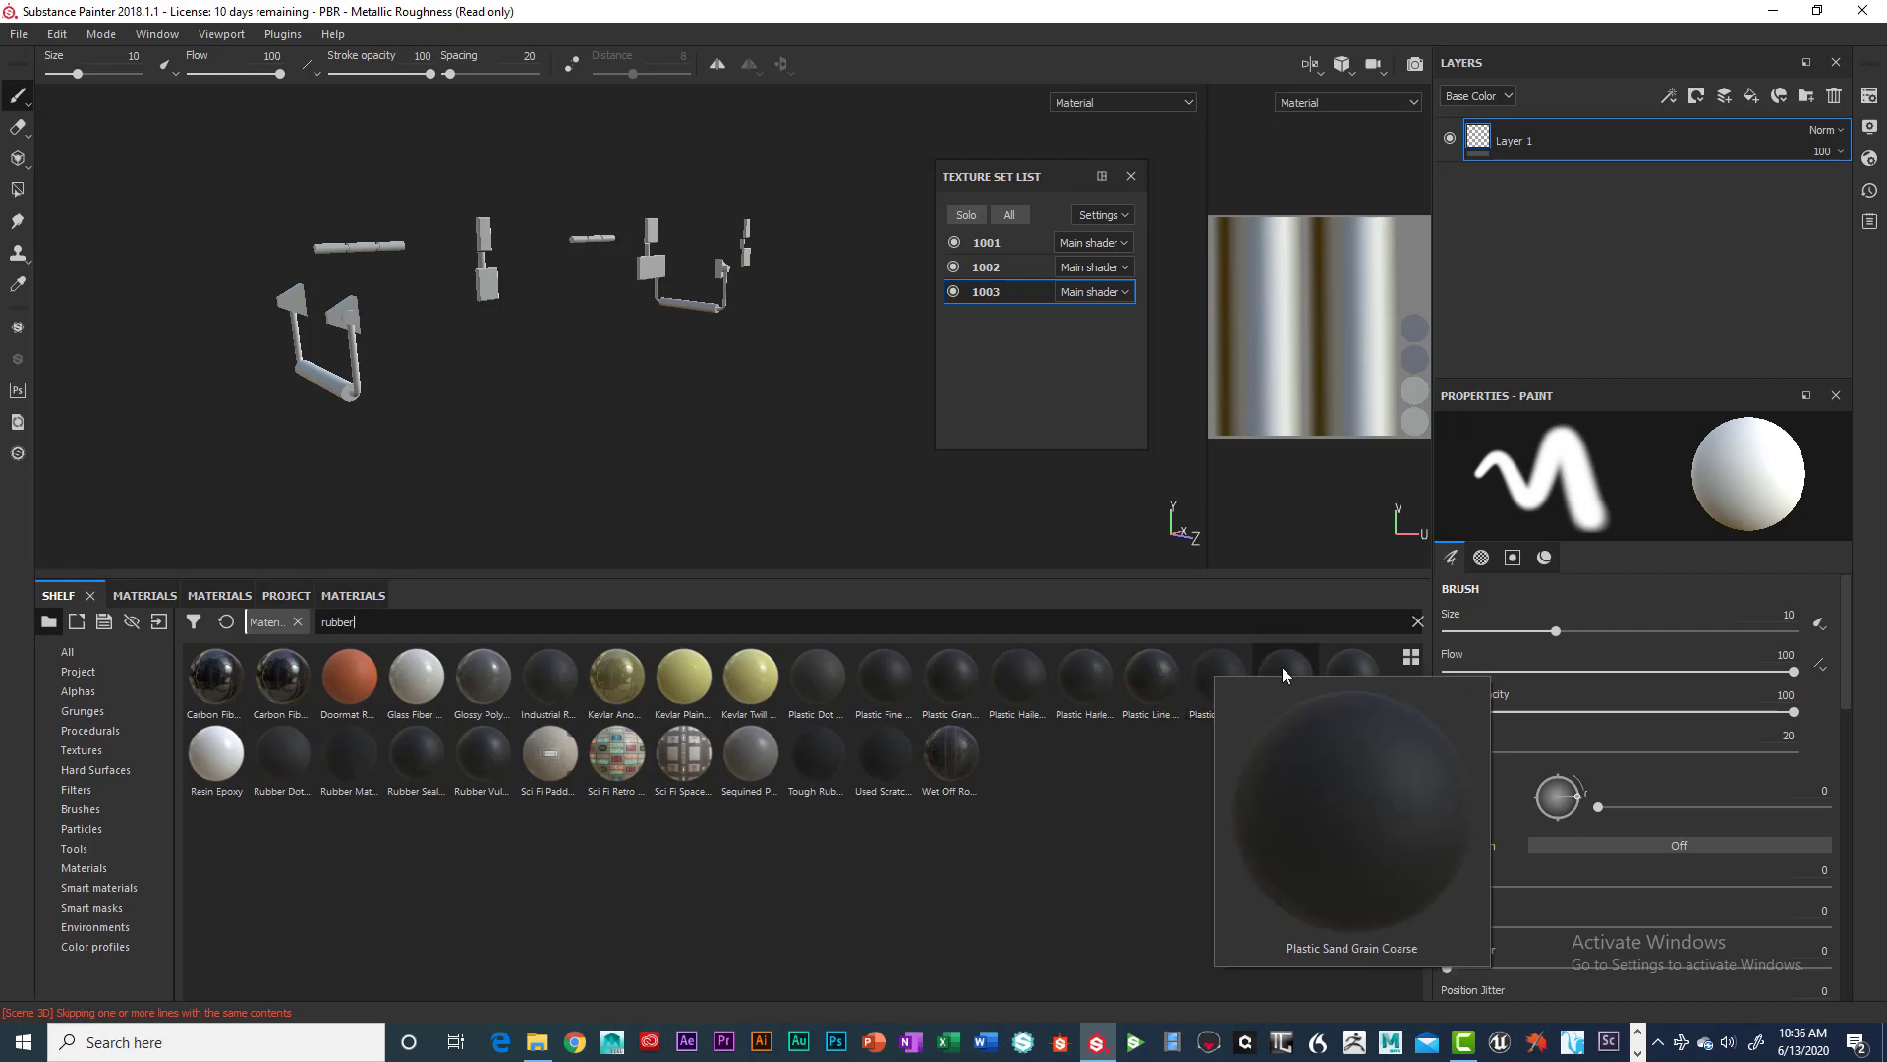
{"action": "mouse_move", "coordinate": [1301, 675]}
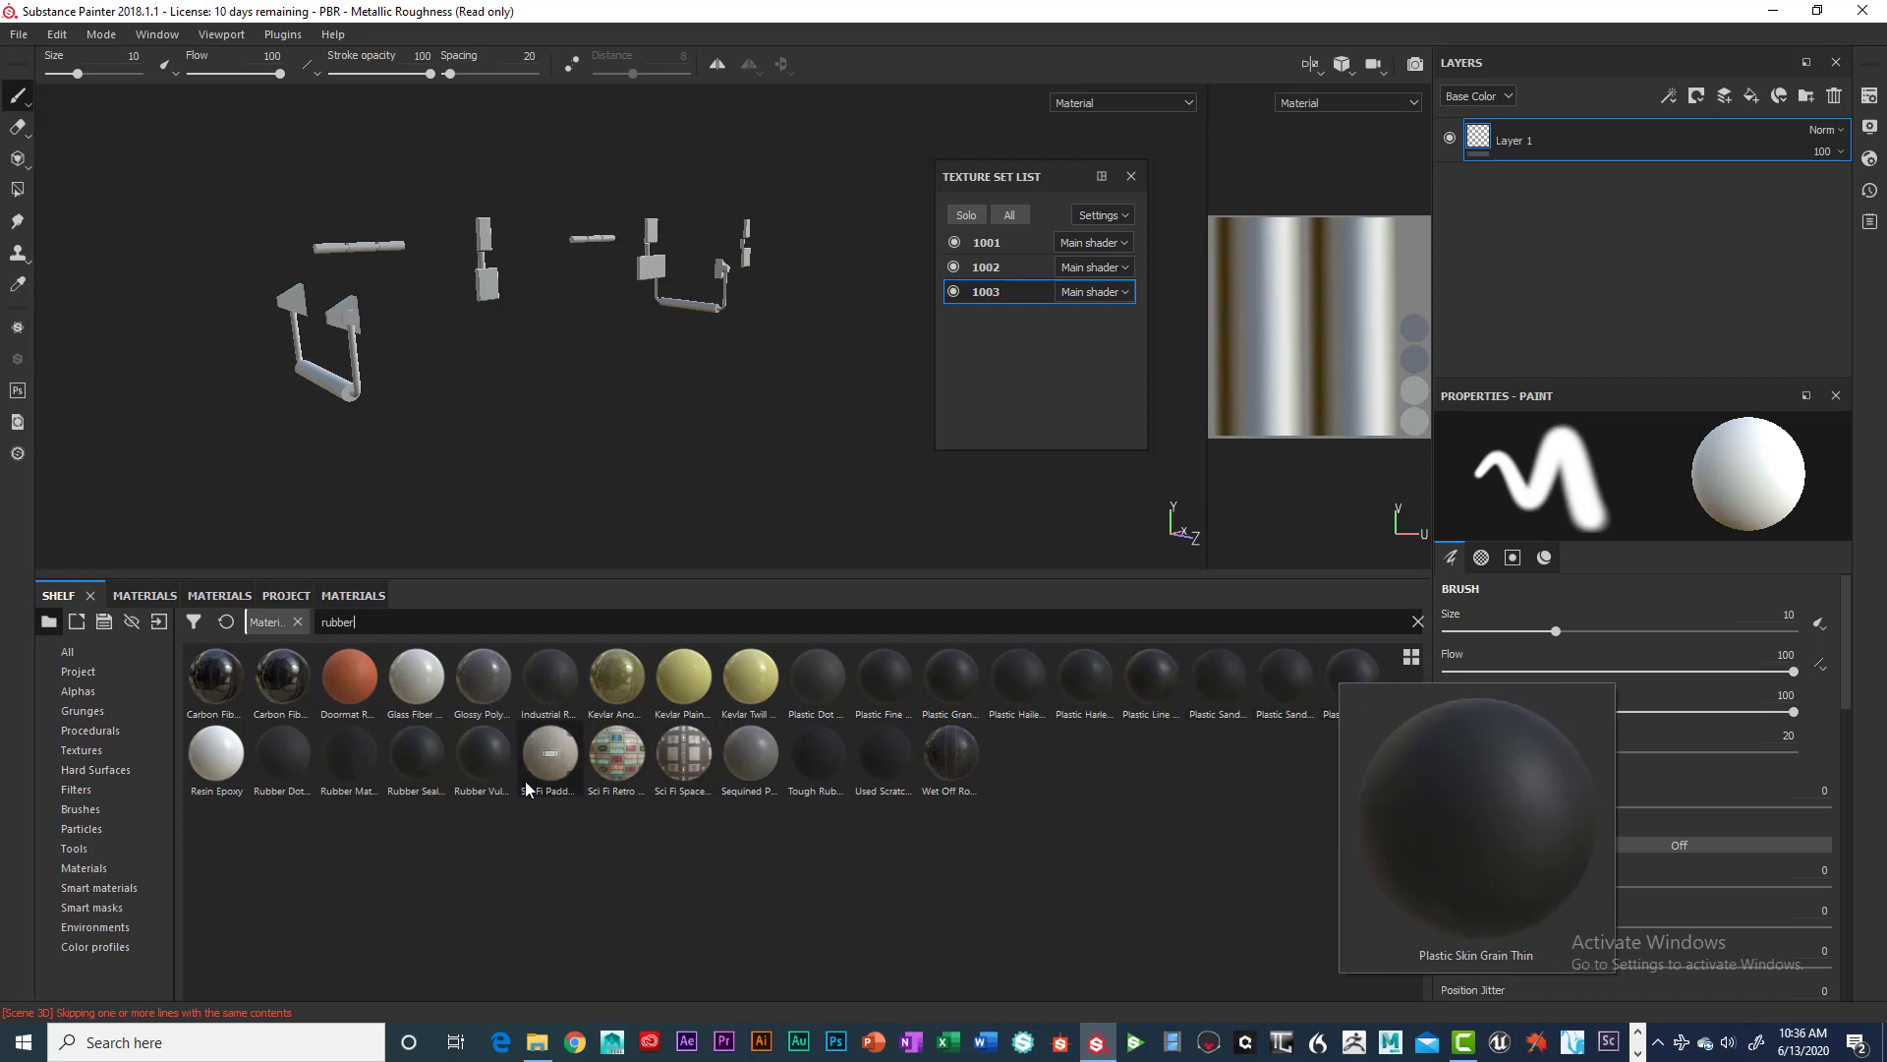
{"action": "mouse_move", "coordinate": [484, 767]}
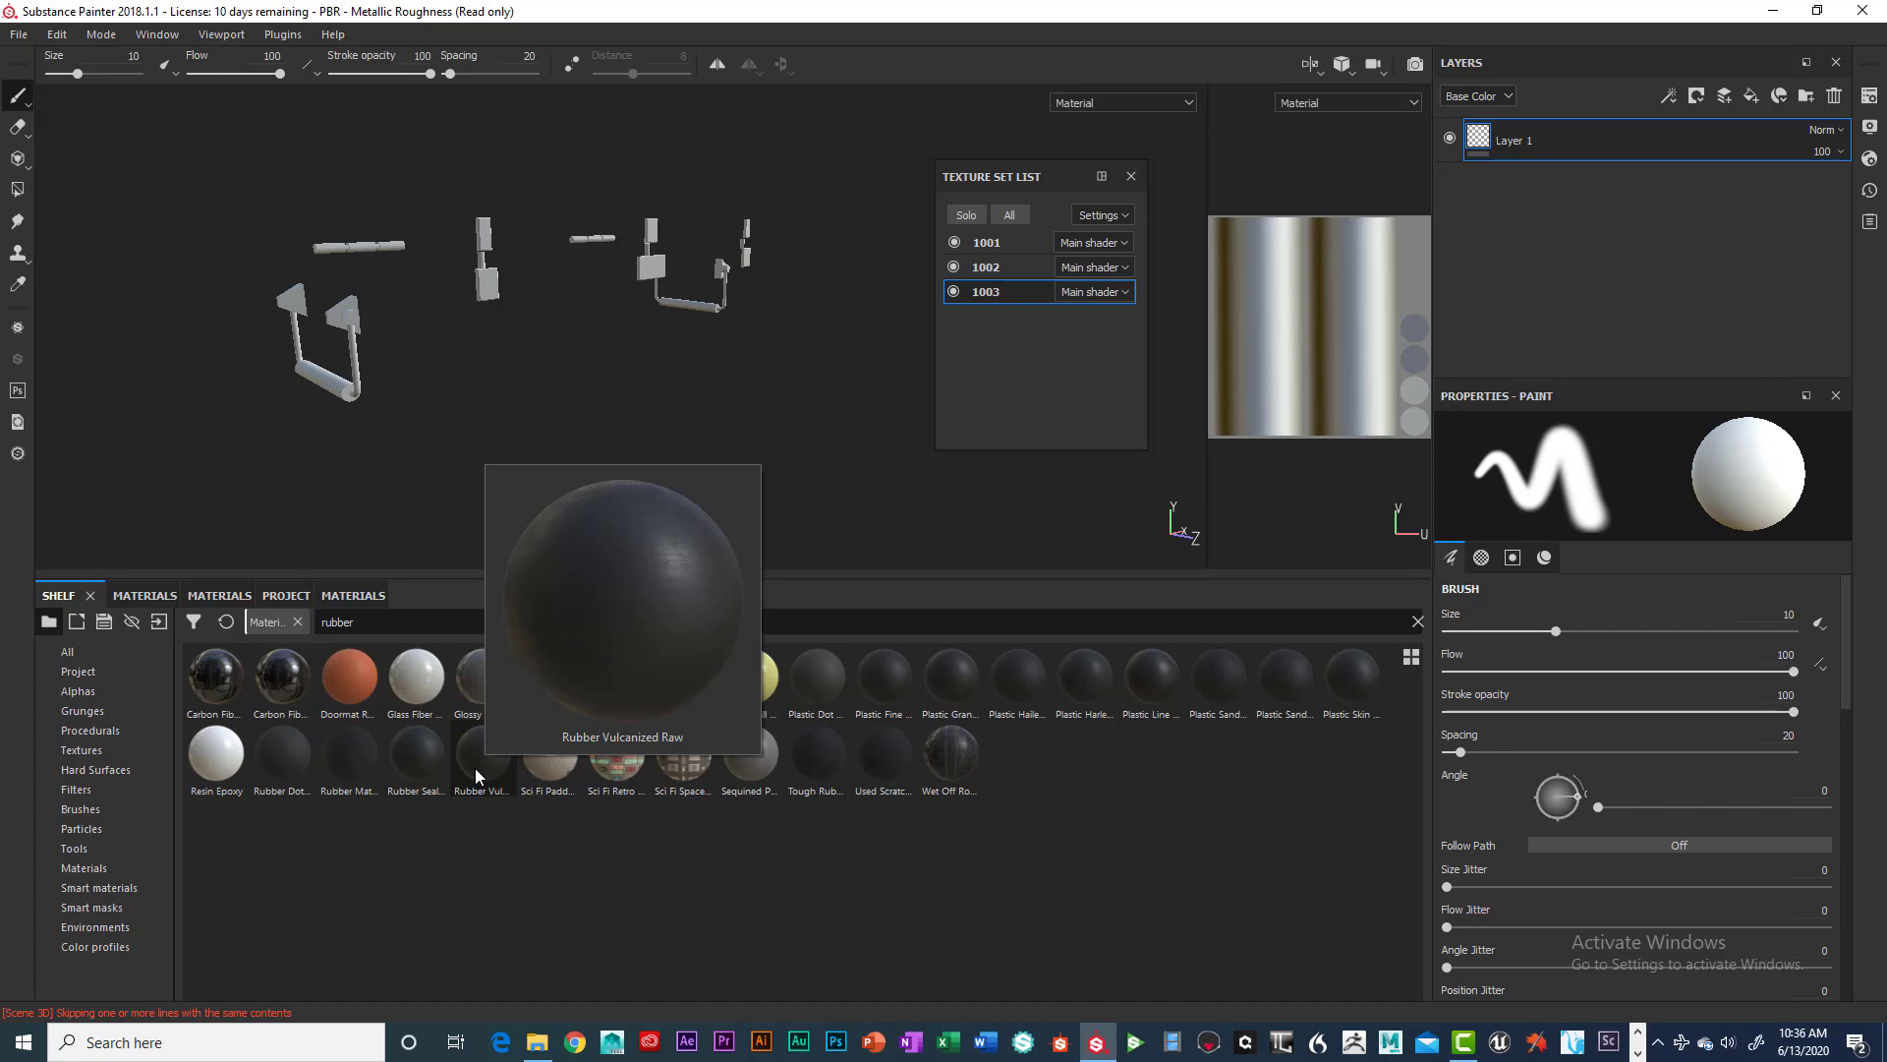
{"action": "left_click_drag", "start_coordinate": [475, 769], "coordinate": [1632, 136]}
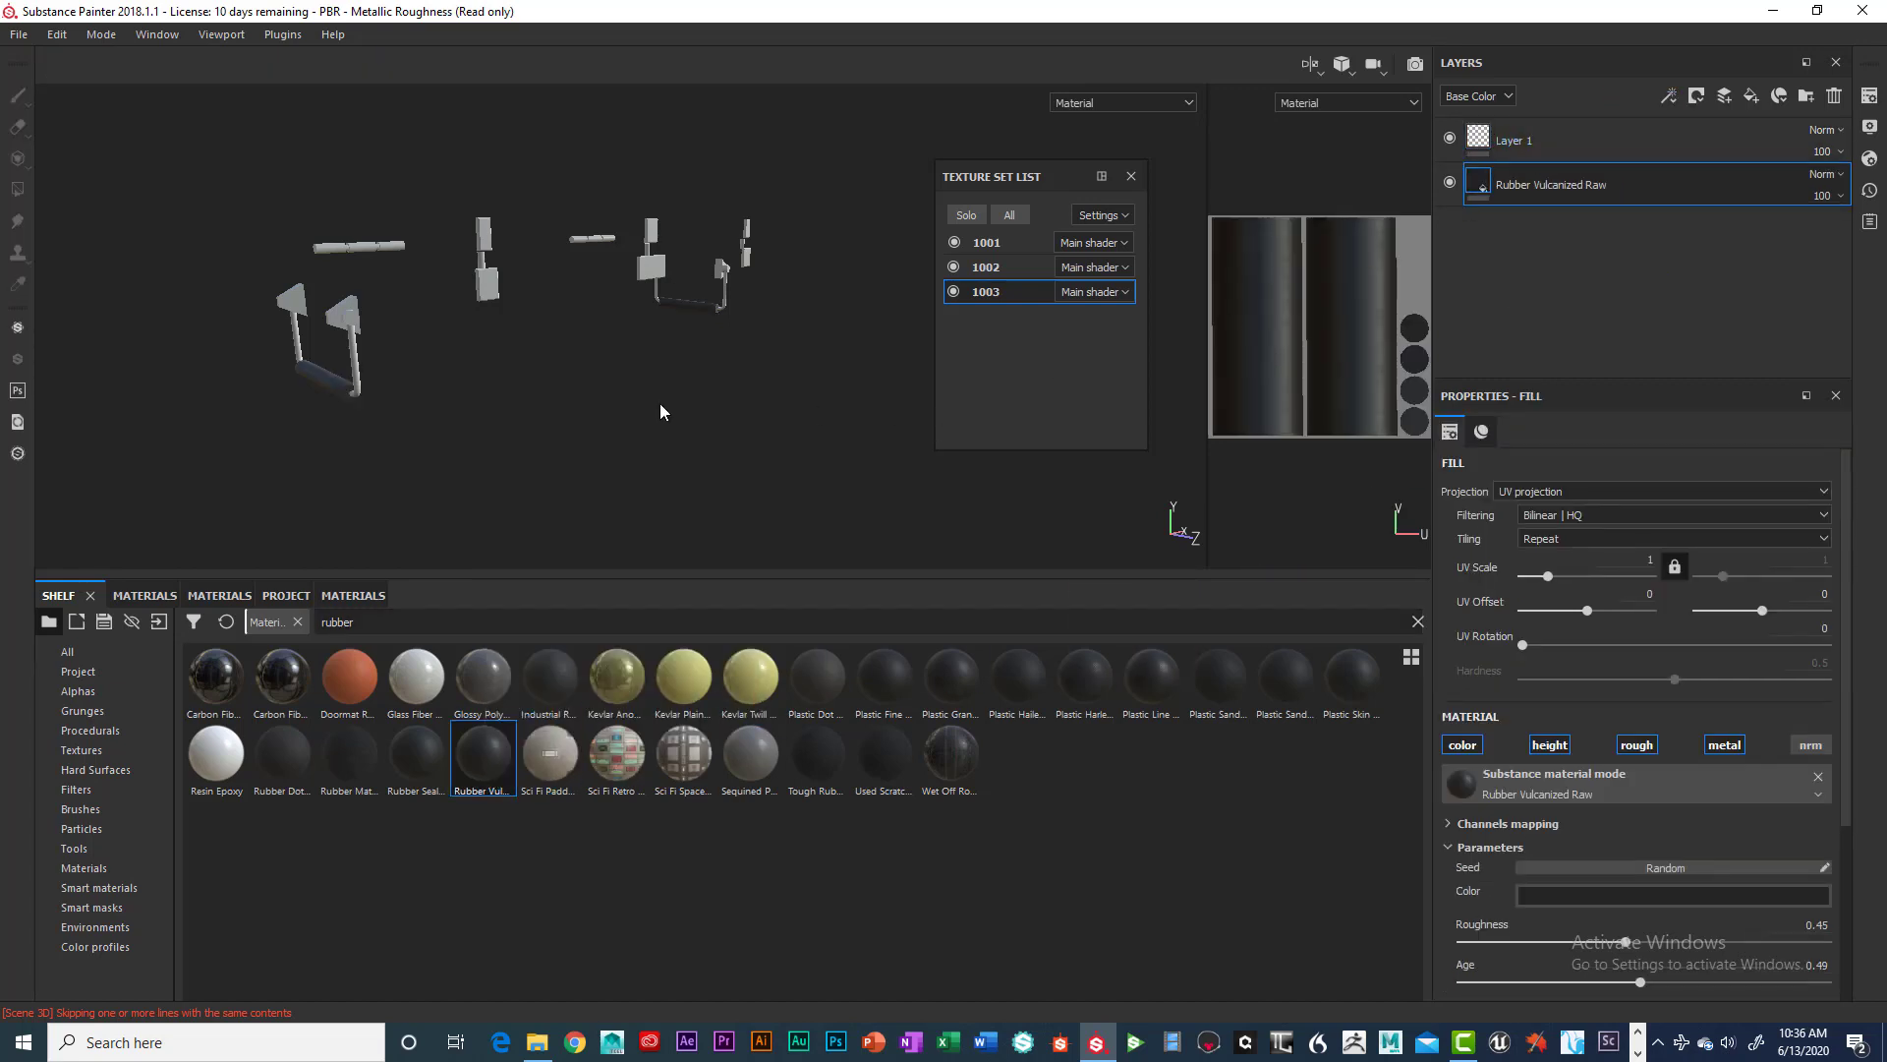
Set the UV scale of the Rubber Vulcanized Raw fill to 0.48 and inspect the rubber grip on the handle.
{"action": "scroll", "coordinate": [457, 421], "scroll_direction": "up", "scroll_amount": 5}
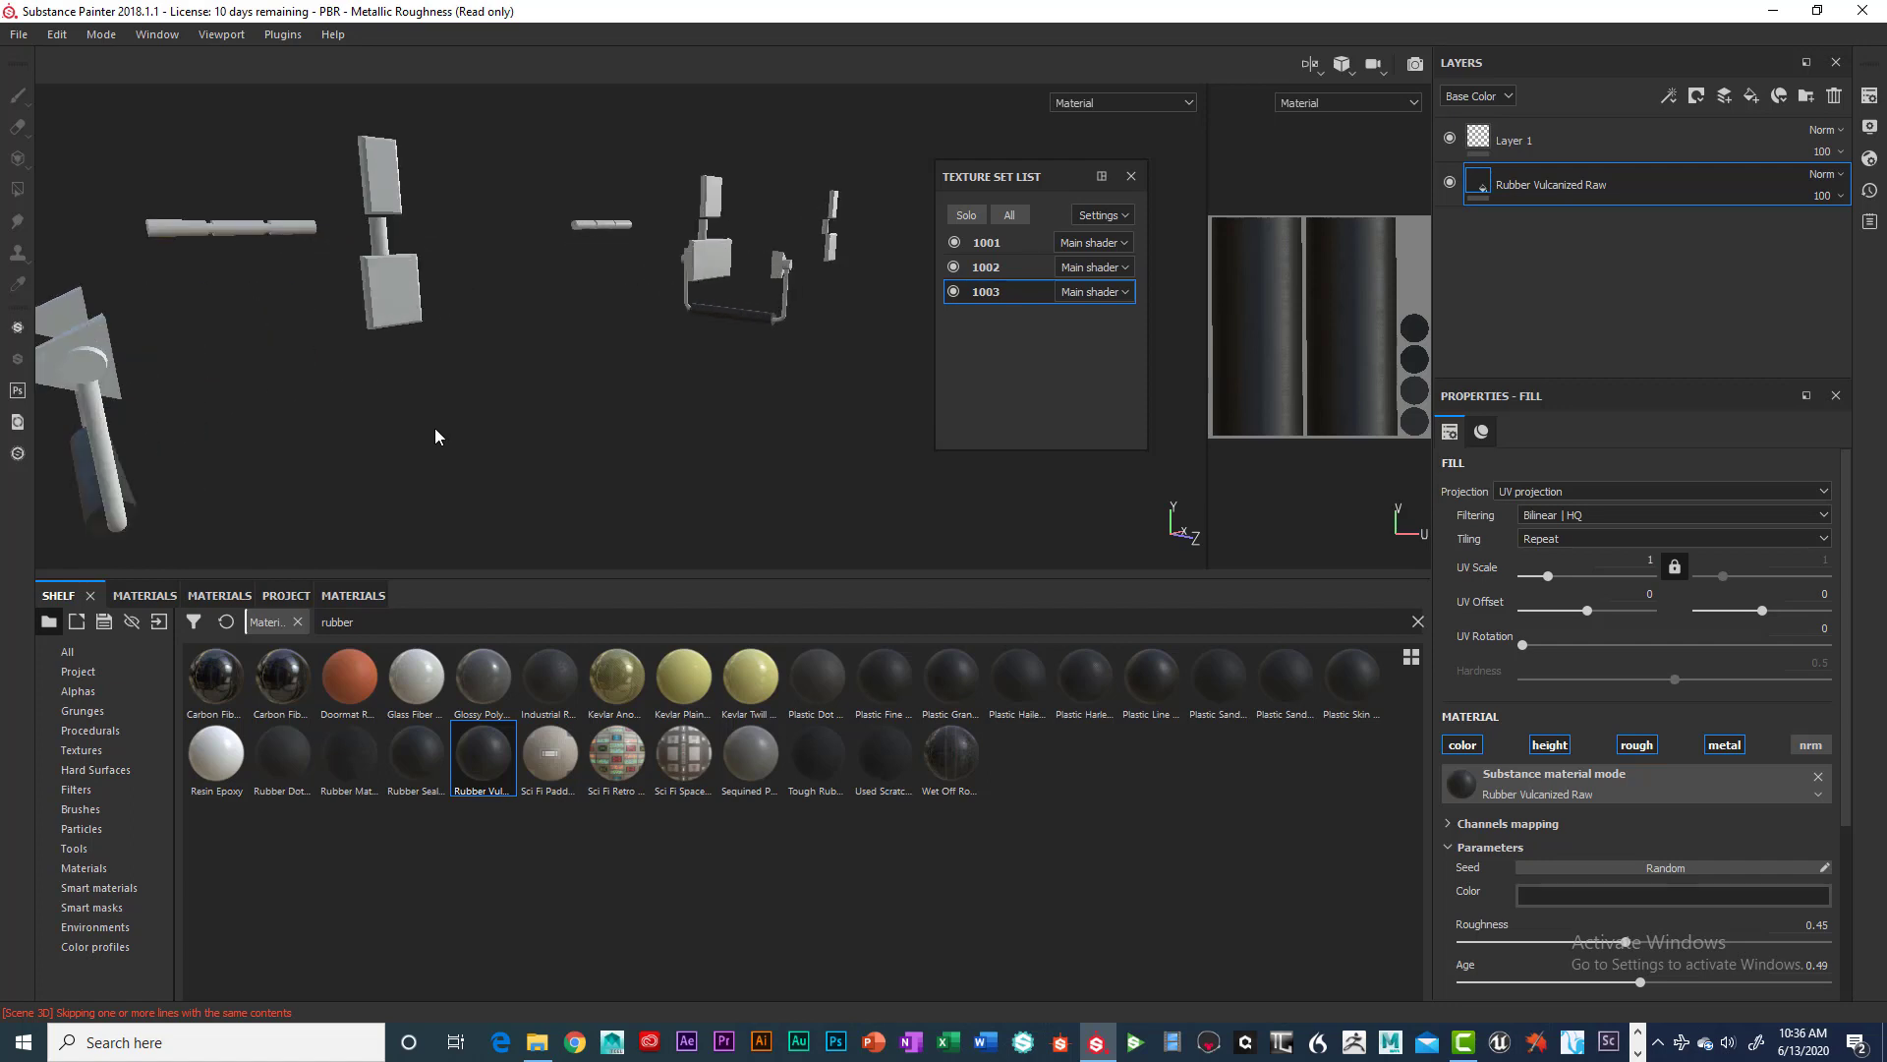
{"action": "left_click_drag", "start_coordinate": [436, 431], "coordinate": [698, 428], "text": "alt"}
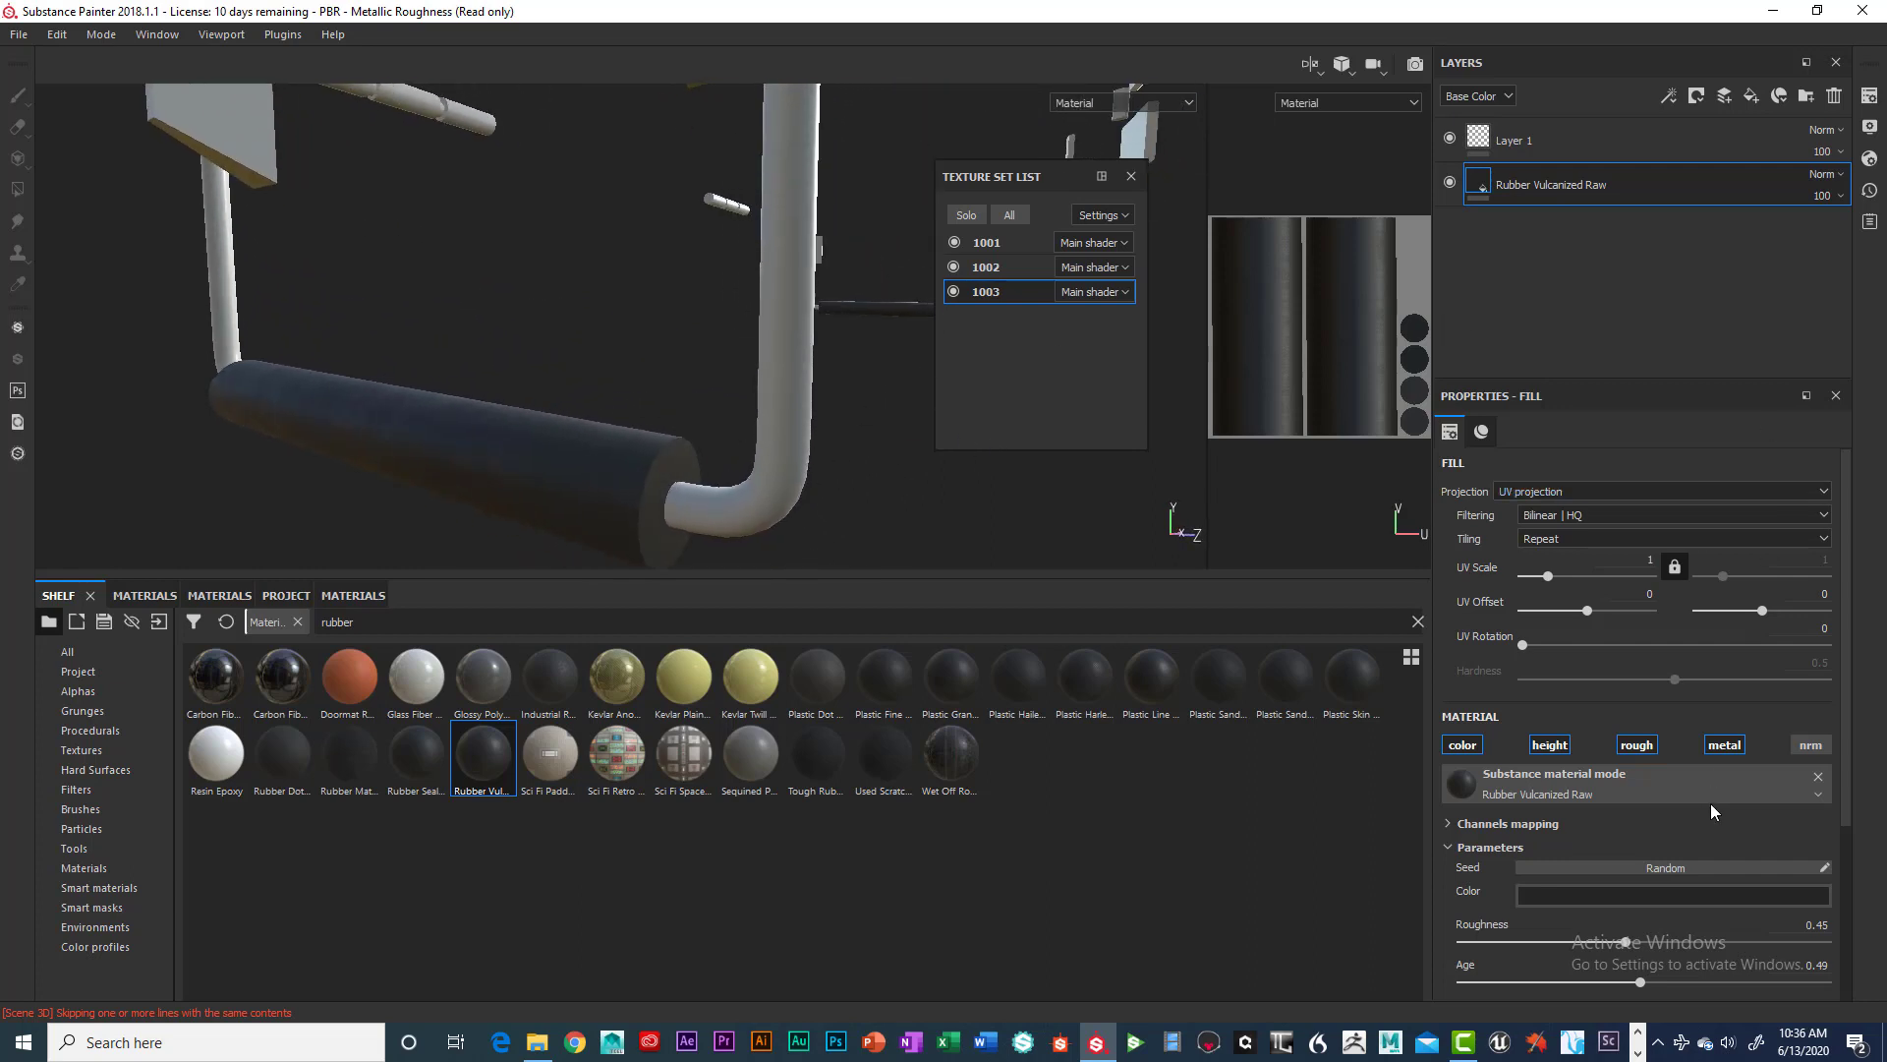
{"action": "mouse_move", "coordinate": [1551, 578]}
{"action": "left_mouse_down"}
{"action": "mouse_move", "coordinate": [1583, 581]}
{"action": "mouse_move", "coordinate": [1513, 592]}
{"action": "mouse_move", "coordinate": [1563, 594]}
{"action": "mouse_move", "coordinate": [1541, 602]}
{"action": "left_mouse_up"}
{"action": "mouse_move", "coordinate": [632, 455]}
{"action": "left_mouse_down", "text": "alt"}
{"action": "mouse_move", "coordinate": [677, 444]}
{"action": "mouse_move", "coordinate": [651, 483]}
{"action": "mouse_move", "coordinate": [635, 466]}
{"action": "left_mouse_up", "text": "alt"}
{"action": "scroll", "coordinate": [653, 491], "scroll_direction": "down", "scroll_amount": 5}
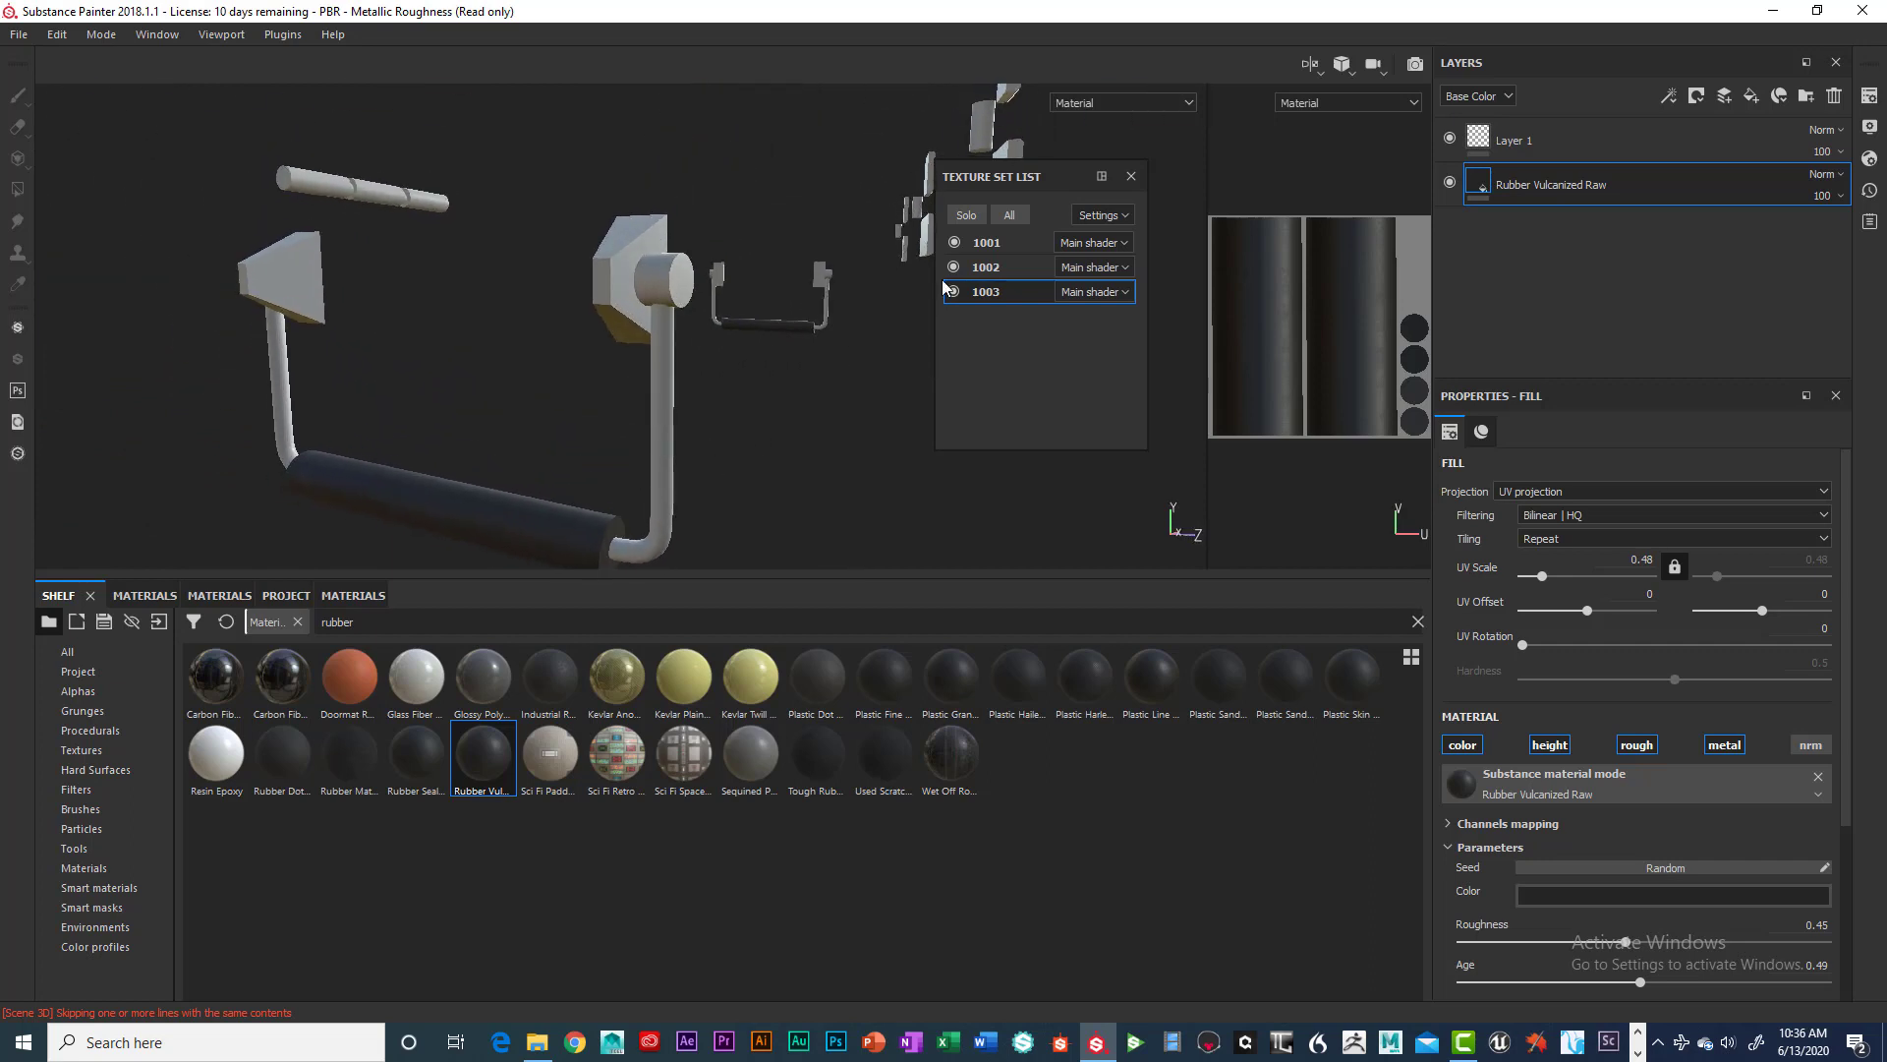
Make texture set 1002 active and filter the shelf materials by "steel" instead of rubber.
{"action": "left_click", "coordinate": [987, 268]}
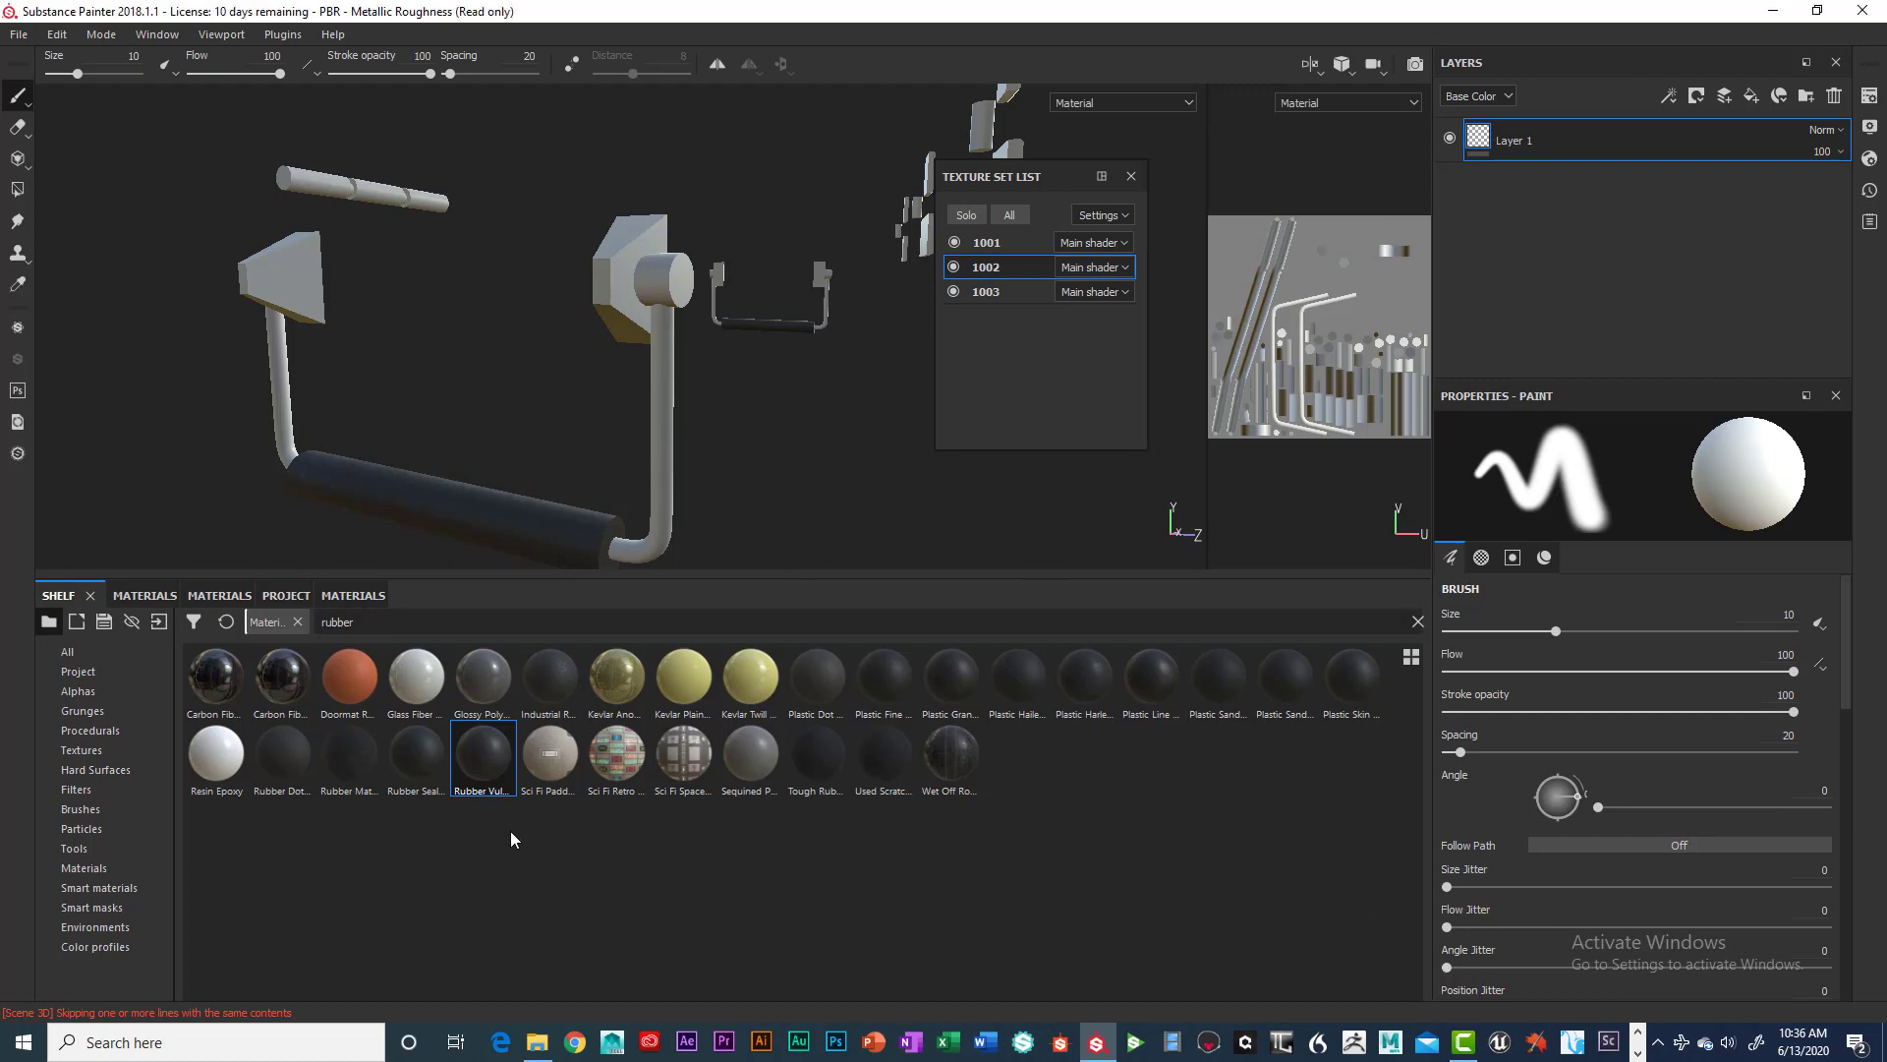
{"action": "left_click", "coordinate": [307, 624]}
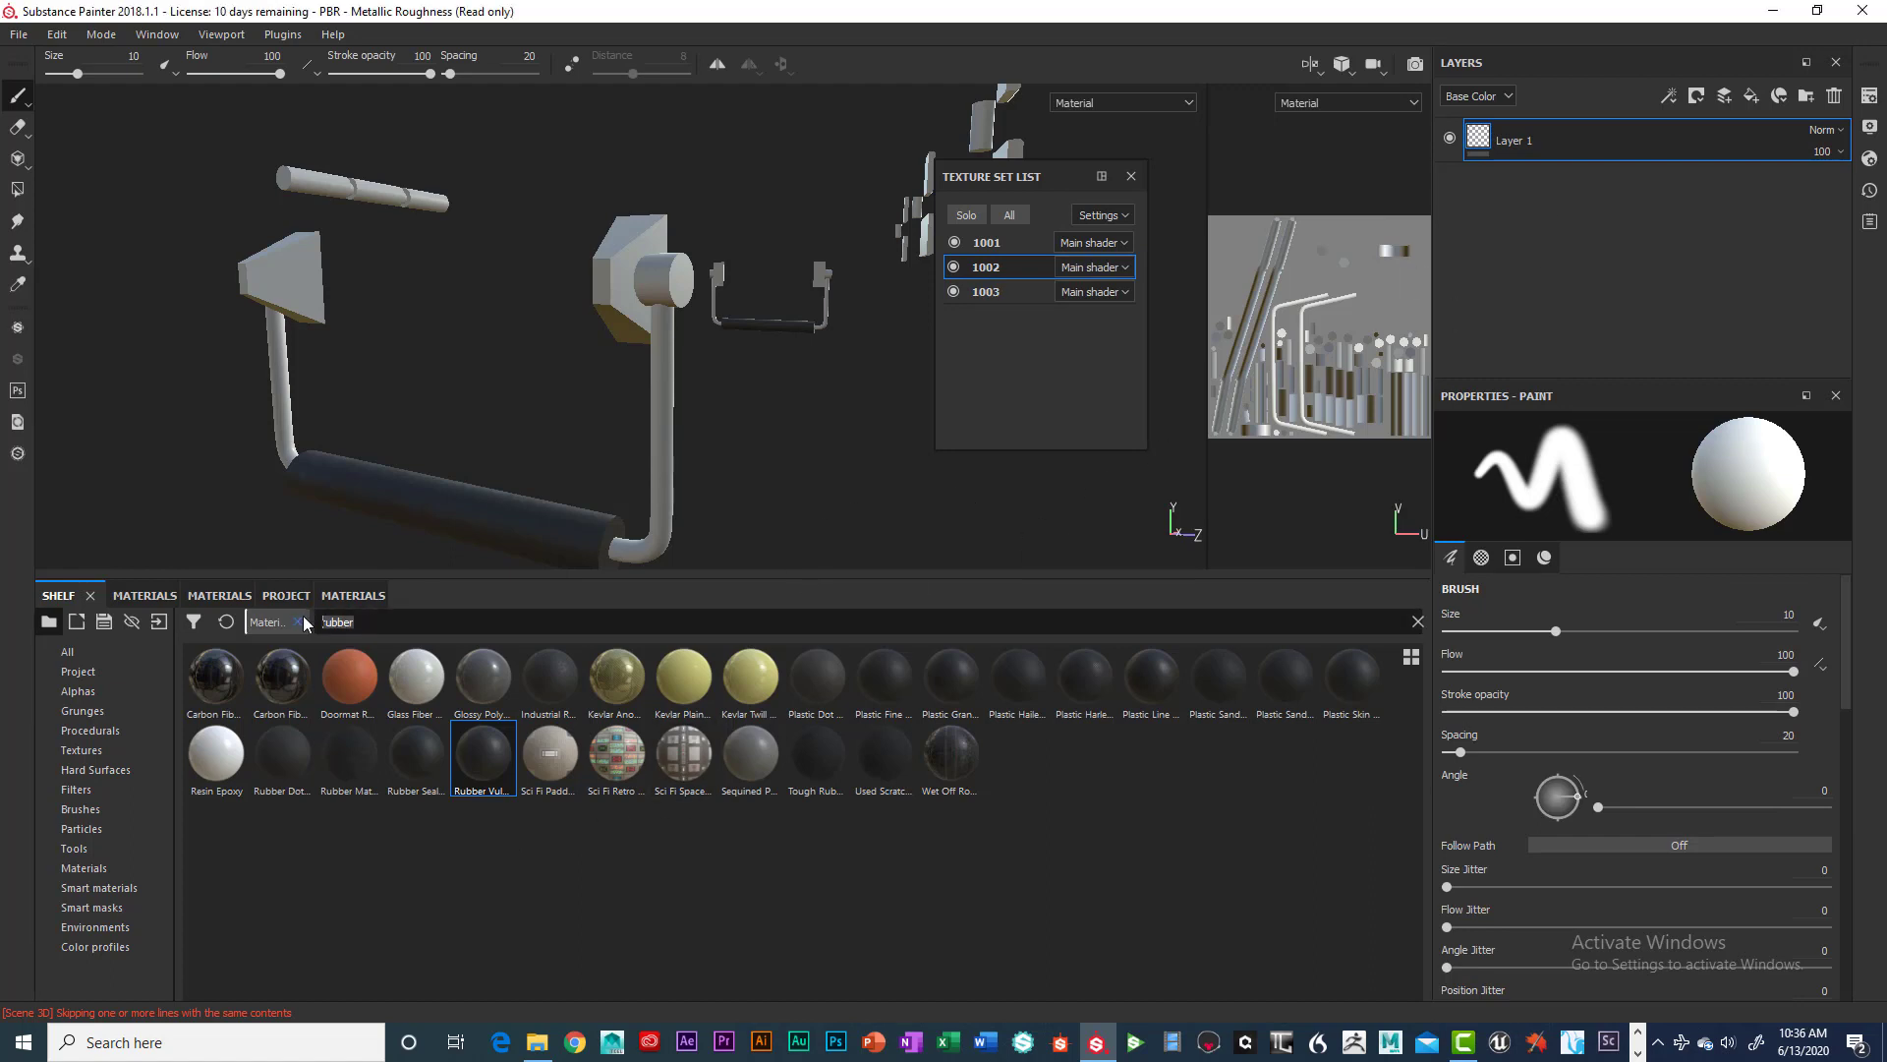
{"action": "key", "text": "BackSpace"}
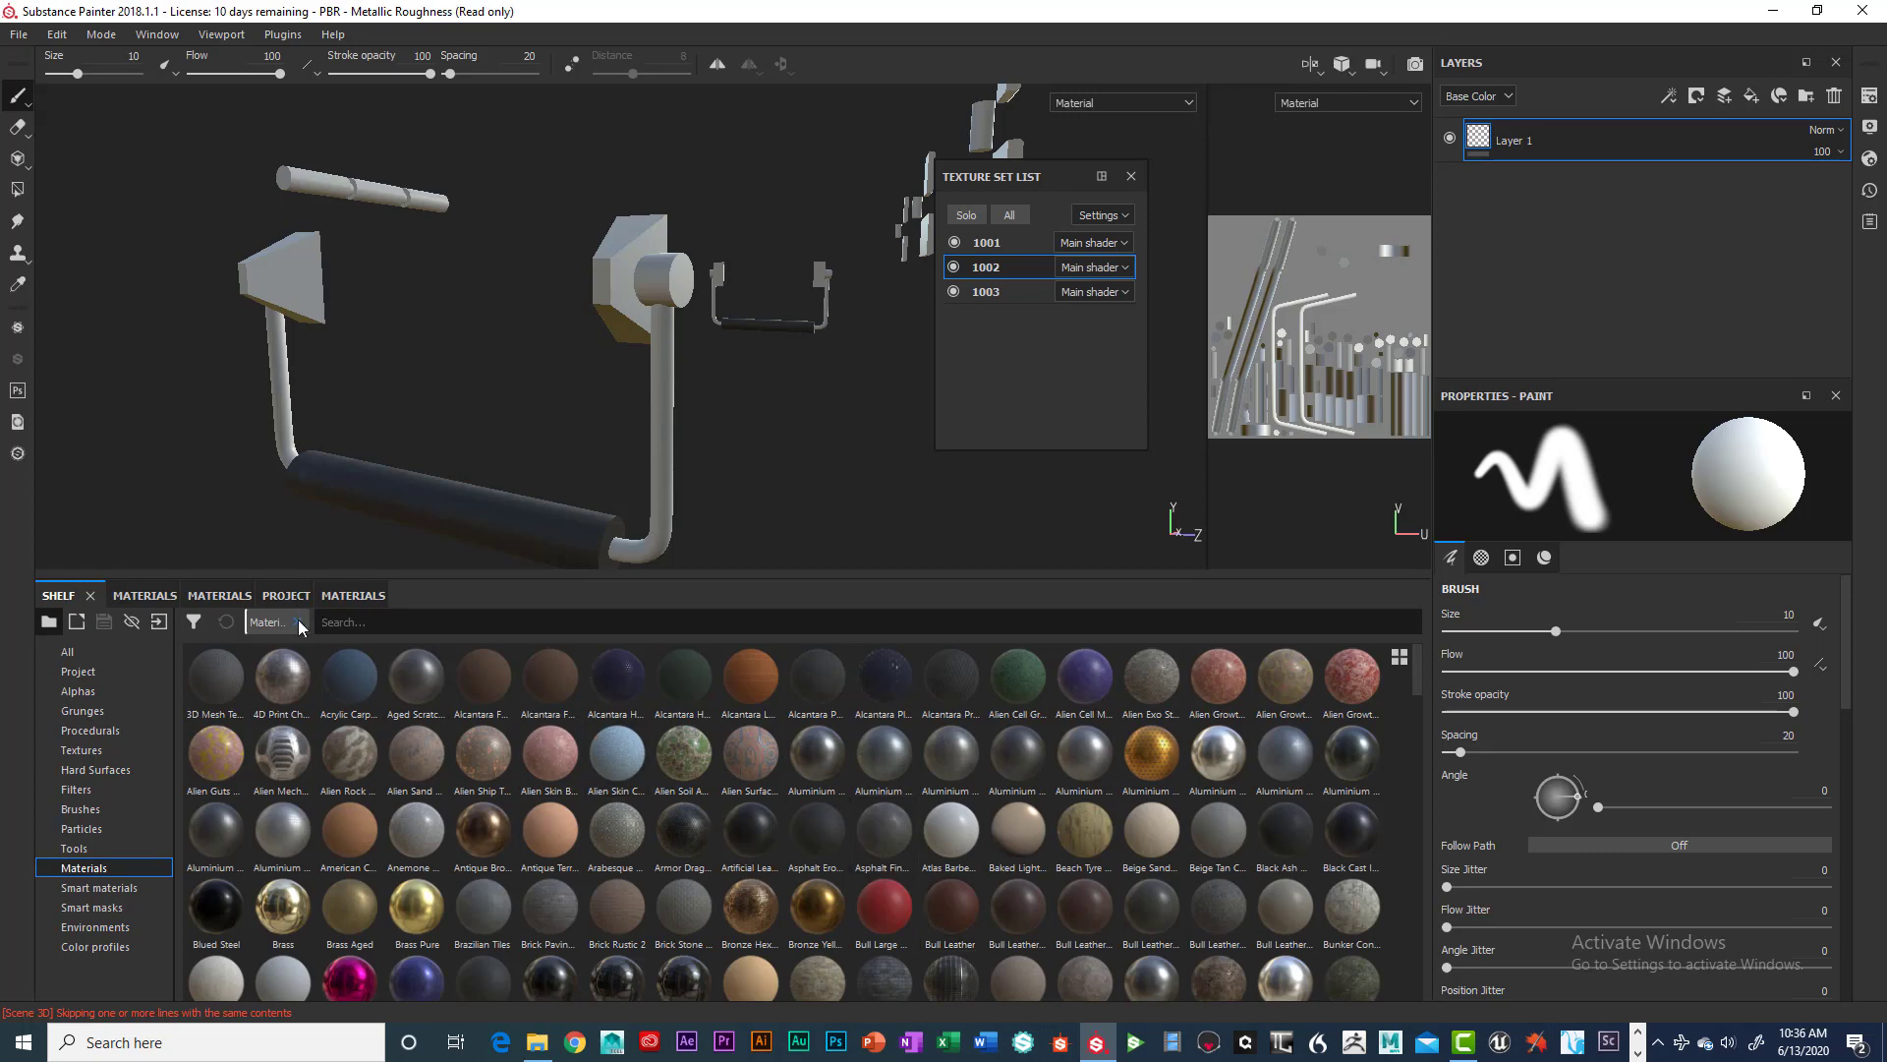
{"action": "type", "text": "stee"}
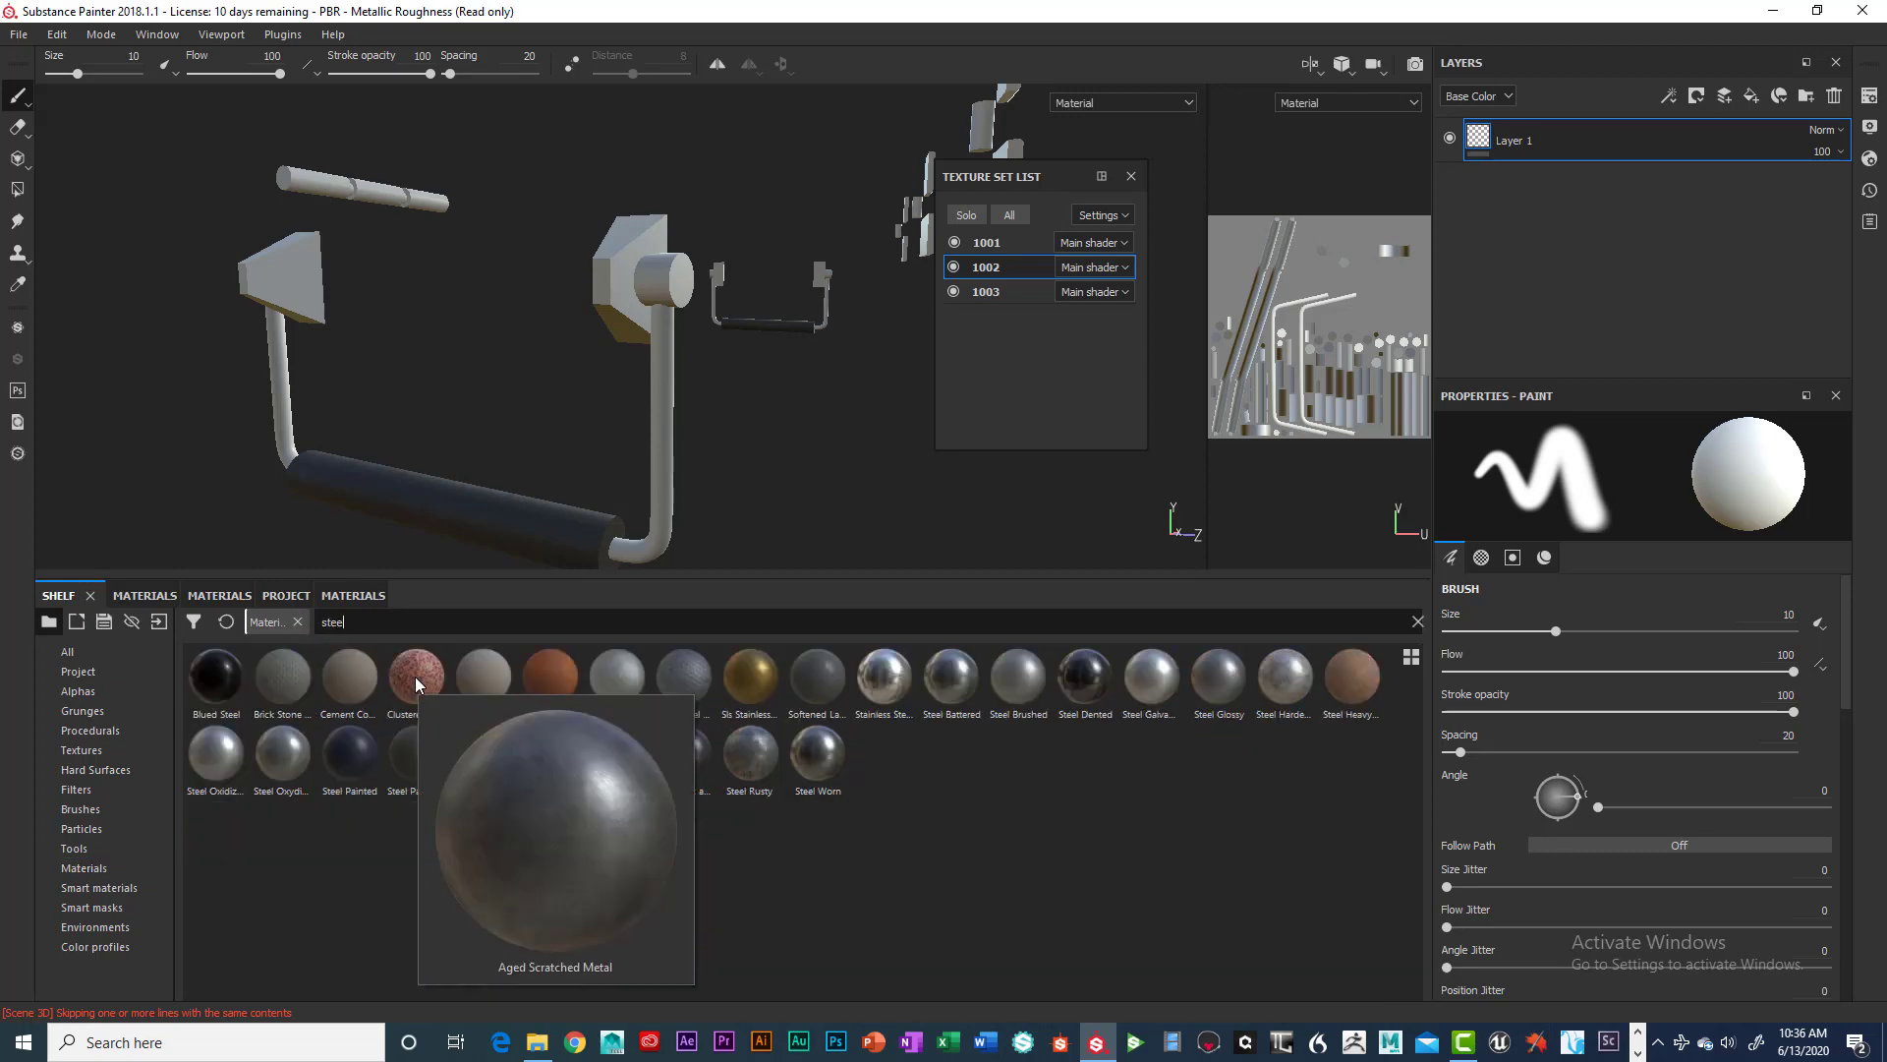
{"action": "type", "text": "lk"}
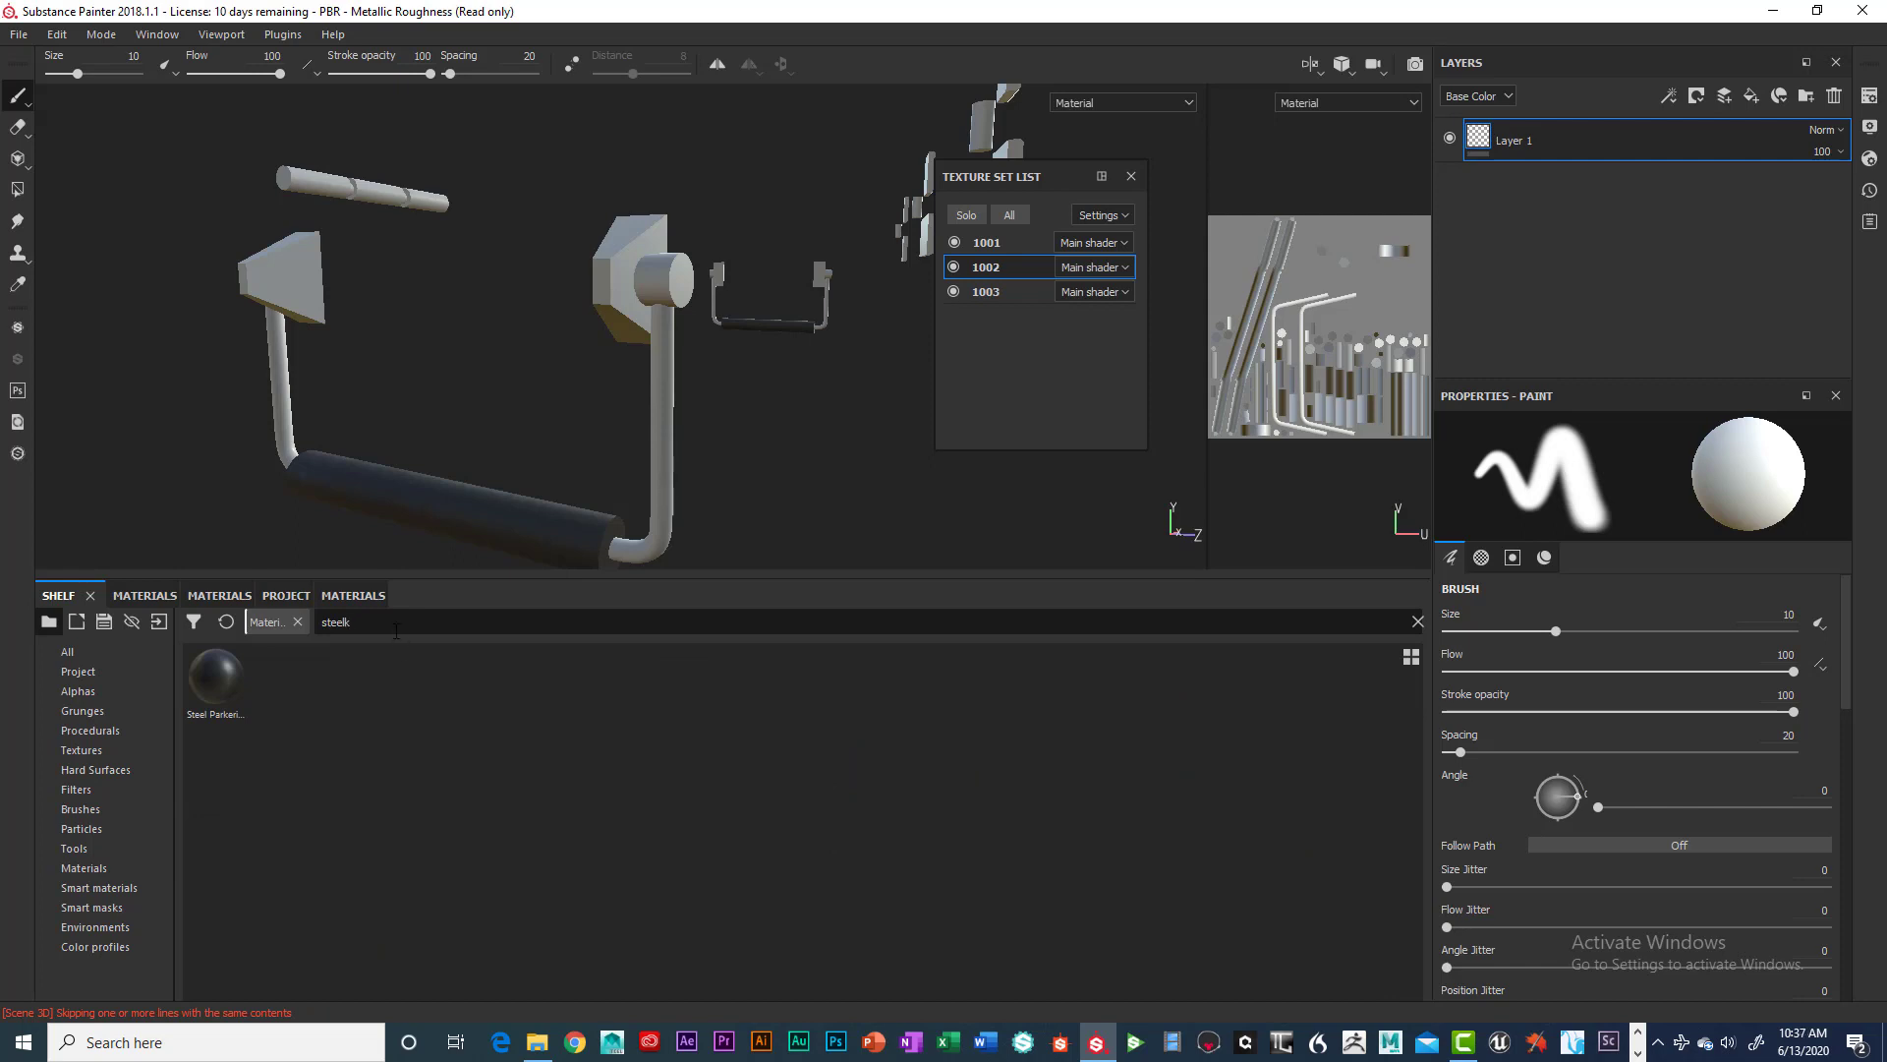
{"action": "key", "text": "BackSpace"}
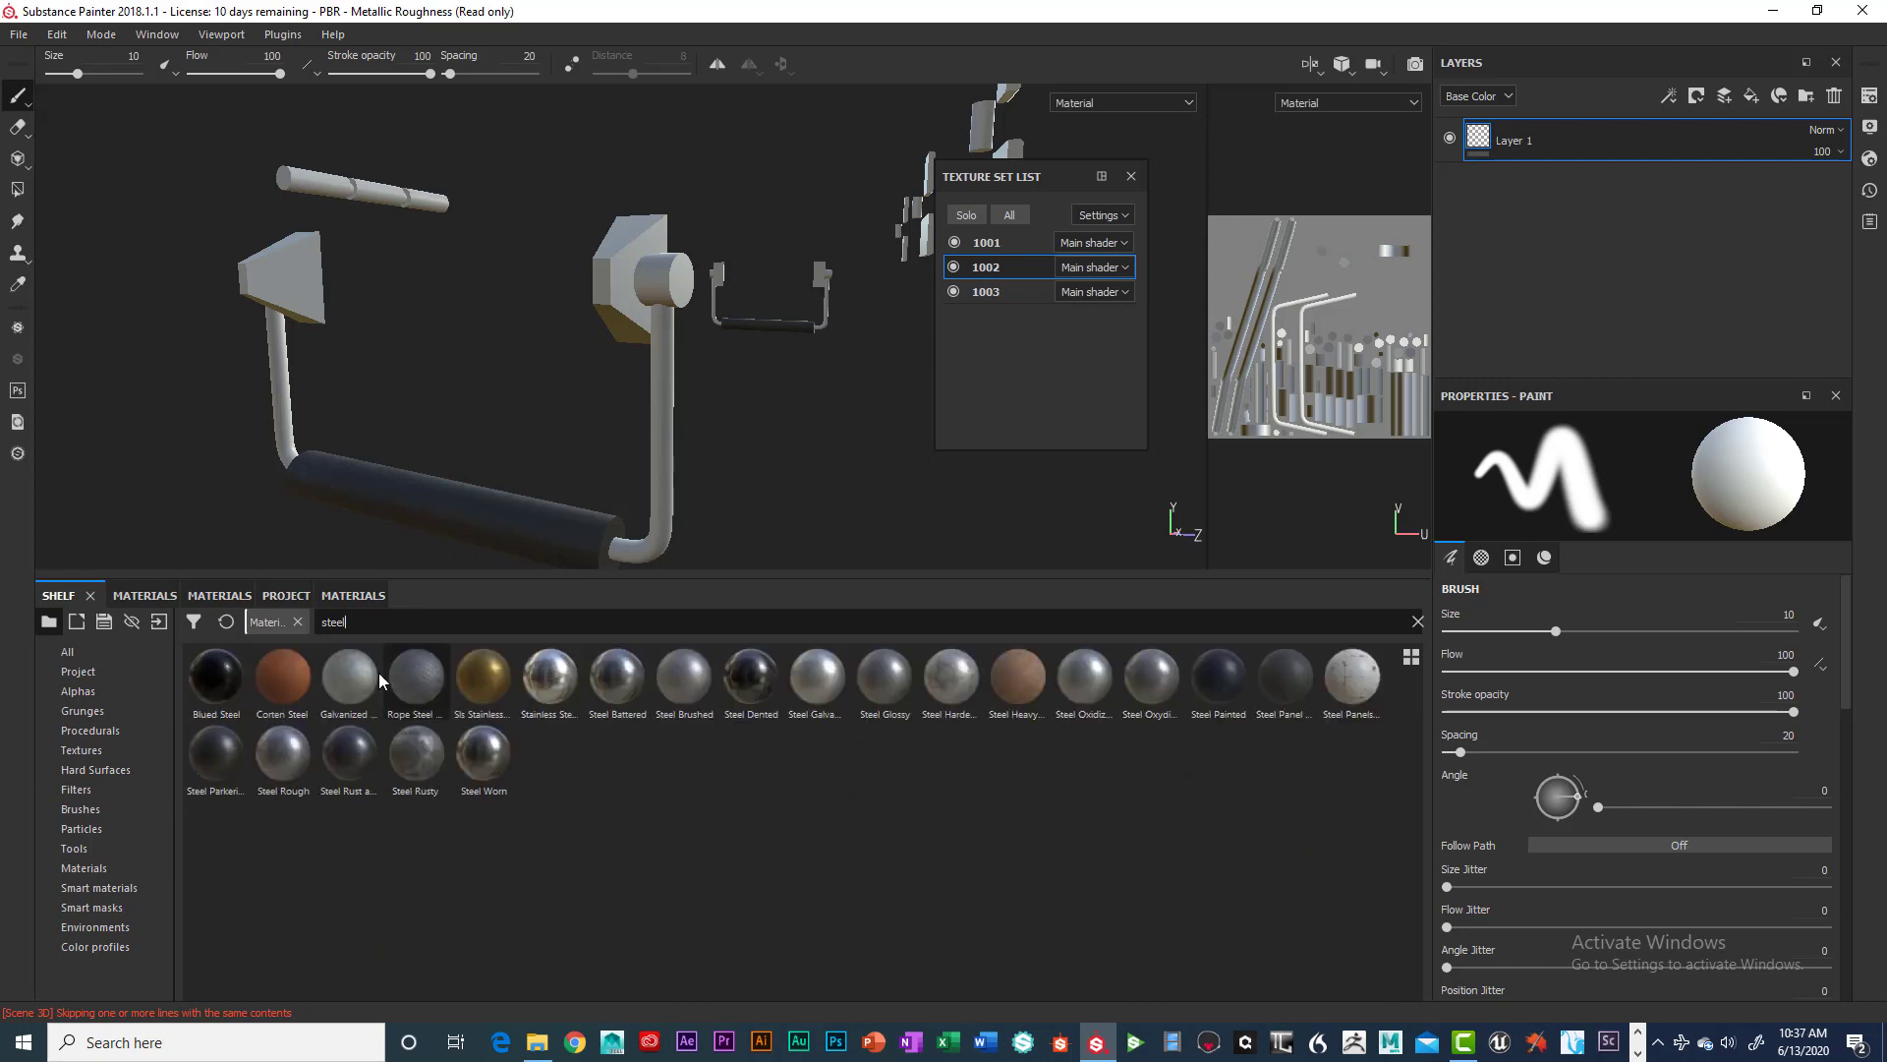
Compare the steel materials, including Galvanized and Steel Hardened Tempered, and select Steel Rusty.
{"action": "left_click", "coordinate": [350, 688]}
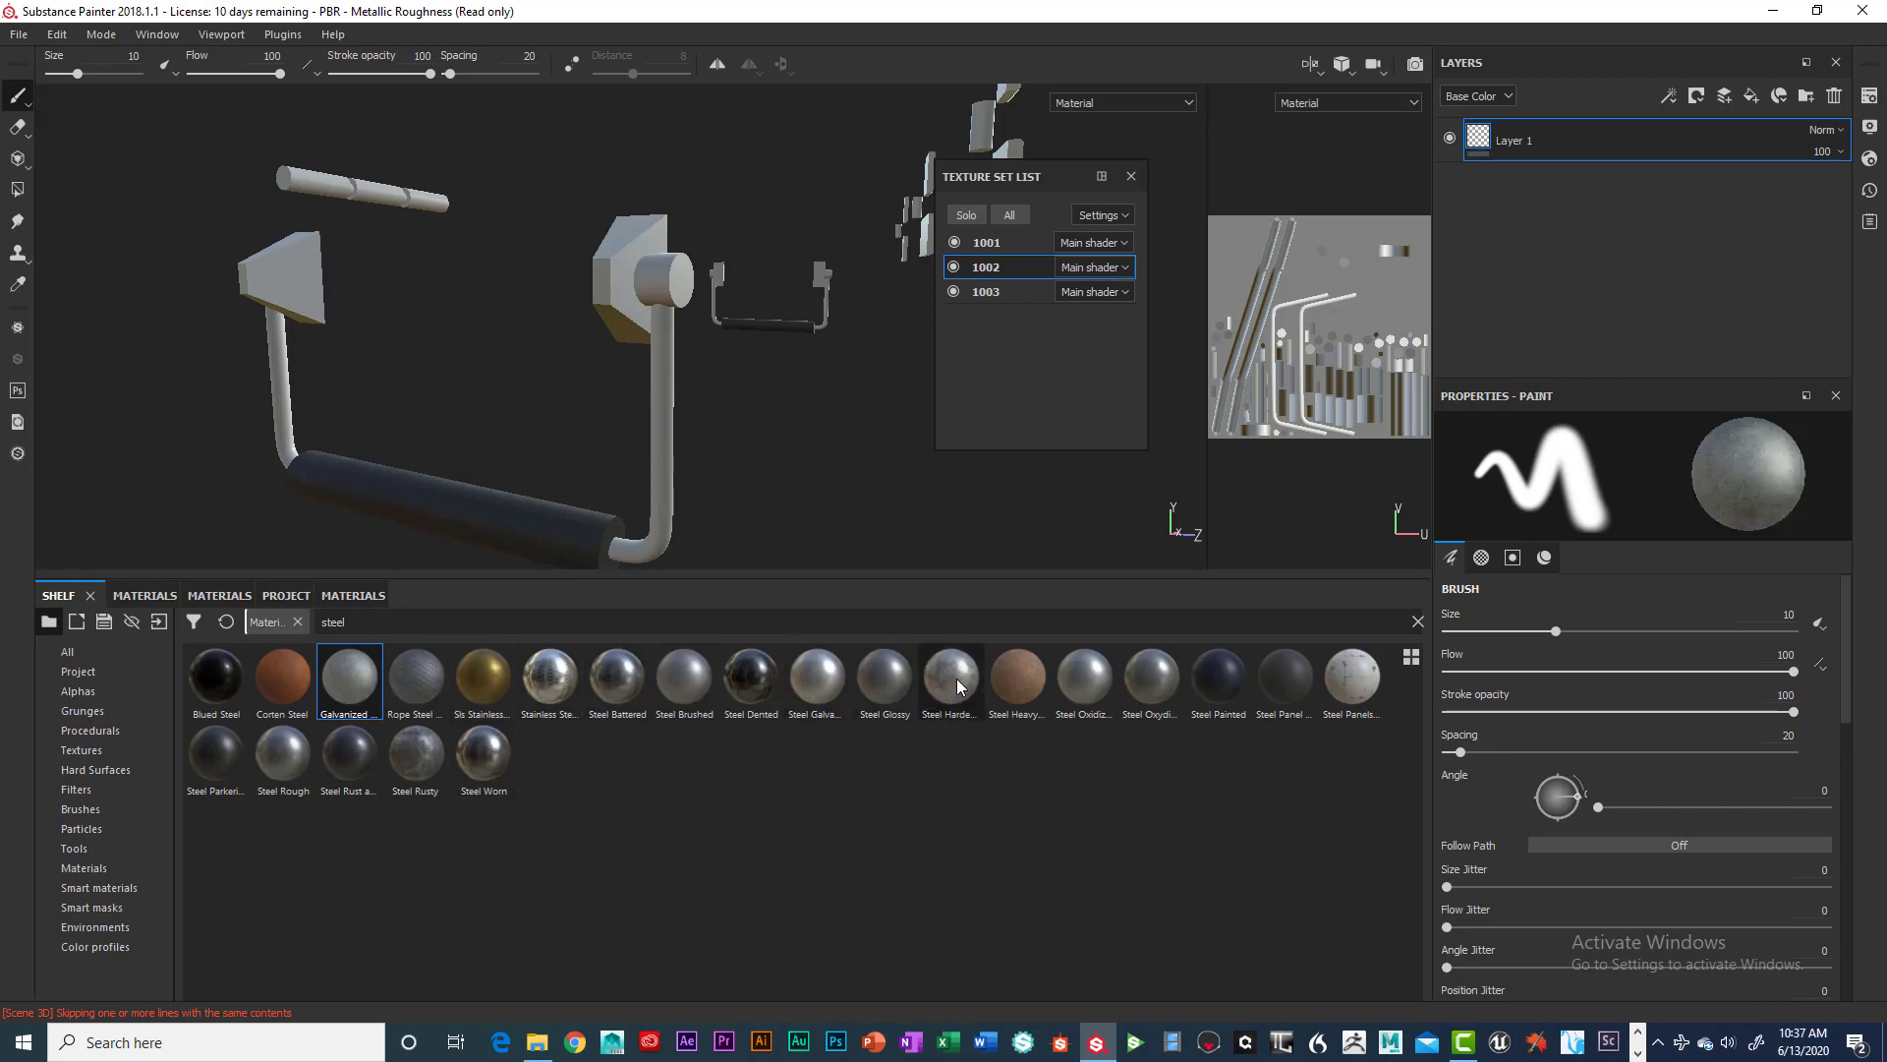
{"action": "mouse_move", "coordinate": [960, 685]}
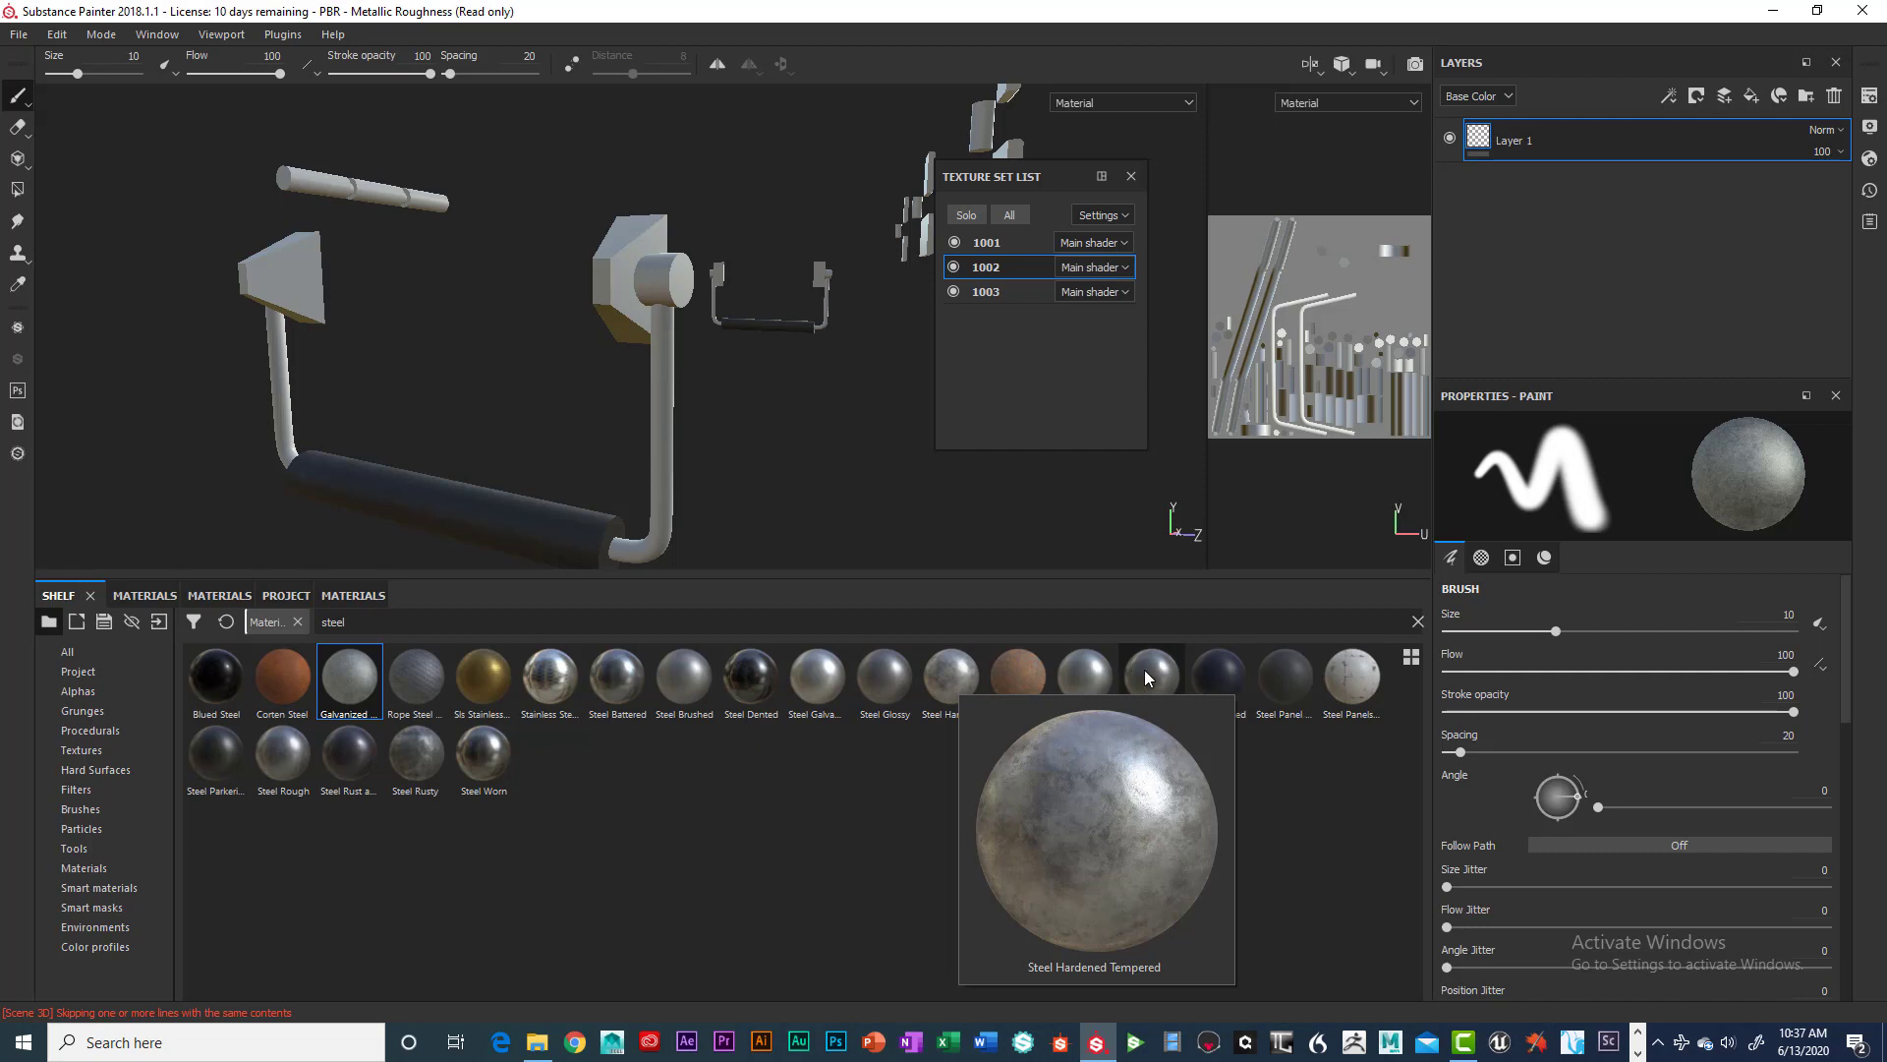
{"action": "mouse_move", "coordinate": [433, 765]}
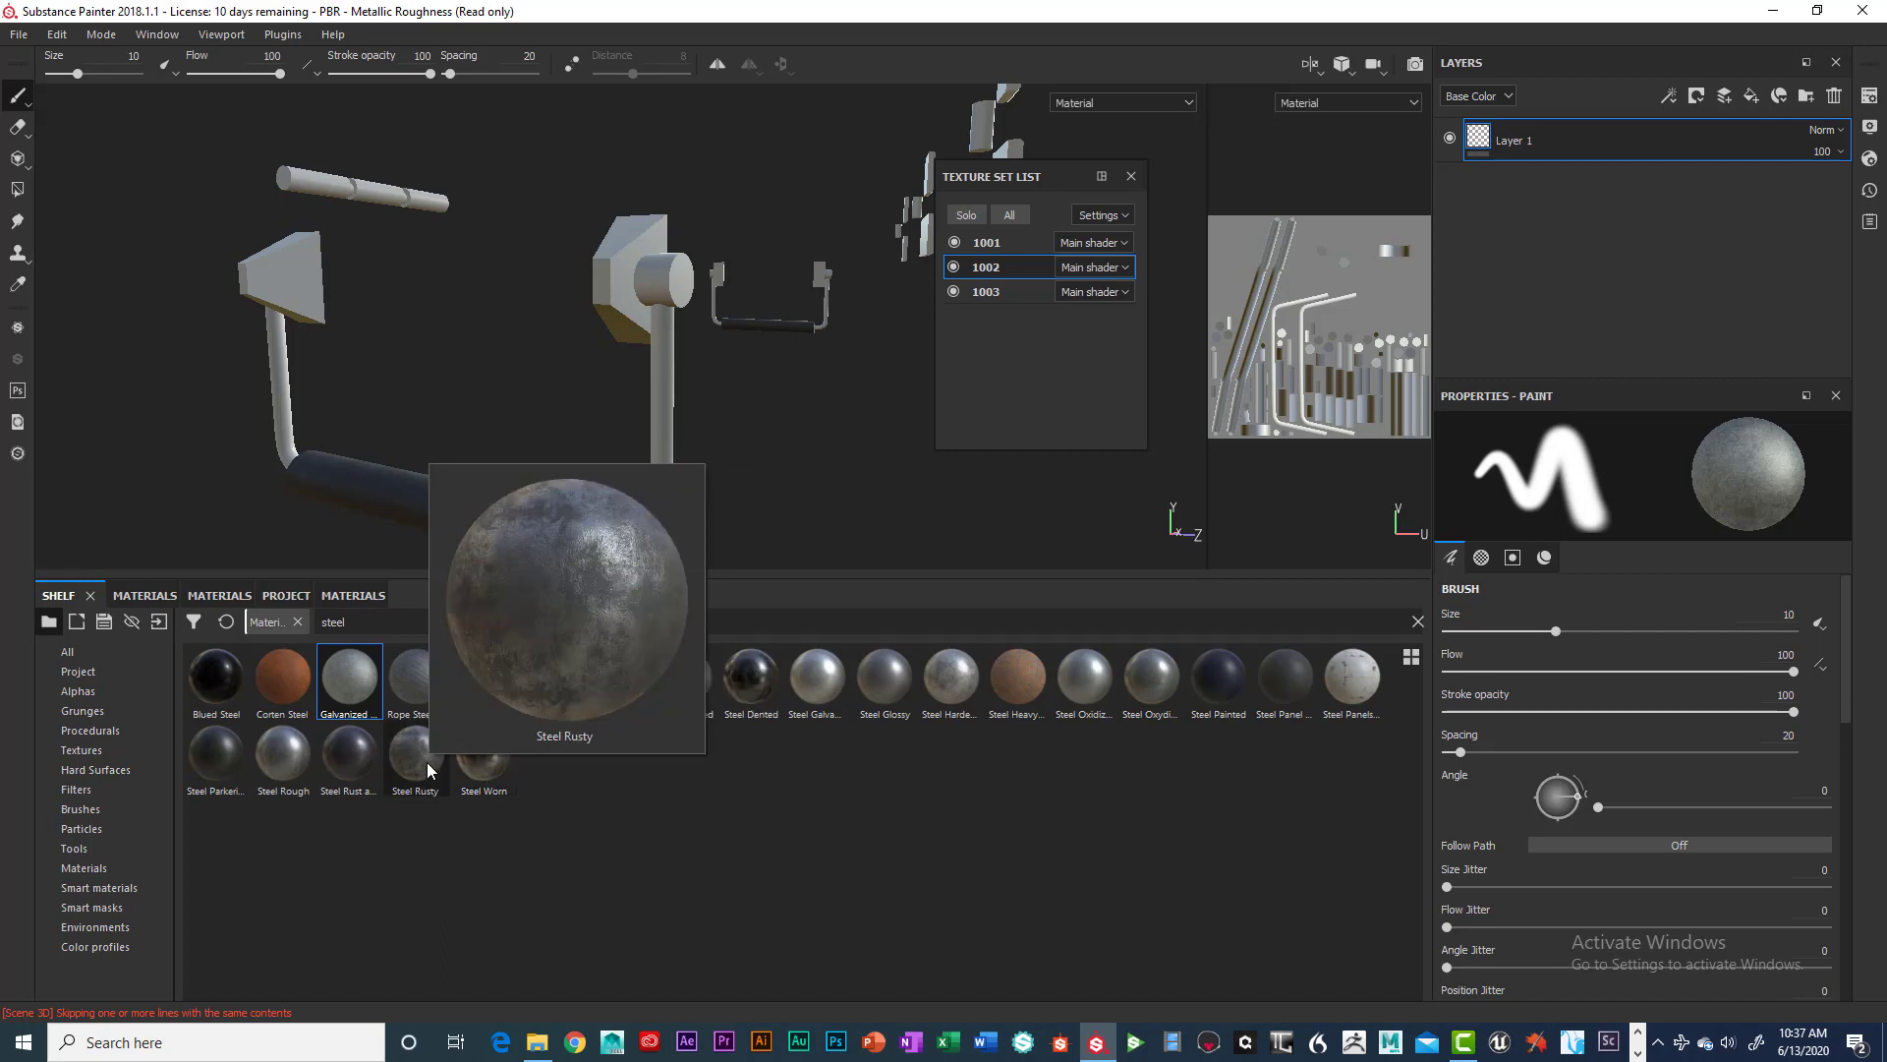
{"action": "left_click", "coordinate": [403, 753]}
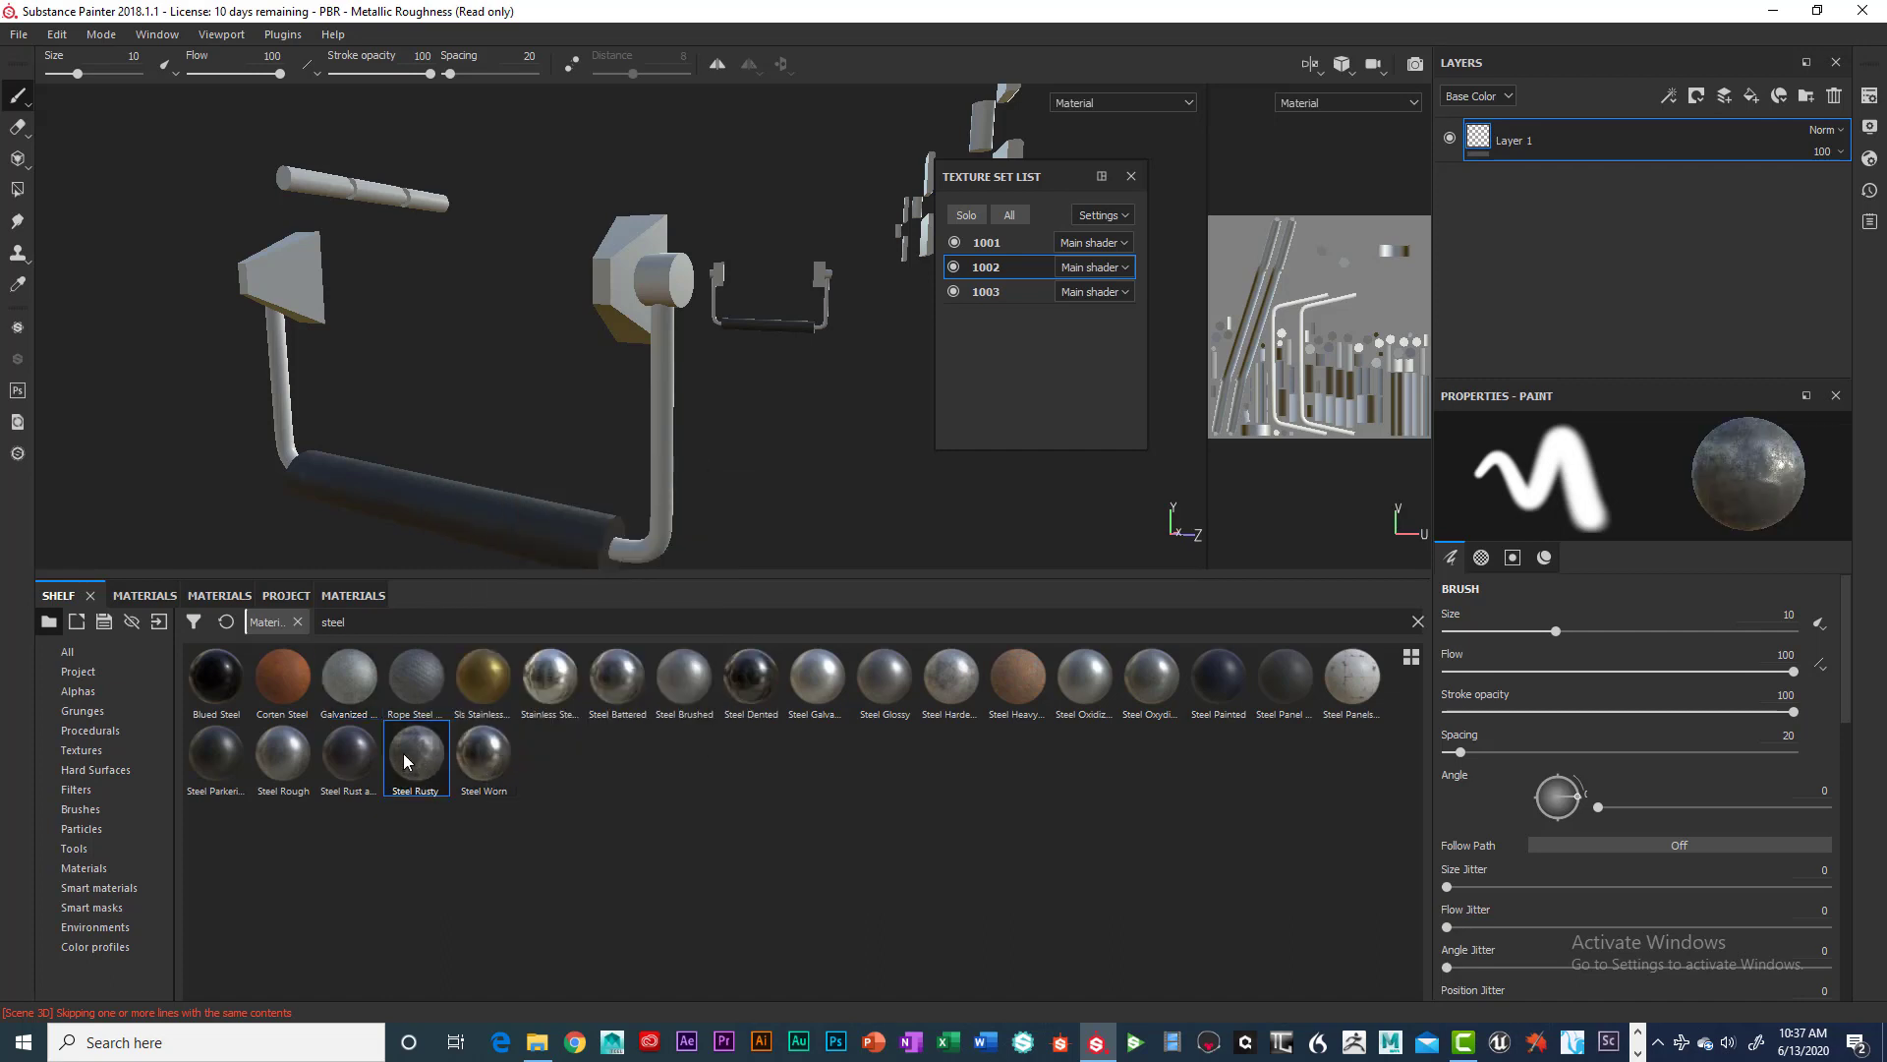
Add Steel Rusty as a fill layer beneath Layer 1 on texture set 1002 and set its UV scale to 2.96.
{"action": "left_click", "coordinate": [955, 266]}
{"action": "left_click", "coordinate": [954, 267]}
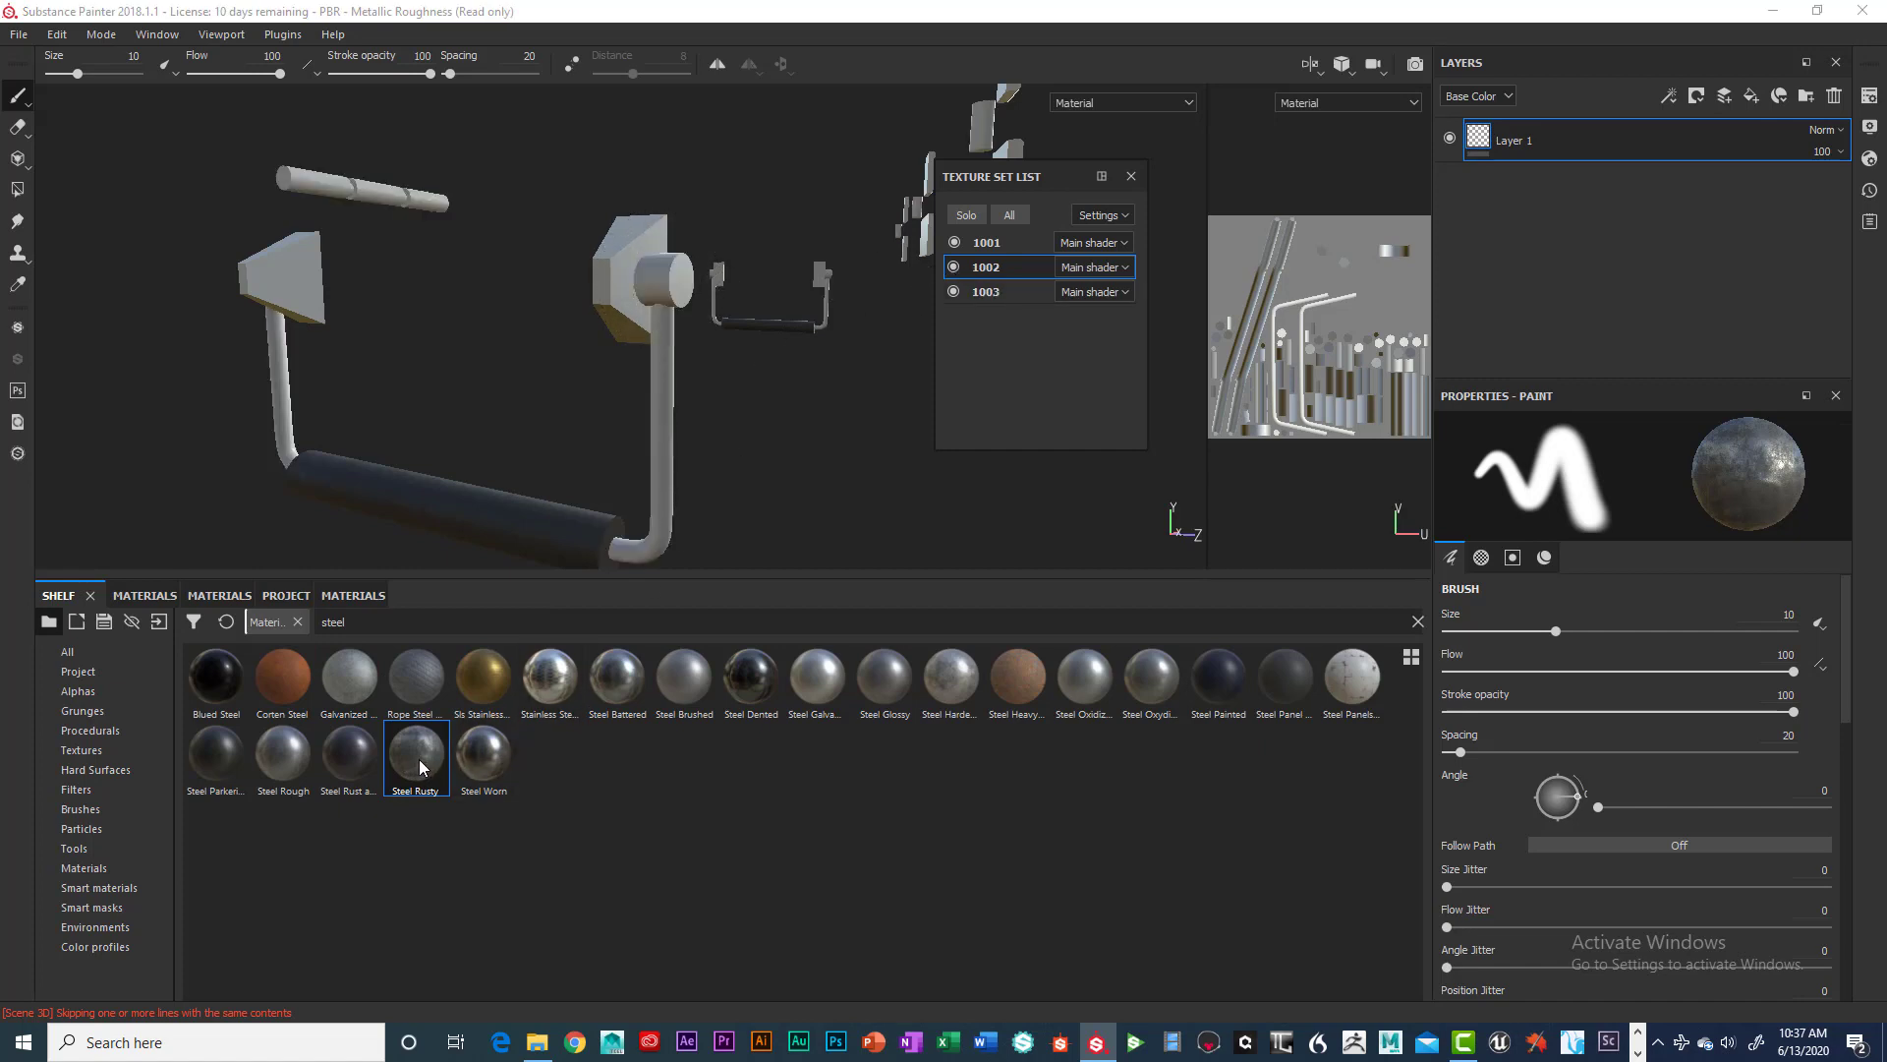
{"action": "left_click_drag", "start_coordinate": [421, 765], "coordinate": [1612, 152]}
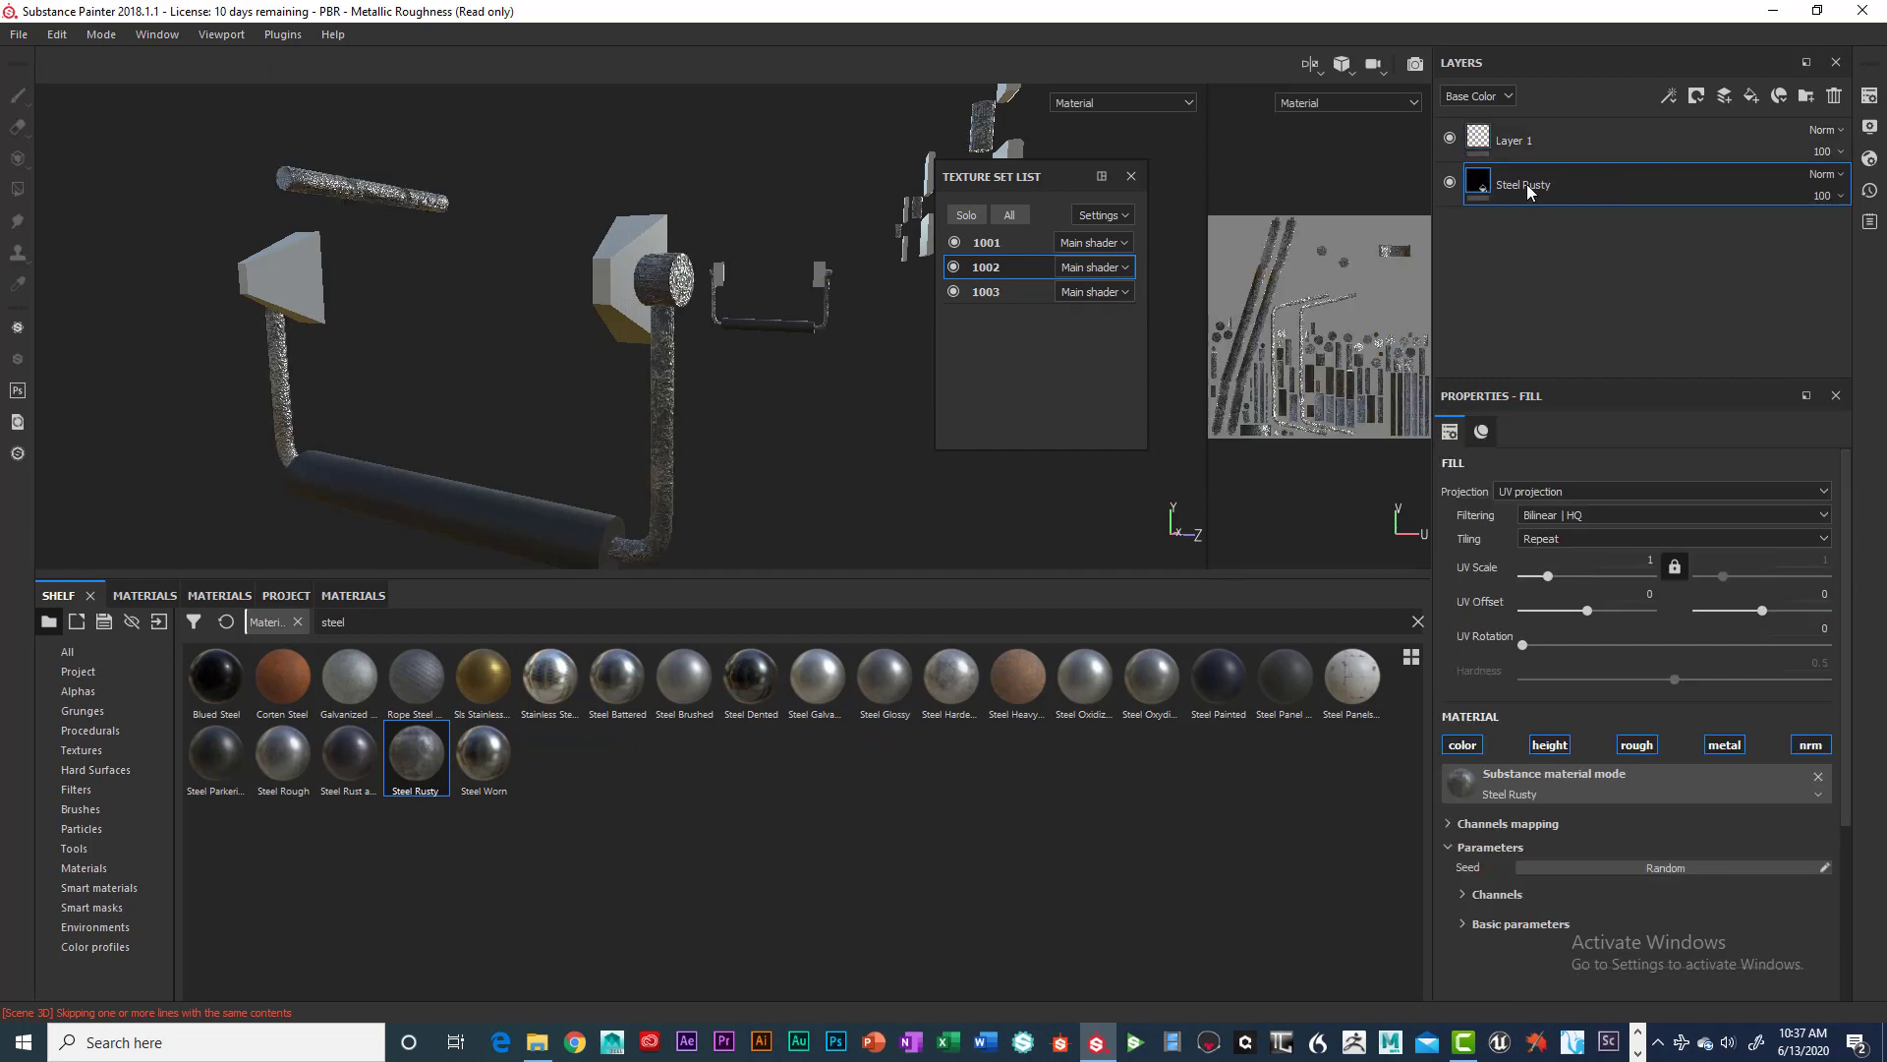
{"action": "left_click_drag", "start_coordinate": [1548, 576], "coordinate": [1562, 577]}
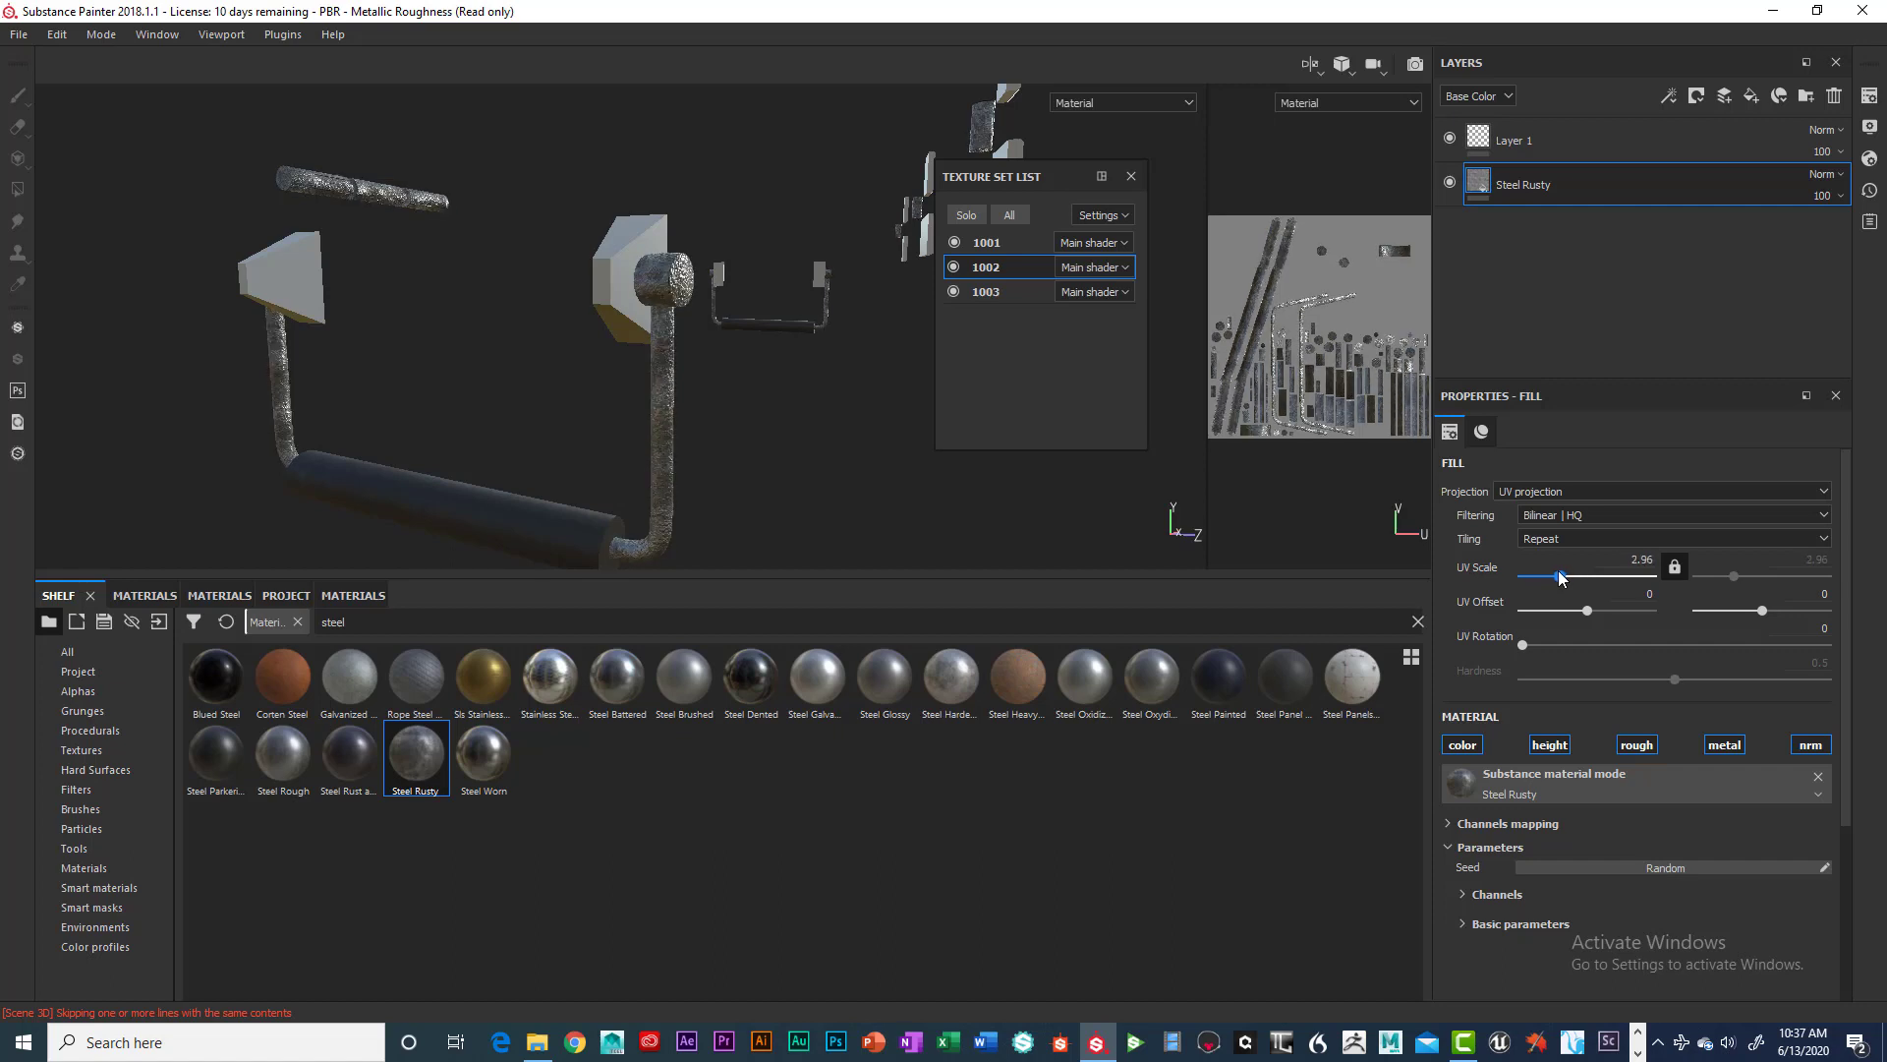
{"action": "left_click_drag", "start_coordinate": [737, 481], "coordinate": [747, 413], "text": "alt"}
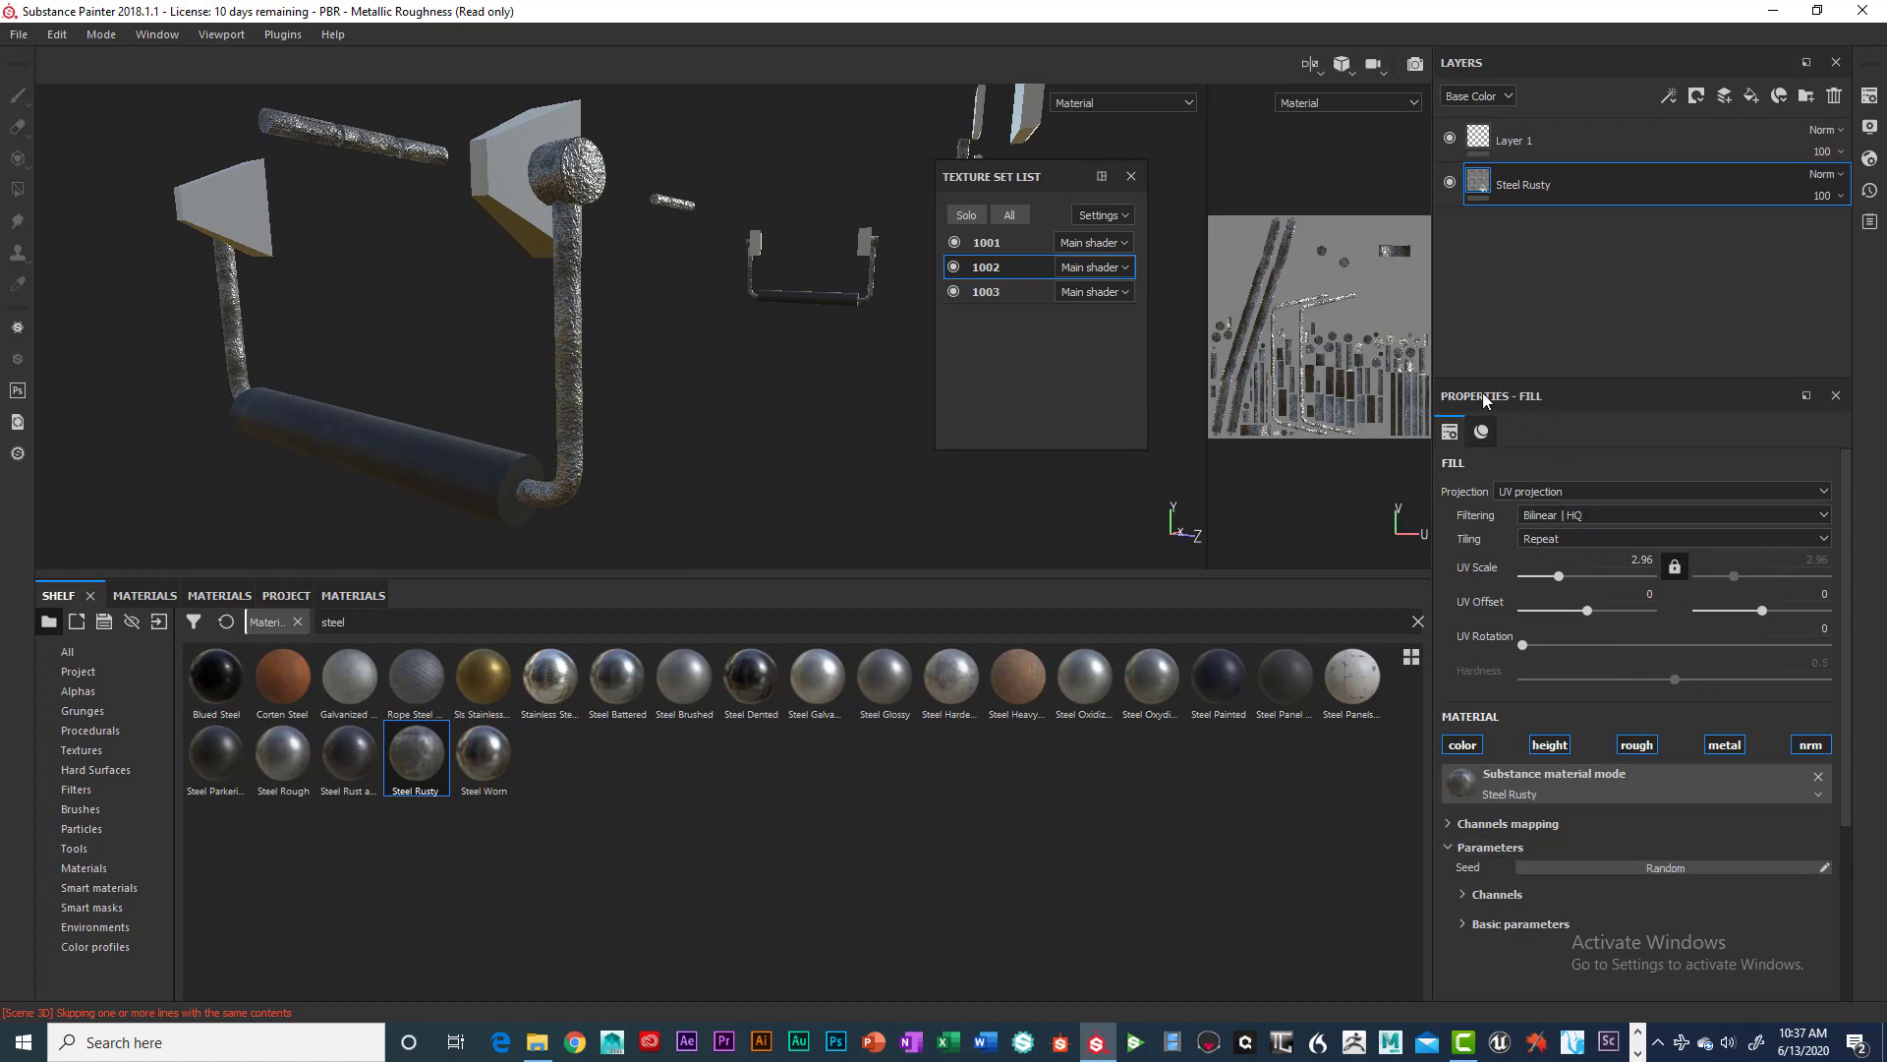
Examine the Steel Rusty fill's channel mapping, output channel switches and basic parameters.
{"action": "left_click", "coordinate": [1496, 431]}
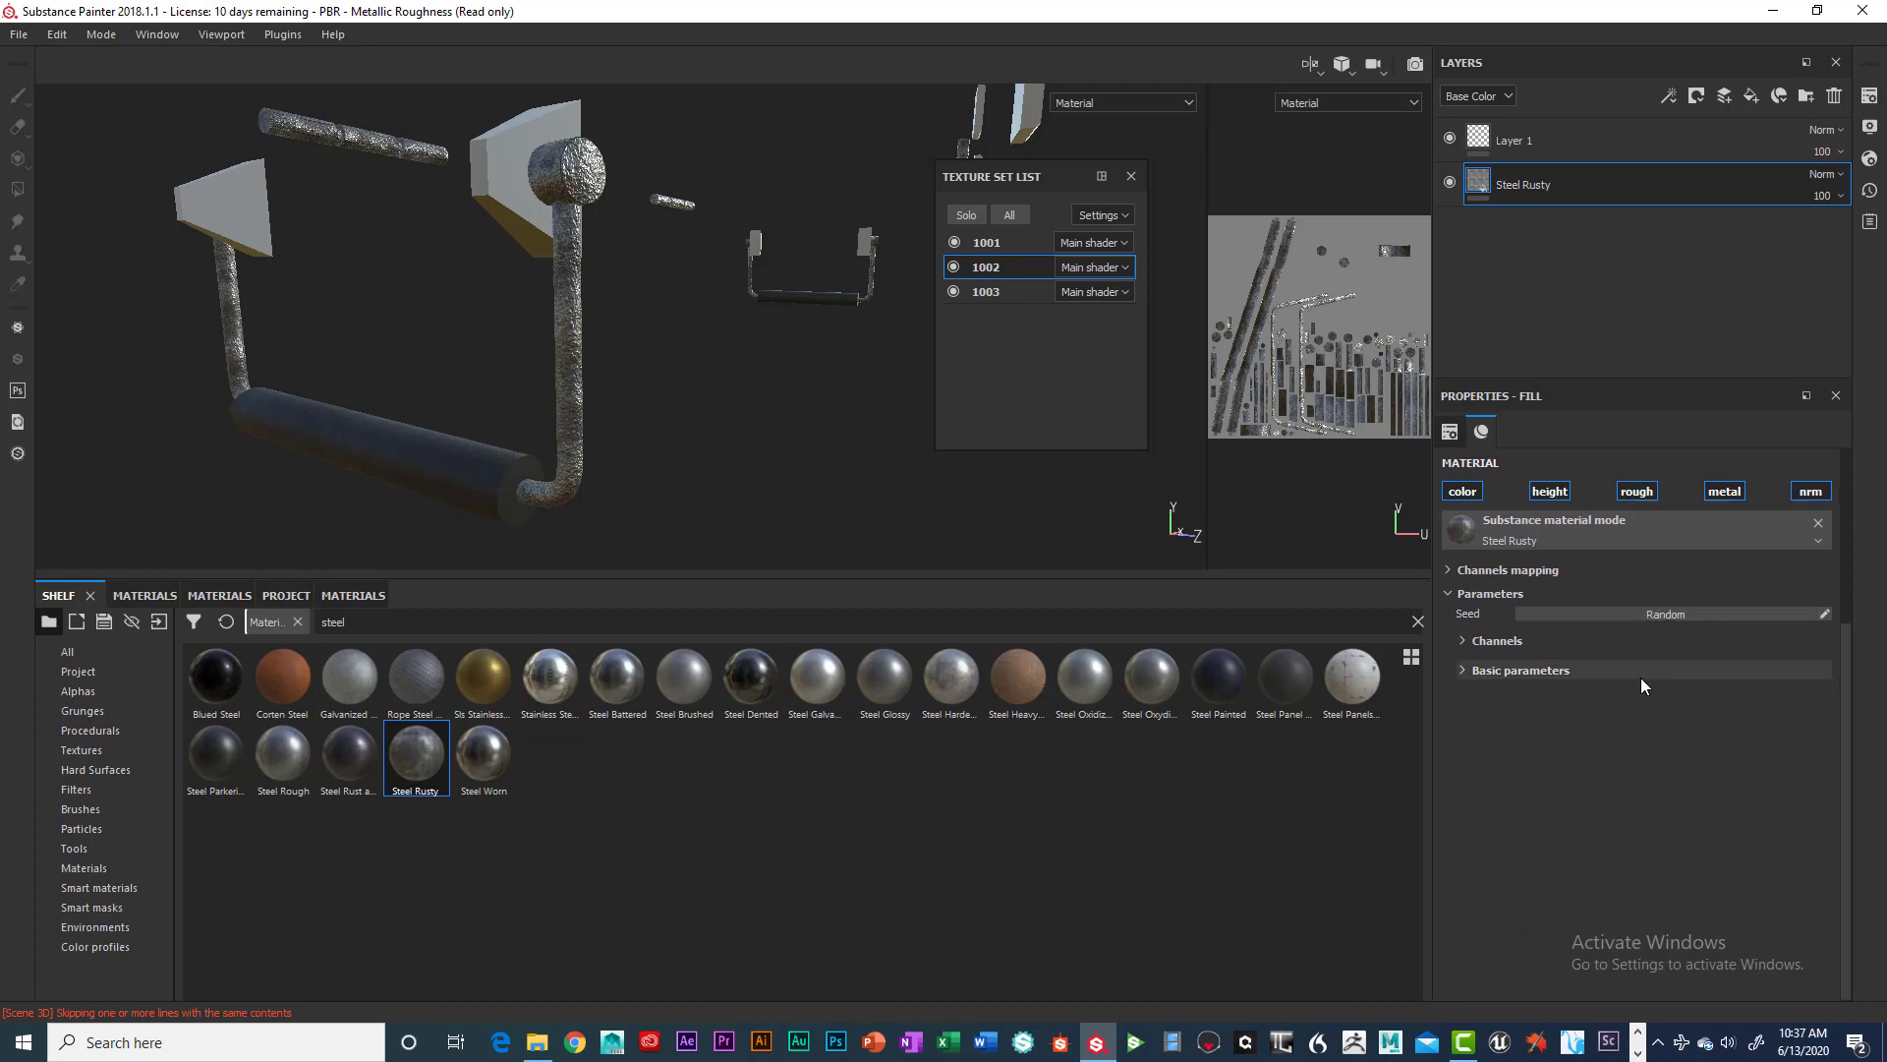
{"action": "scroll", "coordinate": [1617, 565], "scroll_direction": "up", "scroll_amount": 2}
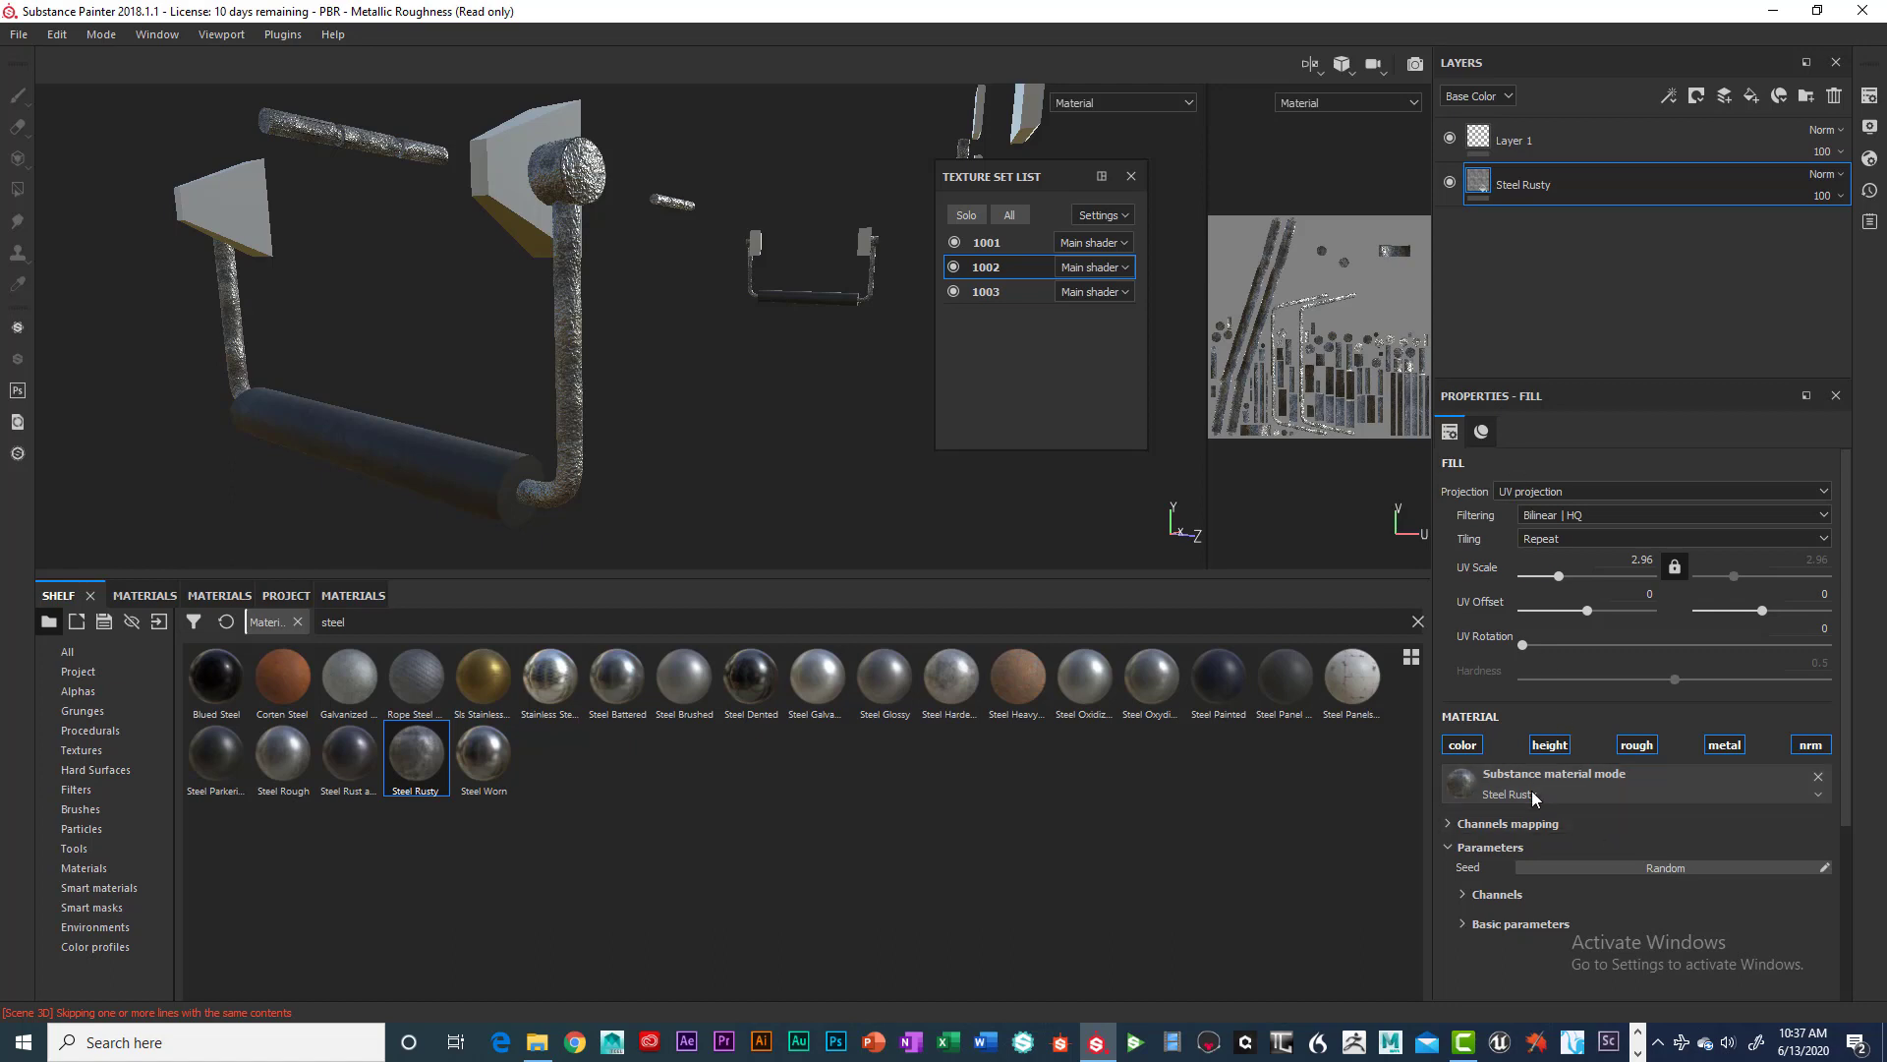
{"action": "scroll", "coordinate": [1612, 775], "scroll_direction": "down", "scroll_amount": 1}
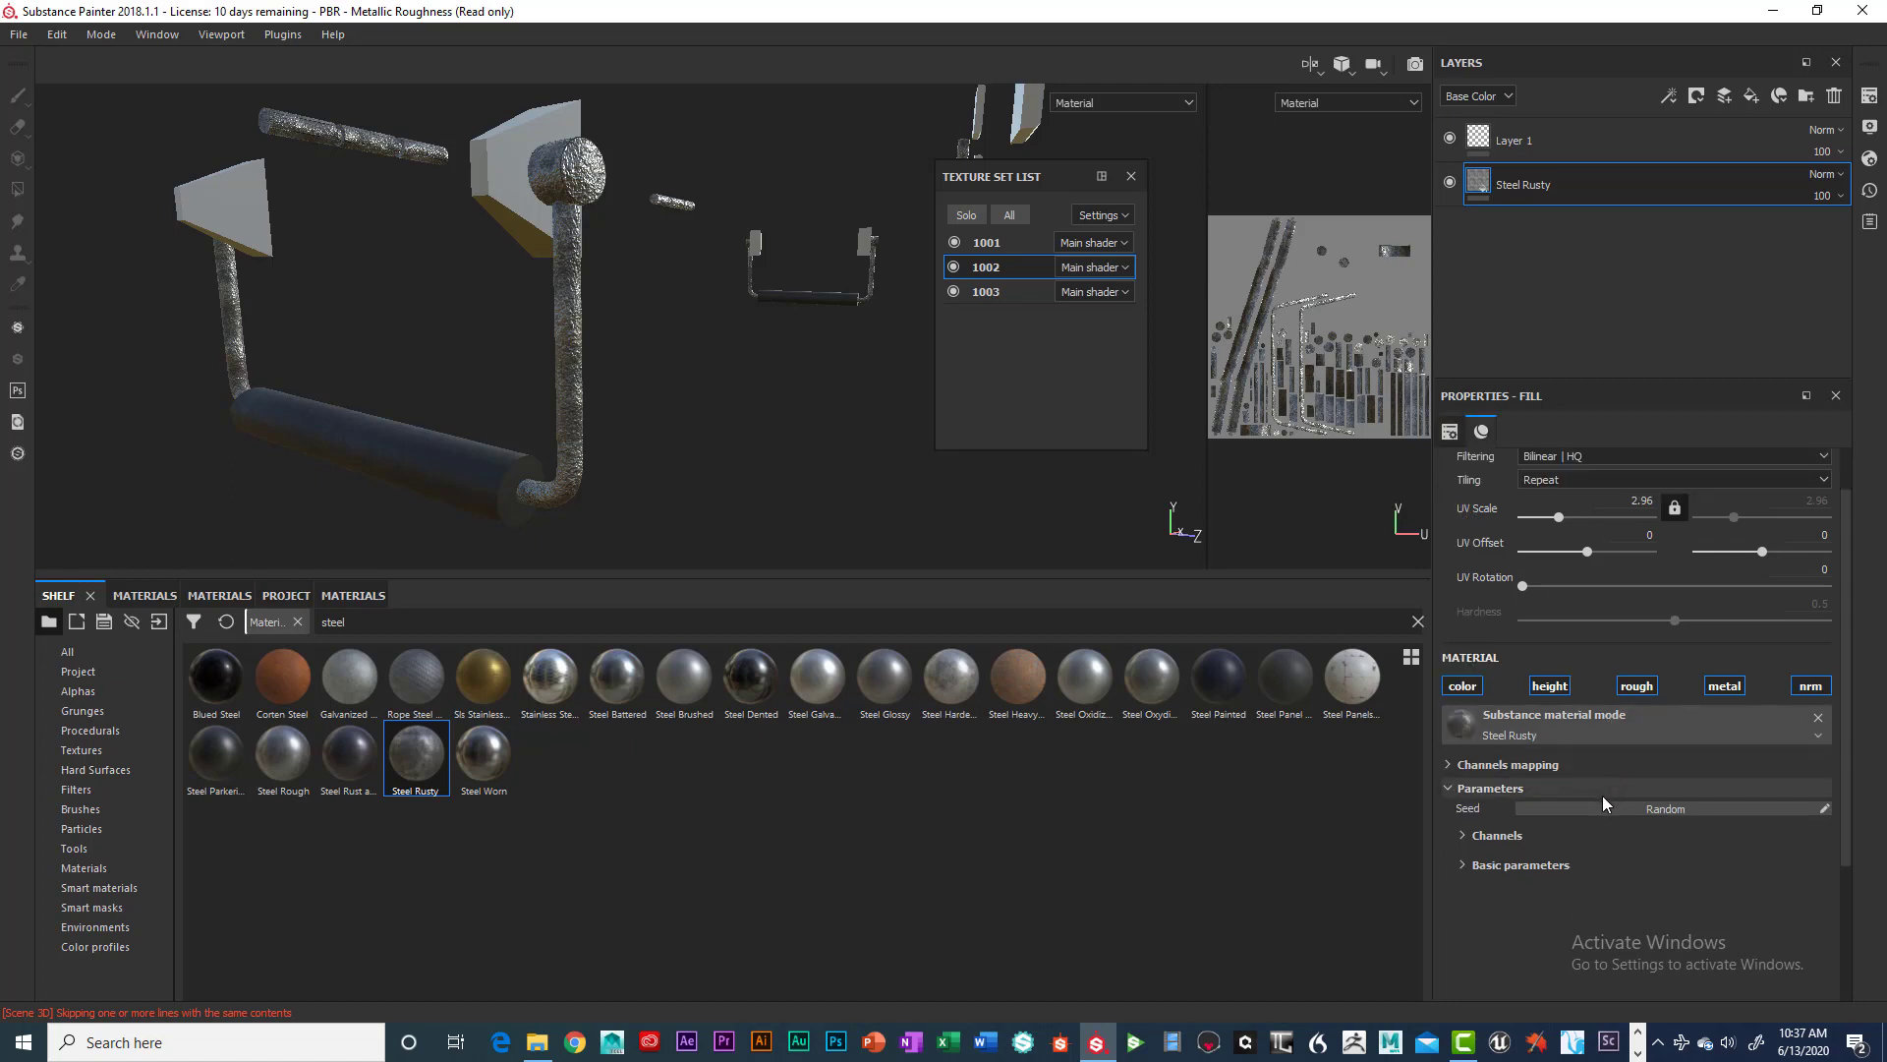
{"action": "left_click", "coordinate": [1450, 766]}
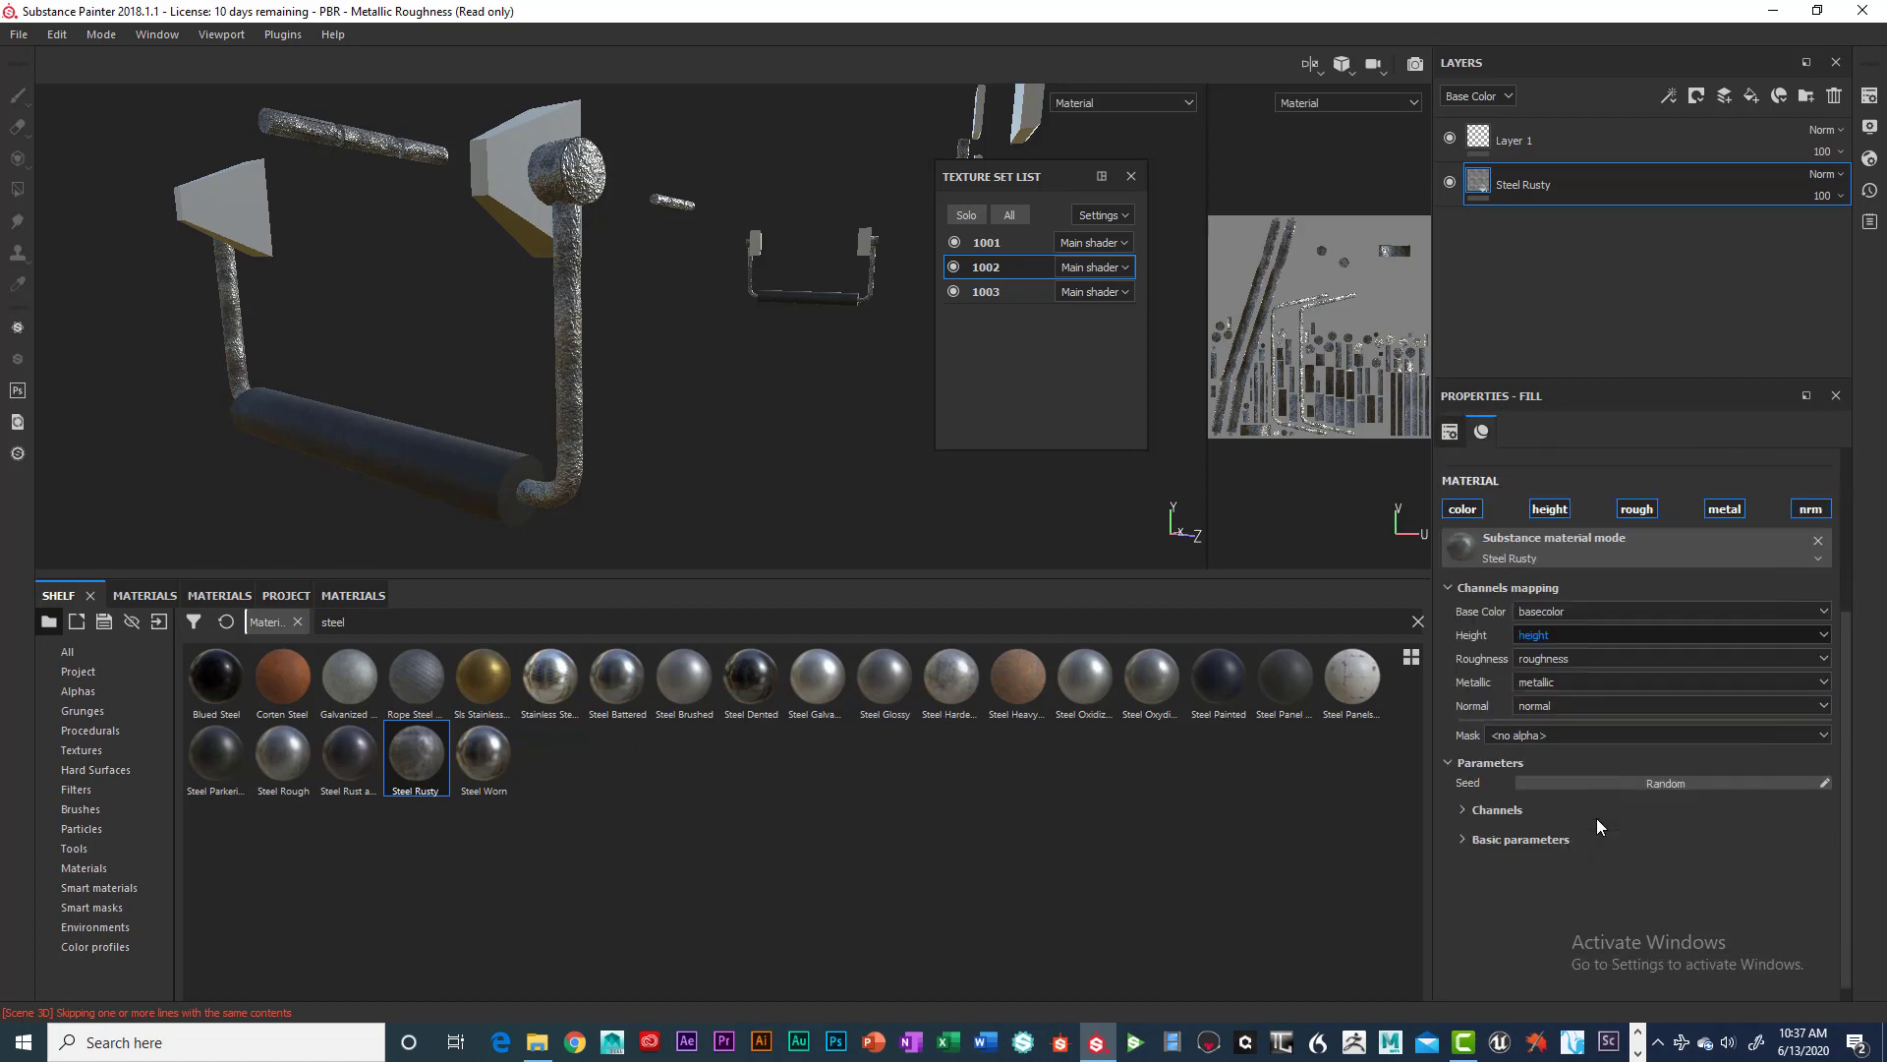
{"action": "scroll", "coordinate": [1596, 818], "scroll_direction": "down", "scroll_amount": 1}
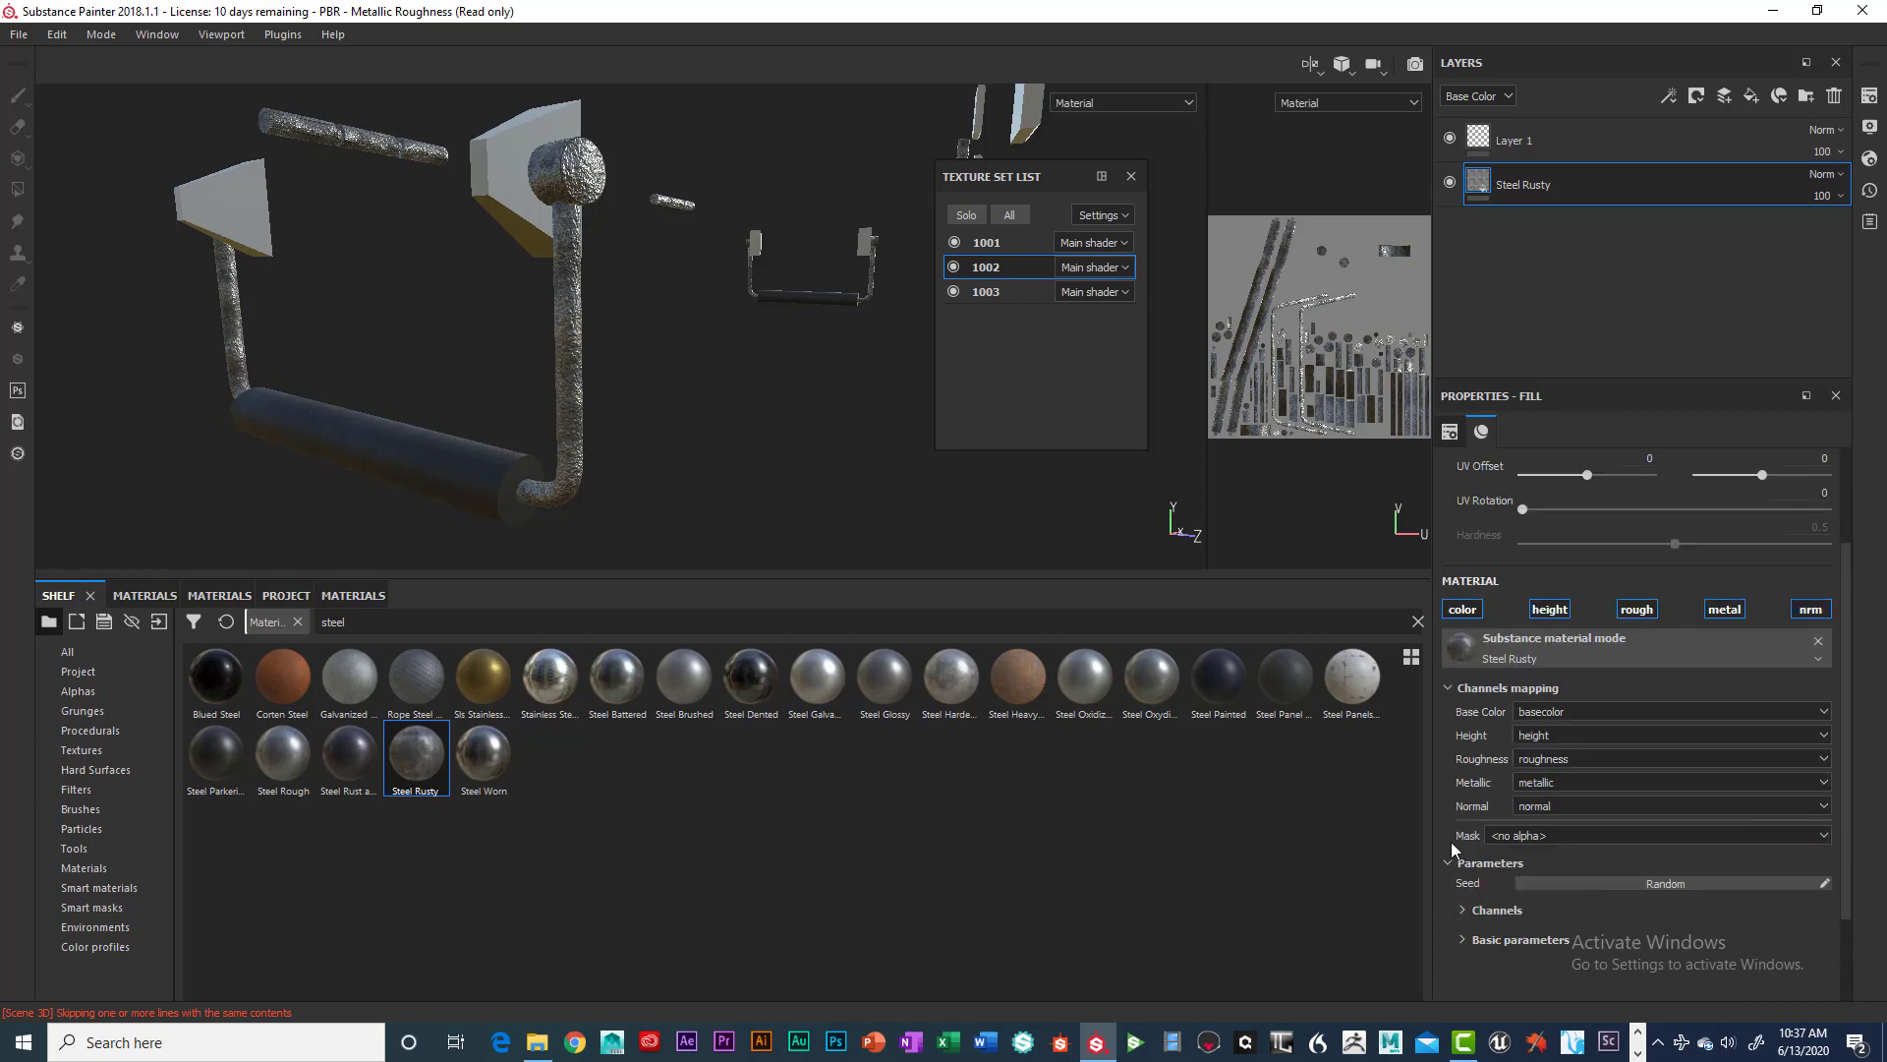
{"action": "scroll", "coordinate": [1607, 516], "scroll_direction": "up", "scroll_amount": 1}
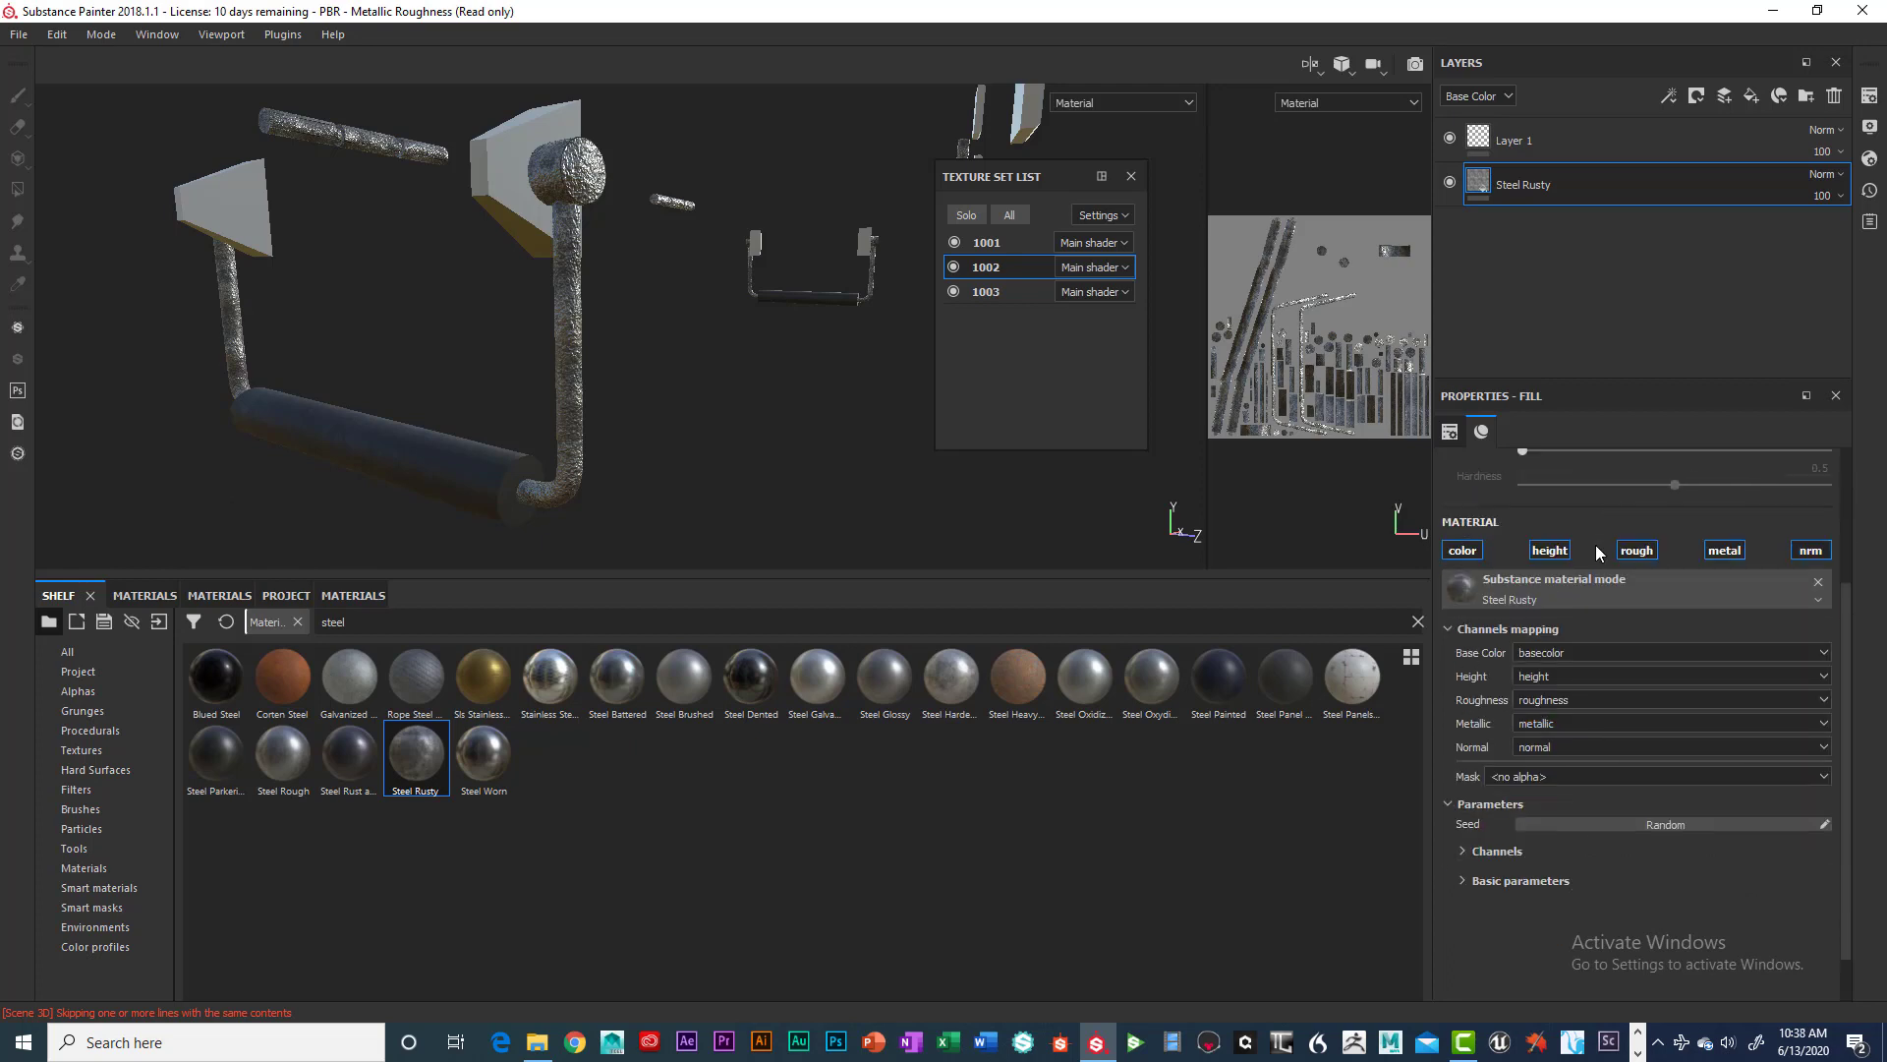
{"action": "scroll", "coordinate": [1632, 669], "scroll_direction": "down", "scroll_amount": 3}
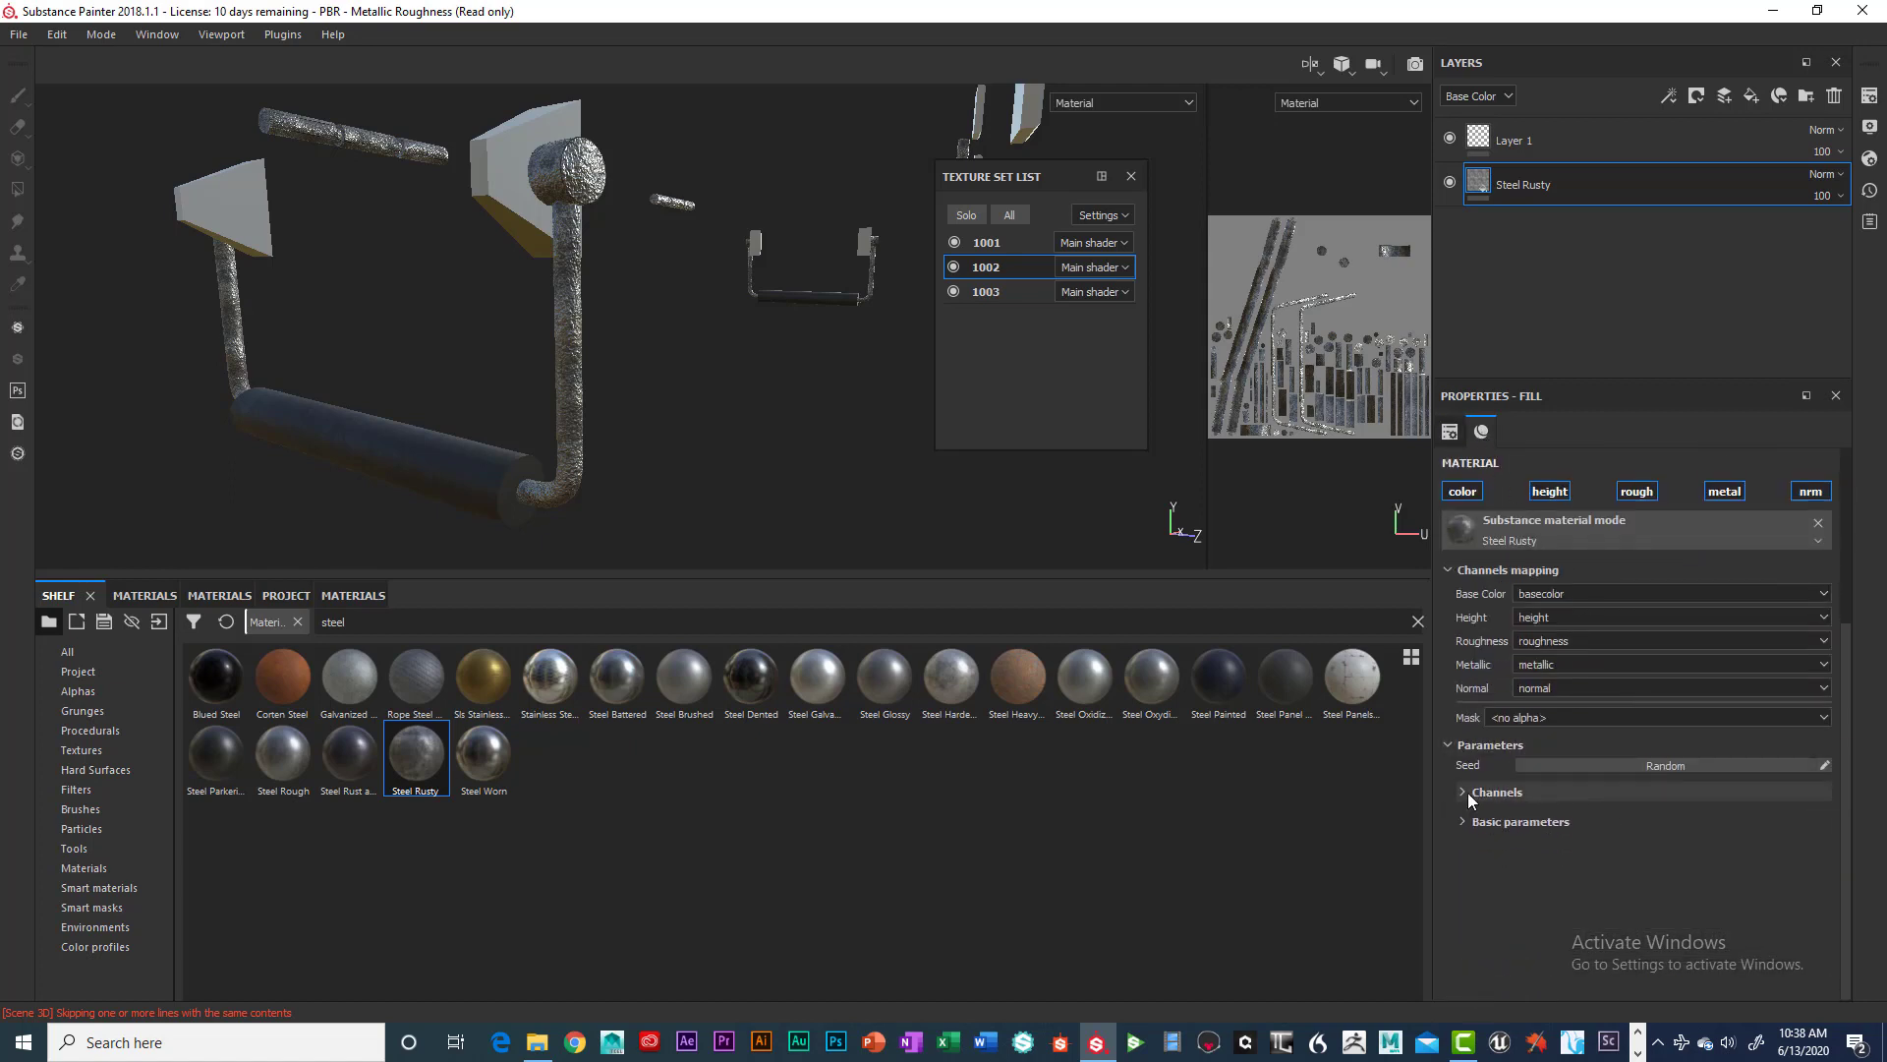
{"action": "left_click", "coordinate": [1464, 792]}
{"action": "scroll", "coordinate": [1603, 806], "scroll_direction": "up", "scroll_amount": 2}
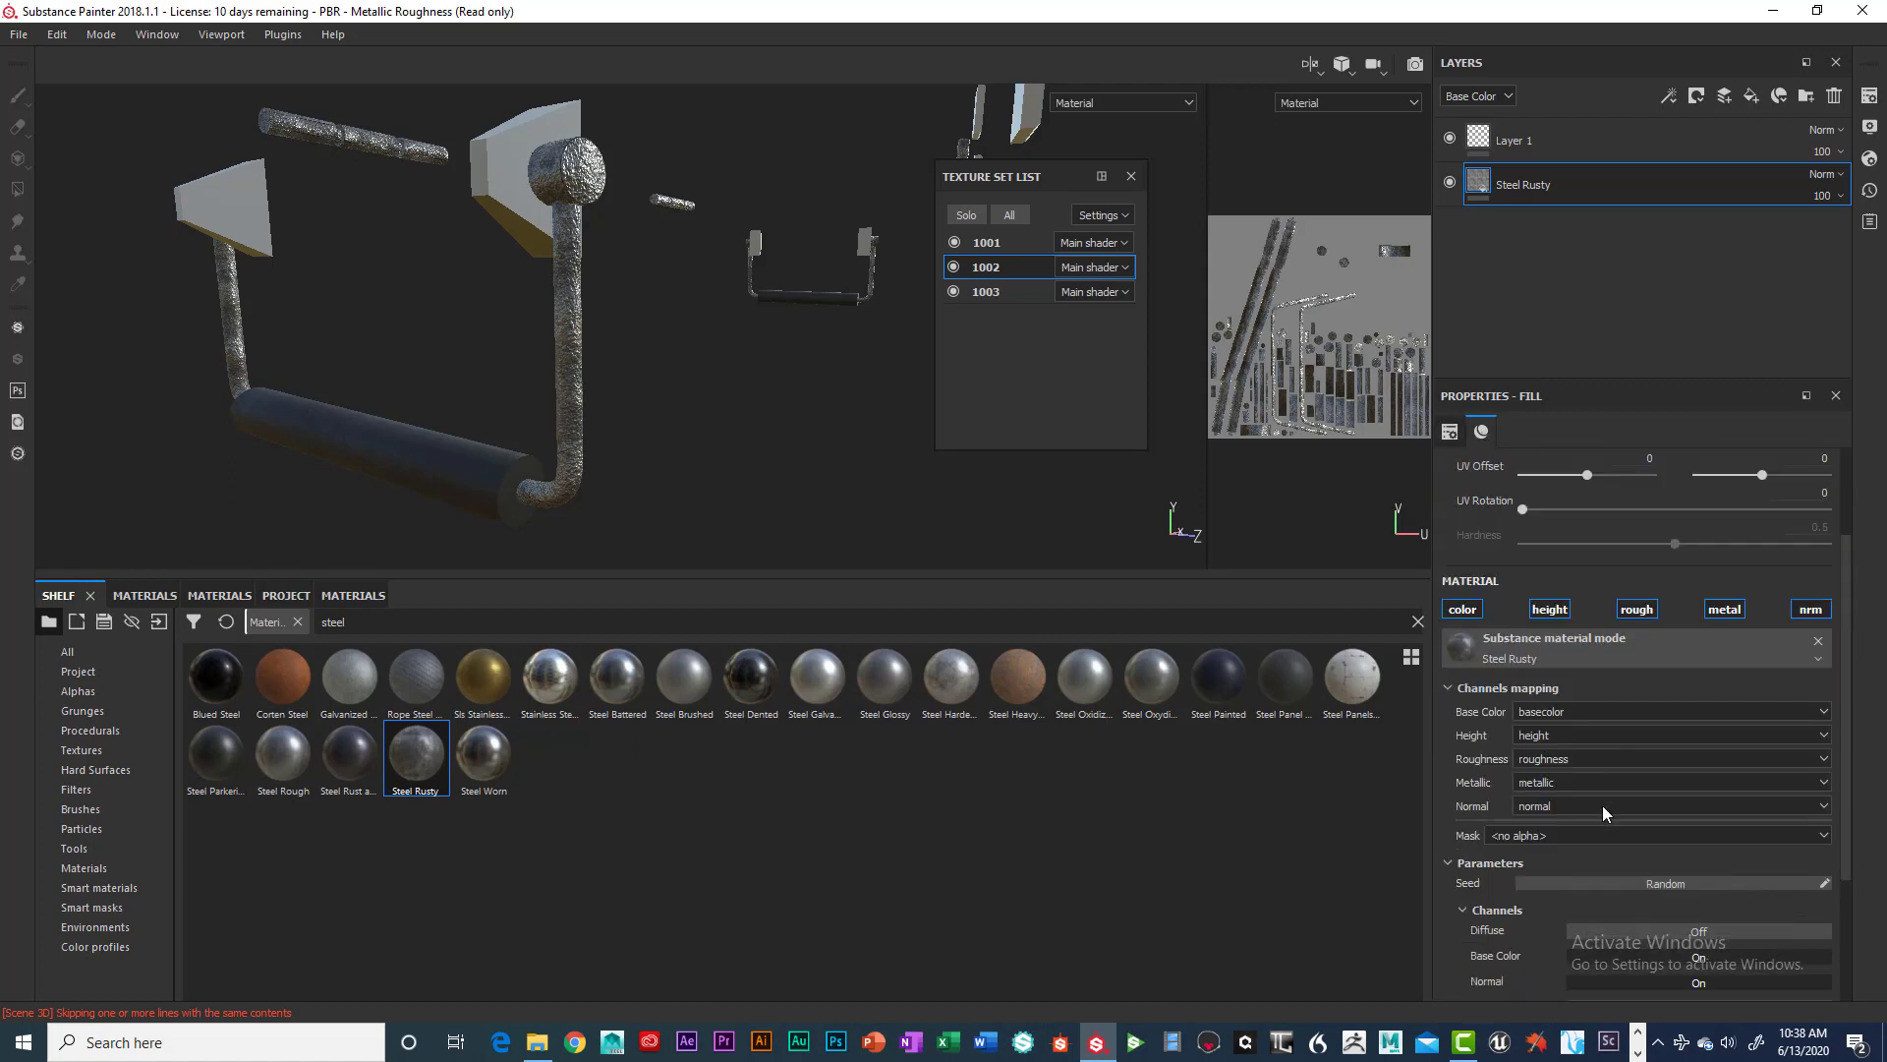
{"action": "scroll", "coordinate": [1602, 805], "scroll_direction": "down", "scroll_amount": 3}
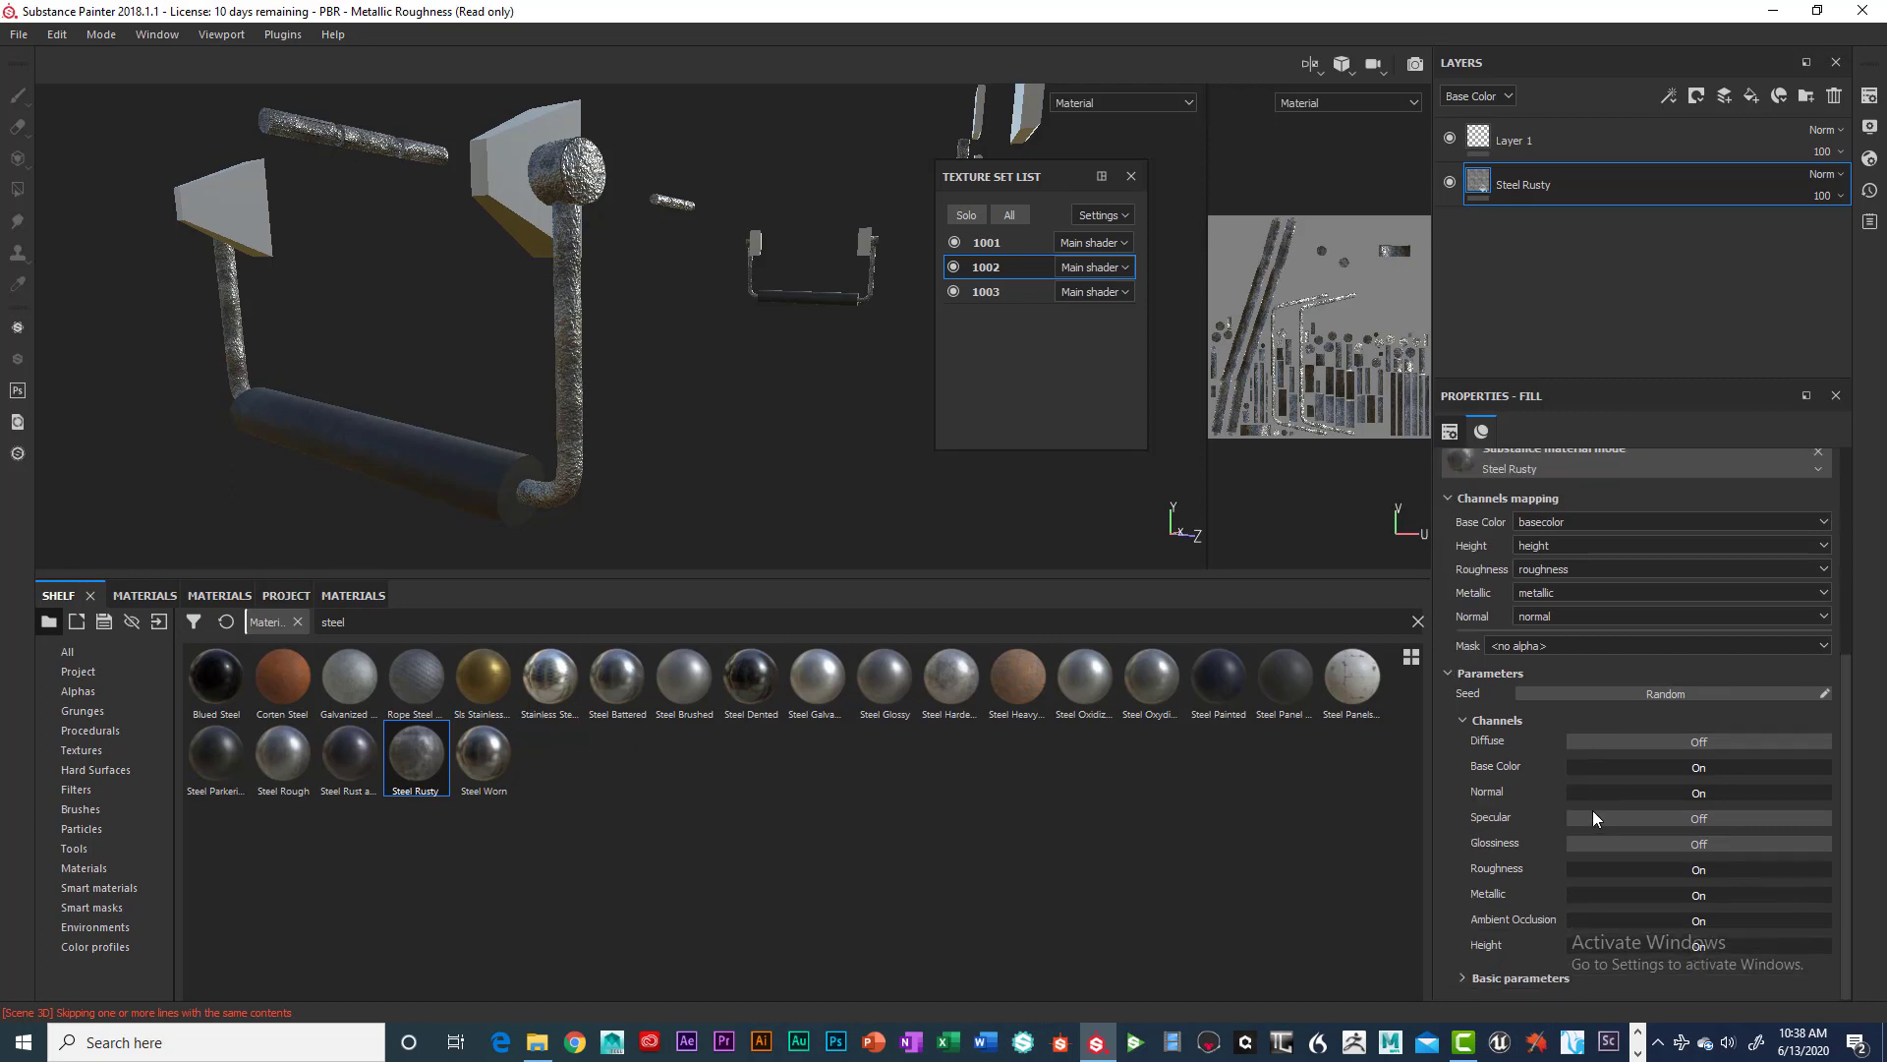
{"action": "left_click", "coordinate": [1462, 975]}
{"action": "scroll", "coordinate": [1630, 905], "scroll_direction": "down", "scroll_amount": 6}
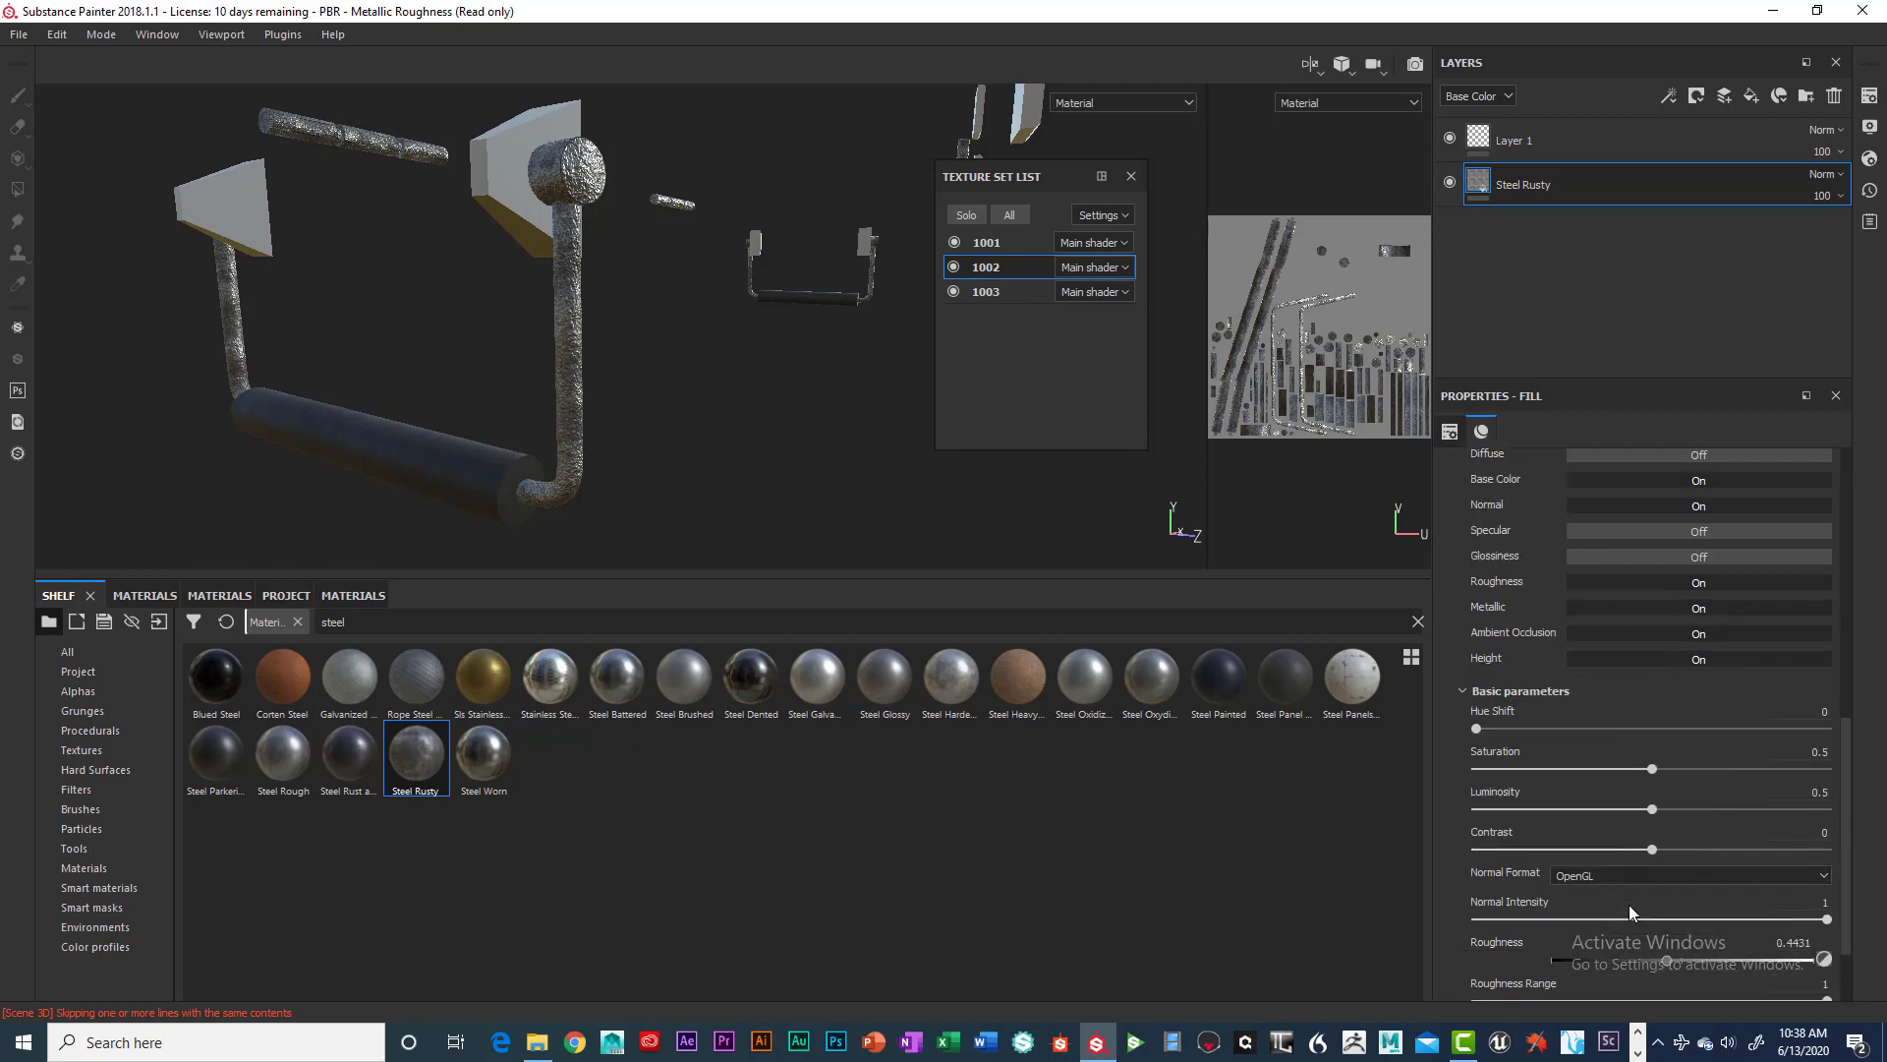
{"action": "scroll", "coordinate": [1630, 912], "scroll_direction": "down", "scroll_amount": 1}
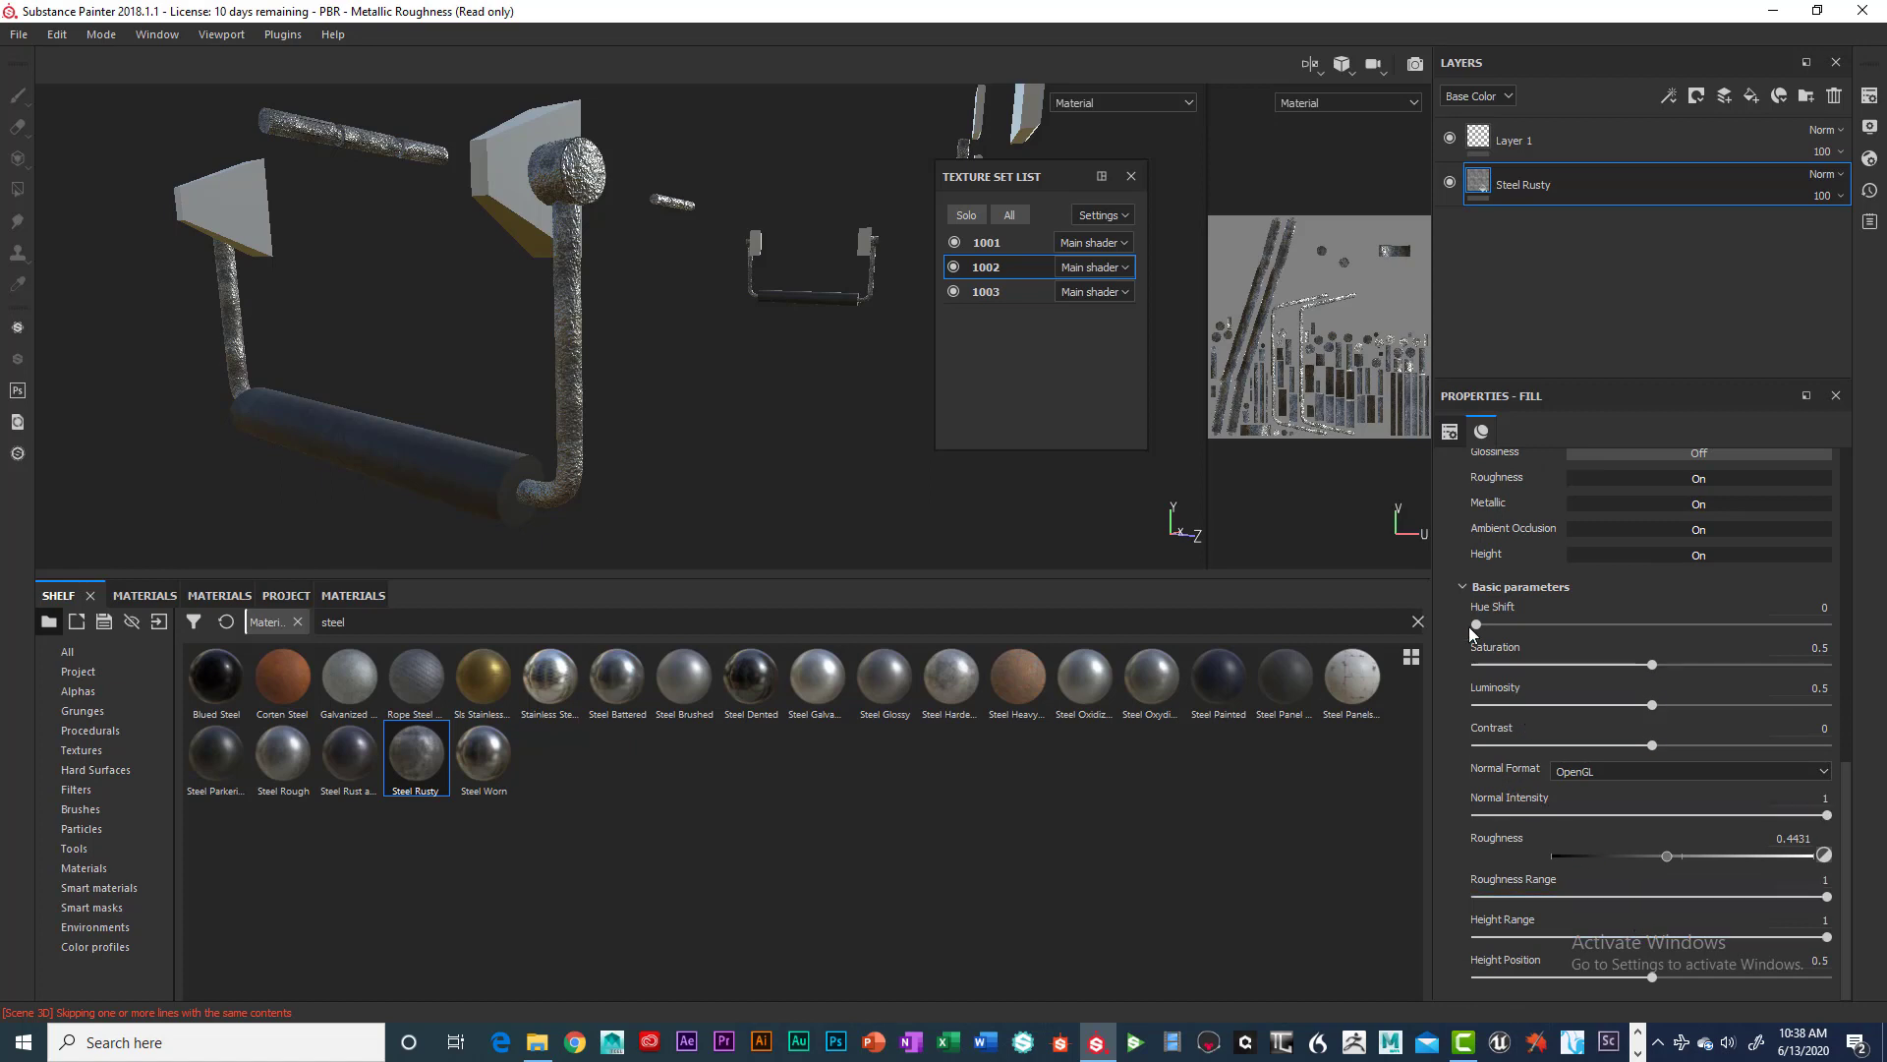
Set the Steel Rusty fill's saturation to 0.66, luminosity to 0.52 and contrast to 0.21.
{"action": "left_click_drag", "start_coordinate": [1651, 665], "coordinate": [1707, 674]}
{"action": "left_click_drag", "start_coordinate": [814, 466], "coordinate": [944, 476], "text": "alt"}
{"action": "middle_click_drag", "start_coordinate": [845, 432], "coordinate": [970, 512], "text": "alt"}
{"action": "left_click_drag", "start_coordinate": [970, 513], "coordinate": [910, 541], "text": "alt"}
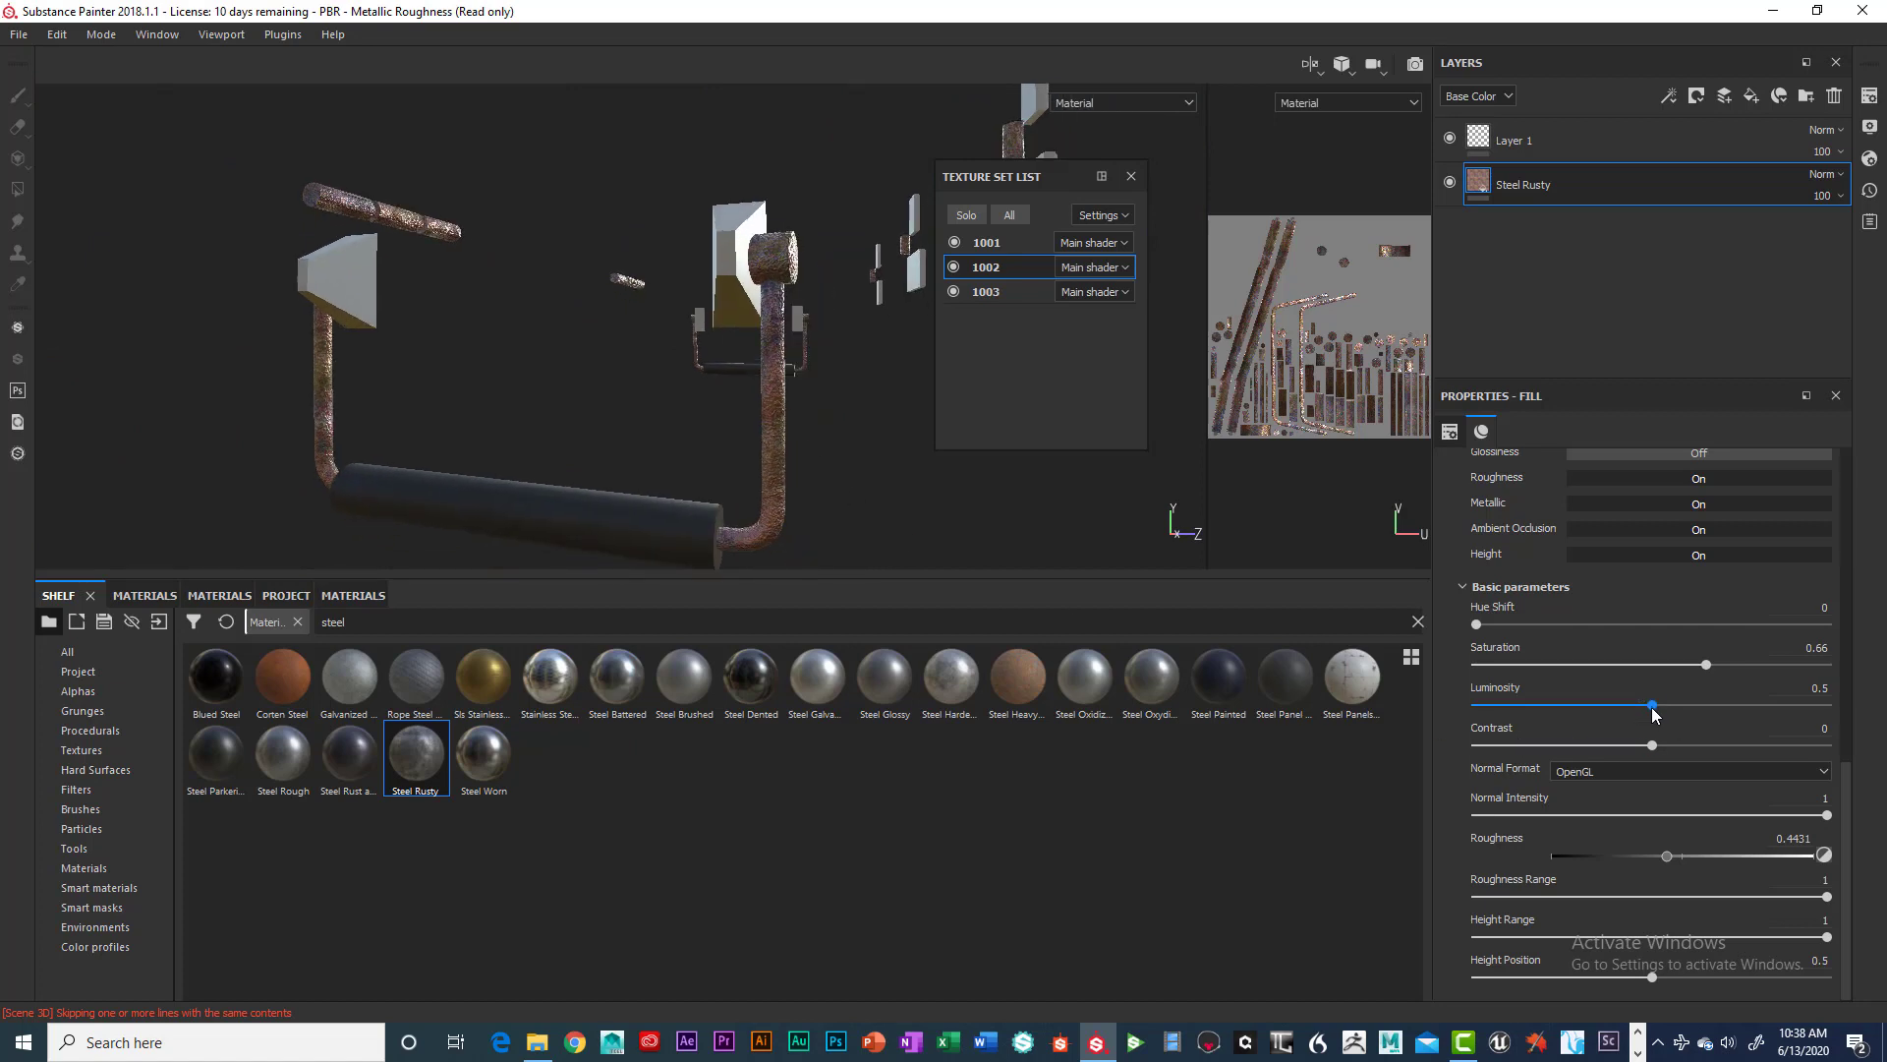
{"action": "left_click_drag", "start_coordinate": [1652, 705], "coordinate": [1690, 763]}
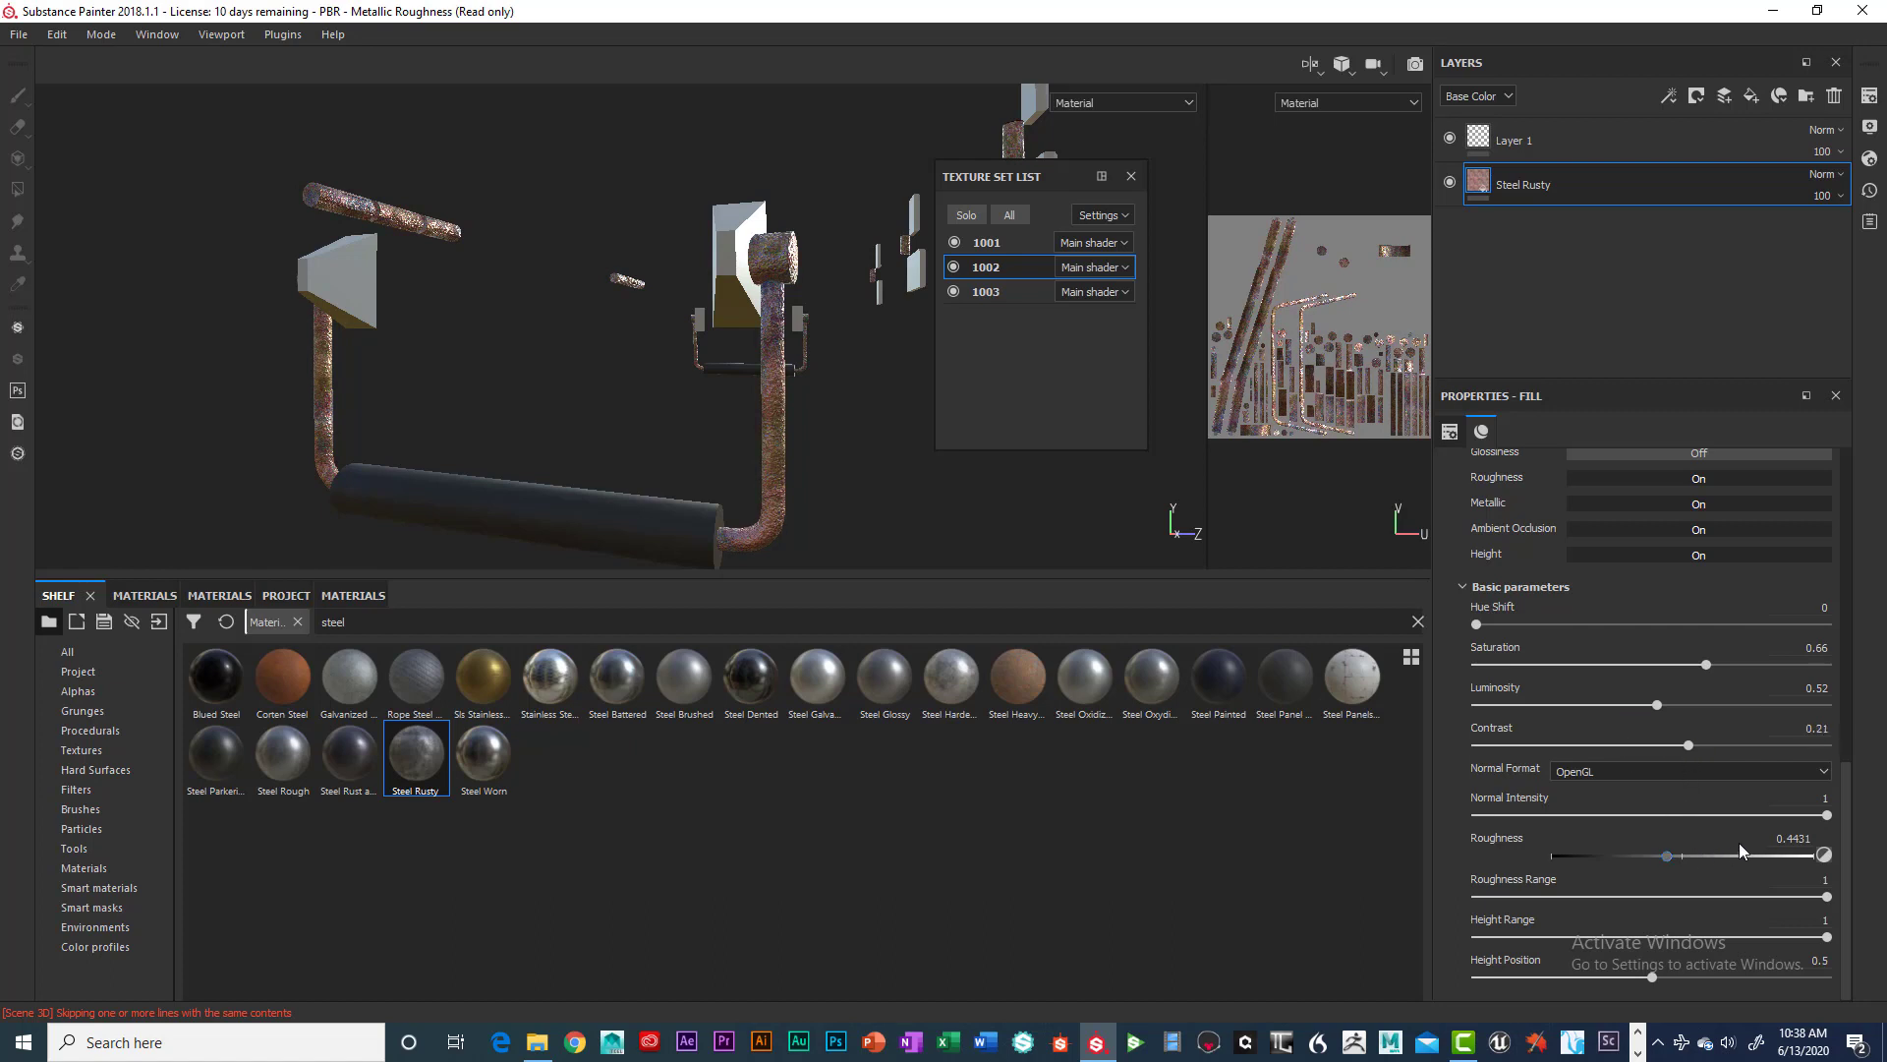
{"action": "left_click_drag", "start_coordinate": [762, 328], "coordinate": [639, 366], "text": "alt"}
Narrow the floating texture set list so it covers less of the 3D view.
{"action": "left_click_drag", "start_coordinate": [935, 409], "coordinate": [780, 407]}
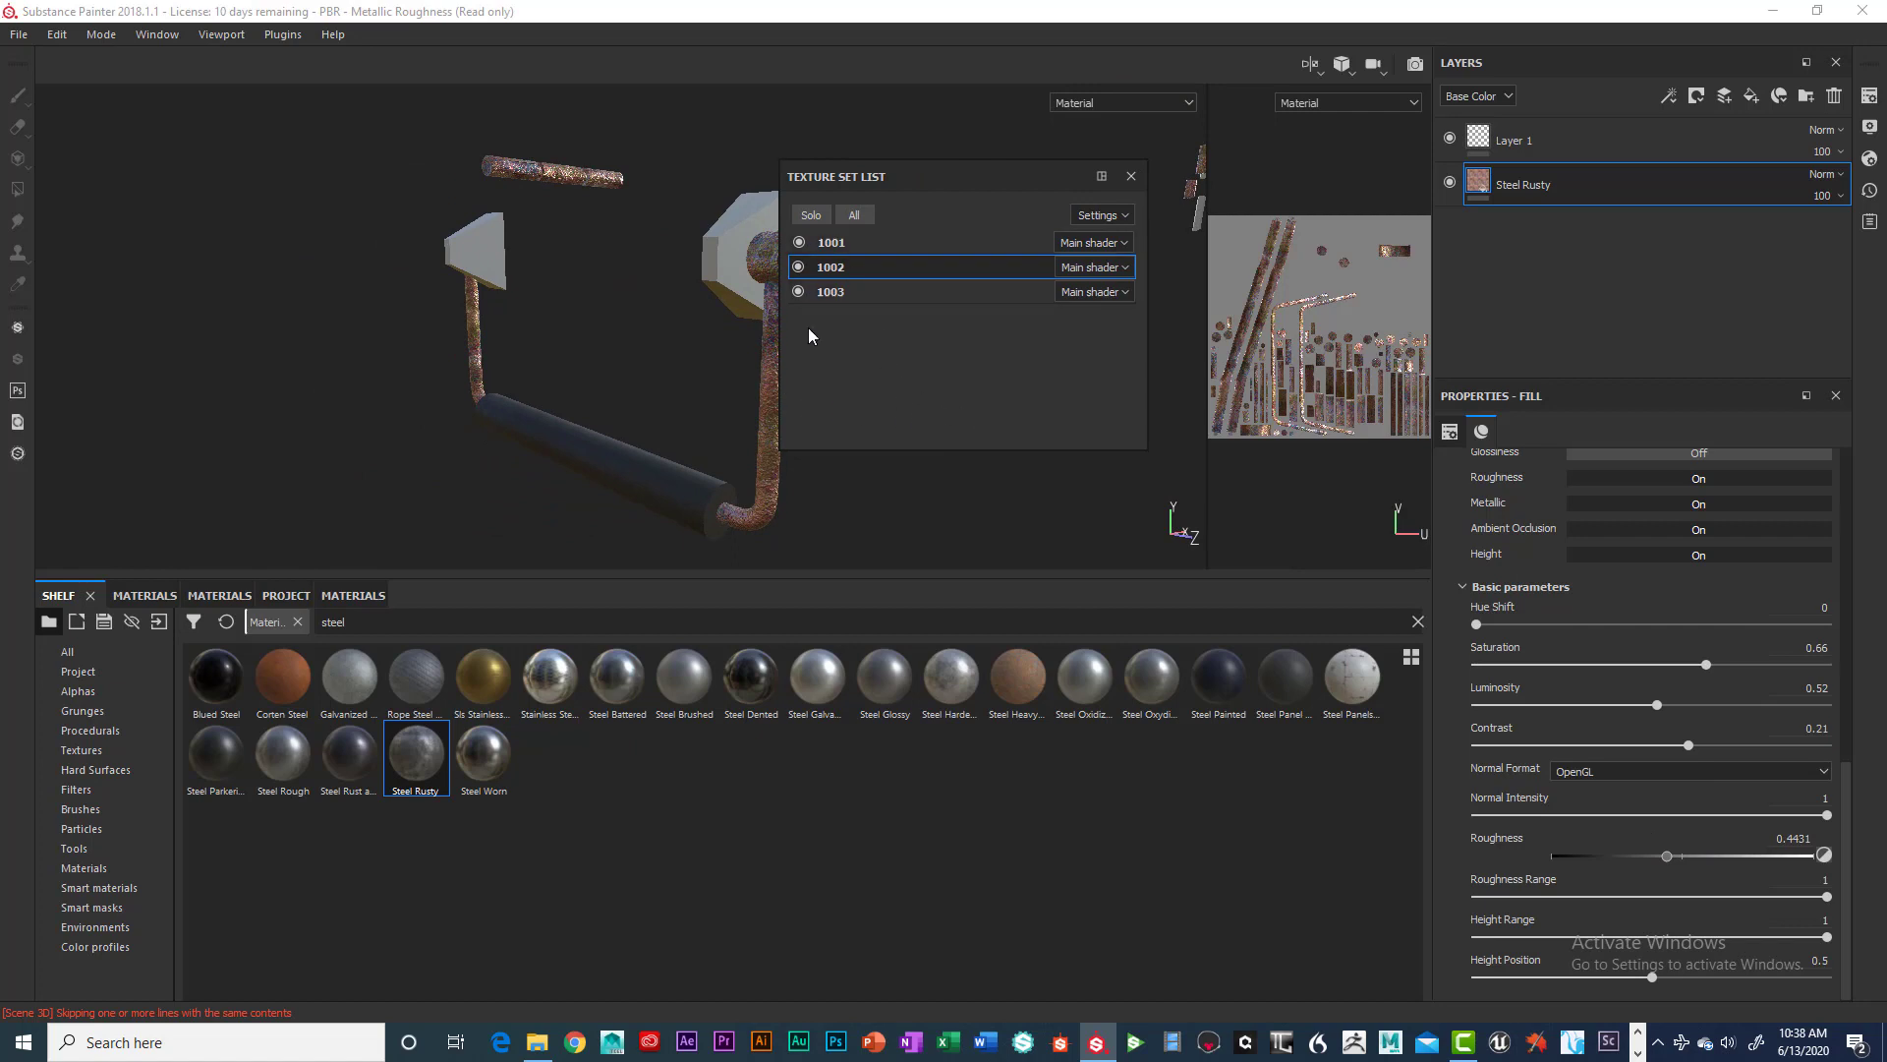
{"action": "left_click_drag", "start_coordinate": [781, 350], "coordinate": [964, 364]}
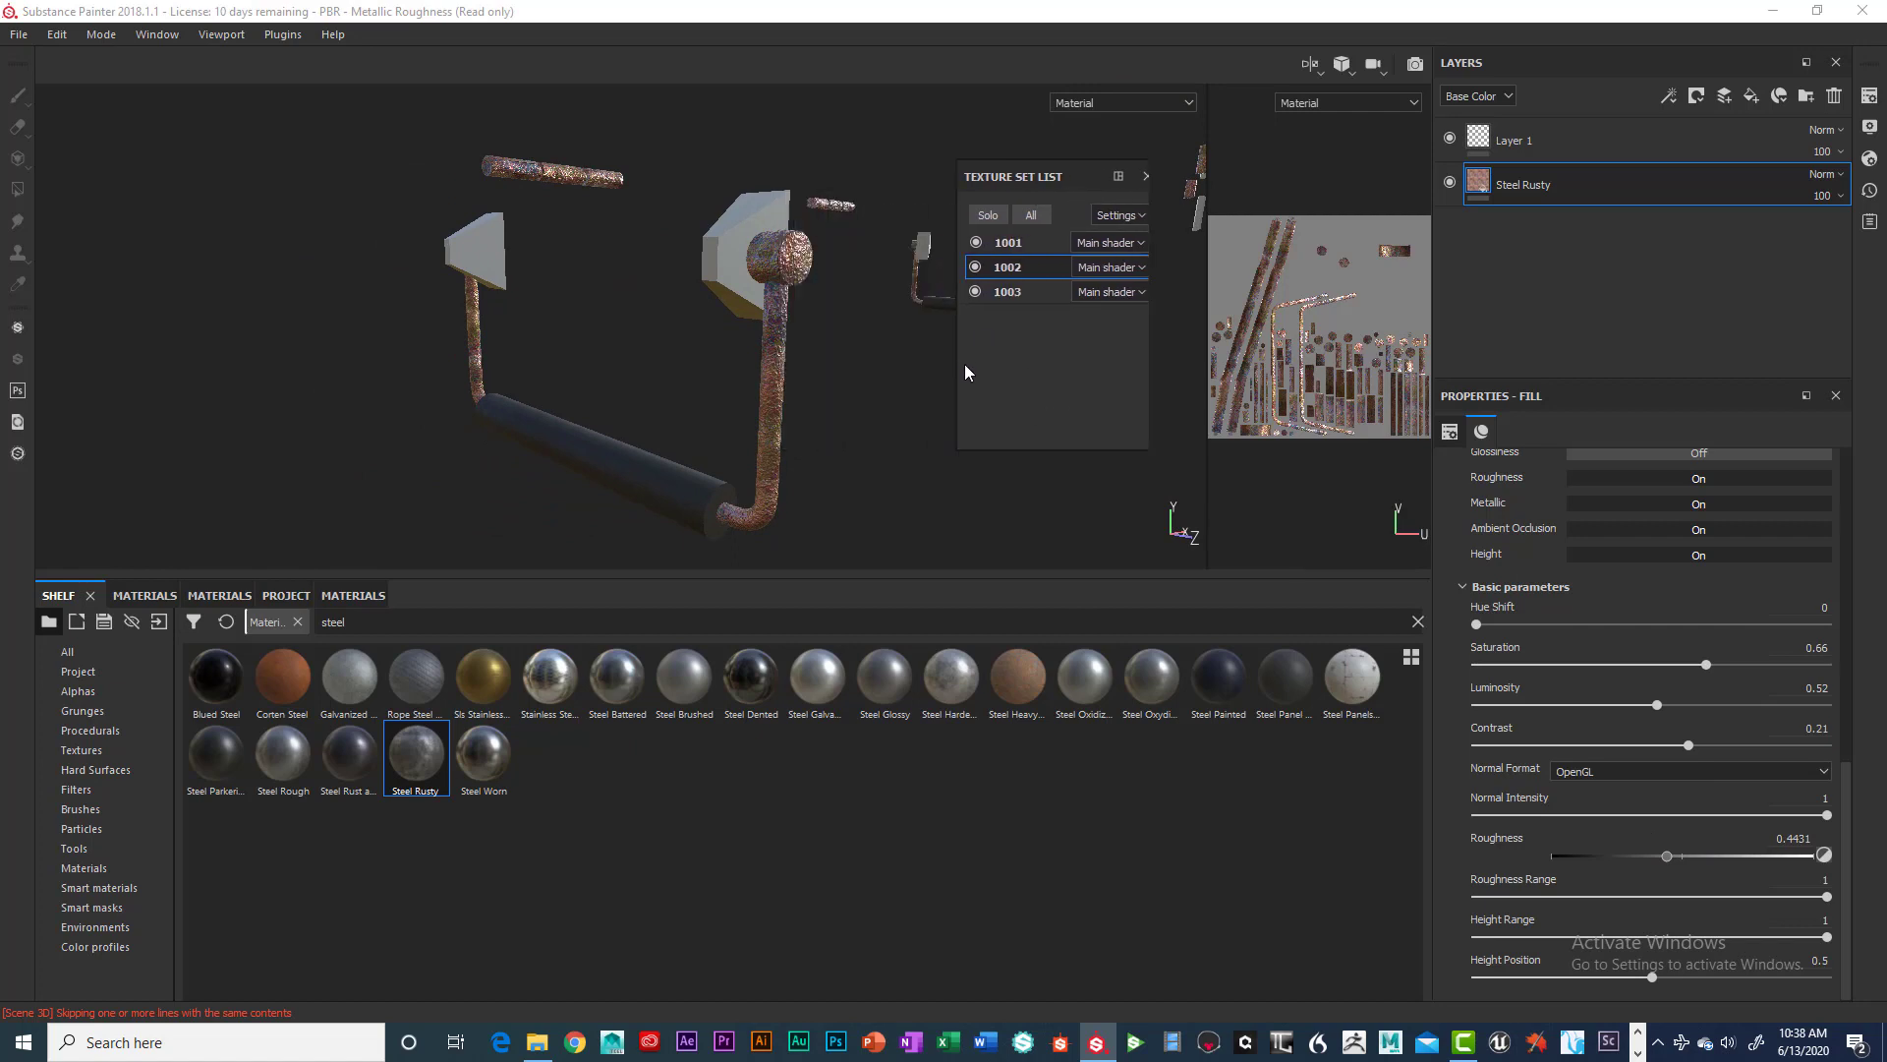
{"action": "mouse_move", "coordinate": [885, 423]}
{"action": "left_mouse_down", "text": "alt"}
{"action": "mouse_move", "coordinate": [824, 479]}
{"action": "mouse_move", "coordinate": [973, 473]}
{"action": "mouse_move", "coordinate": [868, 475]}
{"action": "mouse_move", "coordinate": [864, 451]}
{"action": "left_mouse_up", "text": "alt"}
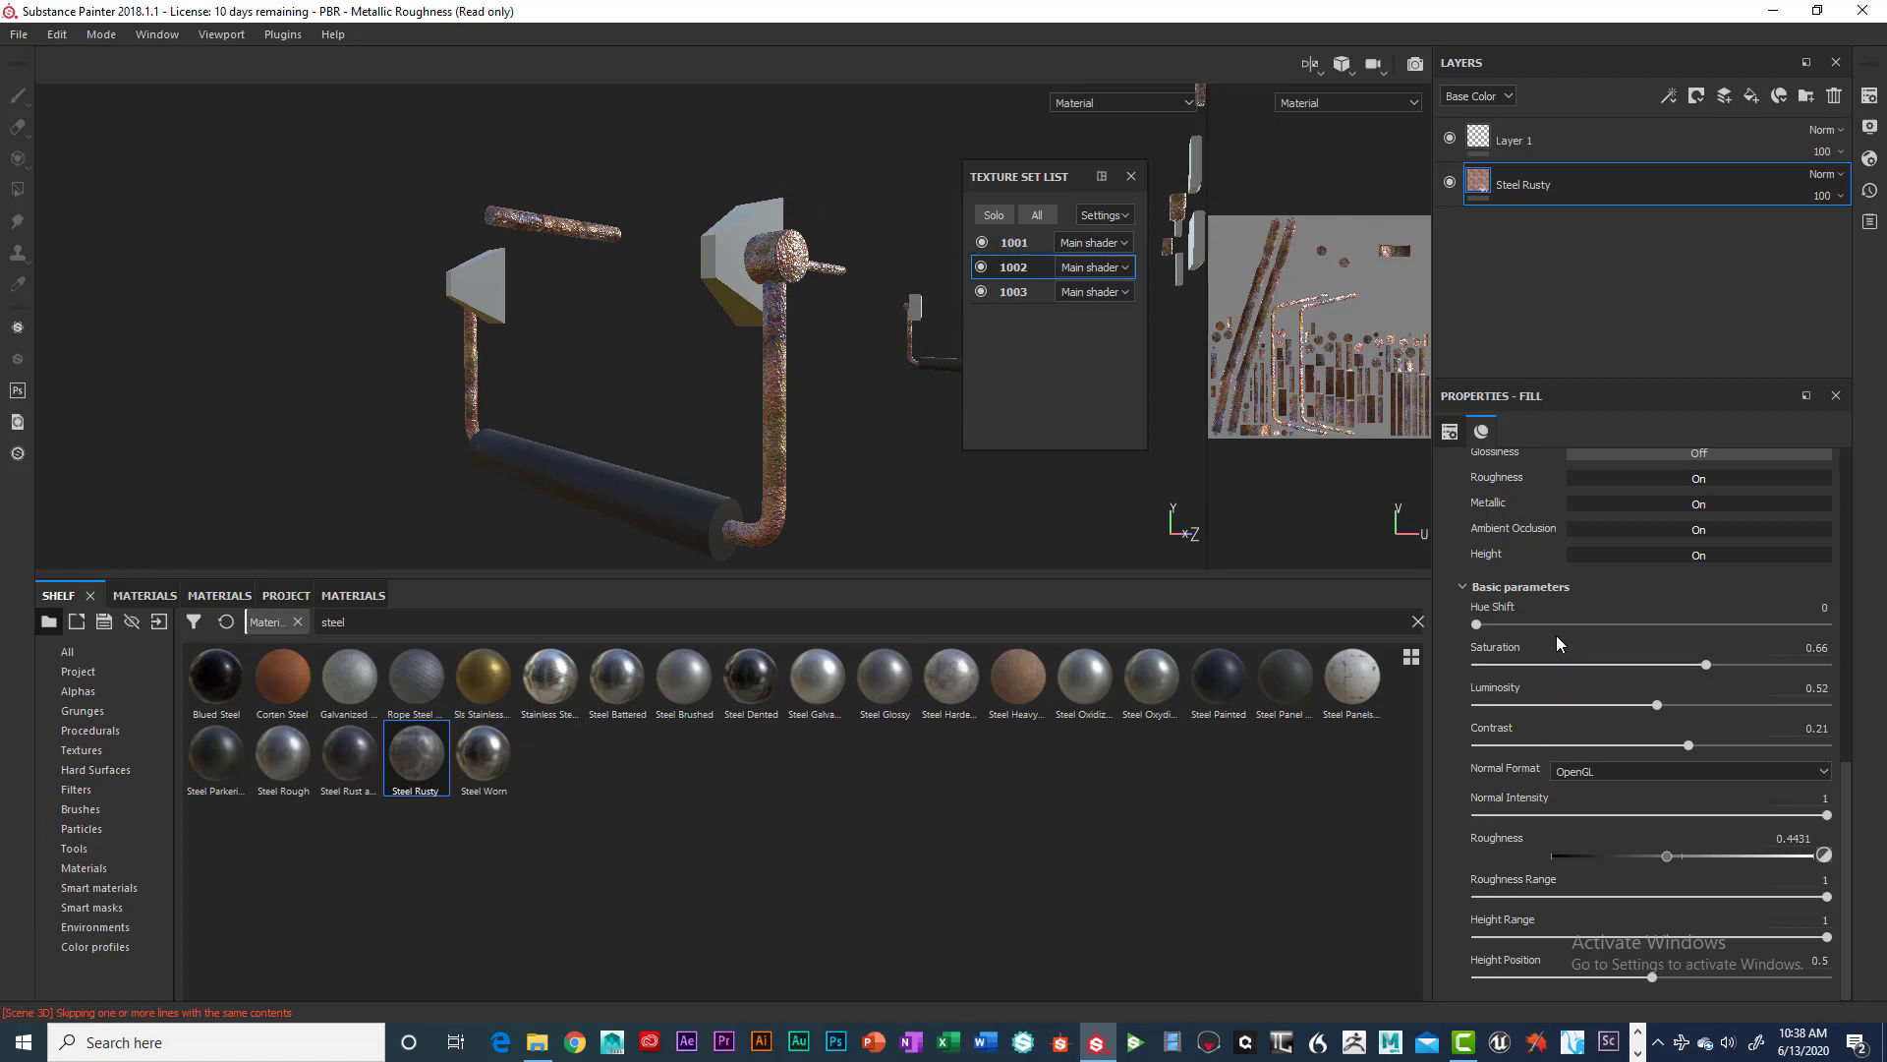
Try several UV scales on the Steel Rusty fill, settle on 2.3 and inspect the handle's bars.
{"action": "scroll", "coordinate": [1580, 637], "scroll_direction": "up", "scroll_amount": 10}
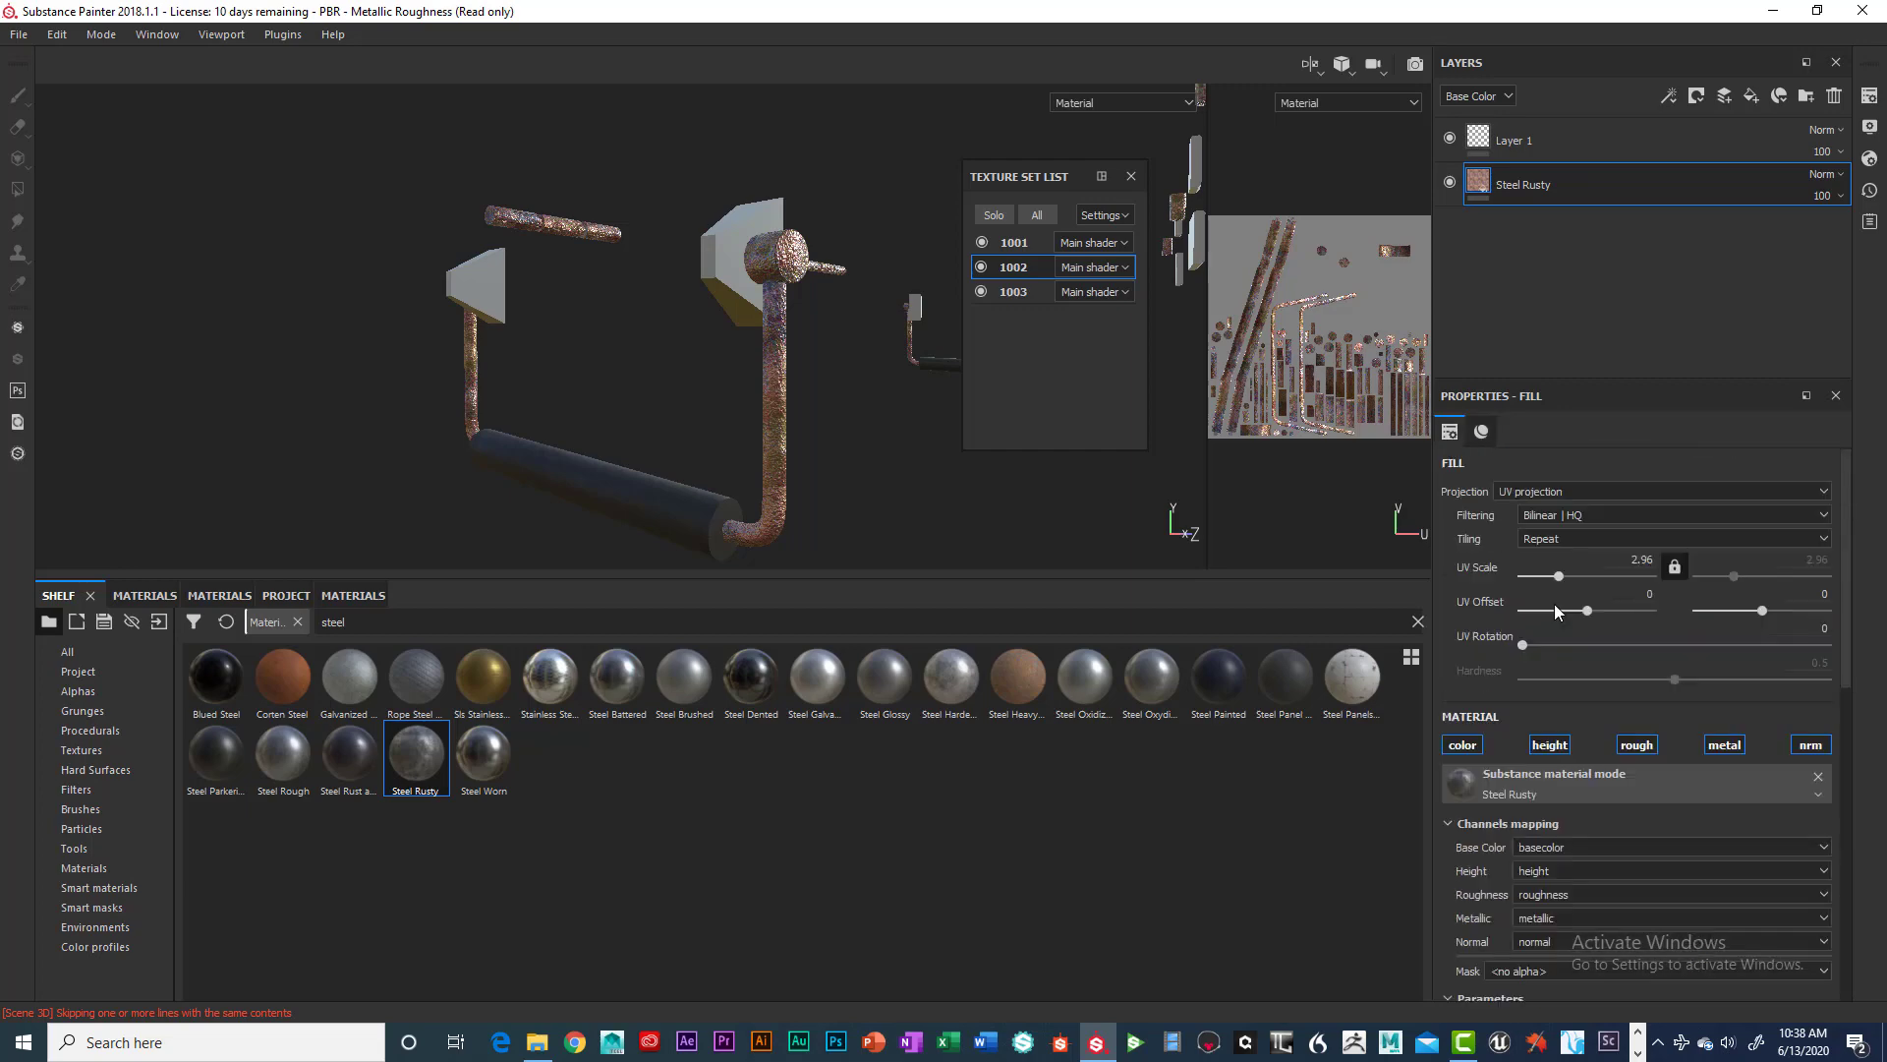
{"action": "mouse_move", "coordinate": [1560, 578]}
{"action": "left_mouse_down"}
{"action": "mouse_move", "coordinate": [1547, 589]}
{"action": "mouse_move", "coordinate": [1586, 588]}
{"action": "left_mouse_up"}
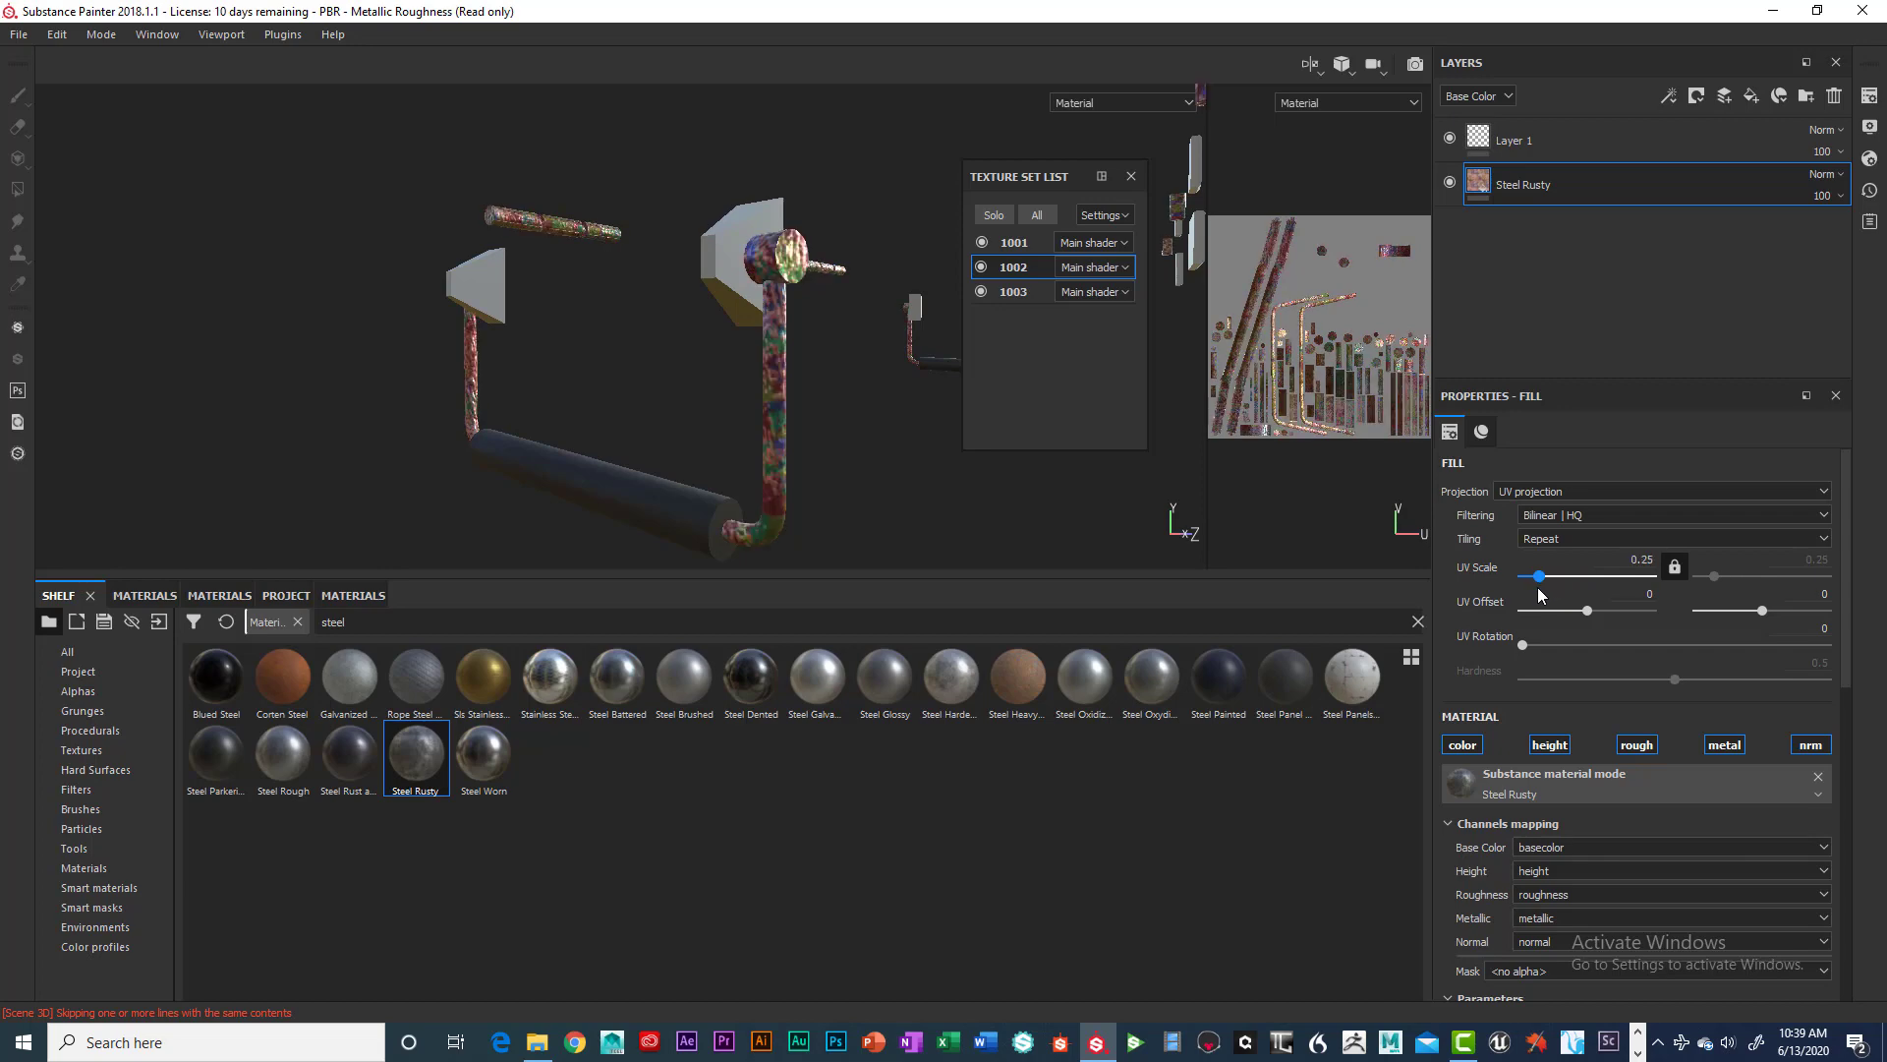
{"action": "left_click_drag", "start_coordinate": [1551, 580], "coordinate": [1557, 580]}
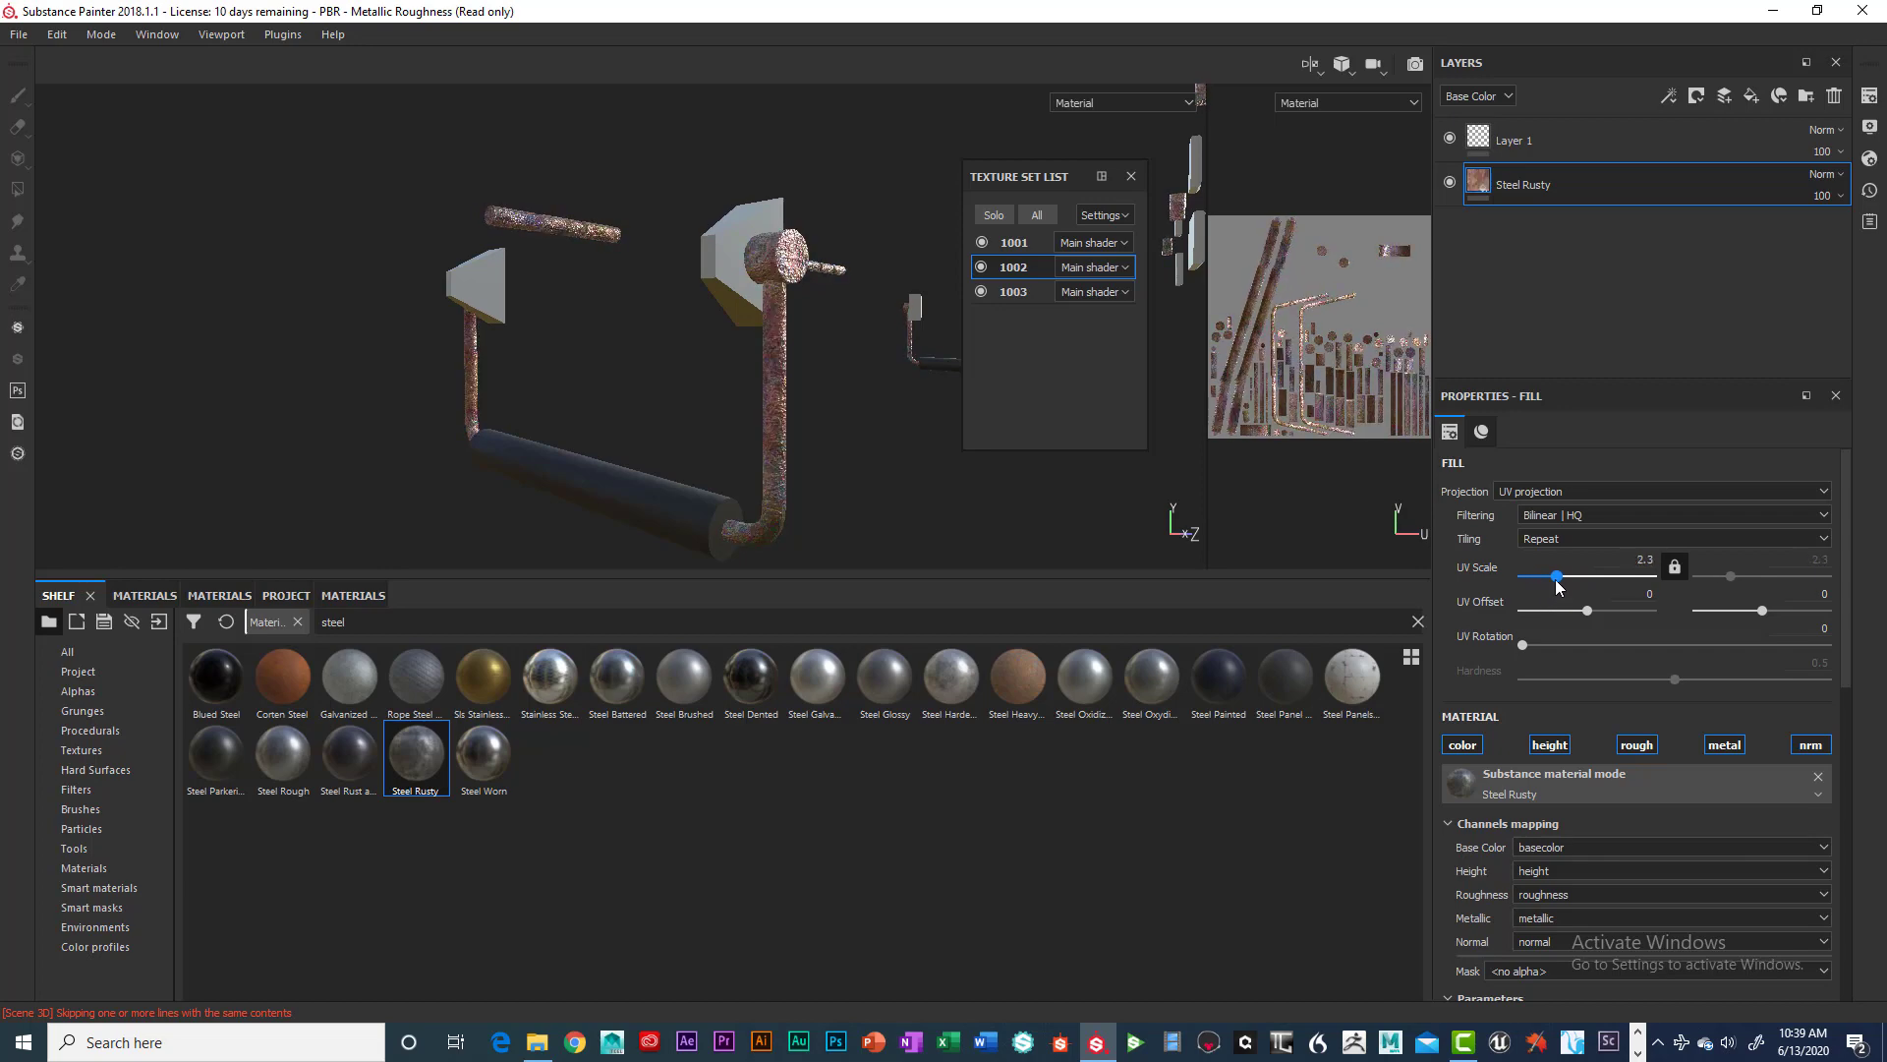
{"action": "left_click_drag", "start_coordinate": [966, 476], "coordinate": [1141, 472], "text": "alt"}
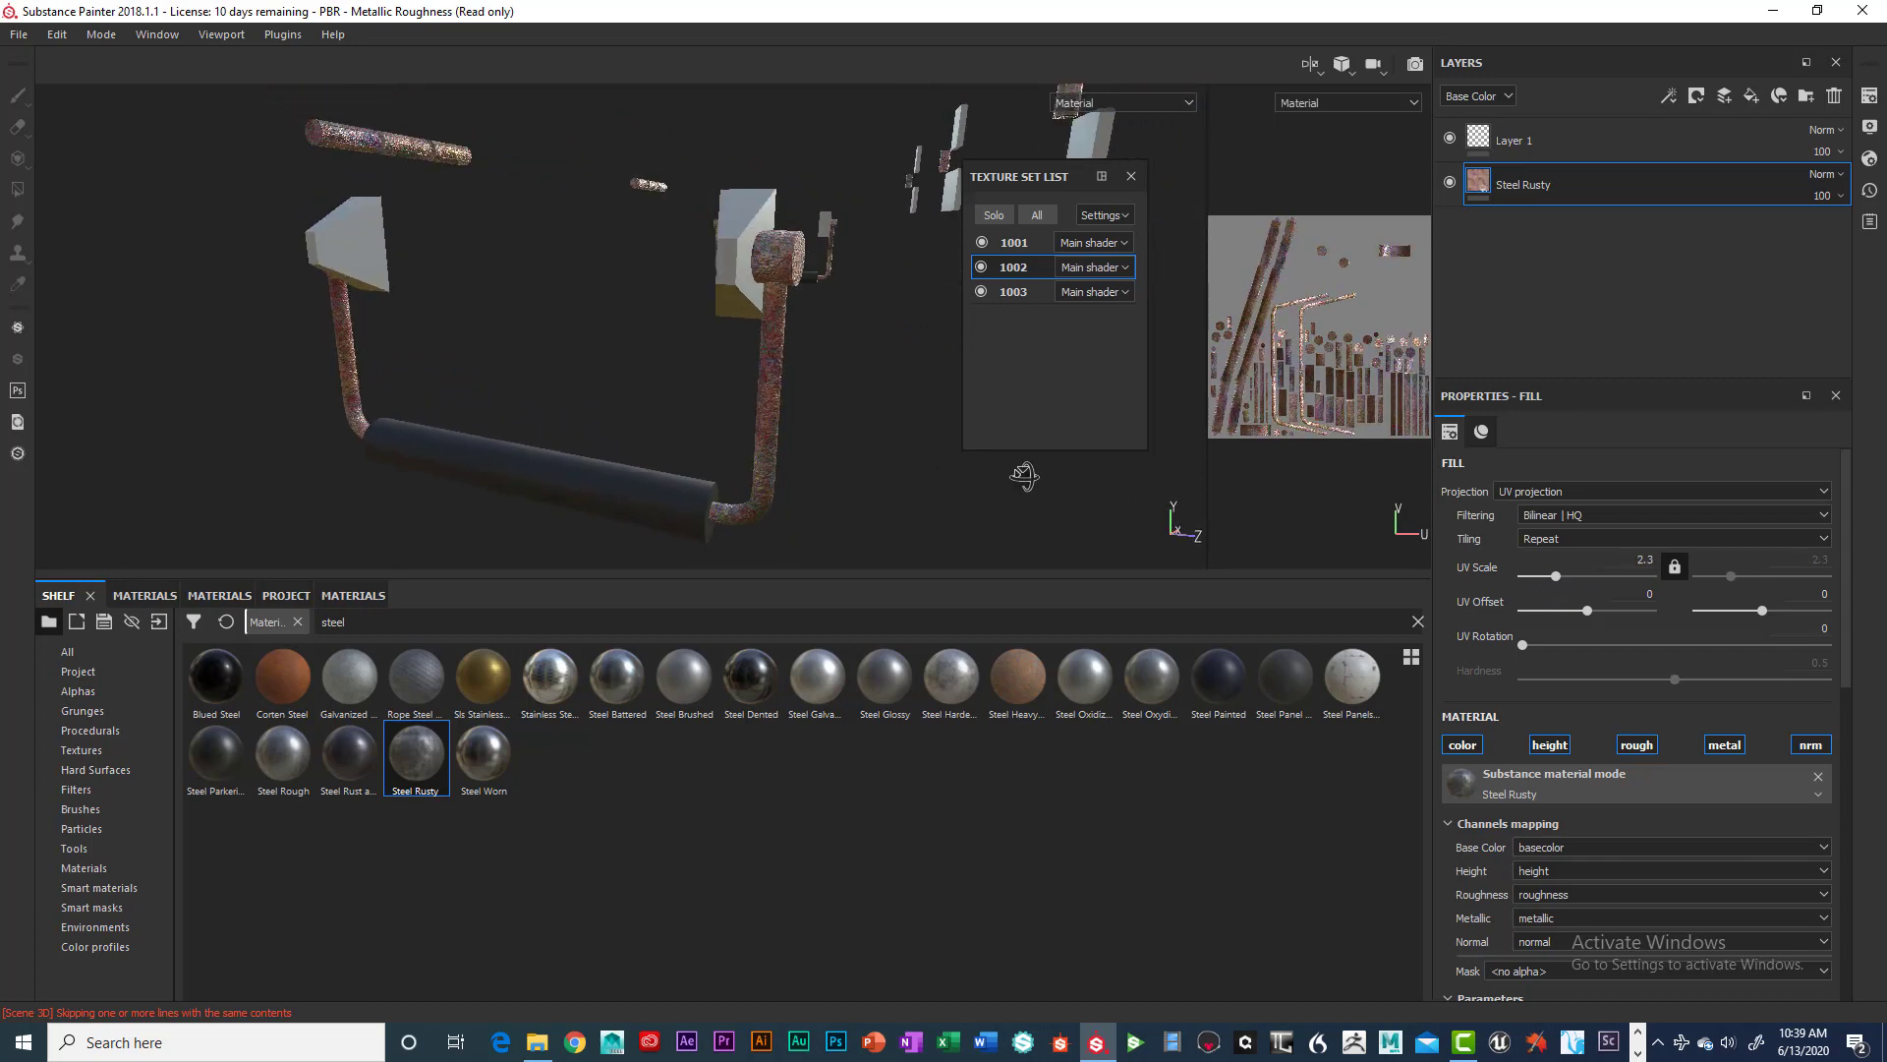
{"action": "left_click_drag", "start_coordinate": [824, 473], "coordinate": [960, 508], "text": "alt"}
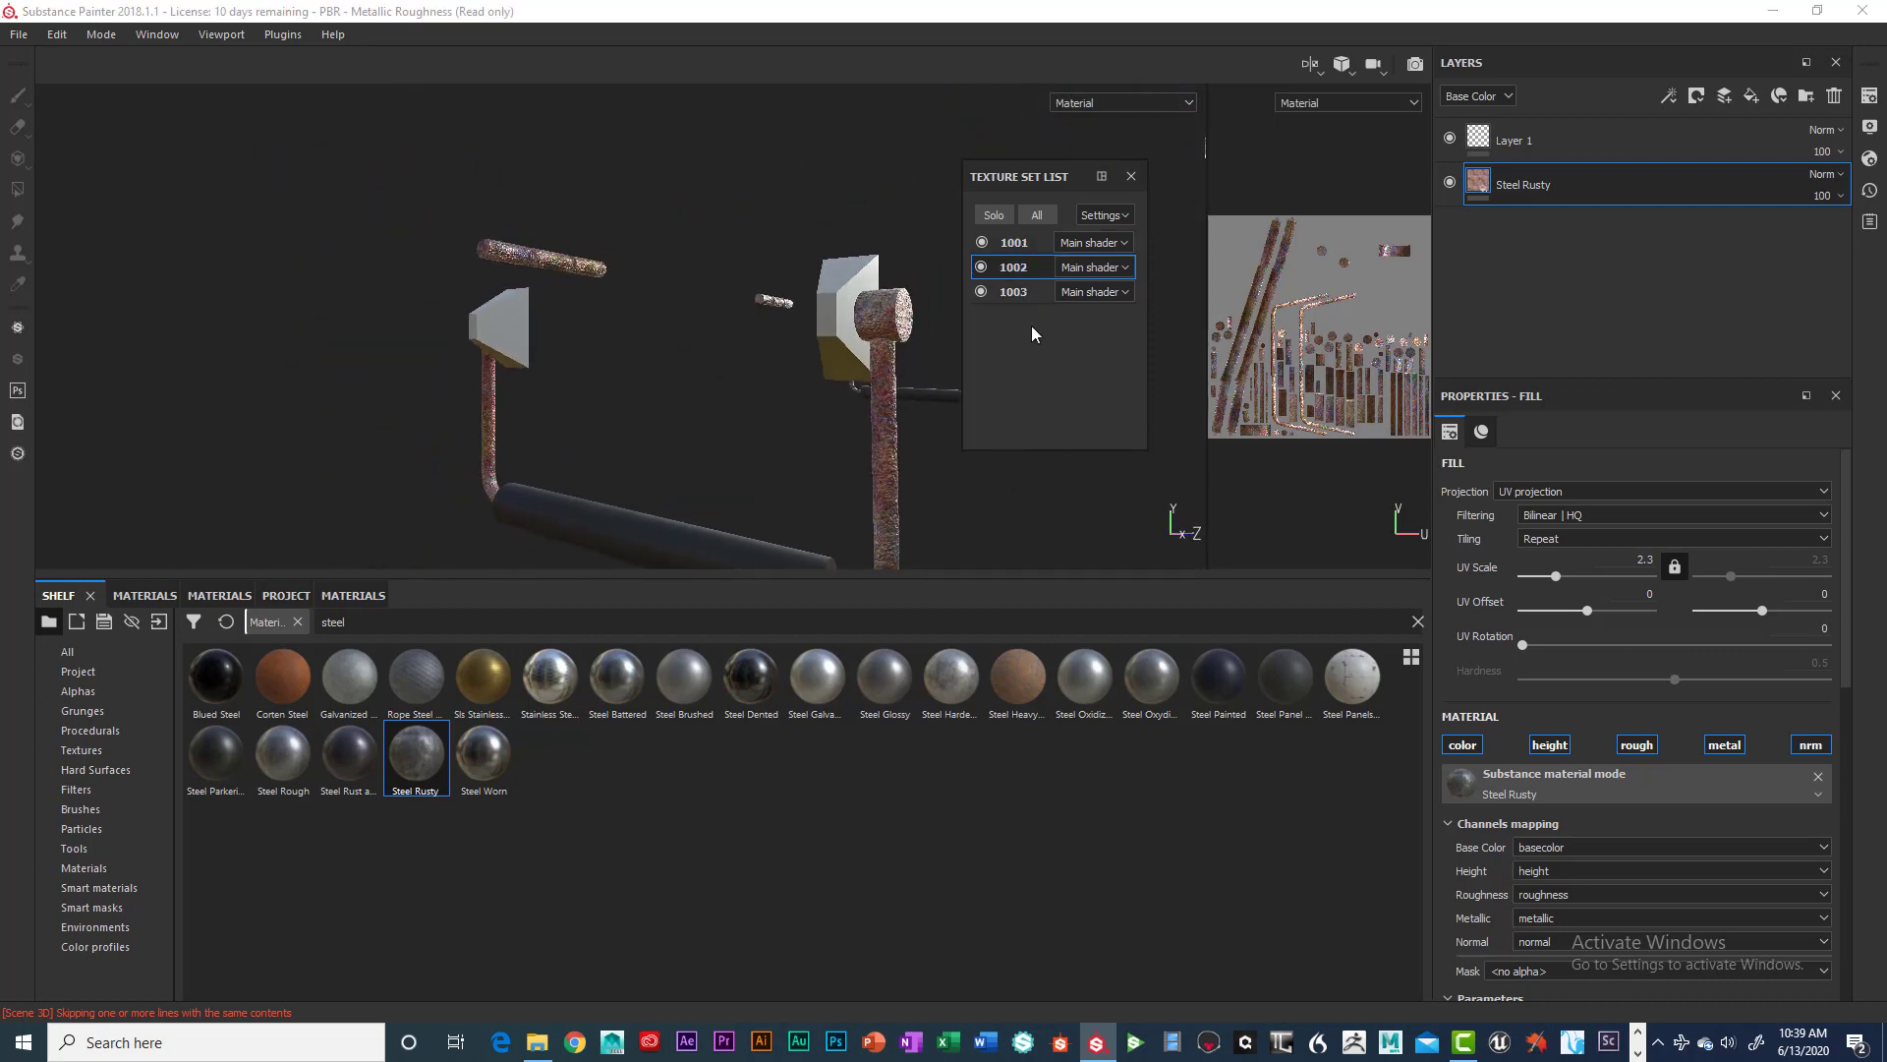
Make texture set 1001 active and compare steel materials such as Corten Steel, Galvanized, Steel Battered and Steel Hardened Tempered.
{"action": "left_click", "coordinate": [1014, 243]}
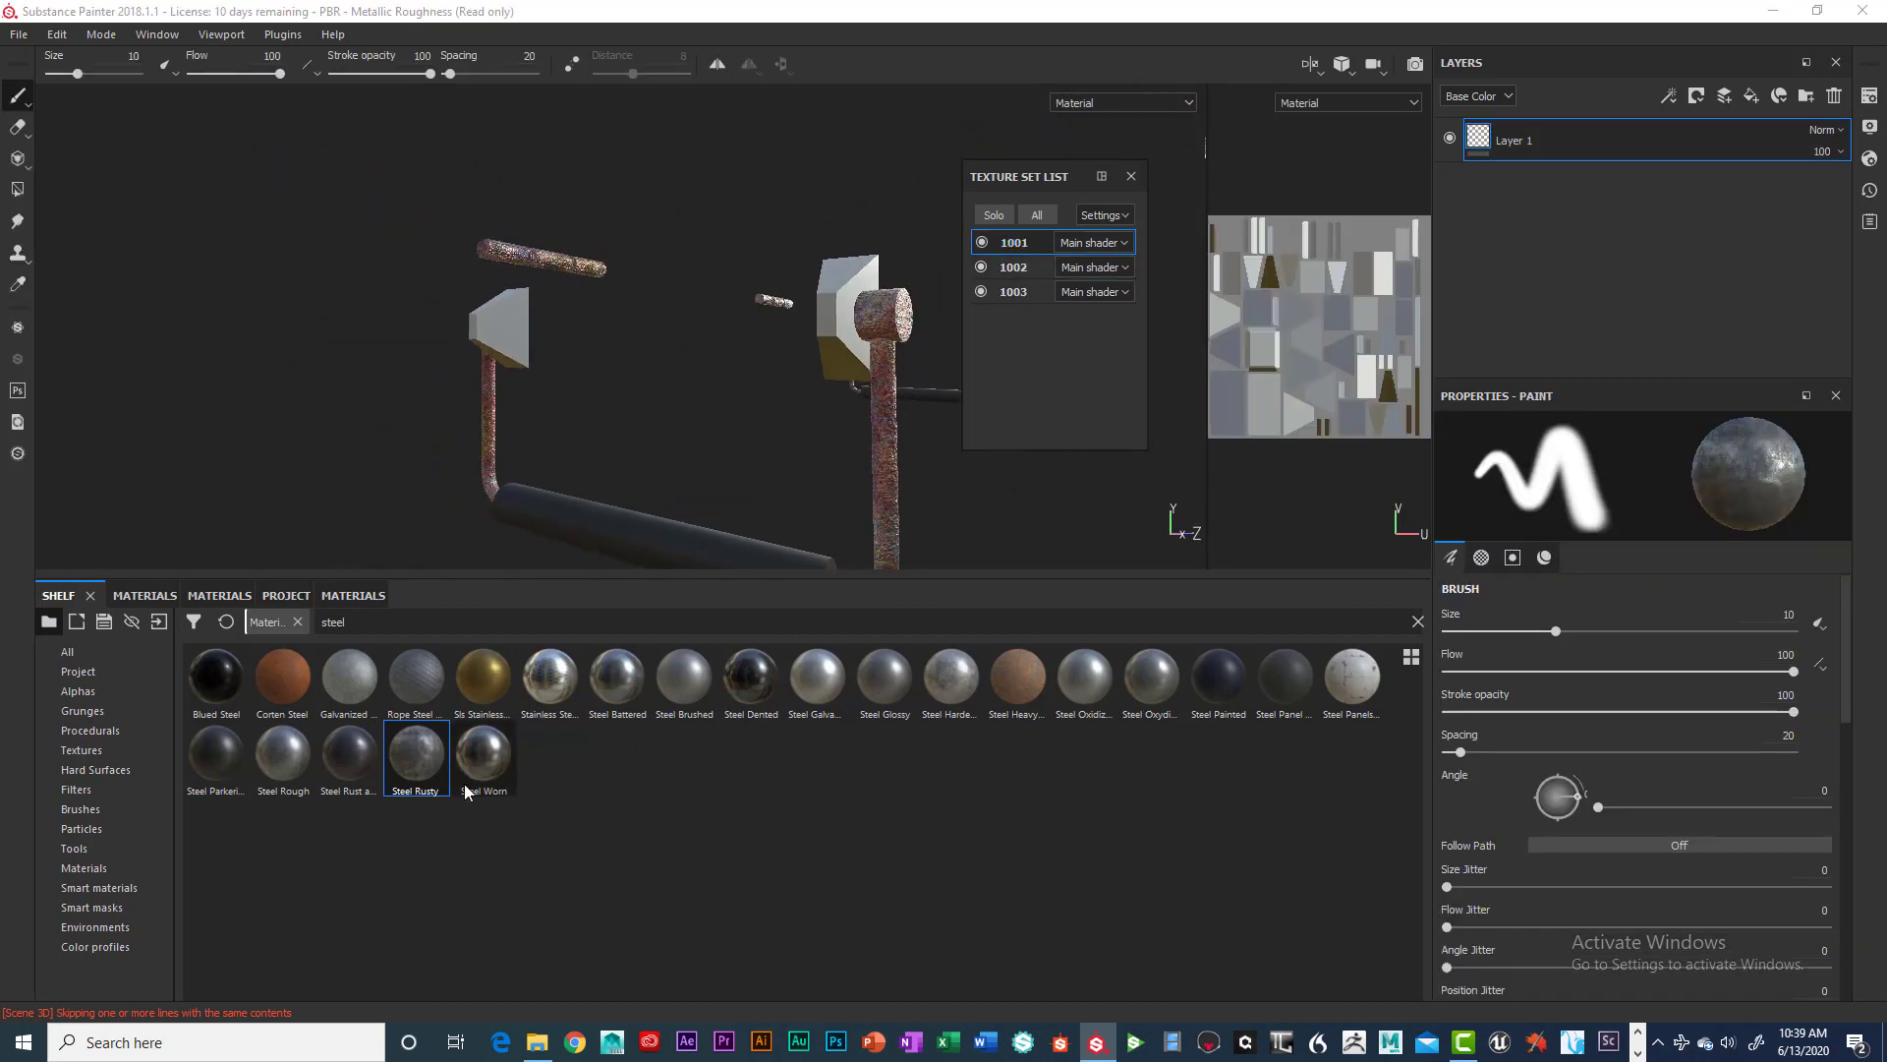
{"action": "left_click", "coordinate": [286, 679]}
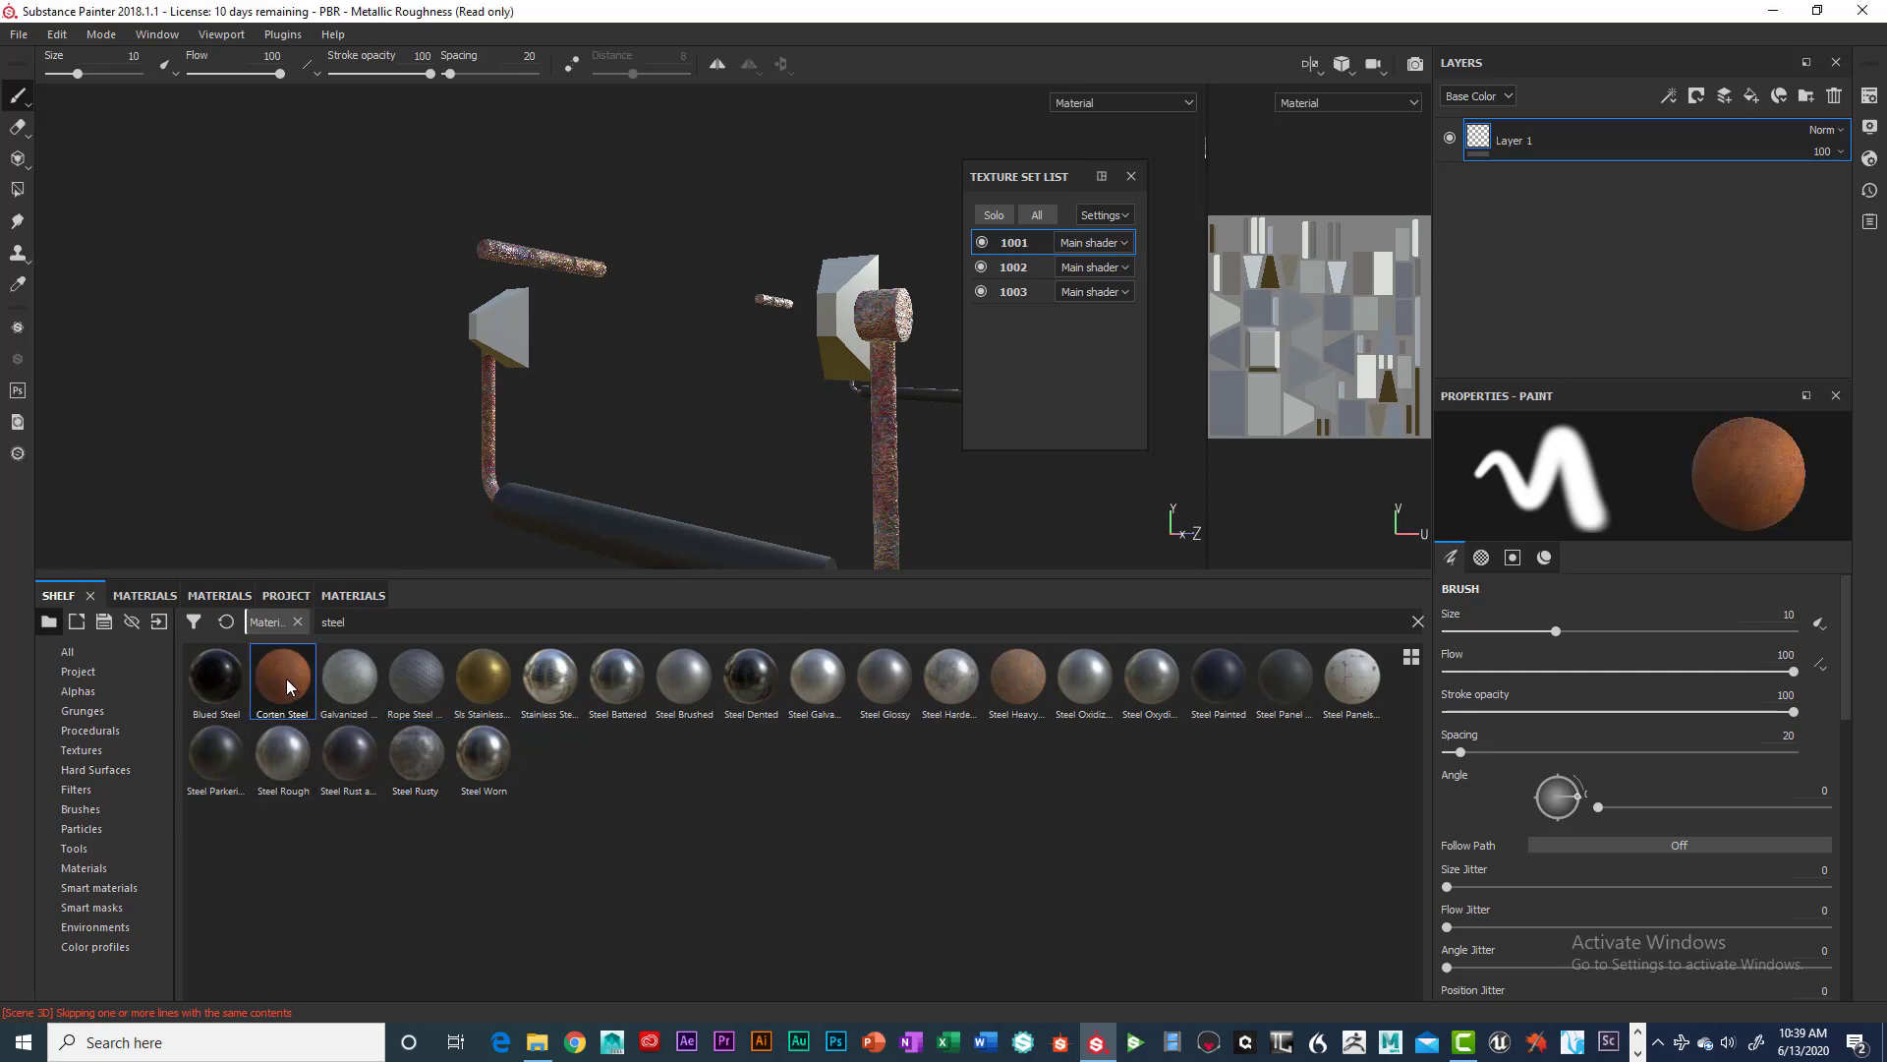
{"action": "left_click", "coordinate": [348, 680]}
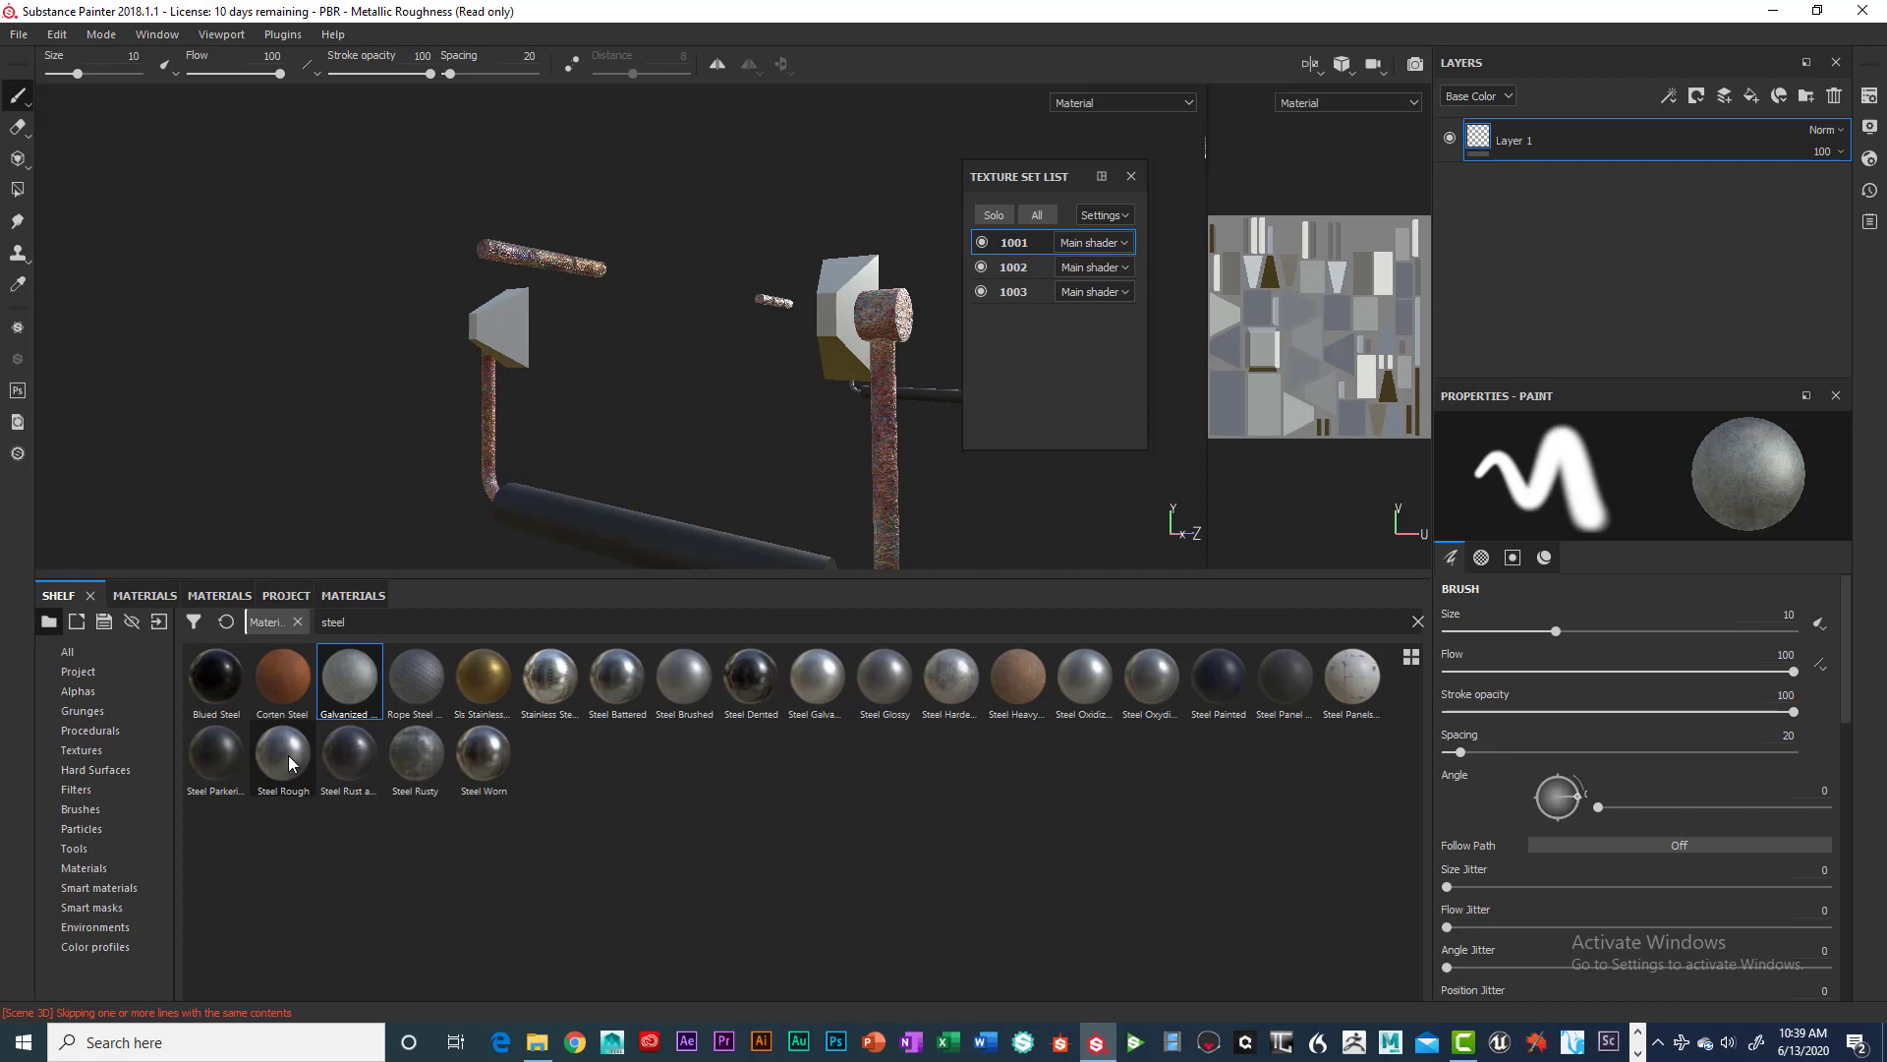
{"action": "mouse_move", "coordinate": [288, 757]}
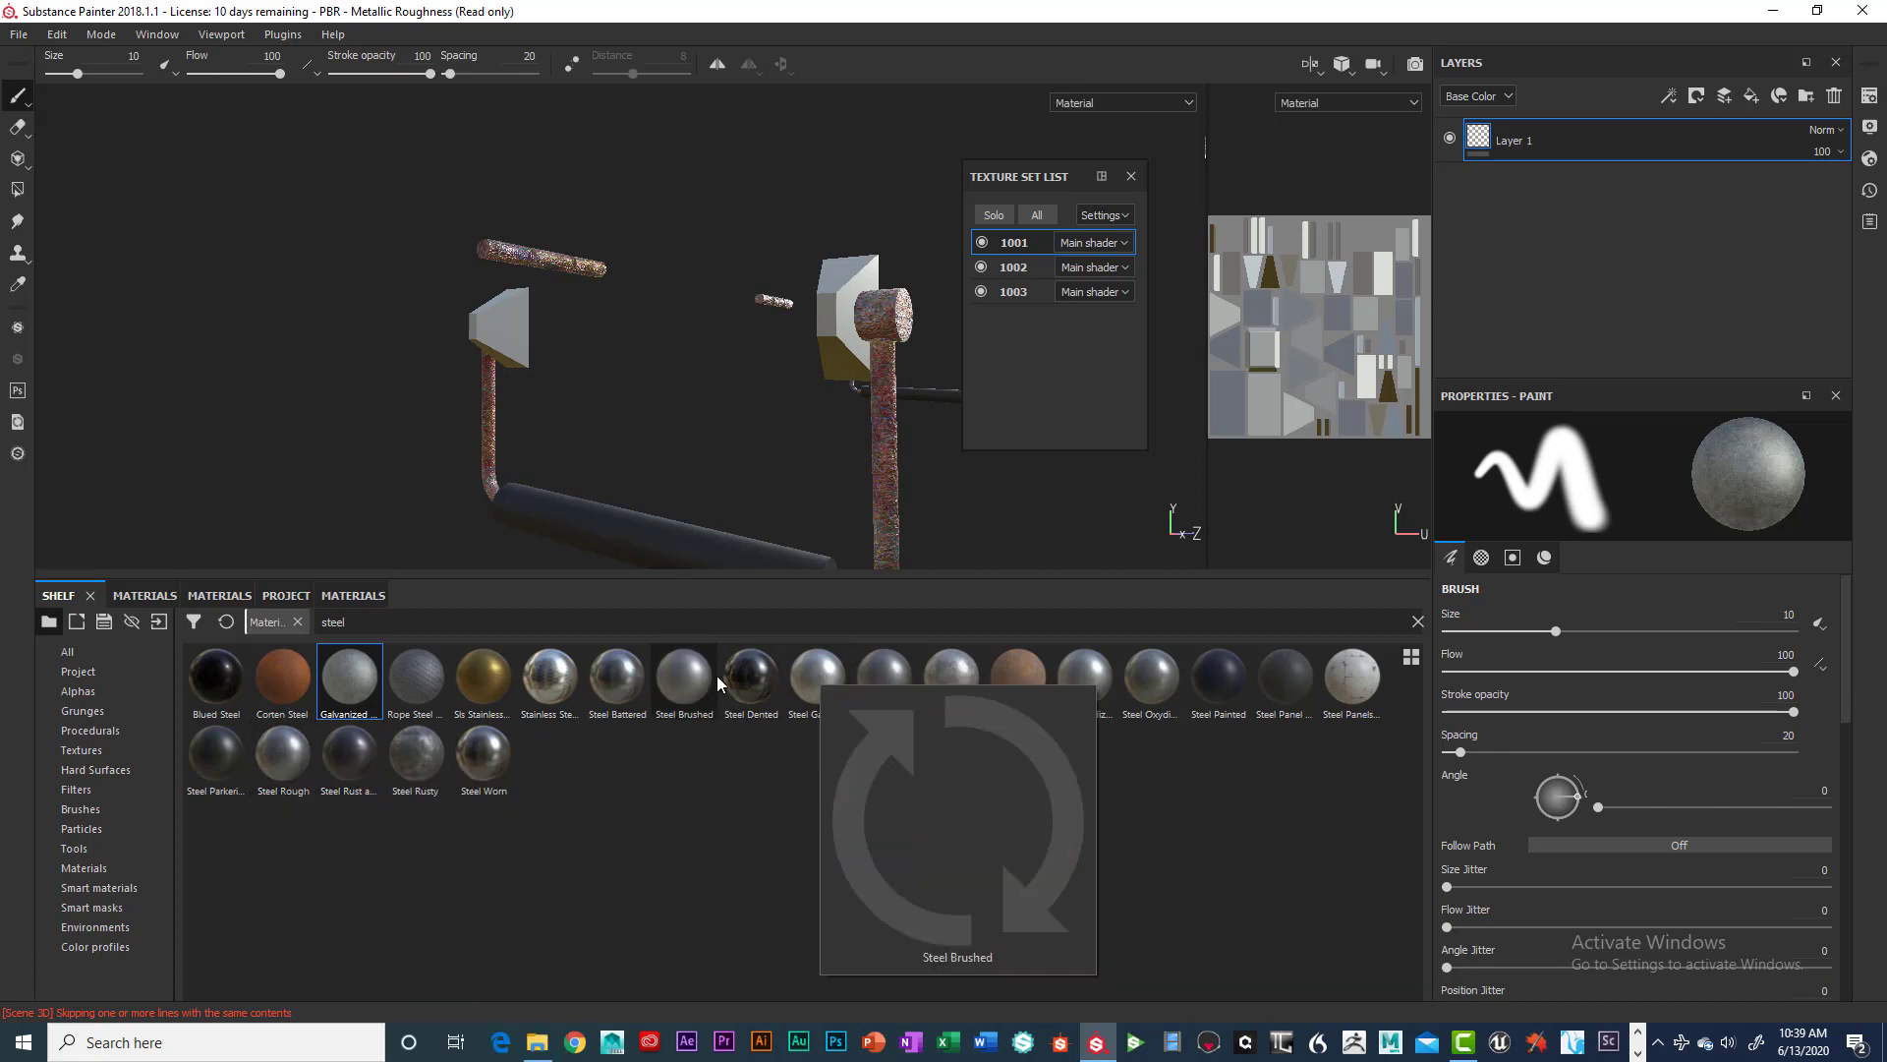
{"action": "mouse_move", "coordinate": [702, 682]}
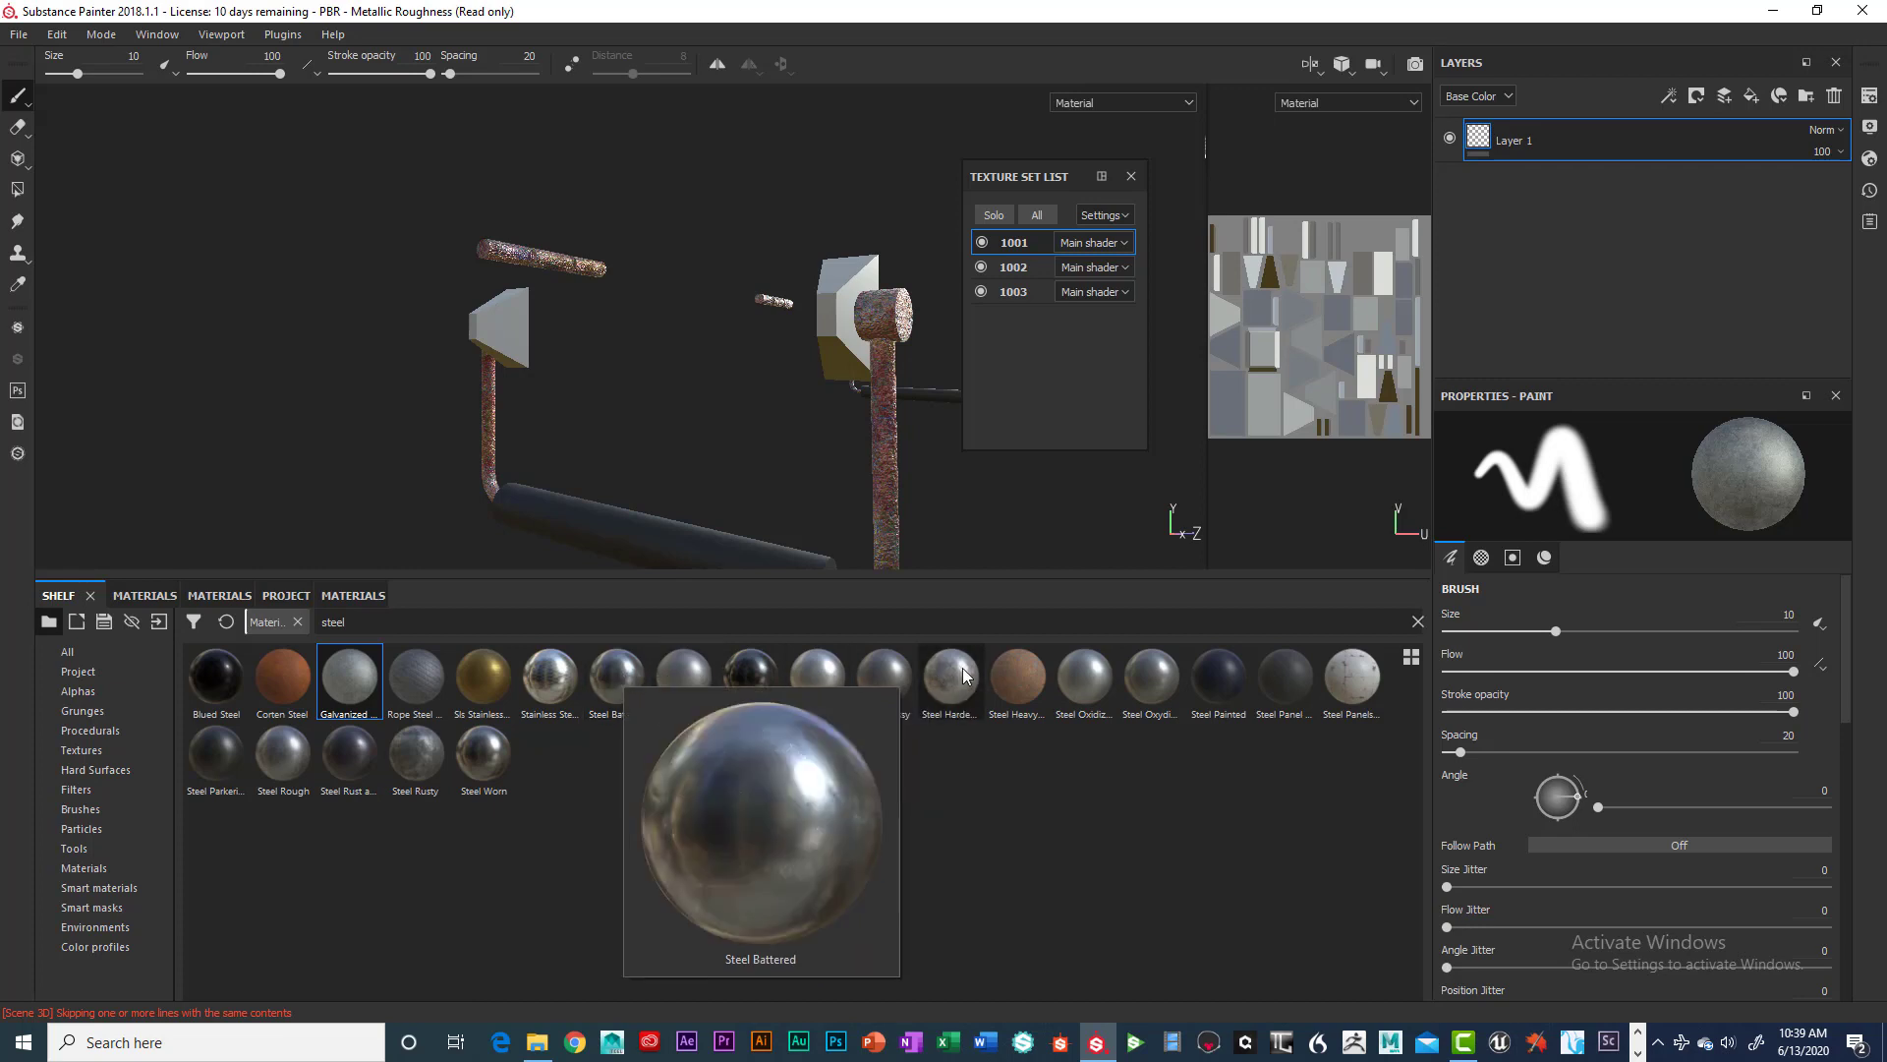
{"action": "mouse_move", "coordinate": [963, 671]}
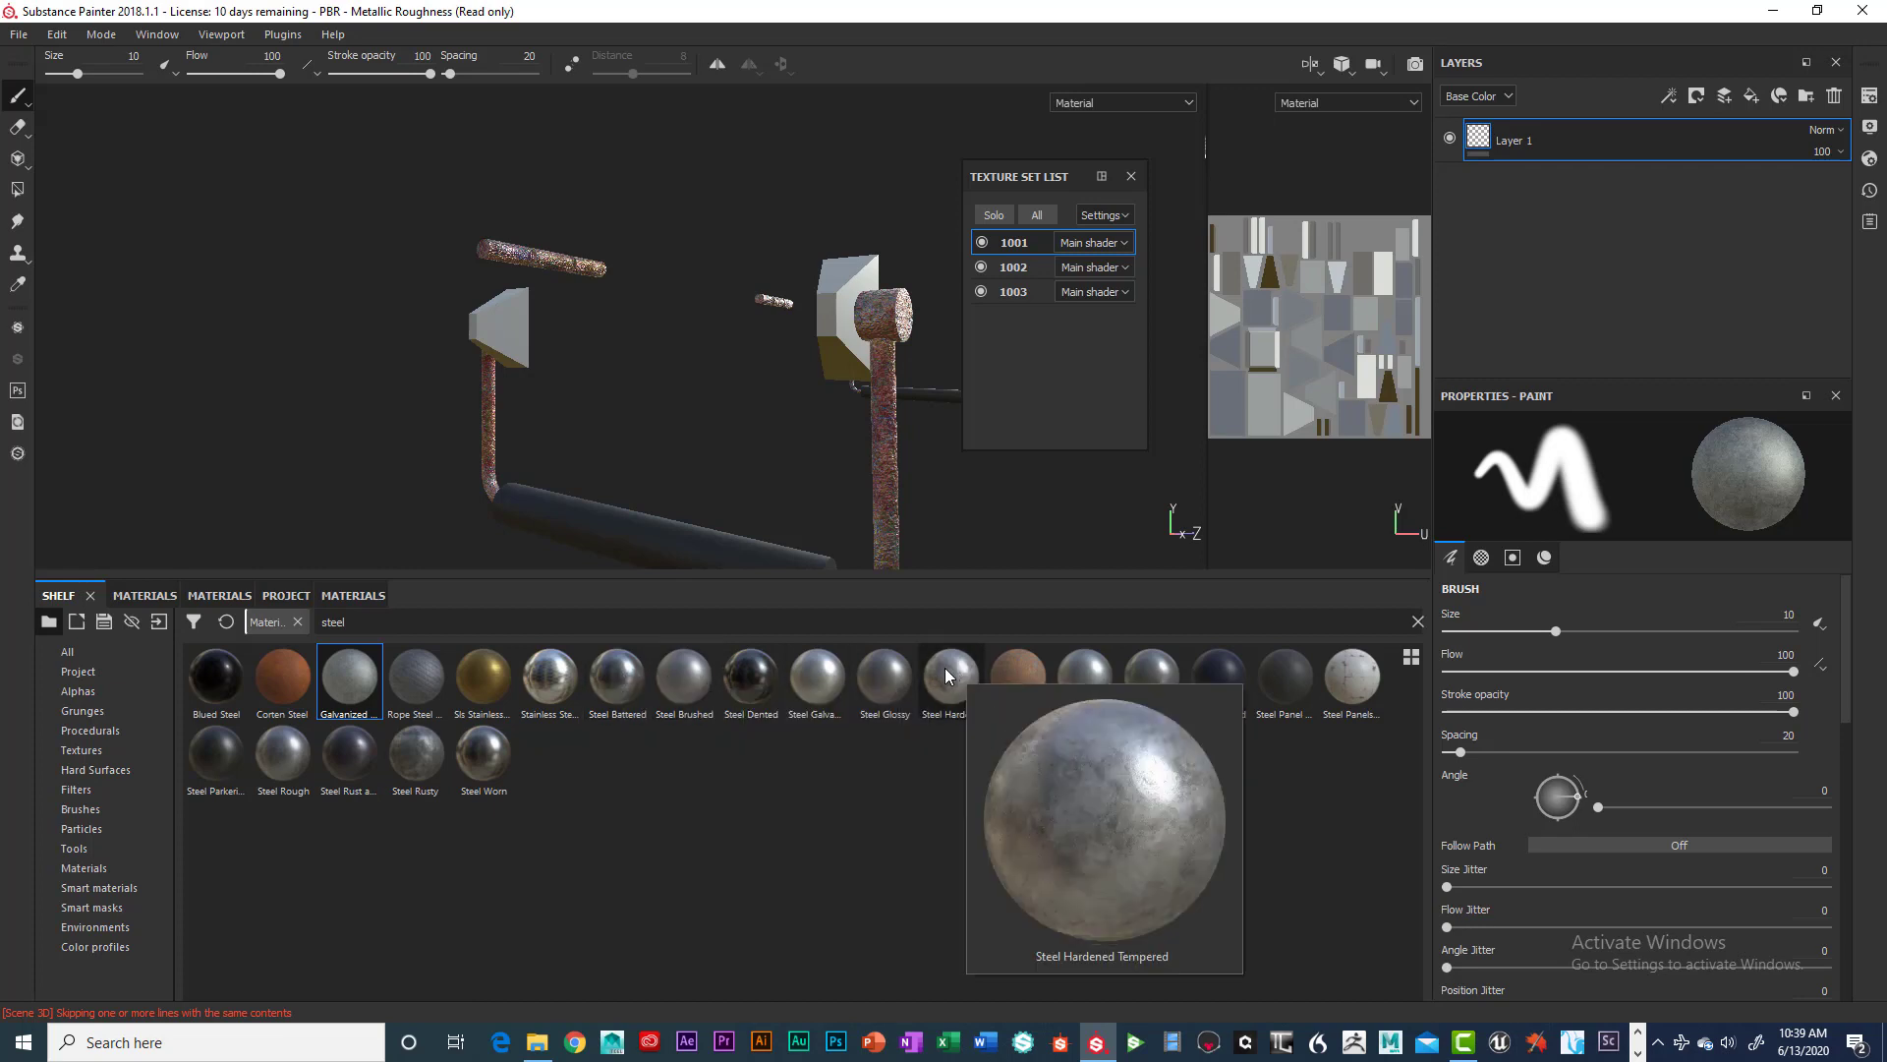
Add Steel Hardened Tempered as a fill layer above Layer 1 on texture set 1001 and set its UV scale to 1.58.
{"action": "left_click_drag", "start_coordinate": [946, 670], "coordinate": [1609, 142]}
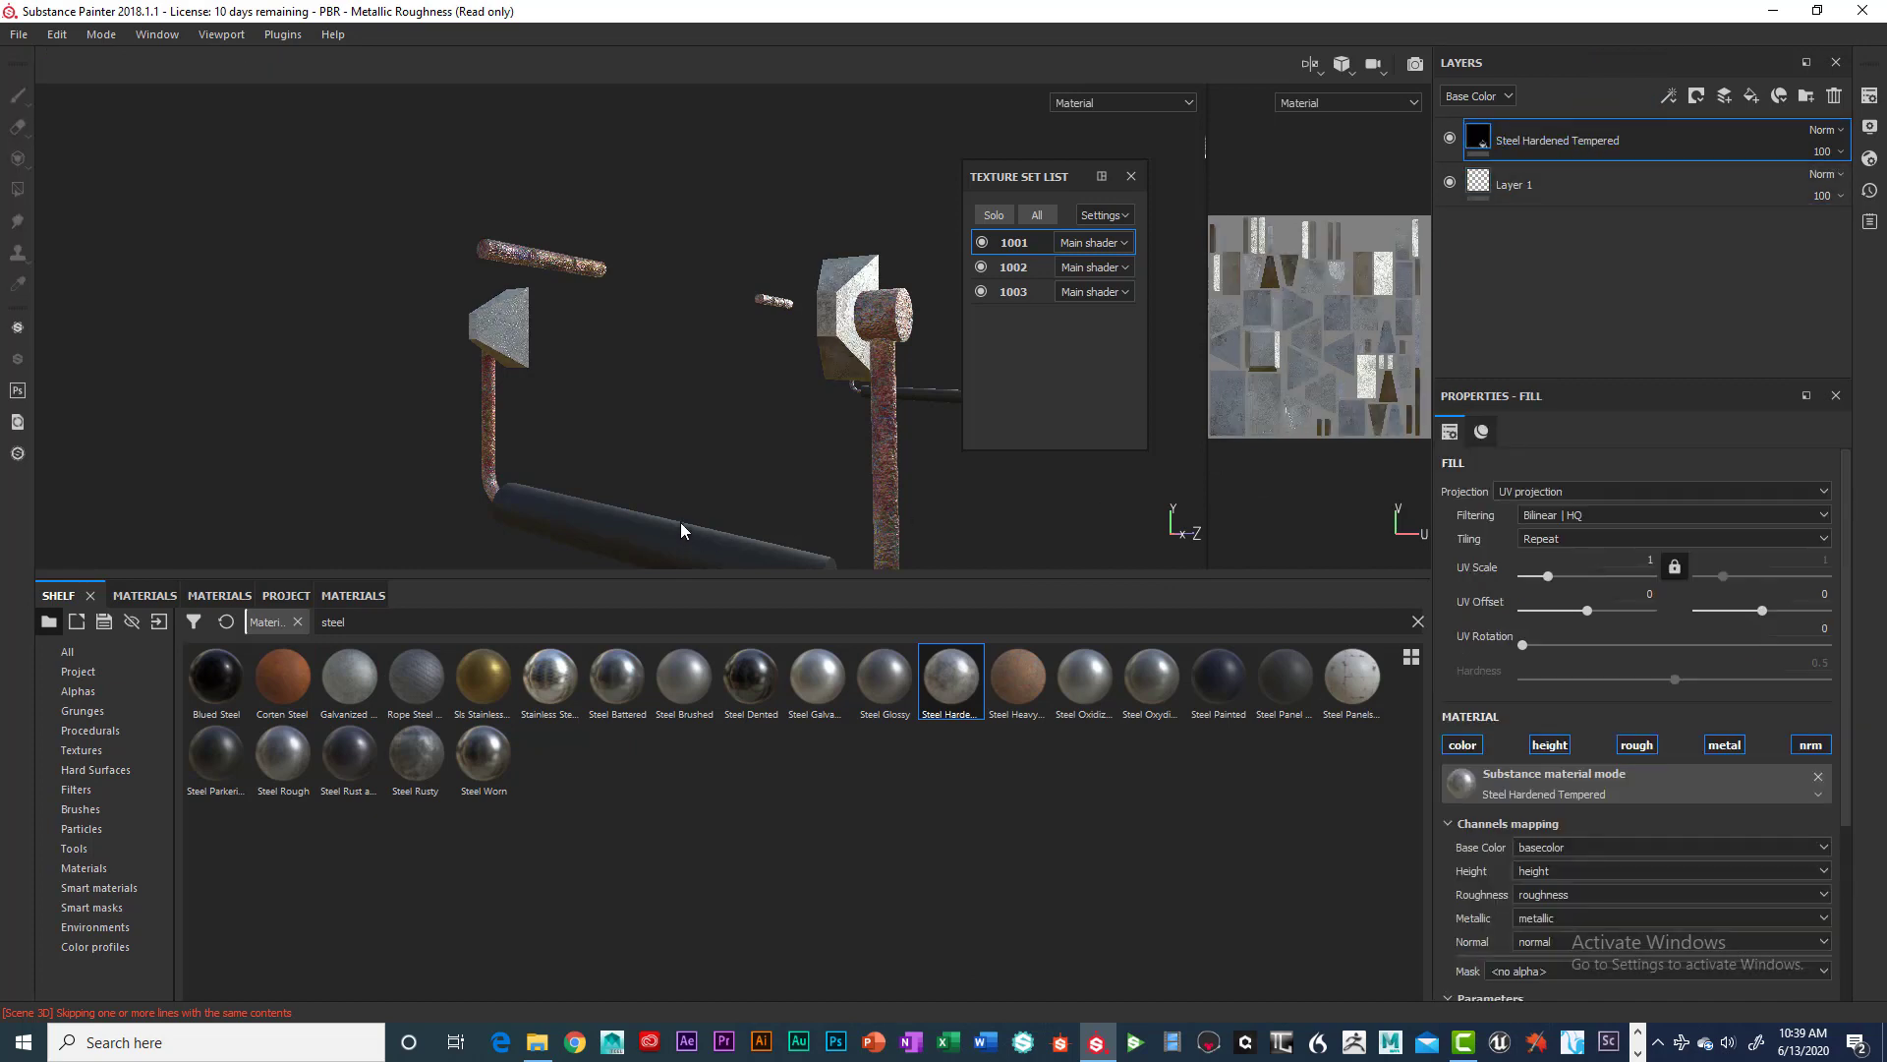
{"action": "left_click_drag", "start_coordinate": [826, 466], "coordinate": [748, 473], "text": "alt"}
{"action": "right_click_drag", "start_coordinate": [748, 473], "coordinate": [900, 476], "text": "alt"}
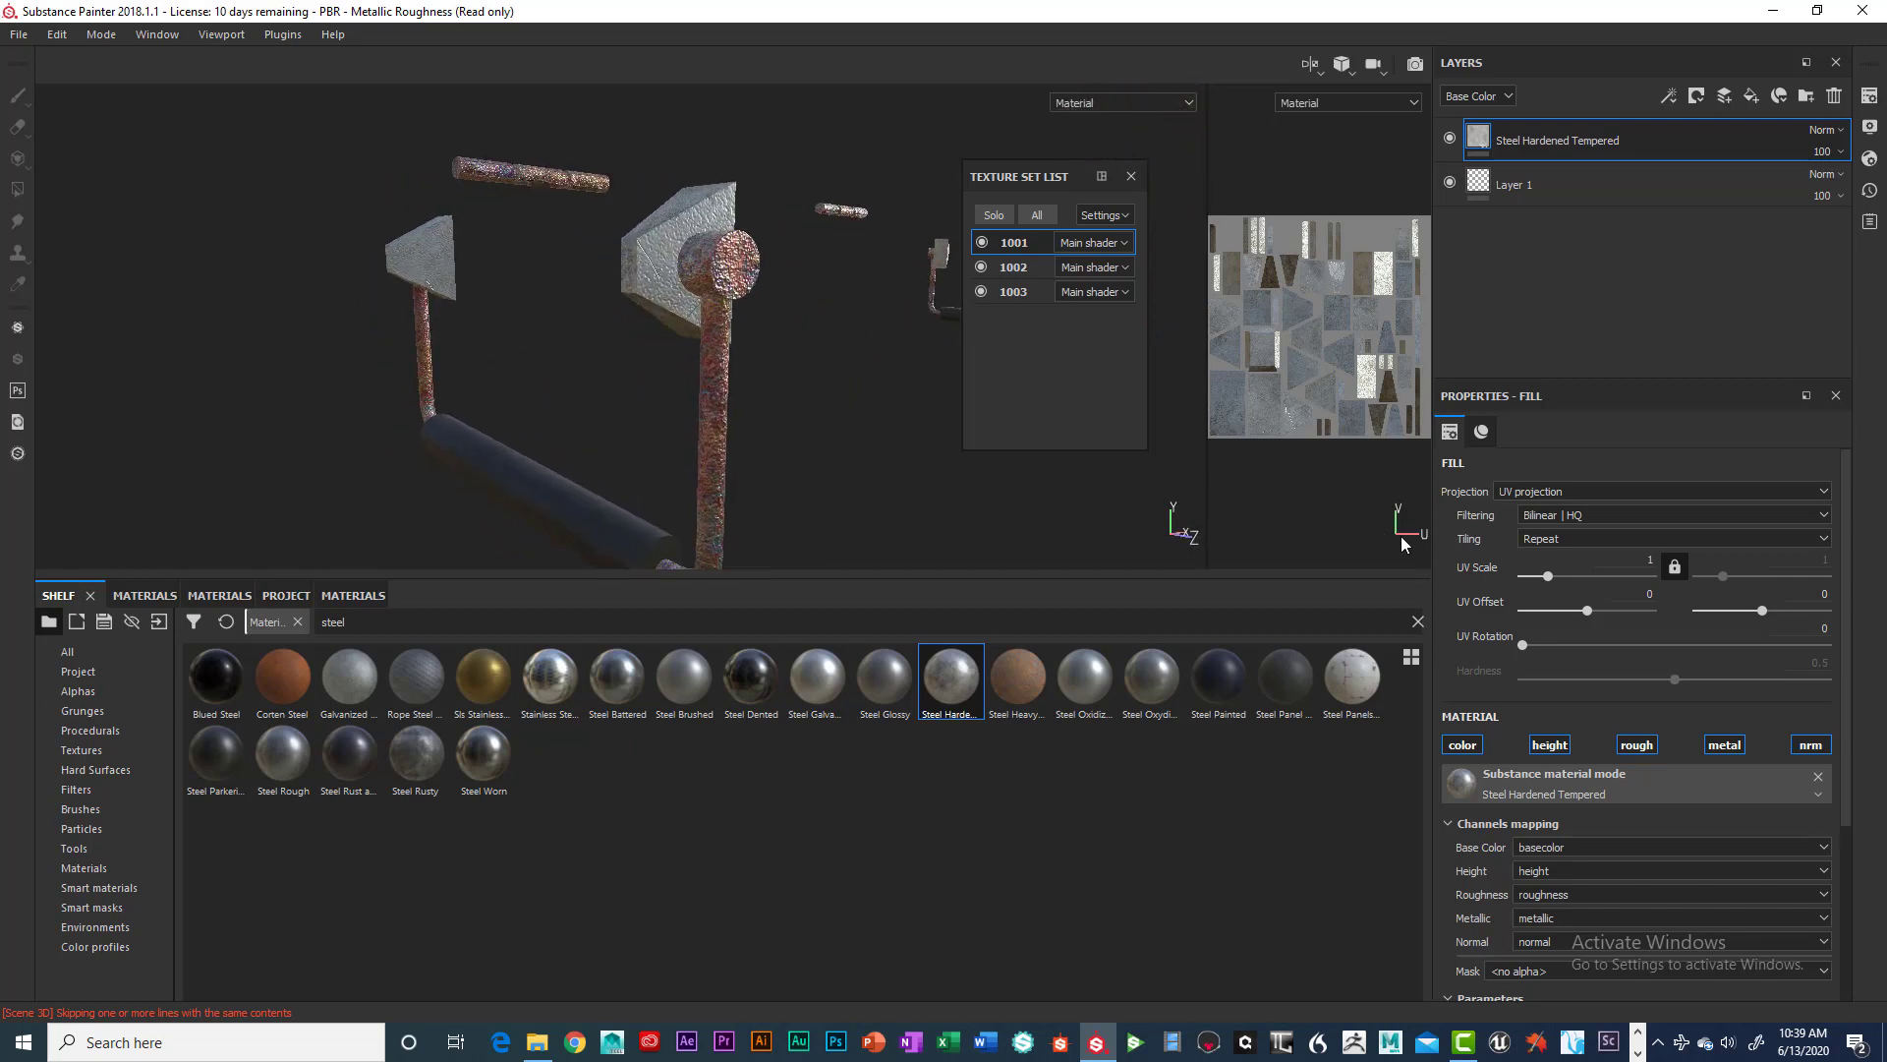
{"action": "left_click_drag", "start_coordinate": [1548, 580], "coordinate": [1552, 579]}
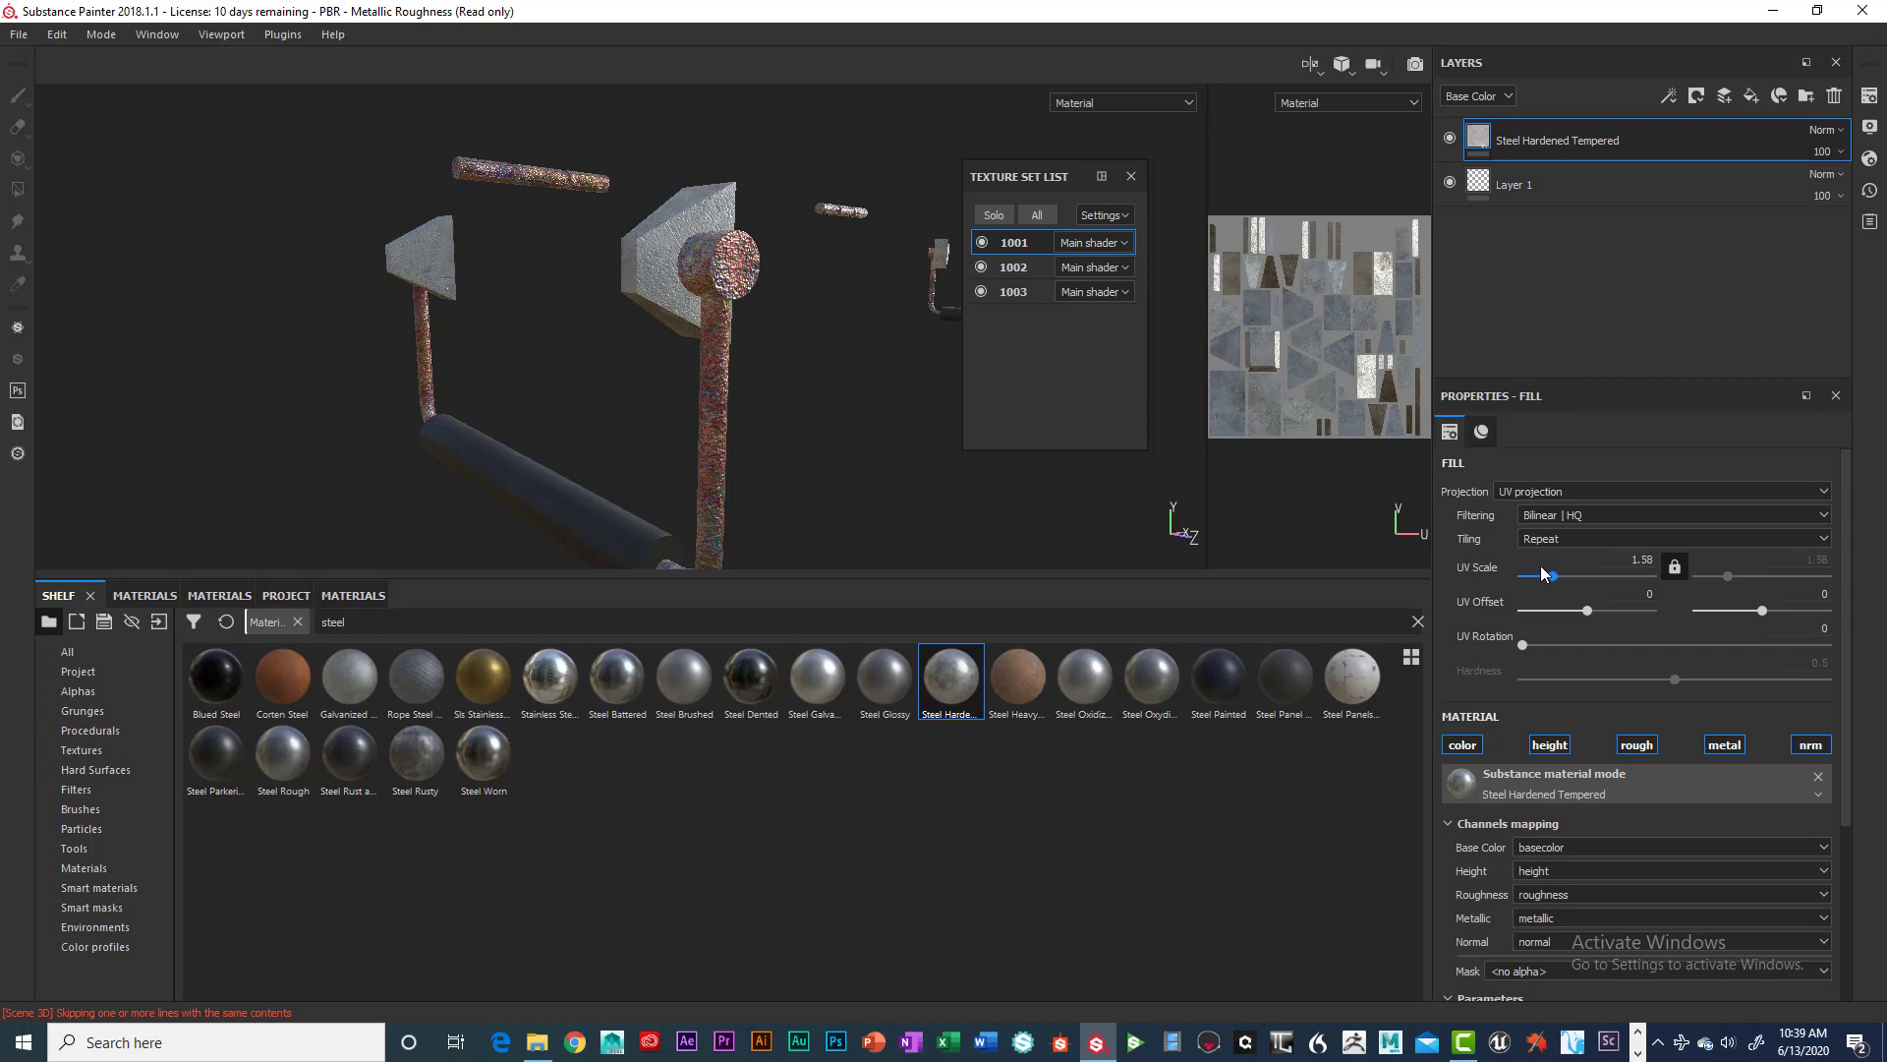
Add Steel Rusty as a second fill layer on texture set 1001, between Steel Hardened Tempered and Layer 1.
{"action": "mouse_move", "coordinate": [830, 426]}
{"action": "left_mouse_down", "text": "alt"}
{"action": "mouse_move", "coordinate": [885, 423]}
{"action": "mouse_move", "coordinate": [878, 449]}
{"action": "mouse_move", "coordinate": [865, 413]}
{"action": "left_mouse_up", "text": "alt"}
{"action": "left_click_drag", "start_coordinate": [415, 761], "coordinate": [1590, 151]}
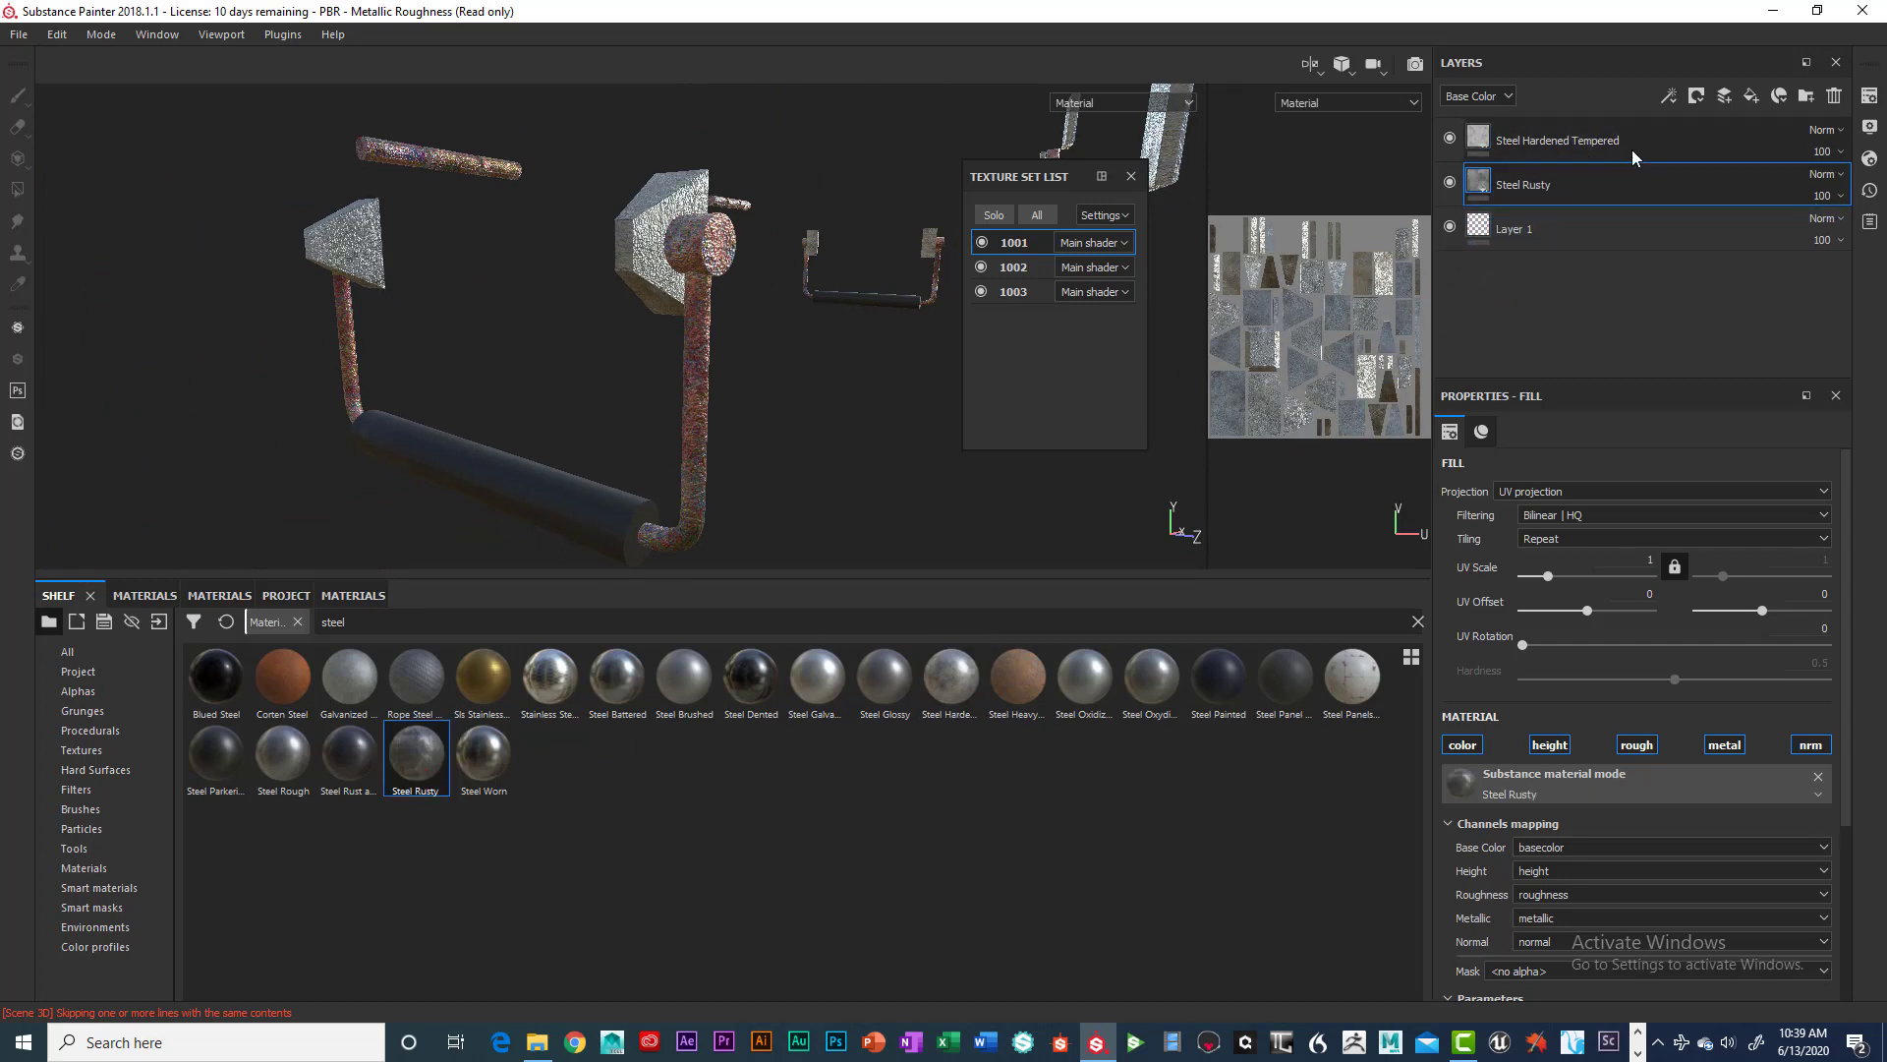
Move the Steel Rusty fill above Steel Hardened Tempered in texture set 1001's layer stack.
{"action": "left_click", "coordinate": [1563, 147]}
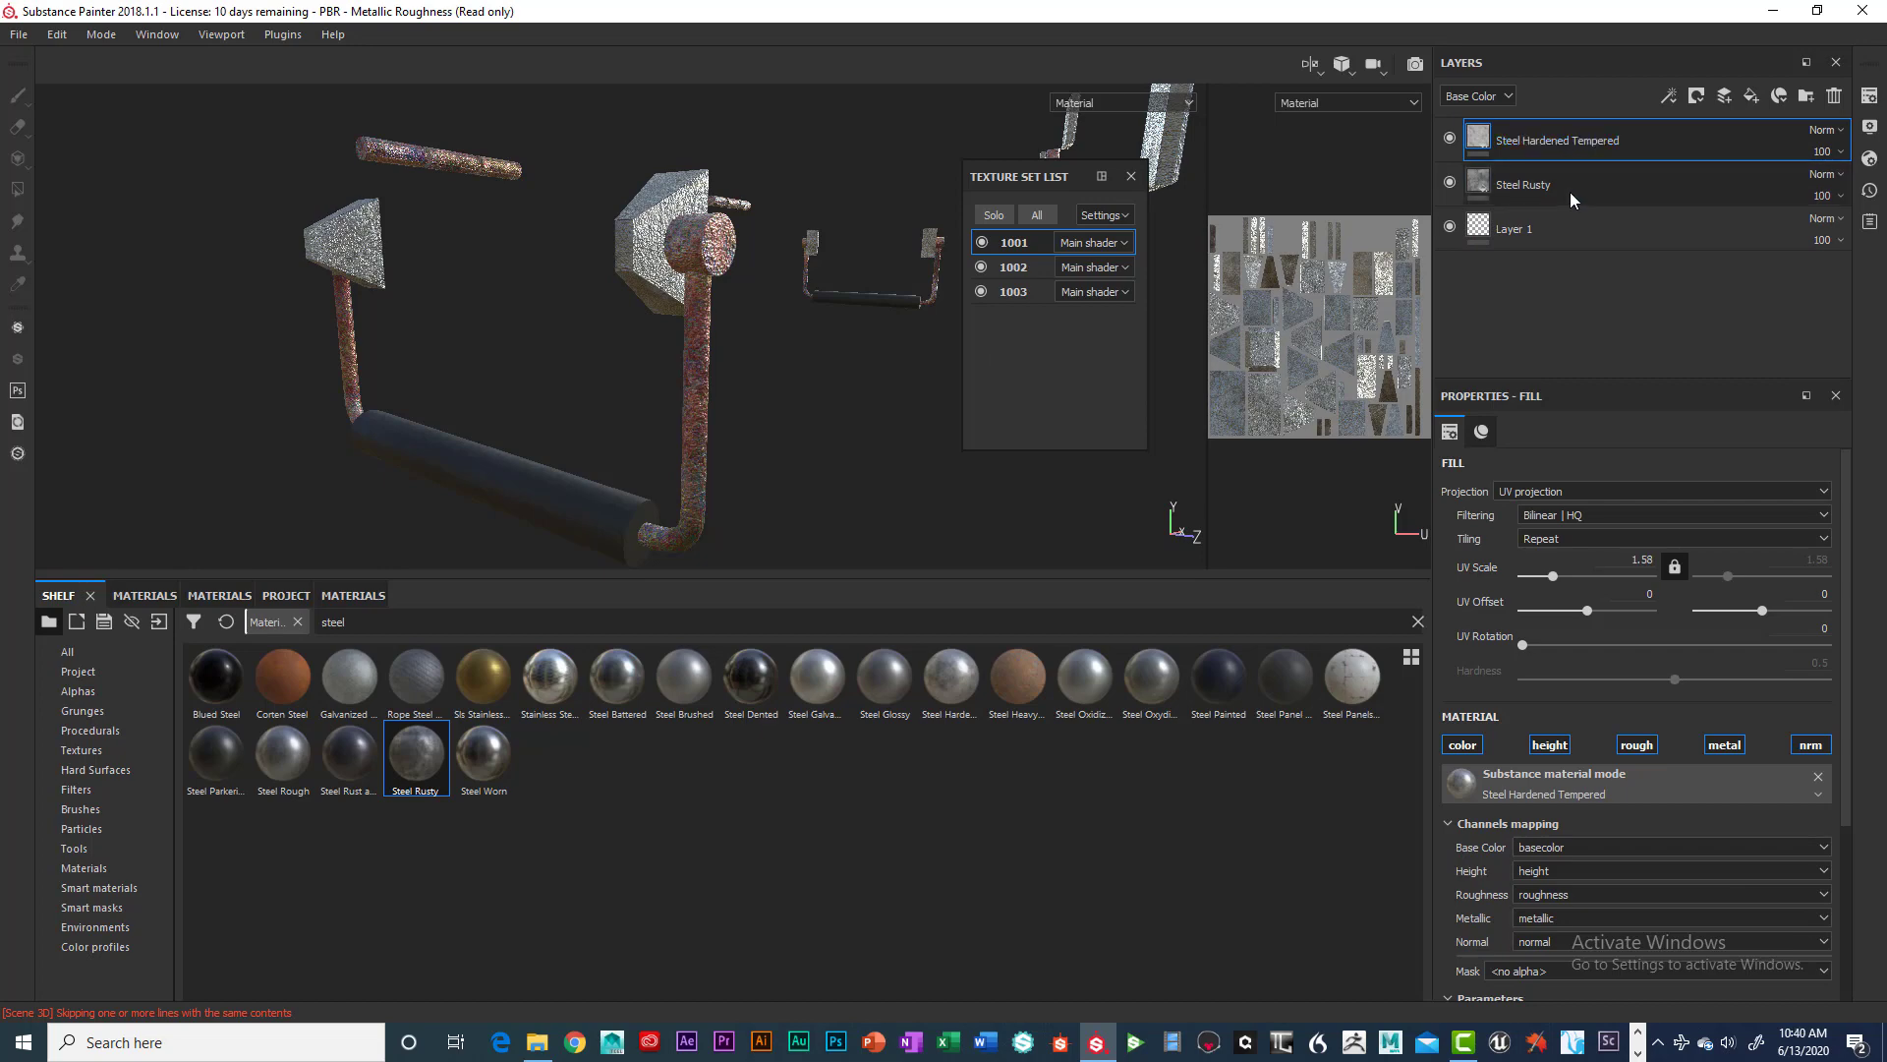
{"action": "left_click_drag", "start_coordinate": [1576, 188], "coordinate": [1576, 135]}
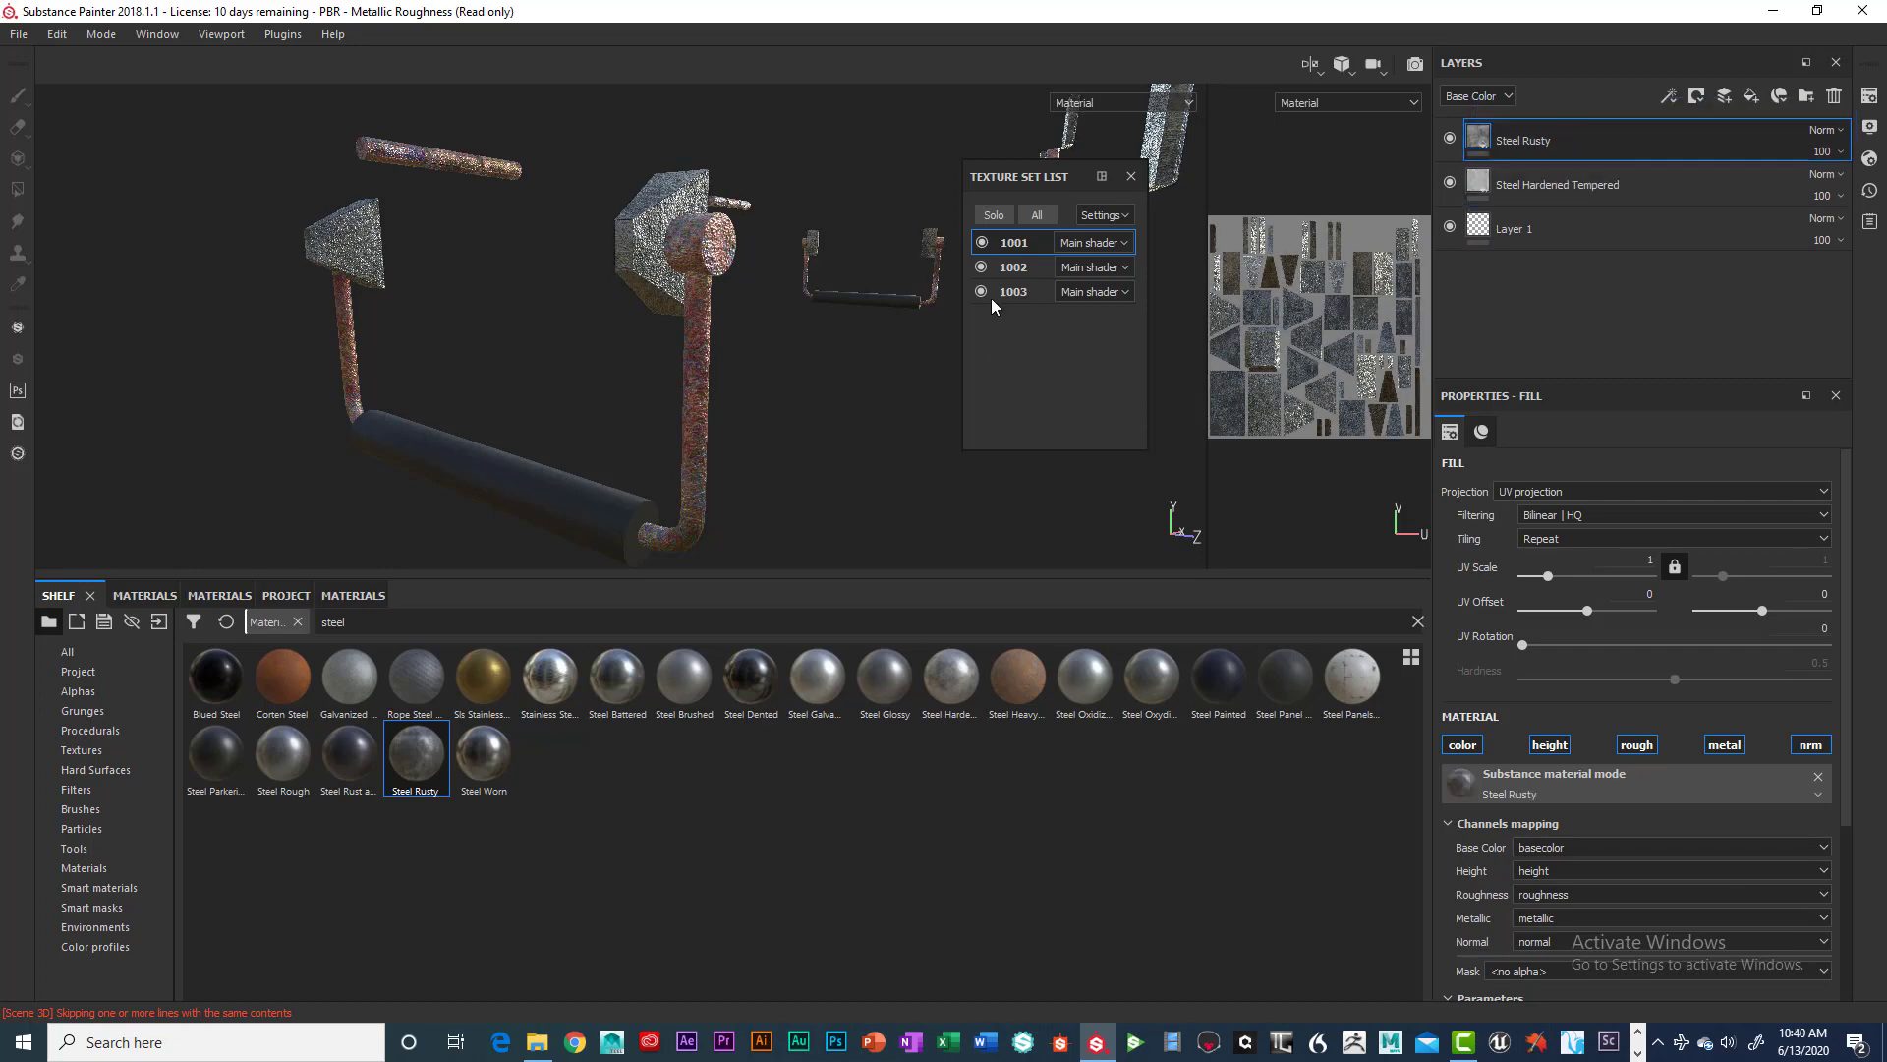
{"action": "left_click_drag", "start_coordinate": [752, 341], "coordinate": [742, 360], "text": "alt"}
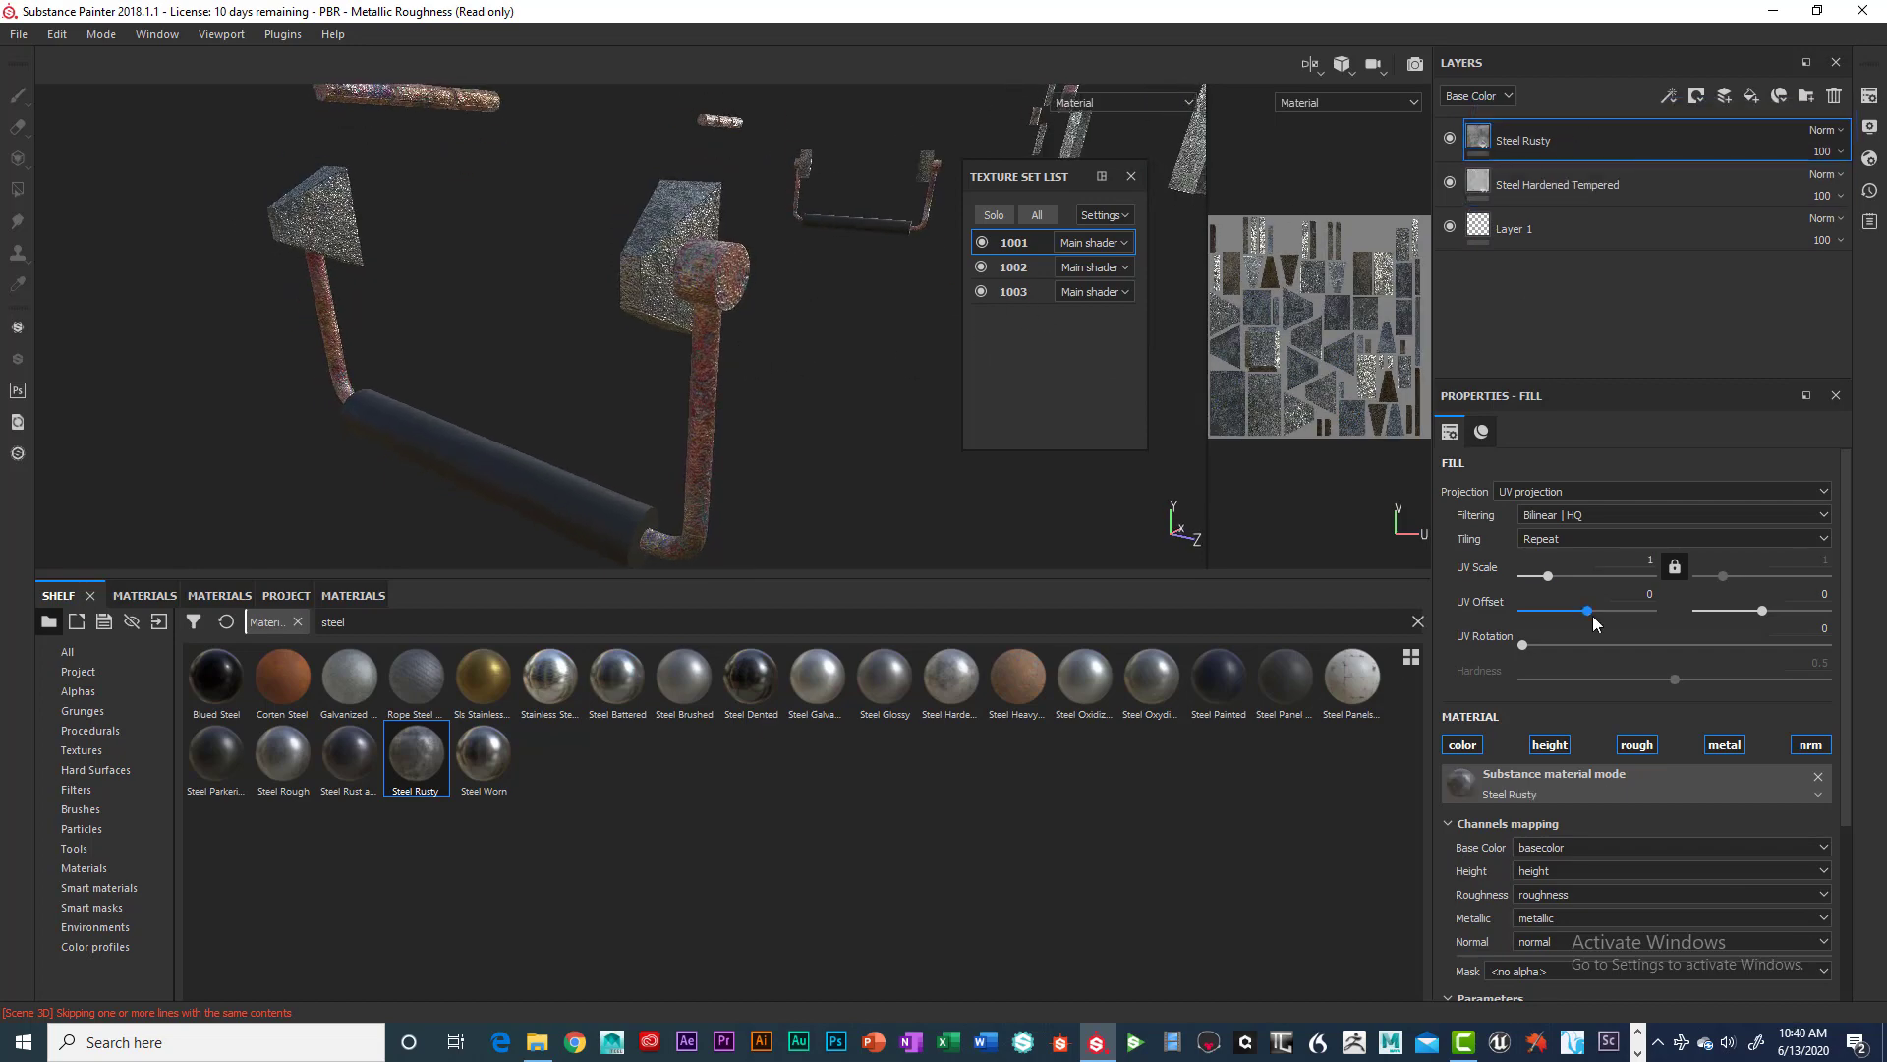
Set the Steel Rusty fill's saturation to 0.57 in its basic material parameters.
{"action": "scroll", "coordinate": [1652, 824], "scroll_direction": "down", "scroll_amount": 3}
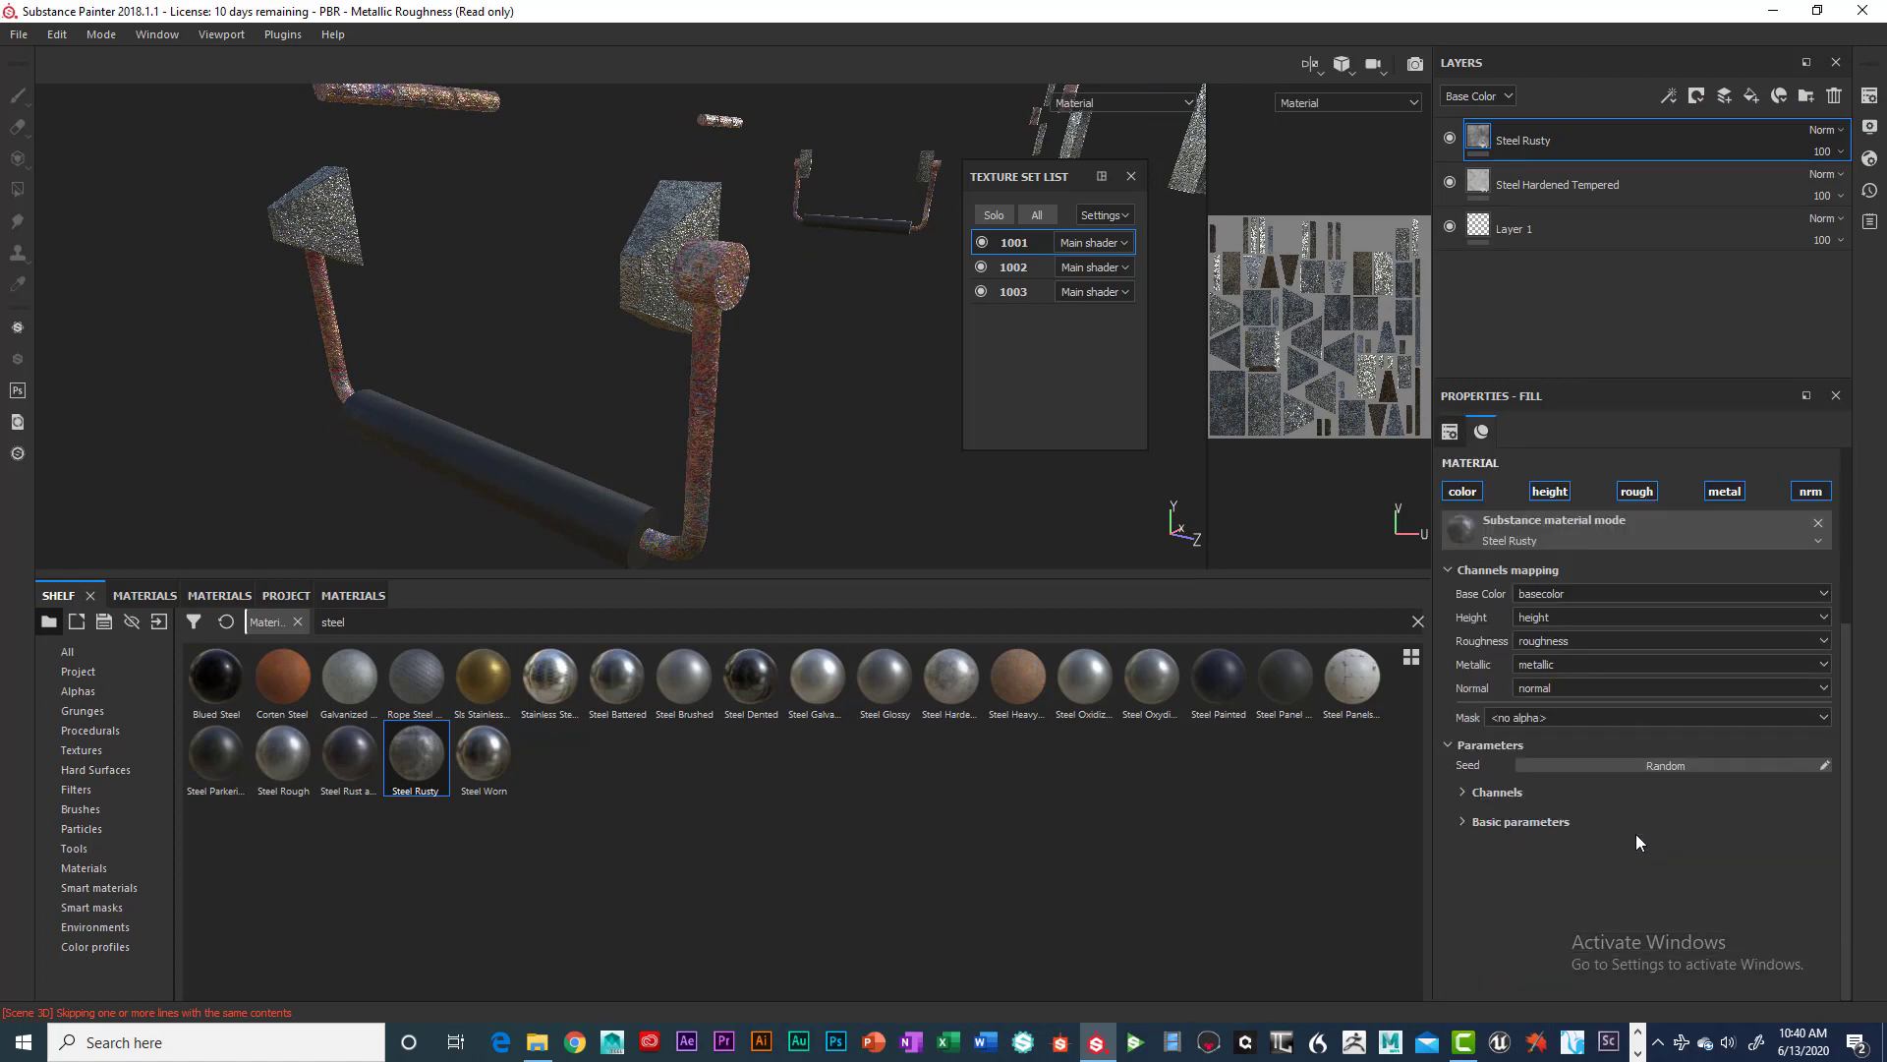
{"action": "left_click", "coordinate": [1463, 793]}
{"action": "scroll", "coordinate": [1479, 828], "scroll_direction": "down", "scroll_amount": 1}
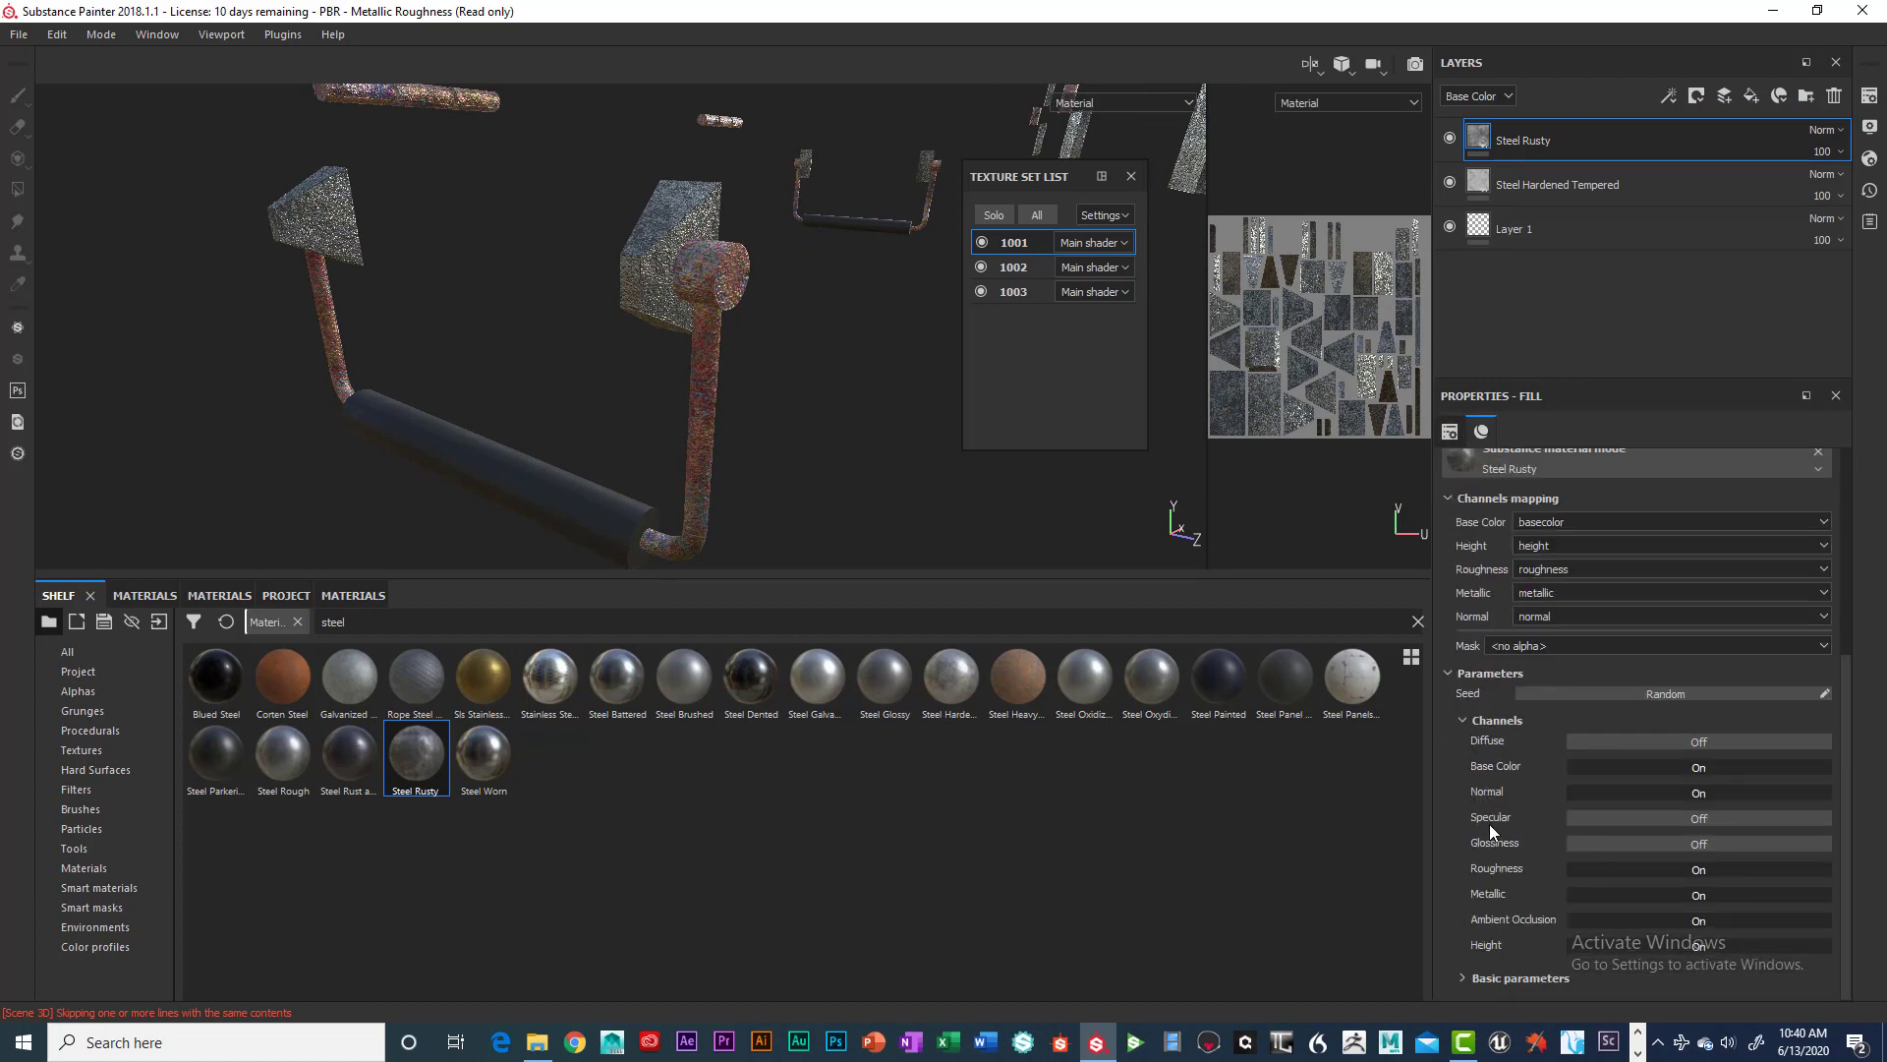
{"action": "left_click", "coordinate": [1464, 978]}
{"action": "scroll", "coordinate": [1619, 902], "scroll_direction": "down", "scroll_amount": 4}
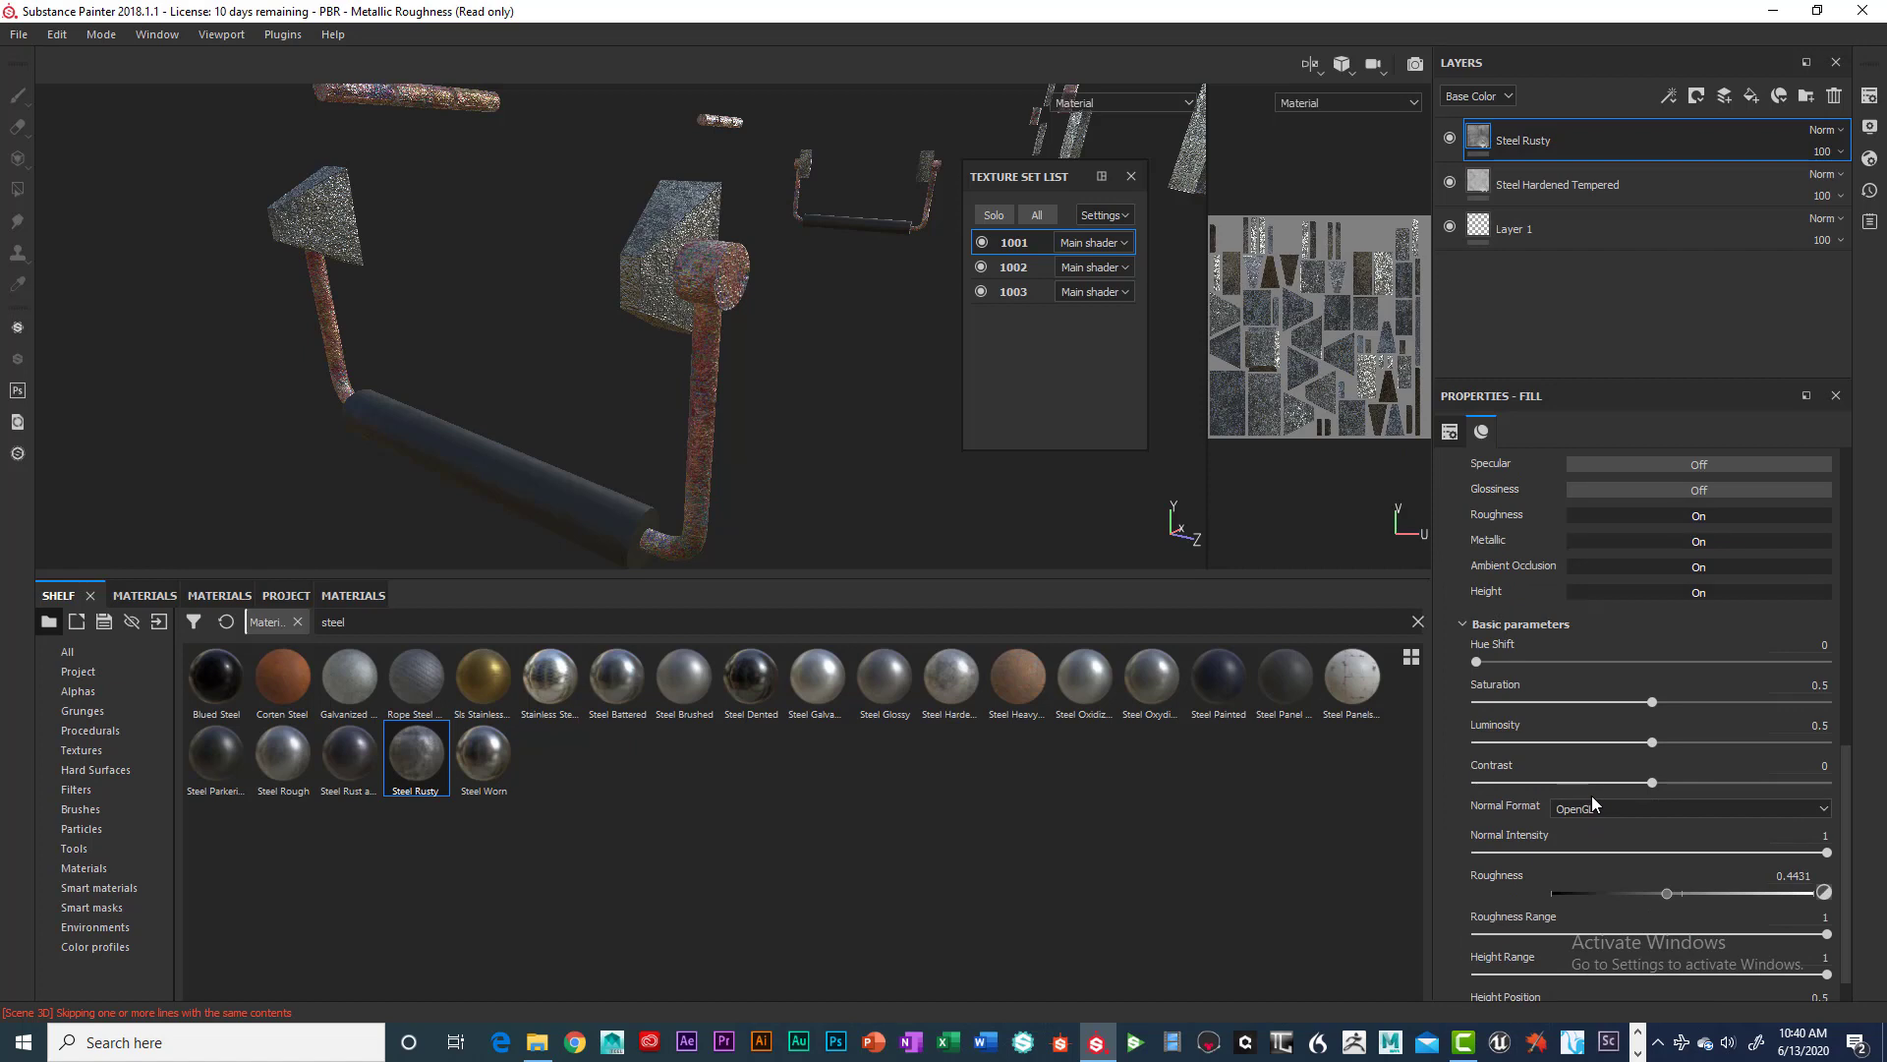
{"action": "mouse_move", "coordinate": [1655, 702]}
{"action": "left_mouse_down"}
{"action": "mouse_move", "coordinate": [1697, 698]}
{"action": "mouse_move", "coordinate": [1680, 708]}
{"action": "left_mouse_up"}
Examine the steel surfaces of the handle's brackets and bars from several angles, keeping the Steel Rusty height range at 1.
{"action": "left_click_drag", "start_coordinate": [518, 426], "coordinate": [1030, 415], "text": "alt"}
{"action": "left_click_drag", "start_coordinate": [807, 438], "coordinate": [807, 445], "text": "alt"}
{"action": "right_click_drag", "start_coordinate": [808, 451], "coordinate": [695, 438], "text": "alt"}
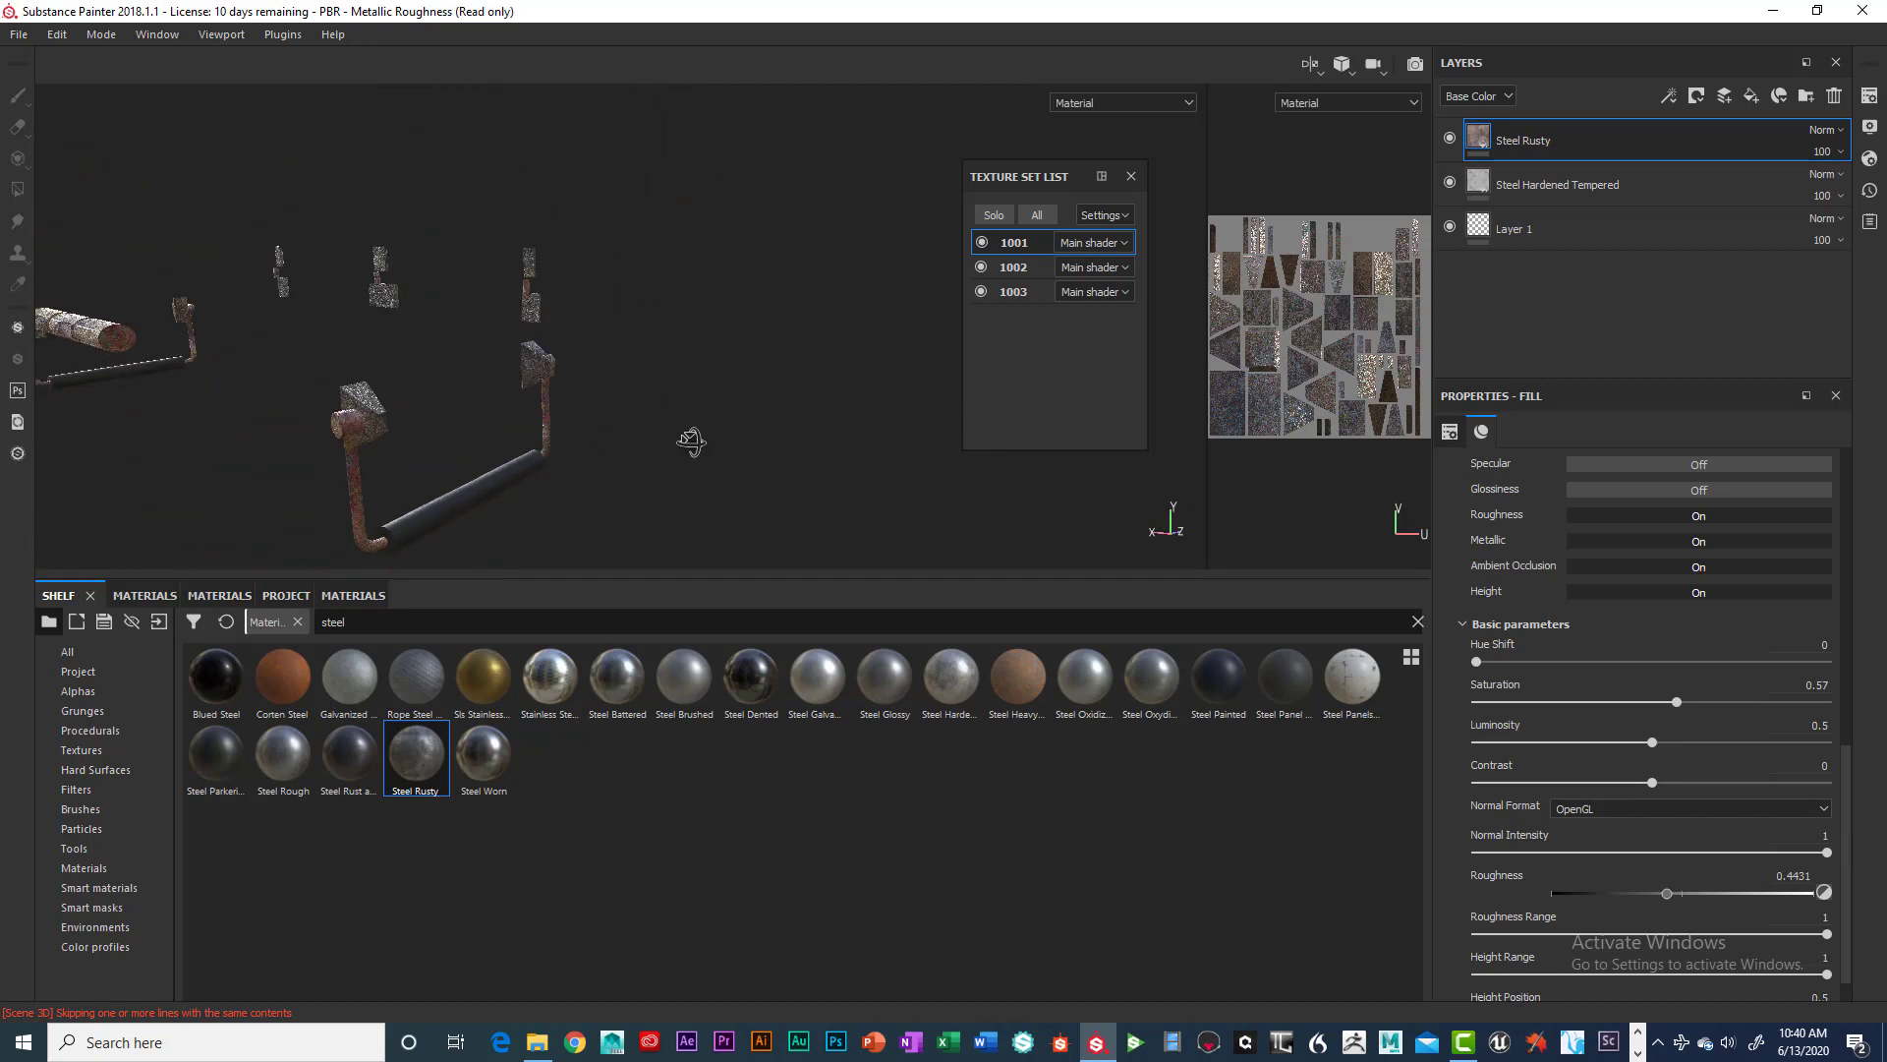
{"action": "left_click_drag", "start_coordinate": [550, 438], "coordinate": [756, 459], "text": "alt"}
{"action": "right_click_drag", "start_coordinate": [629, 462], "coordinate": [753, 472], "text": "alt"}
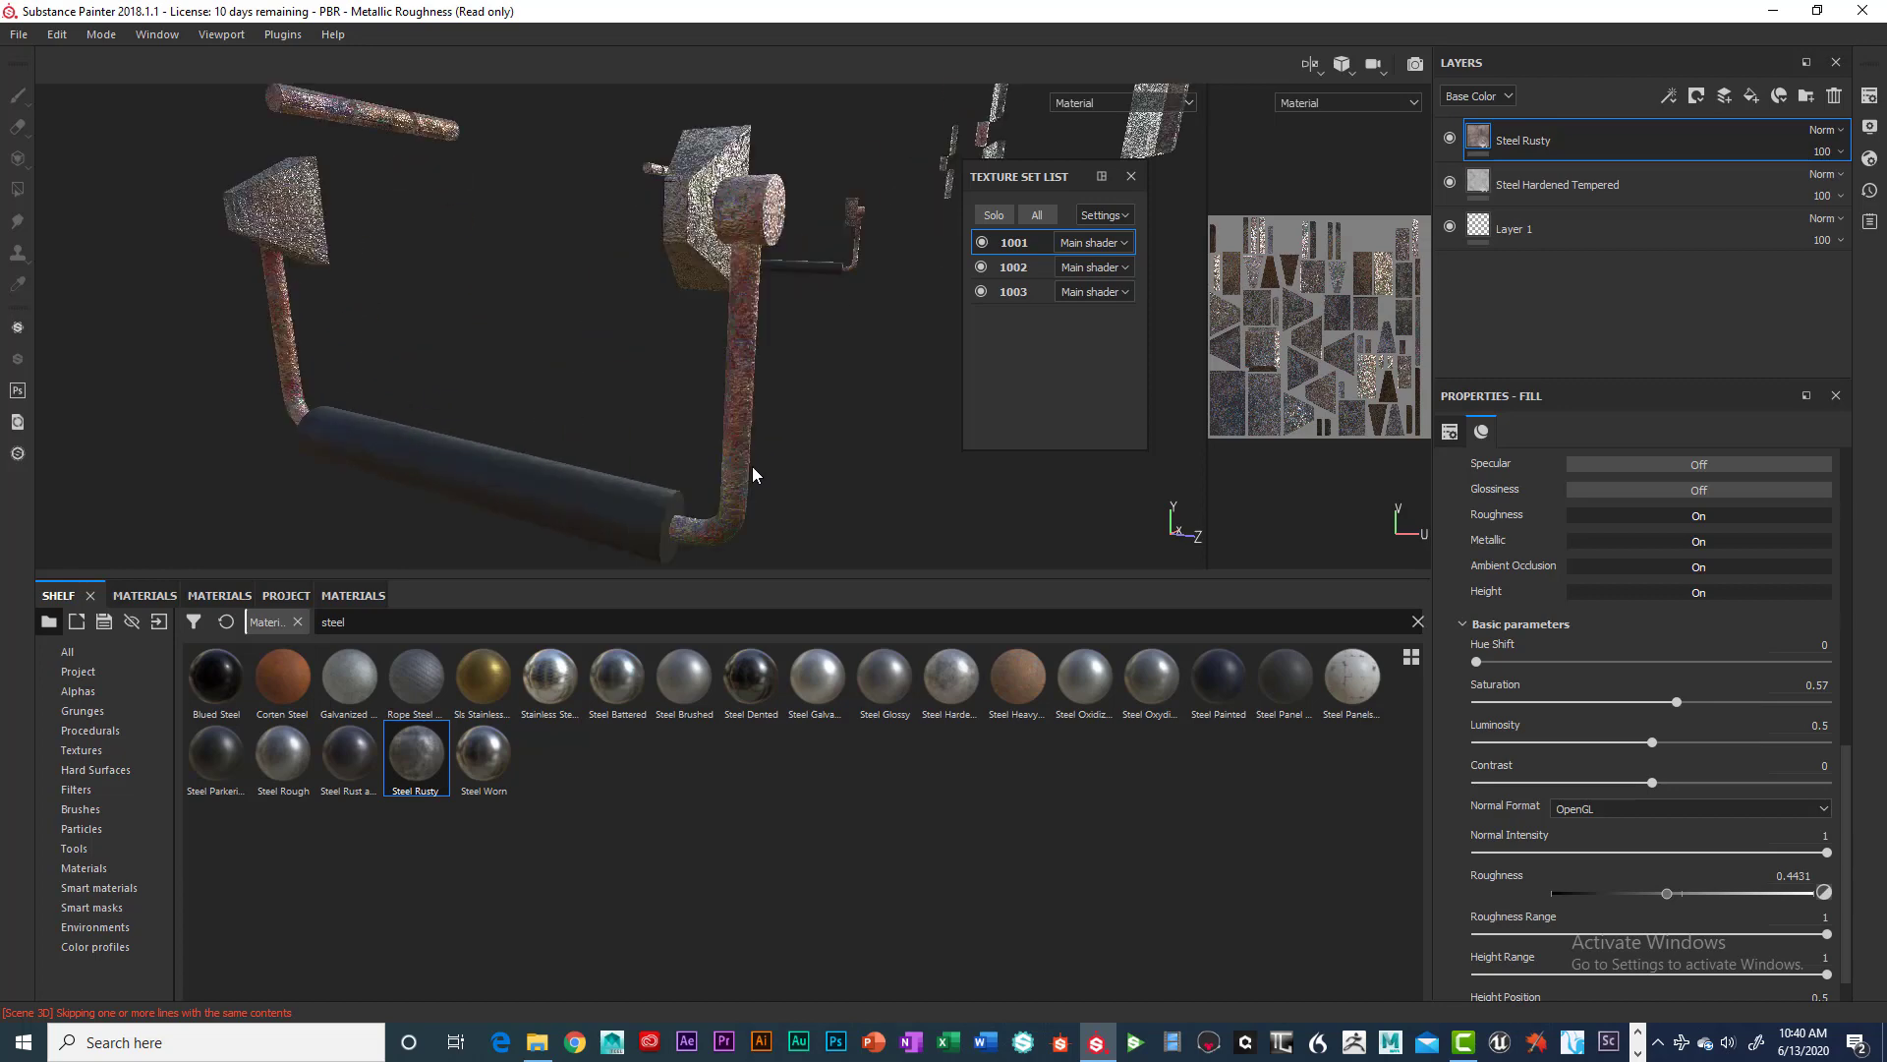
{"action": "left_click_drag", "start_coordinate": [754, 472], "coordinate": [780, 438], "text": "alt"}
{"action": "middle_click_drag", "start_coordinate": [801, 403], "coordinate": [695, 498], "text": "alt"}
{"action": "left_click_drag", "start_coordinate": [695, 497], "coordinate": [688, 458], "text": "alt"}
{"action": "scroll", "coordinate": [1748, 934], "scroll_direction": "down", "scroll_amount": 1}
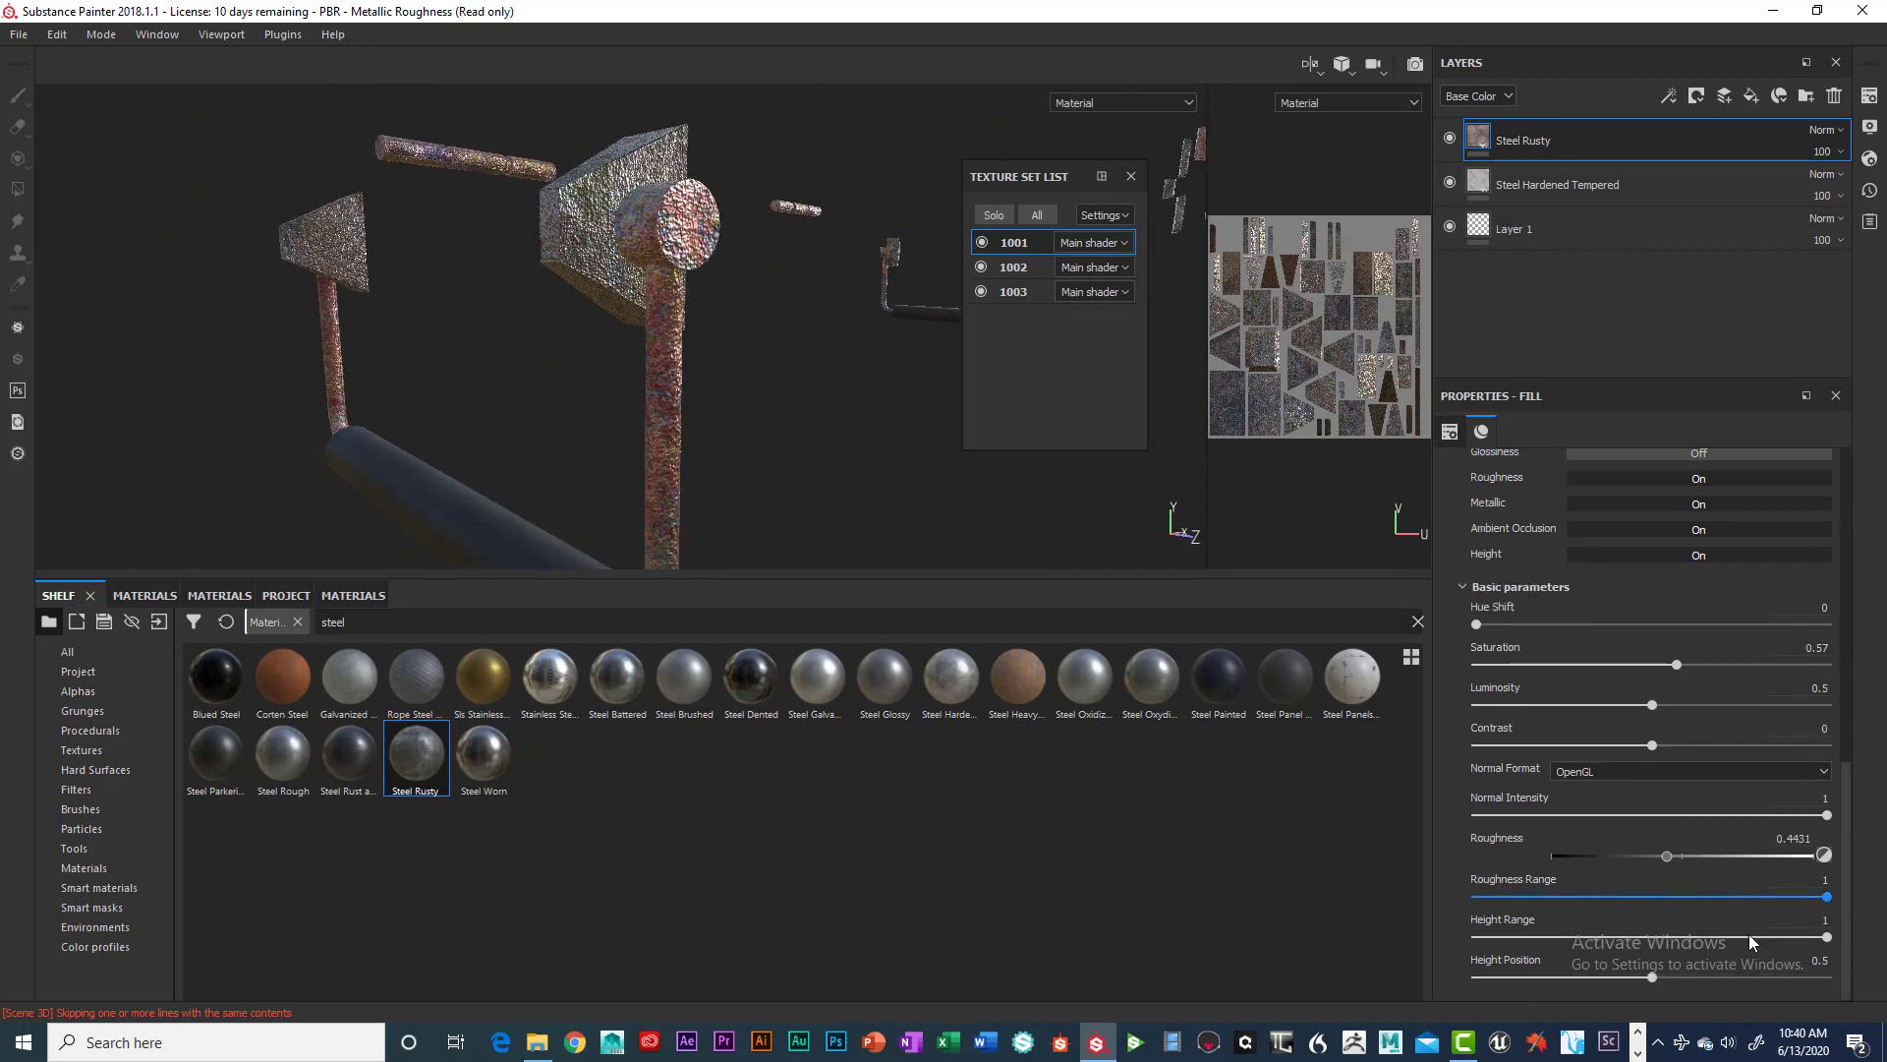
{"action": "mouse_move", "coordinate": [1826, 939]}
{"action": "left_mouse_down"}
{"action": "mouse_move", "coordinate": [1785, 940]}
{"action": "mouse_move", "coordinate": [1848, 940]}
{"action": "left_mouse_up"}
Set the Steel Hardened Tempered fill's normal intensity to 3.15 and its height range to 0.53.
{"action": "left_click", "coordinate": [1547, 183]}
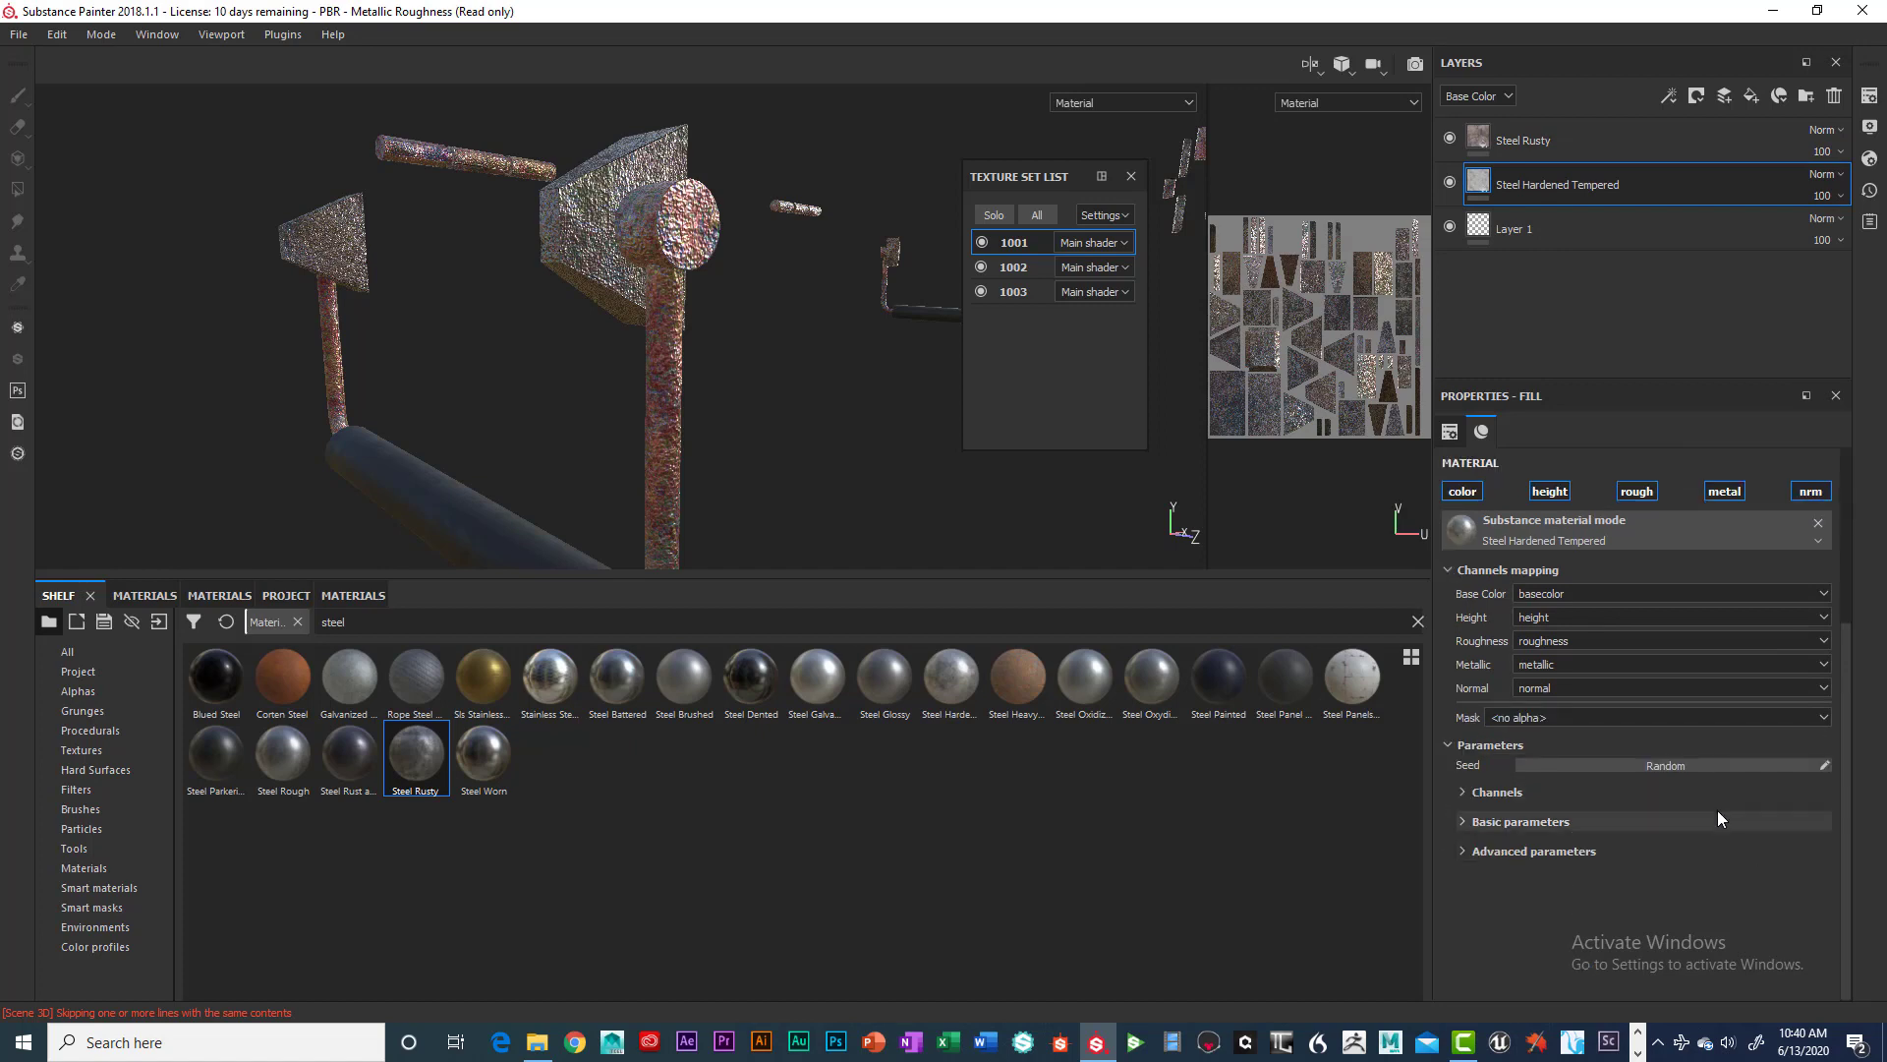
{"action": "left_click", "coordinate": [1463, 792]}
{"action": "scroll", "coordinate": [1514, 835], "scroll_direction": "down", "scroll_amount": 1}
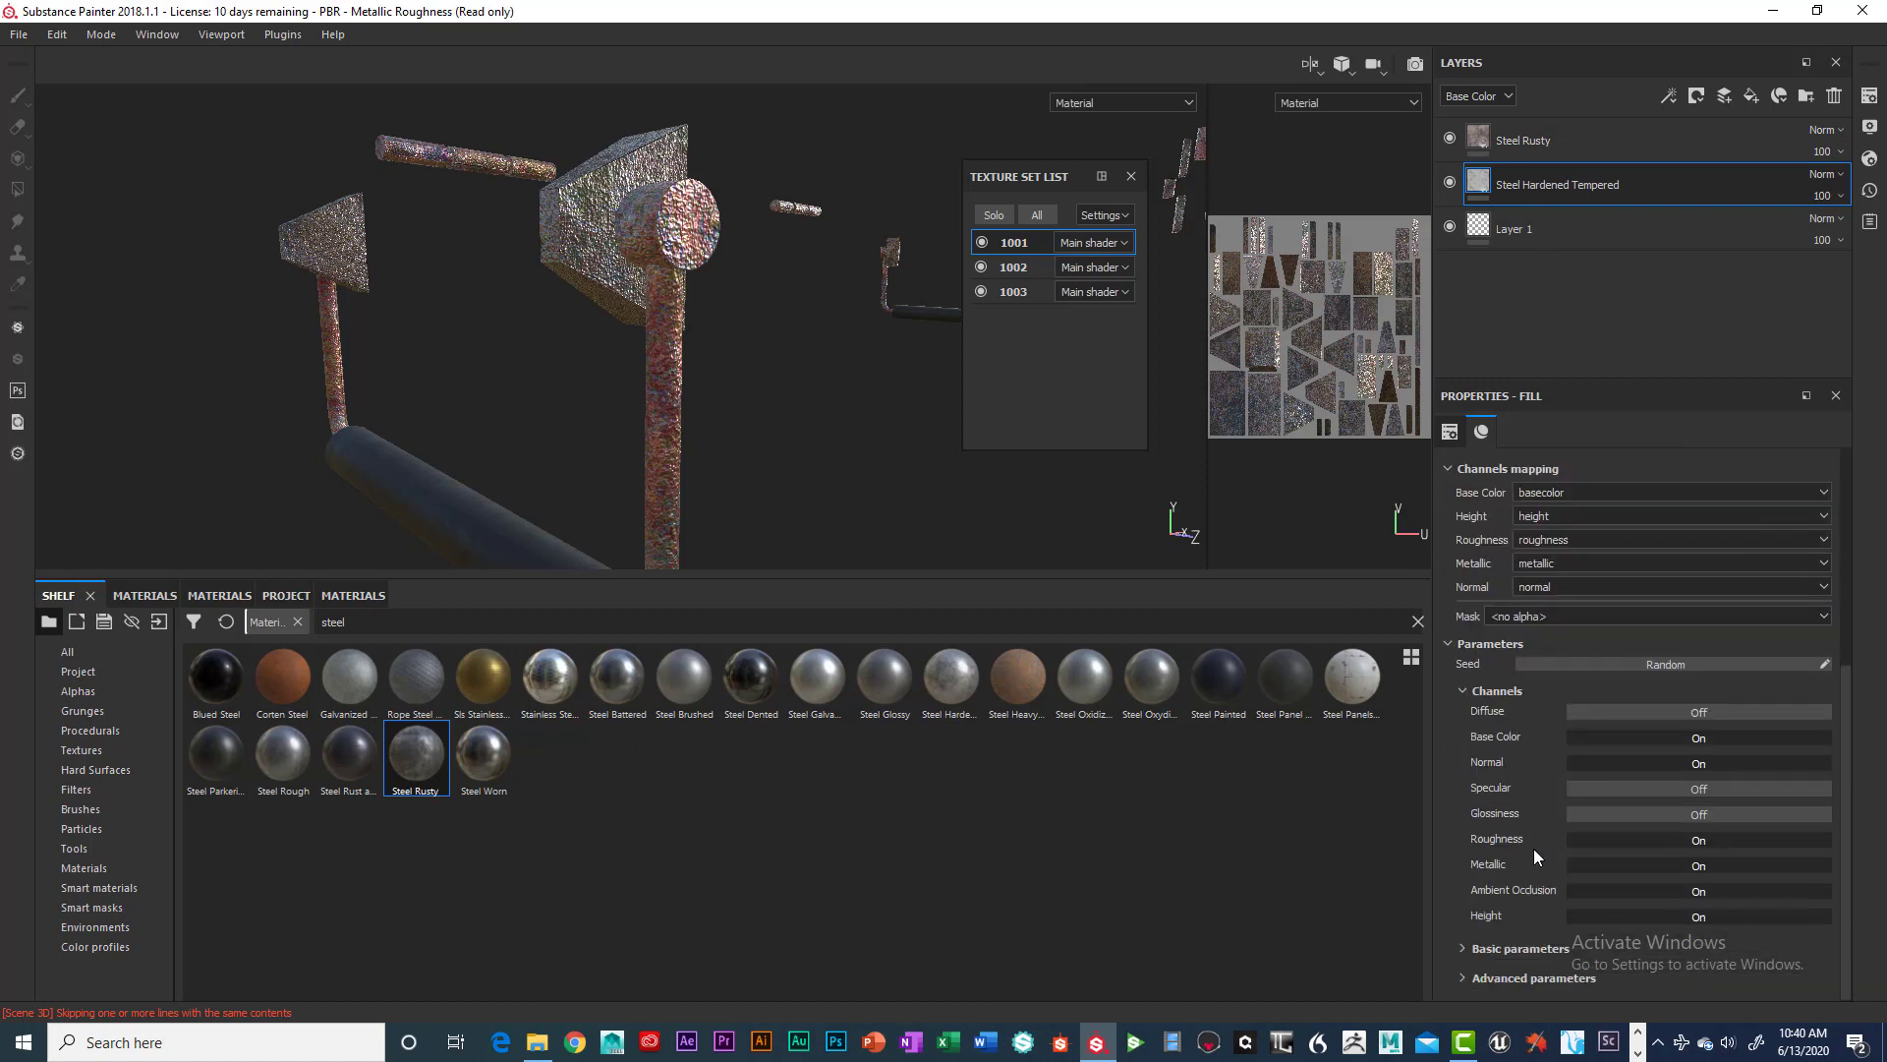
{"action": "left_click", "coordinate": [1475, 947]}
{"action": "scroll", "coordinate": [1534, 884], "scroll_direction": "down", "scroll_amount": 3}
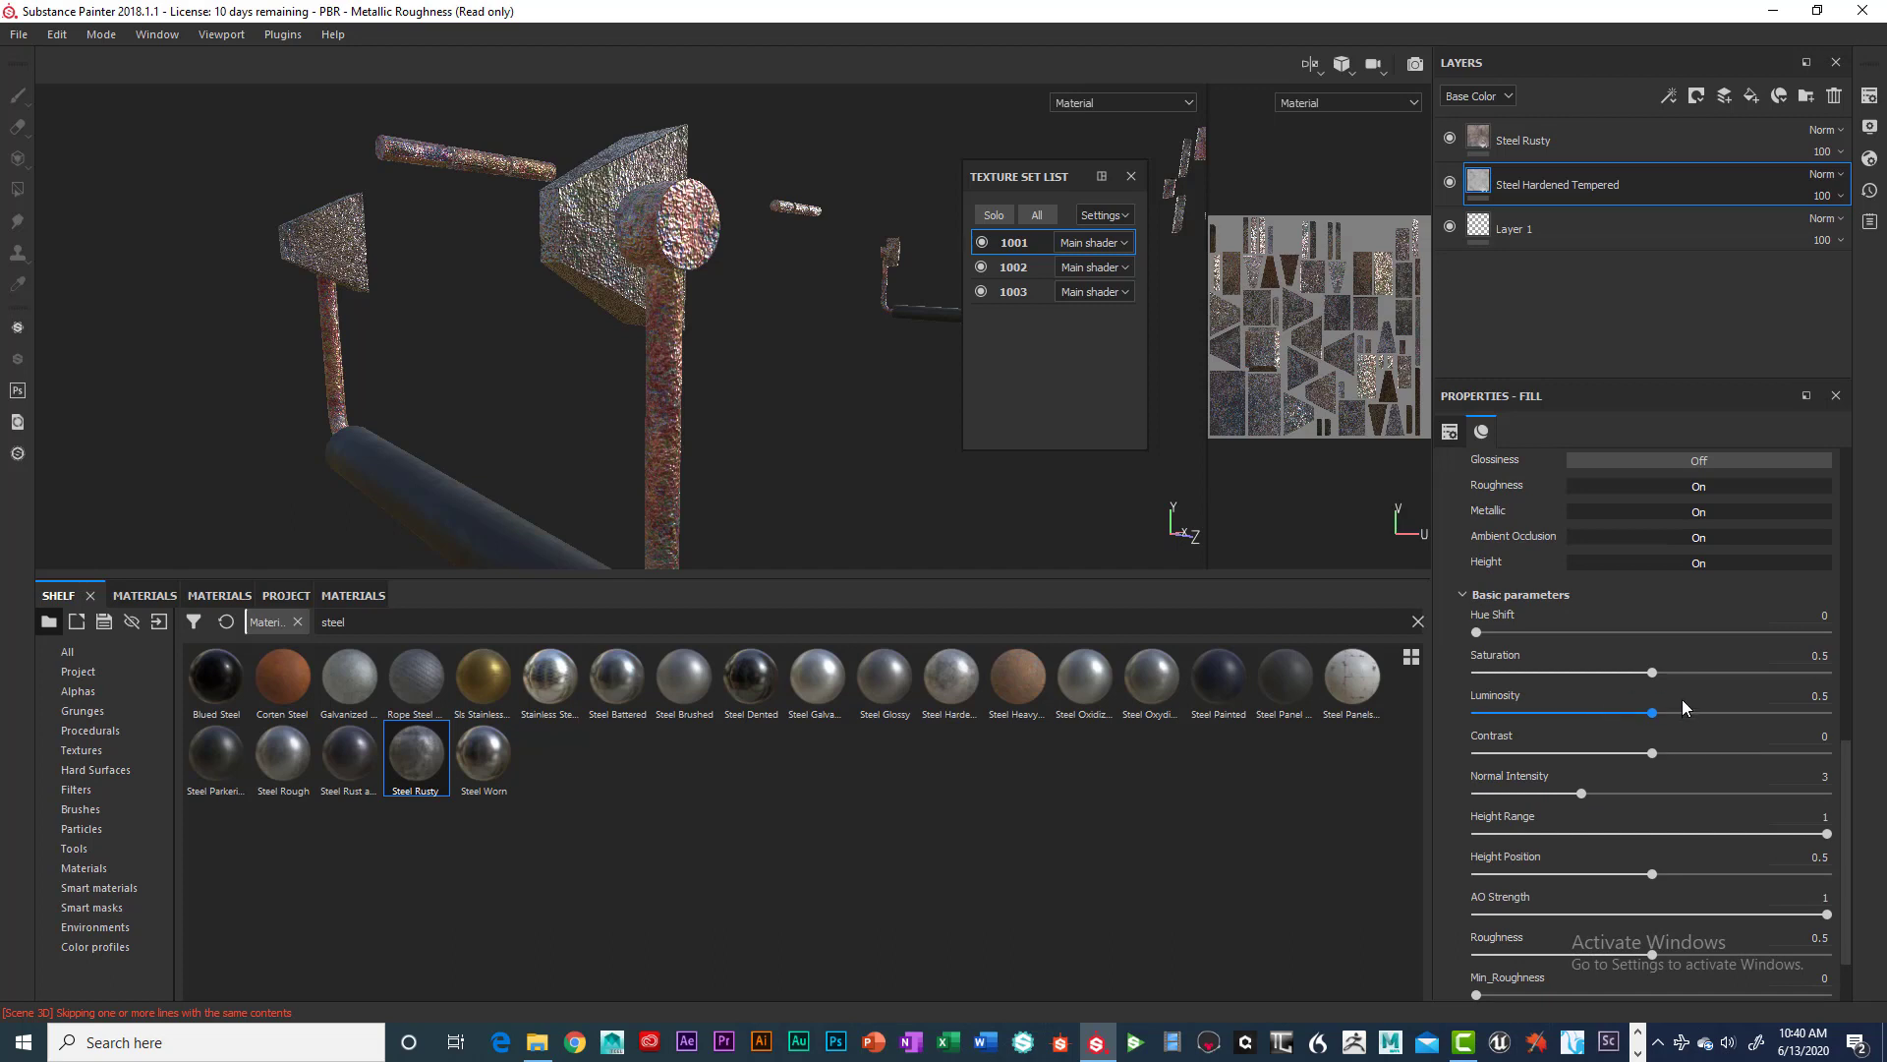
{"action": "mouse_move", "coordinate": [1582, 793]}
{"action": "left_mouse_down"}
{"action": "mouse_move", "coordinate": [1546, 792]}
{"action": "mouse_move", "coordinate": [1586, 793]}
{"action": "left_mouse_up"}
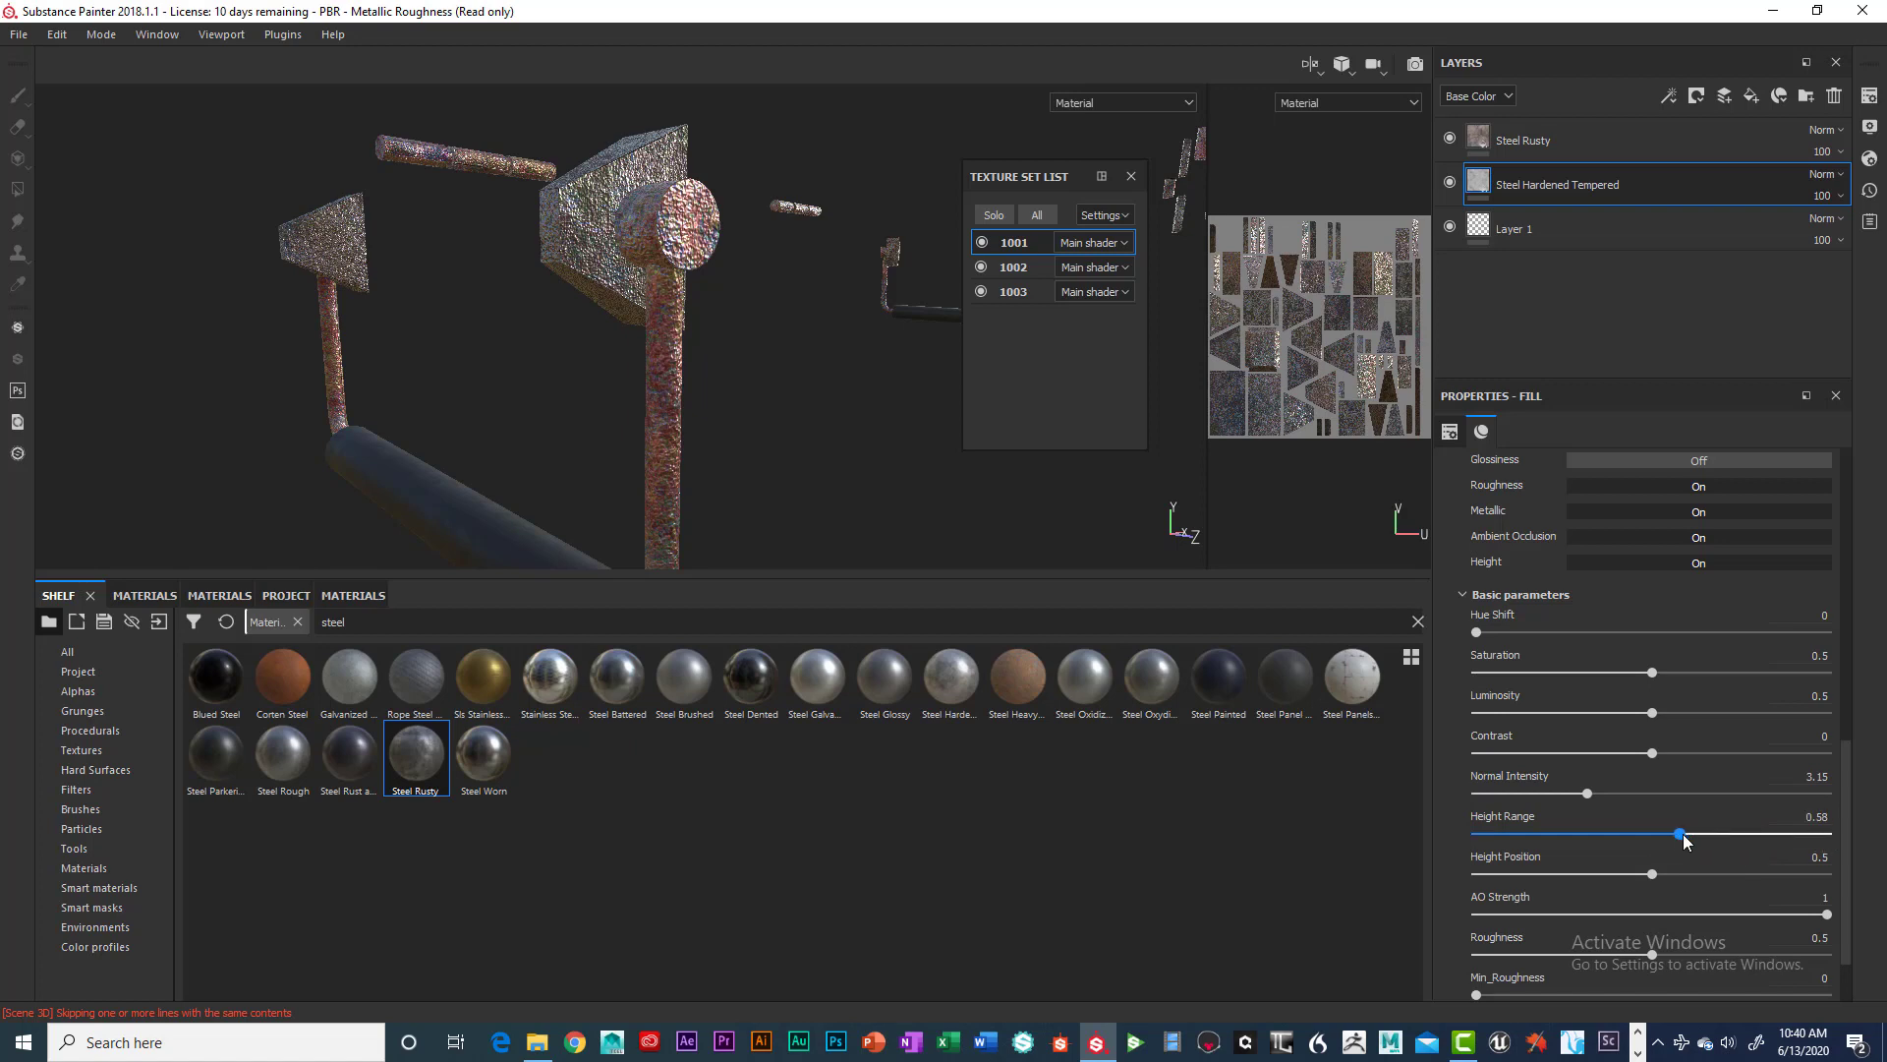
{"action": "mouse_move", "coordinate": [1683, 839]}
{"action": "left_mouse_down"}
{"action": "mouse_move", "coordinate": [1565, 835]}
{"action": "mouse_move", "coordinate": [1662, 835]}
{"action": "left_mouse_up"}
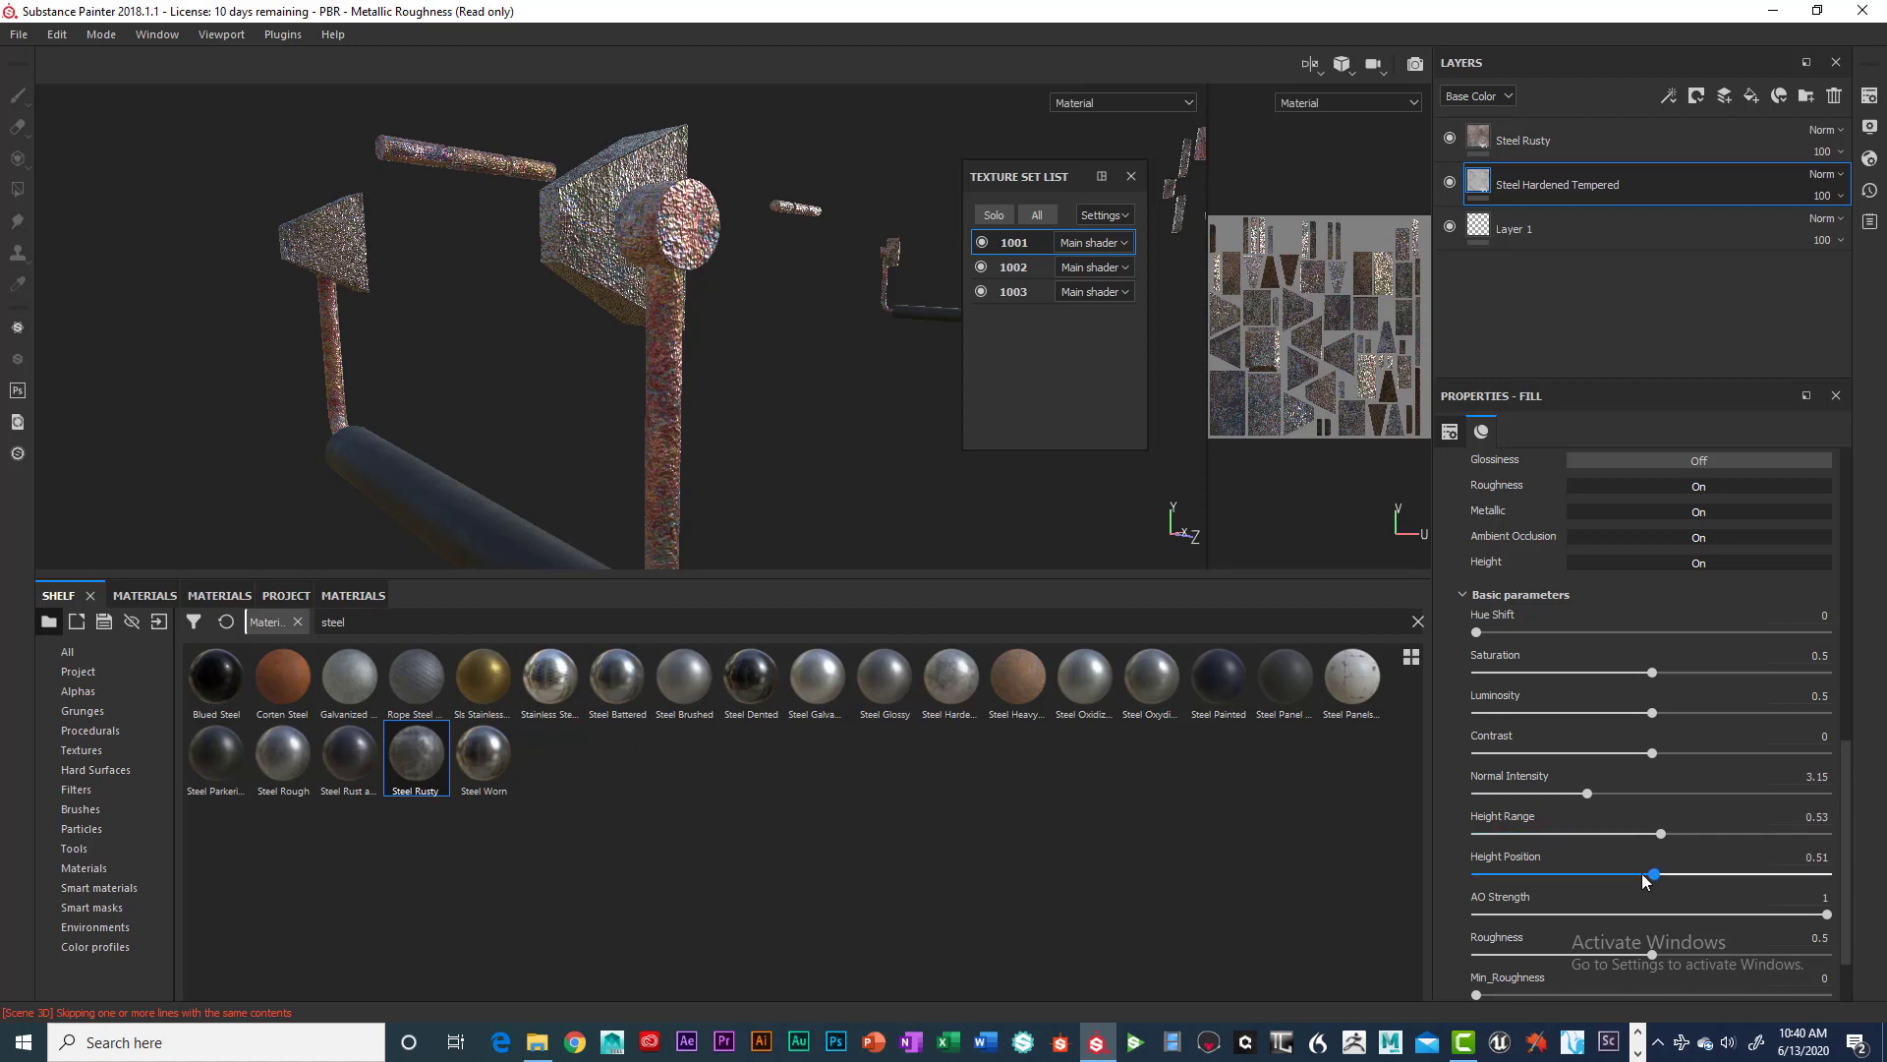
Set the Steel Hardened Tempered fill's height position to 0.32 and try a lower roughness.
{"action": "left_click_drag", "start_coordinate": [1561, 879], "coordinate": [1592, 876]}
{"action": "left_click_drag", "start_coordinate": [1659, 958], "coordinate": [1550, 957]}
{"action": "left_click_drag", "start_coordinate": [865, 432], "coordinate": [924, 506], "text": "alt"}
{"action": "scroll", "coordinate": [1073, 531], "scroll_direction": "down", "scroll_amount": 2}
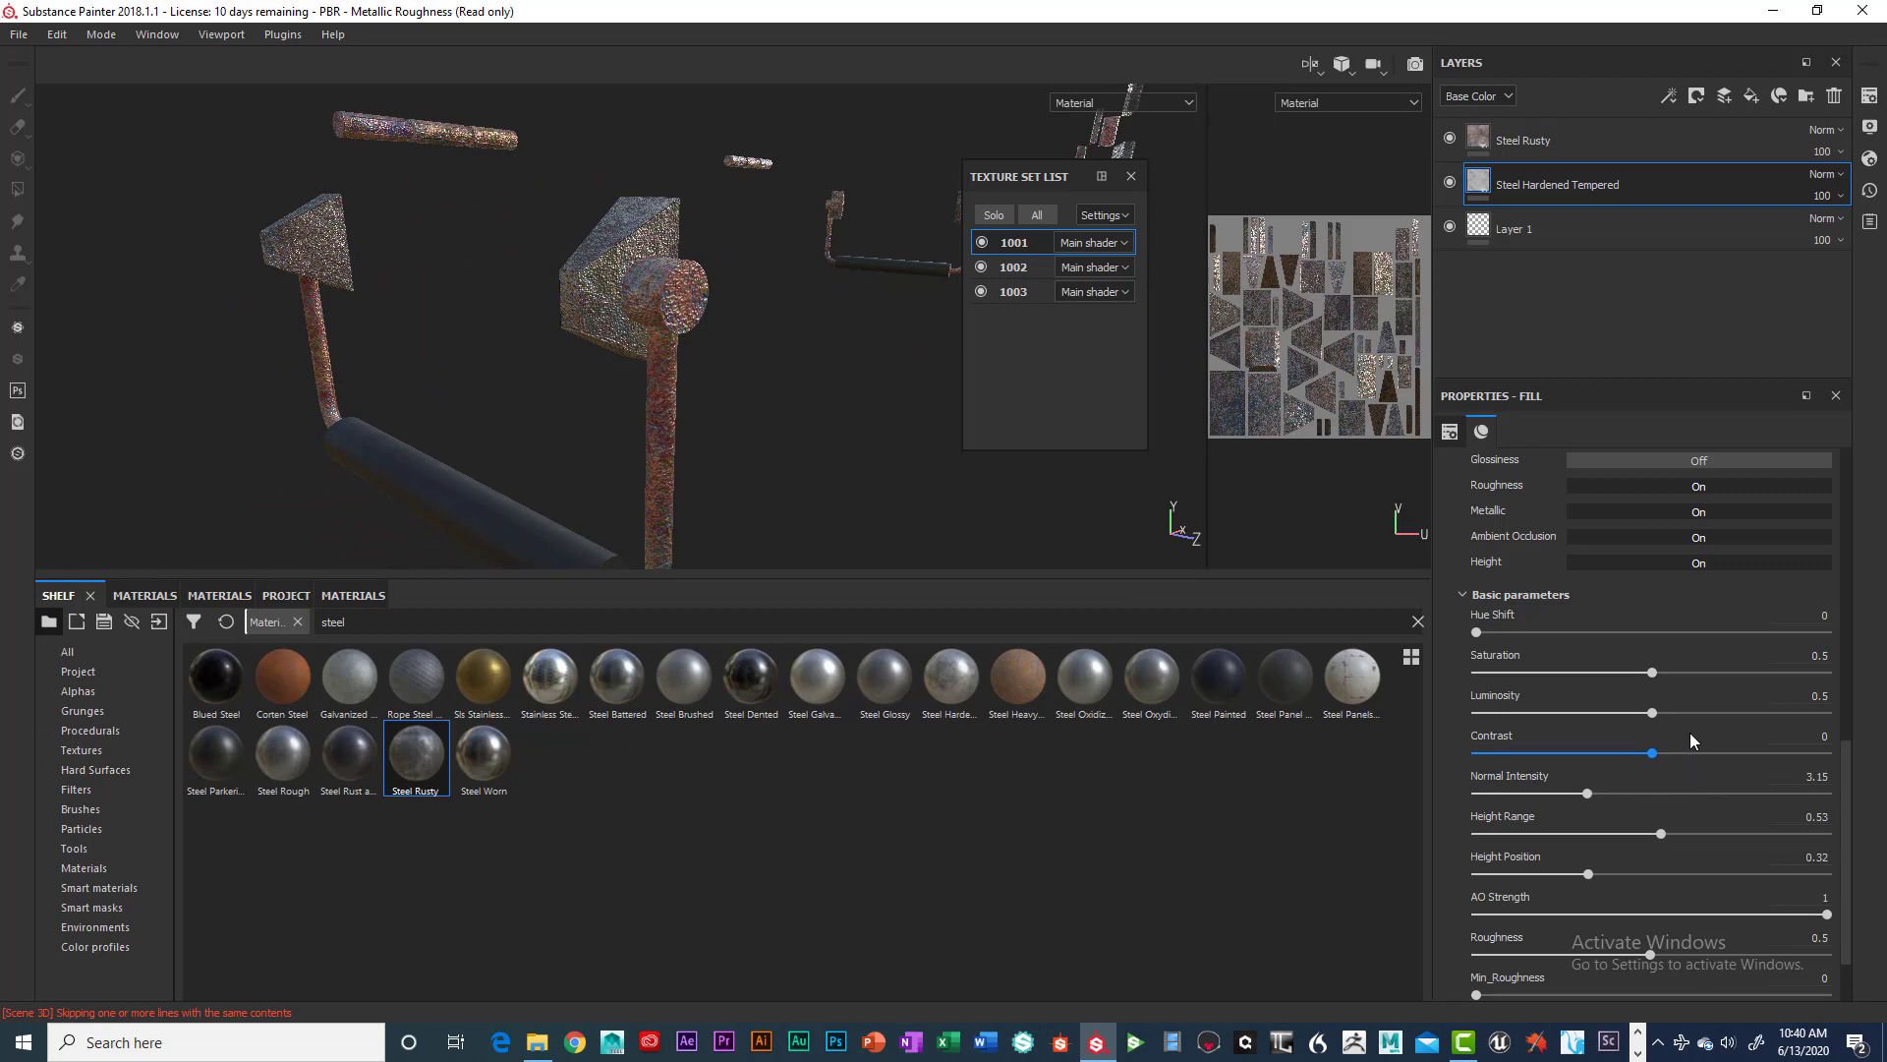
{"action": "scroll", "coordinate": [1681, 712], "scroll_direction": "down", "scroll_amount": 2}
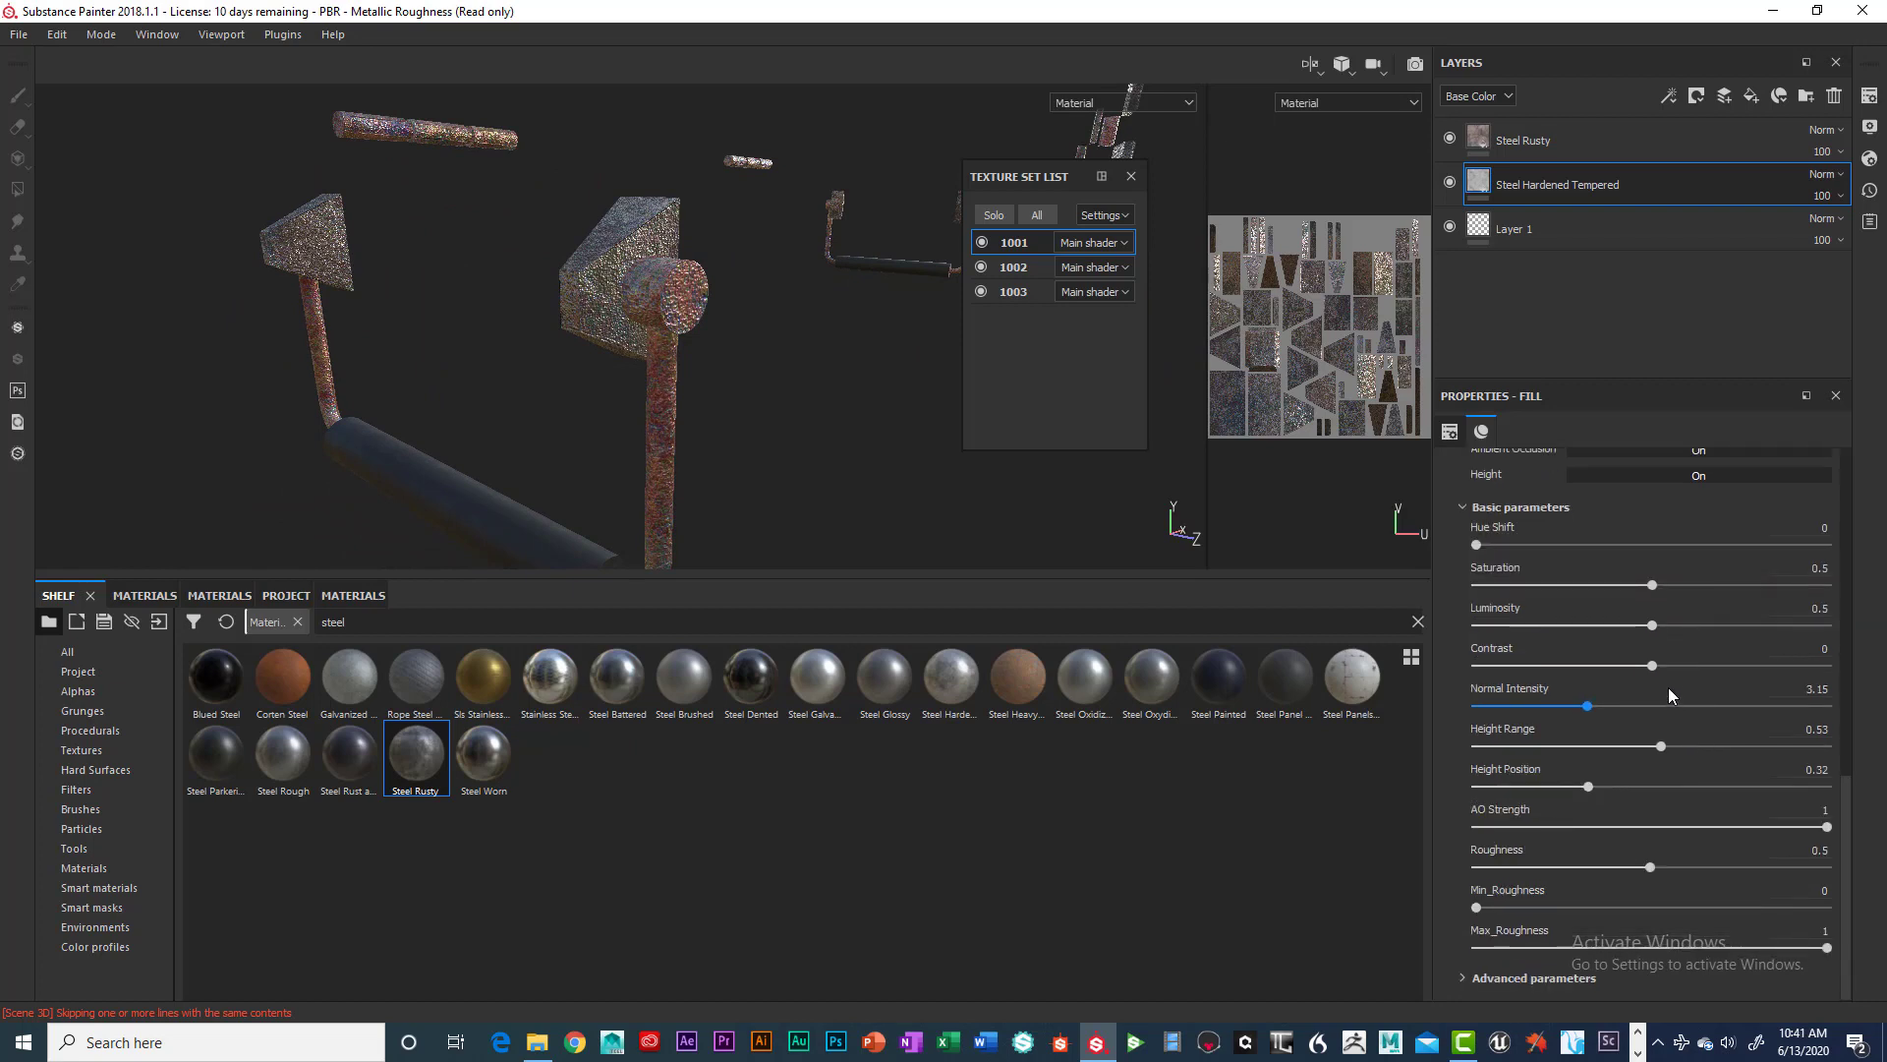
{"action": "left_click_drag", "start_coordinate": [1647, 585], "coordinate": [1647, 636]}
Disable the height channel of the Steel Hardened Tempered fill and test its normal channel off and on.
{"action": "scroll", "coordinate": [1756, 534], "scroll_direction": "up", "scroll_amount": 8}
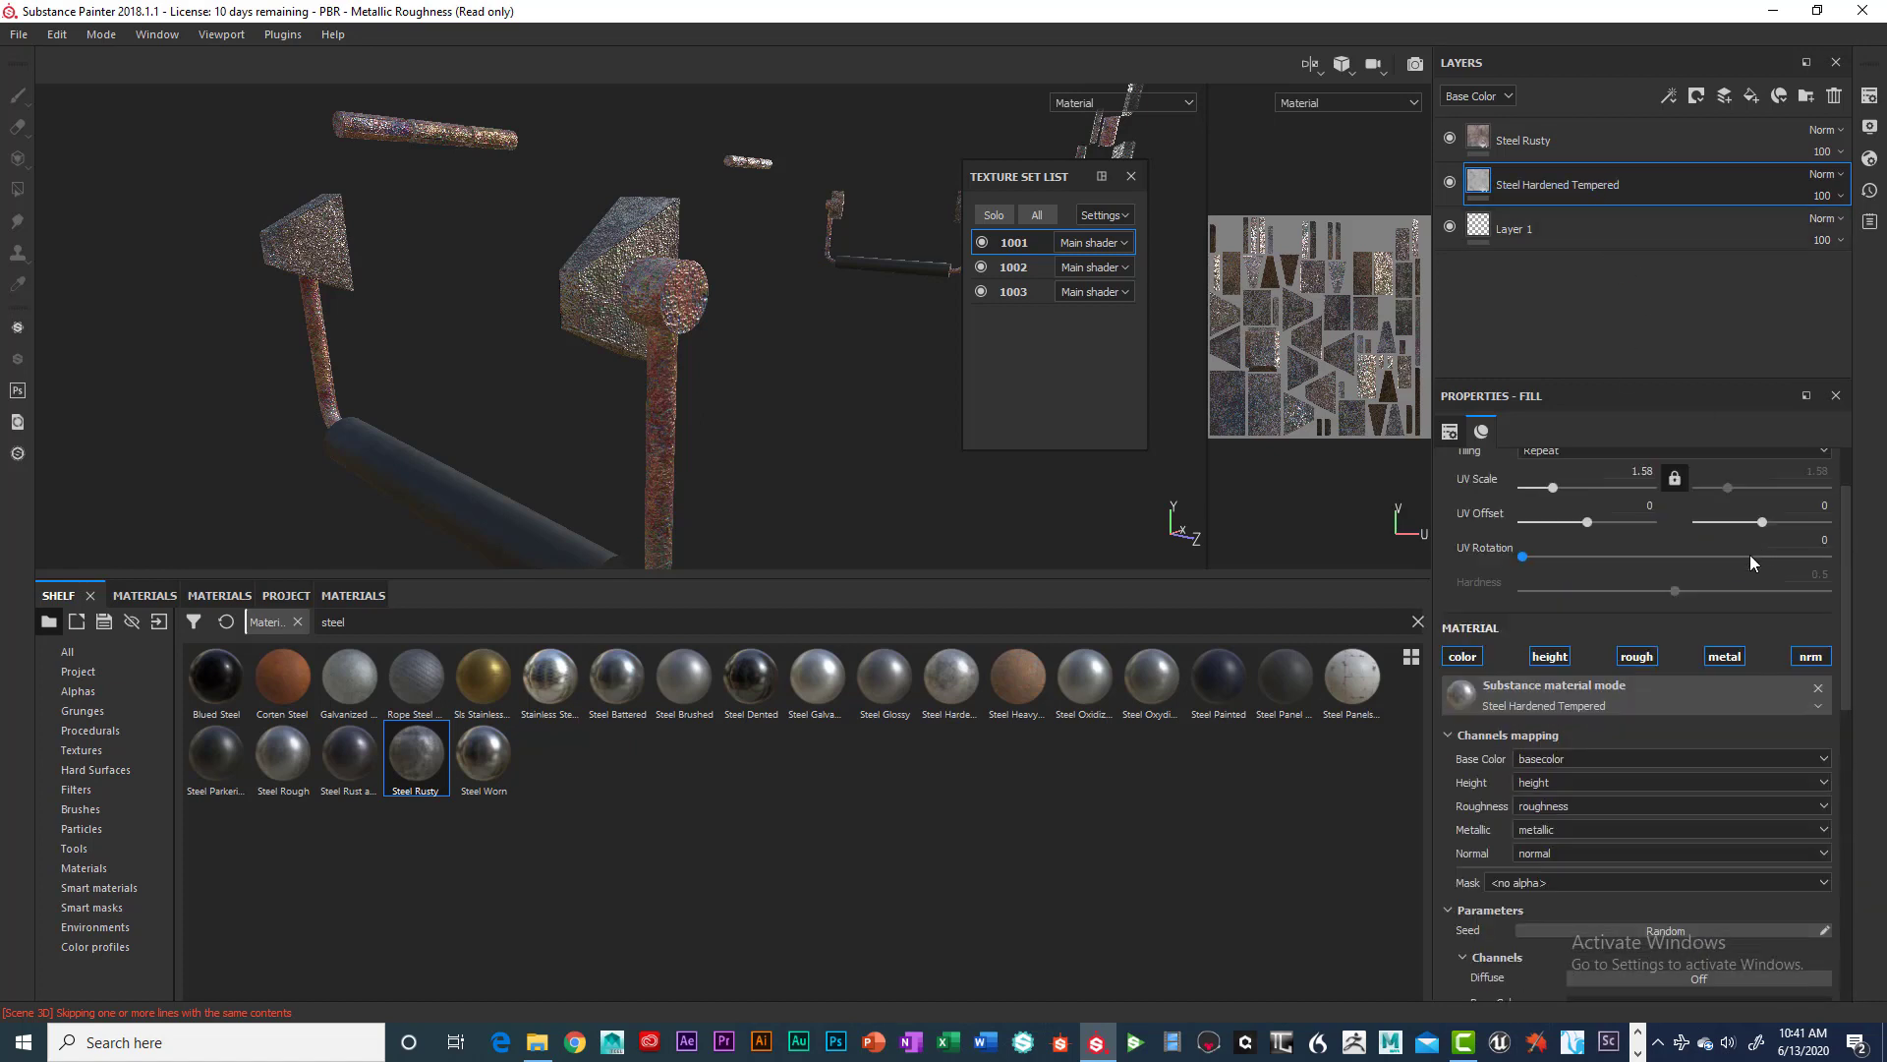
{"action": "left_click", "coordinate": [1554, 657]}
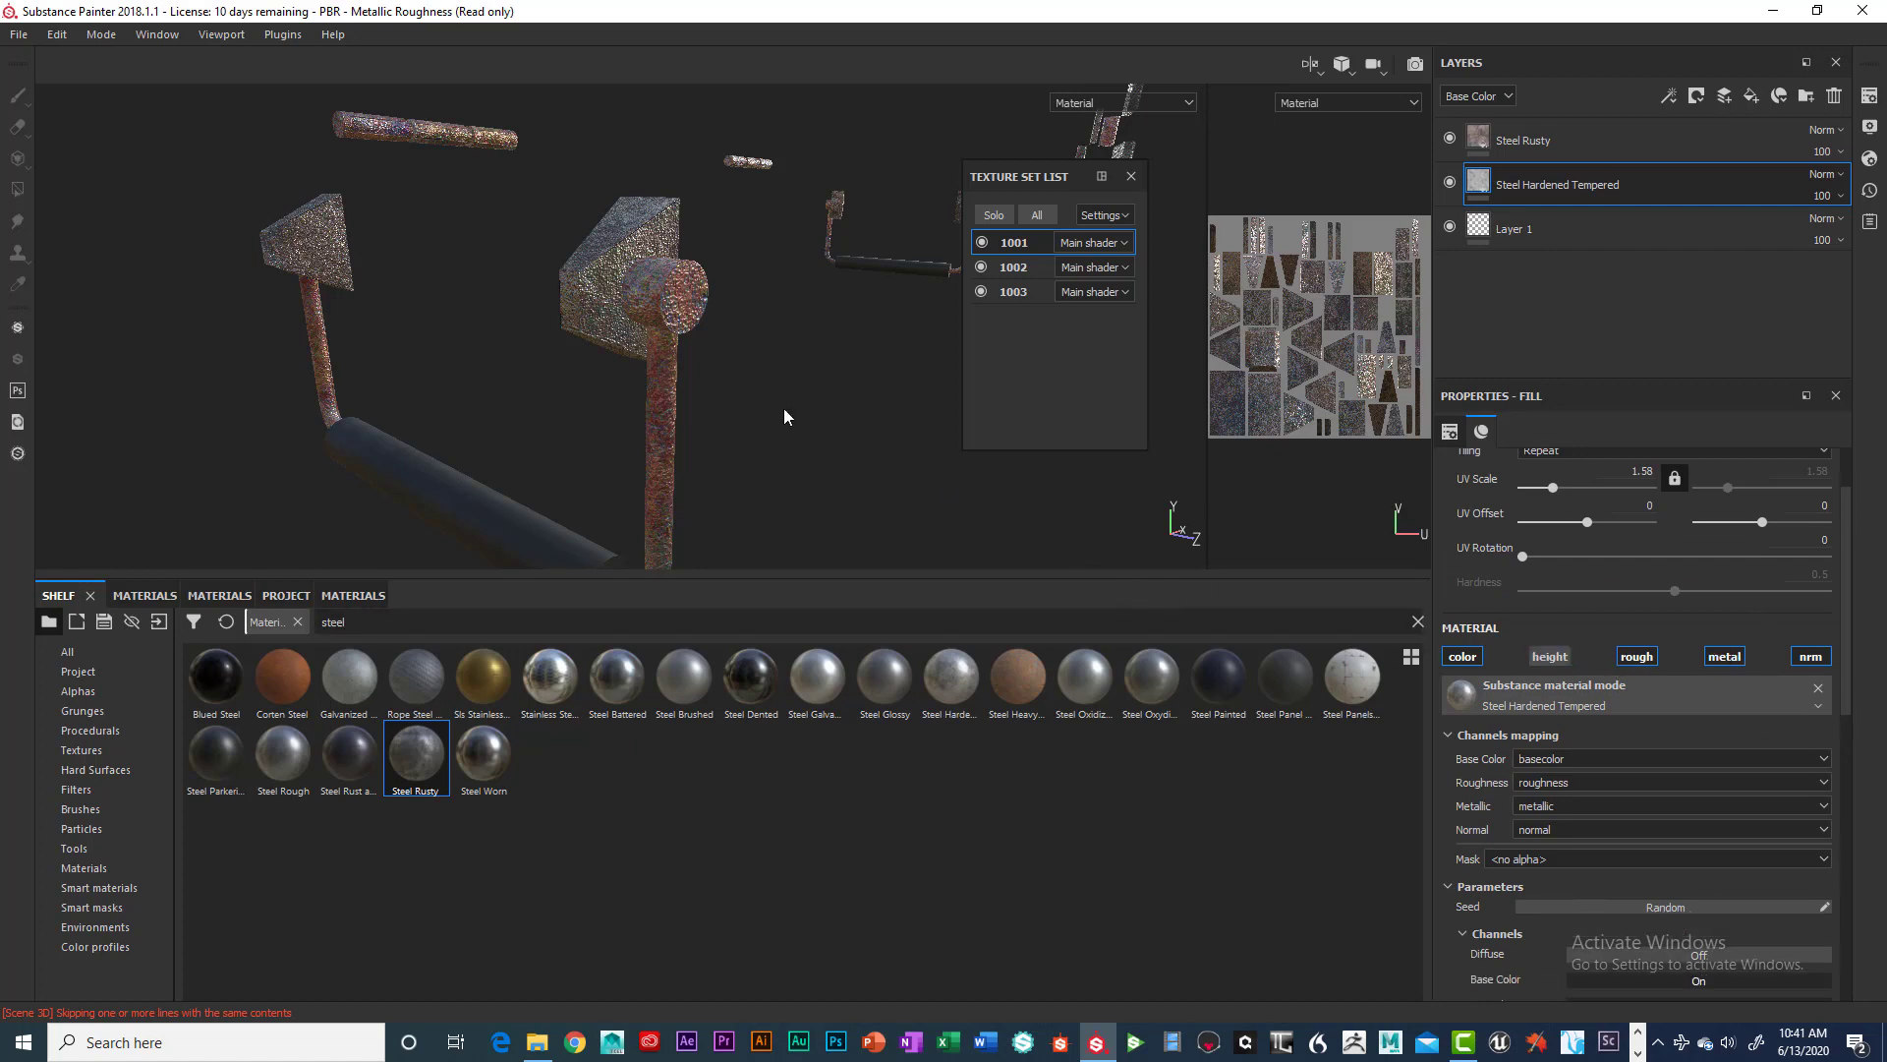
{"action": "left_click", "coordinate": [1812, 659]}
{"action": "left_click", "coordinate": [1812, 657]}
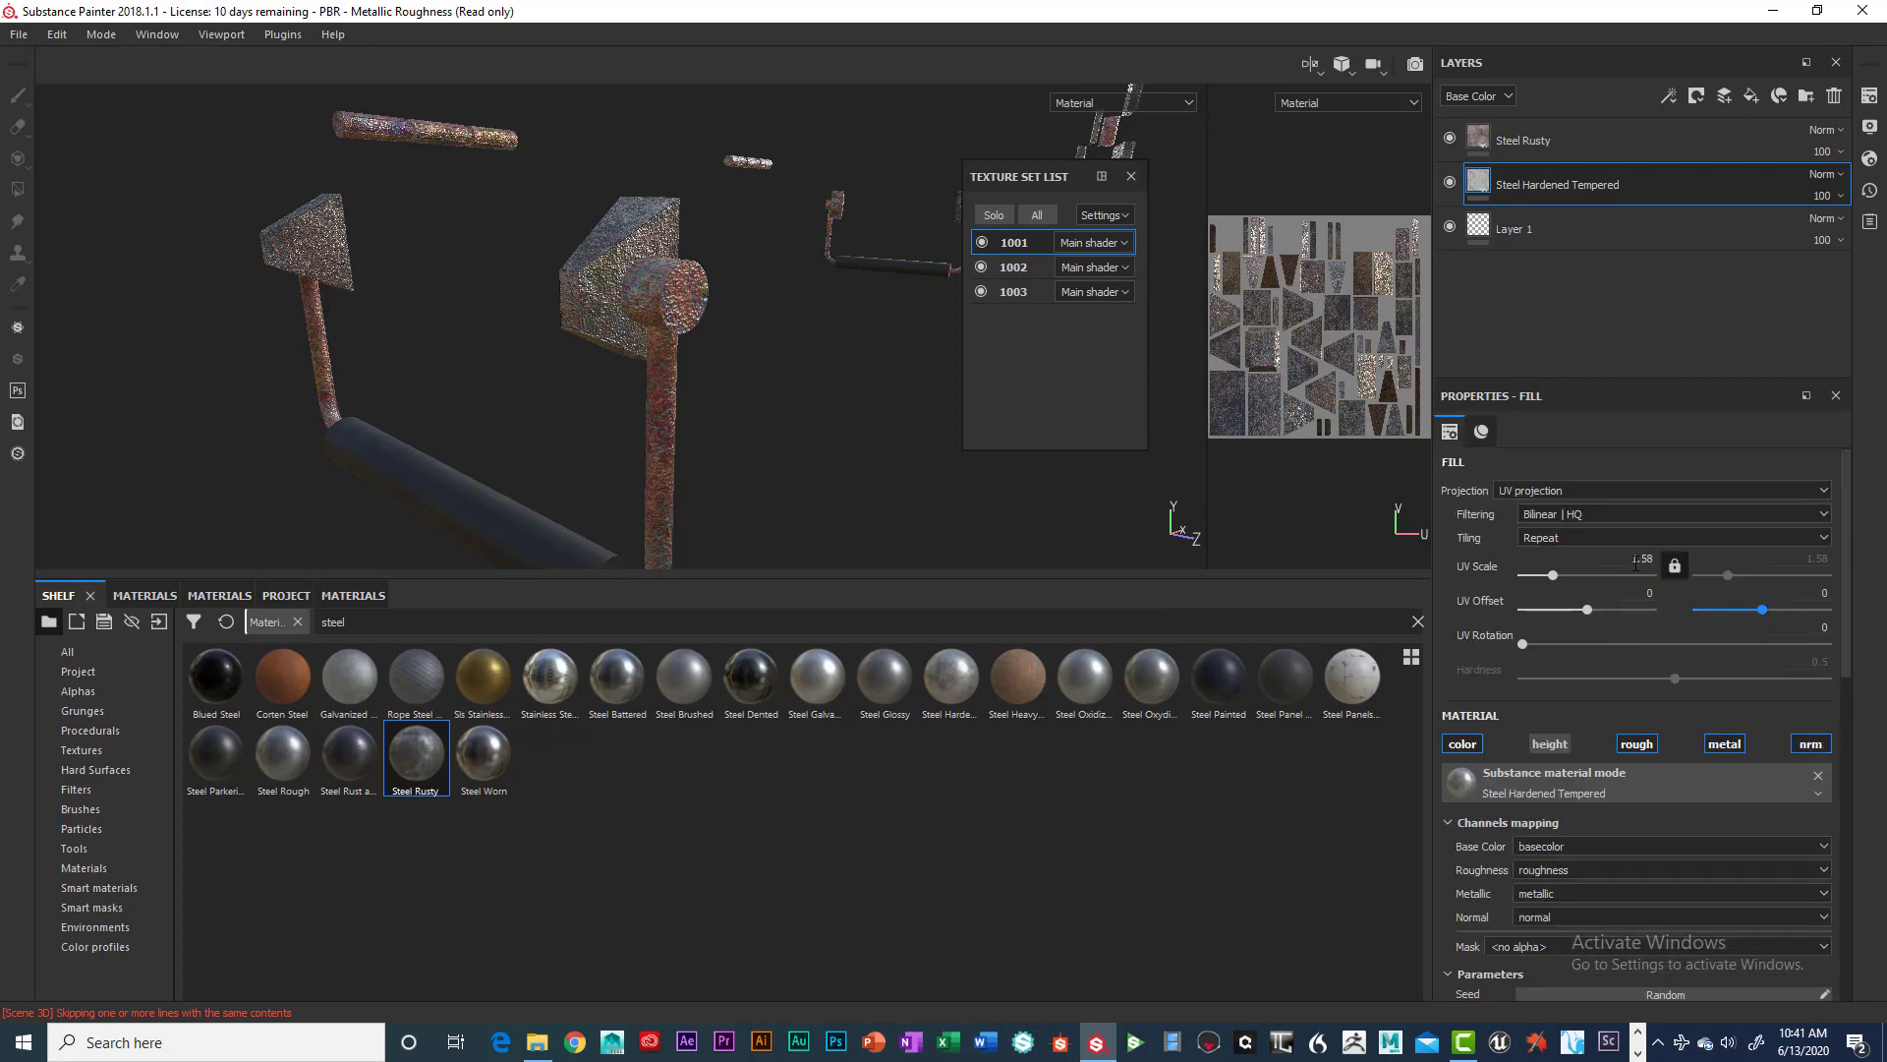
Try a lower normal intensity on the Steel Rusty fill, restore it to 1, and set the height range to 0.
{"action": "left_click", "coordinate": [1535, 149]}
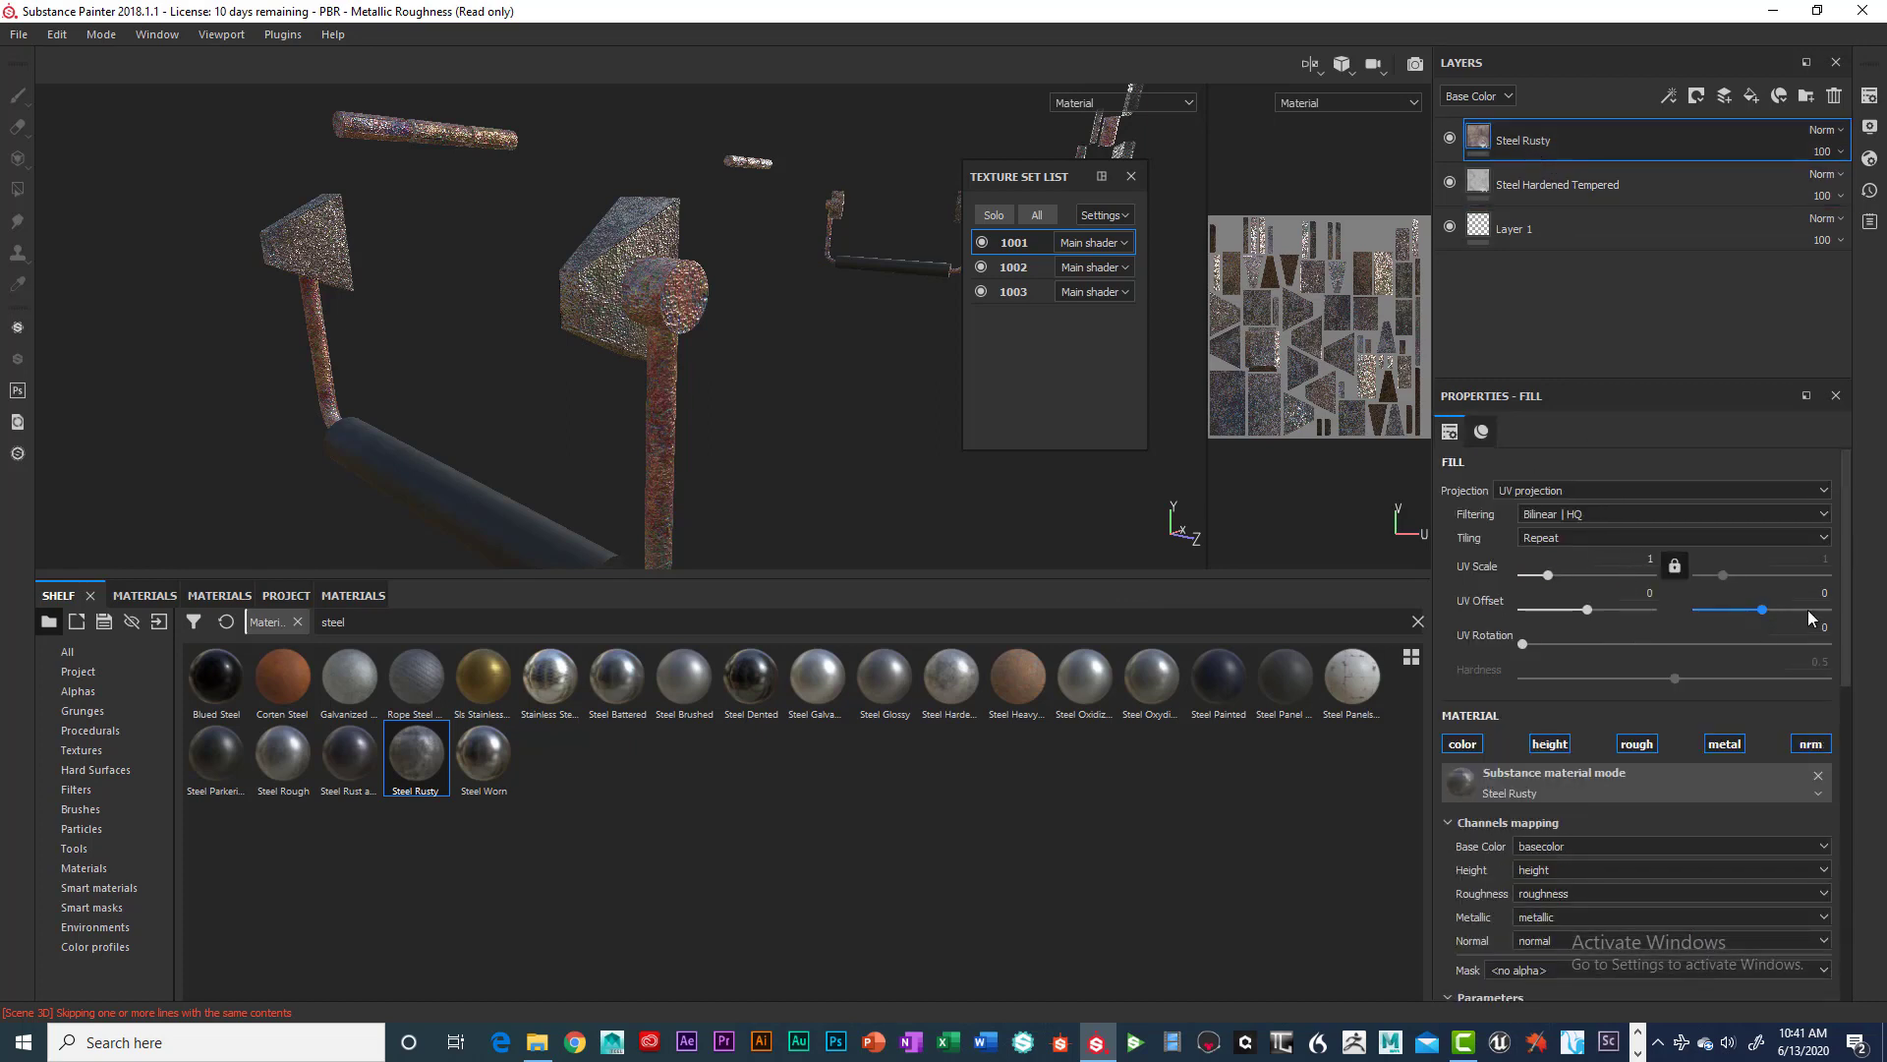
{"action": "scroll", "coordinate": [1797, 788], "scroll_direction": "down", "scroll_amount": 5}
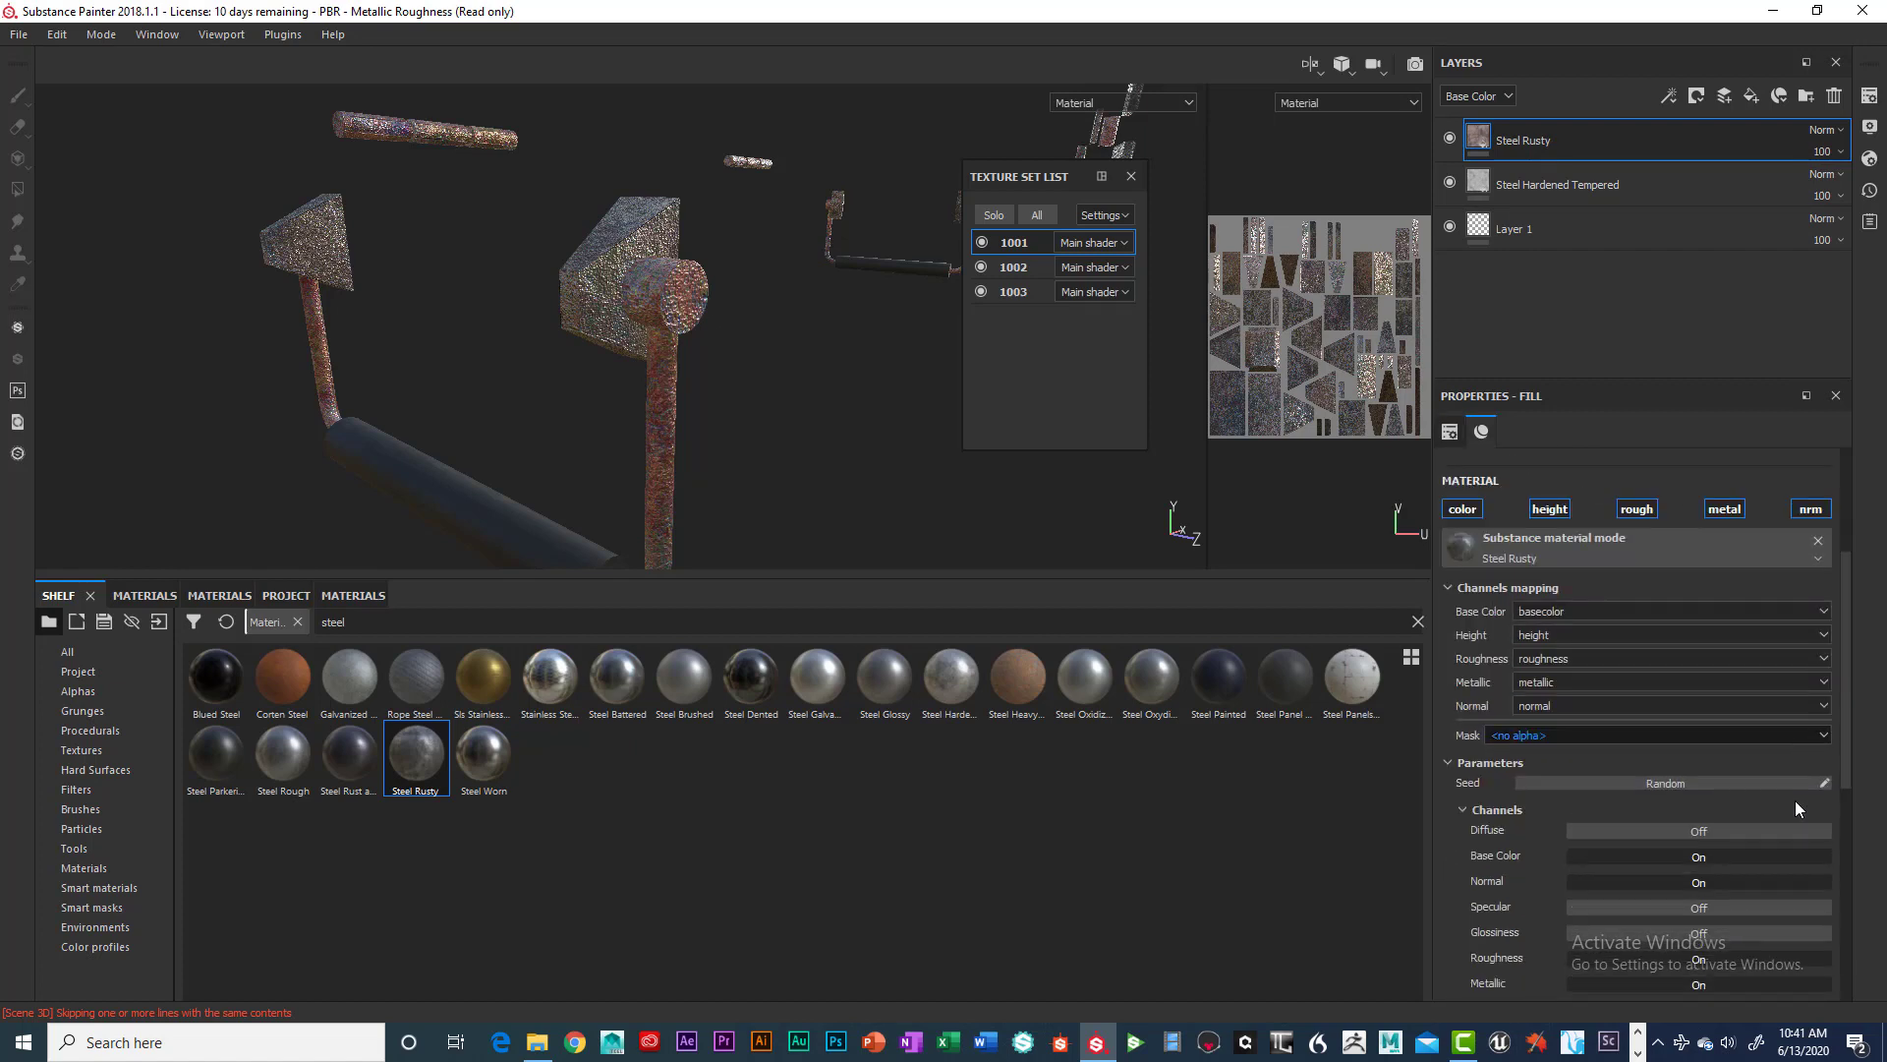
{"action": "scroll", "coordinate": [1791, 799], "scroll_direction": "down", "scroll_amount": 2}
{"action": "scroll", "coordinate": [1702, 798], "scroll_direction": "down", "scroll_amount": 2}
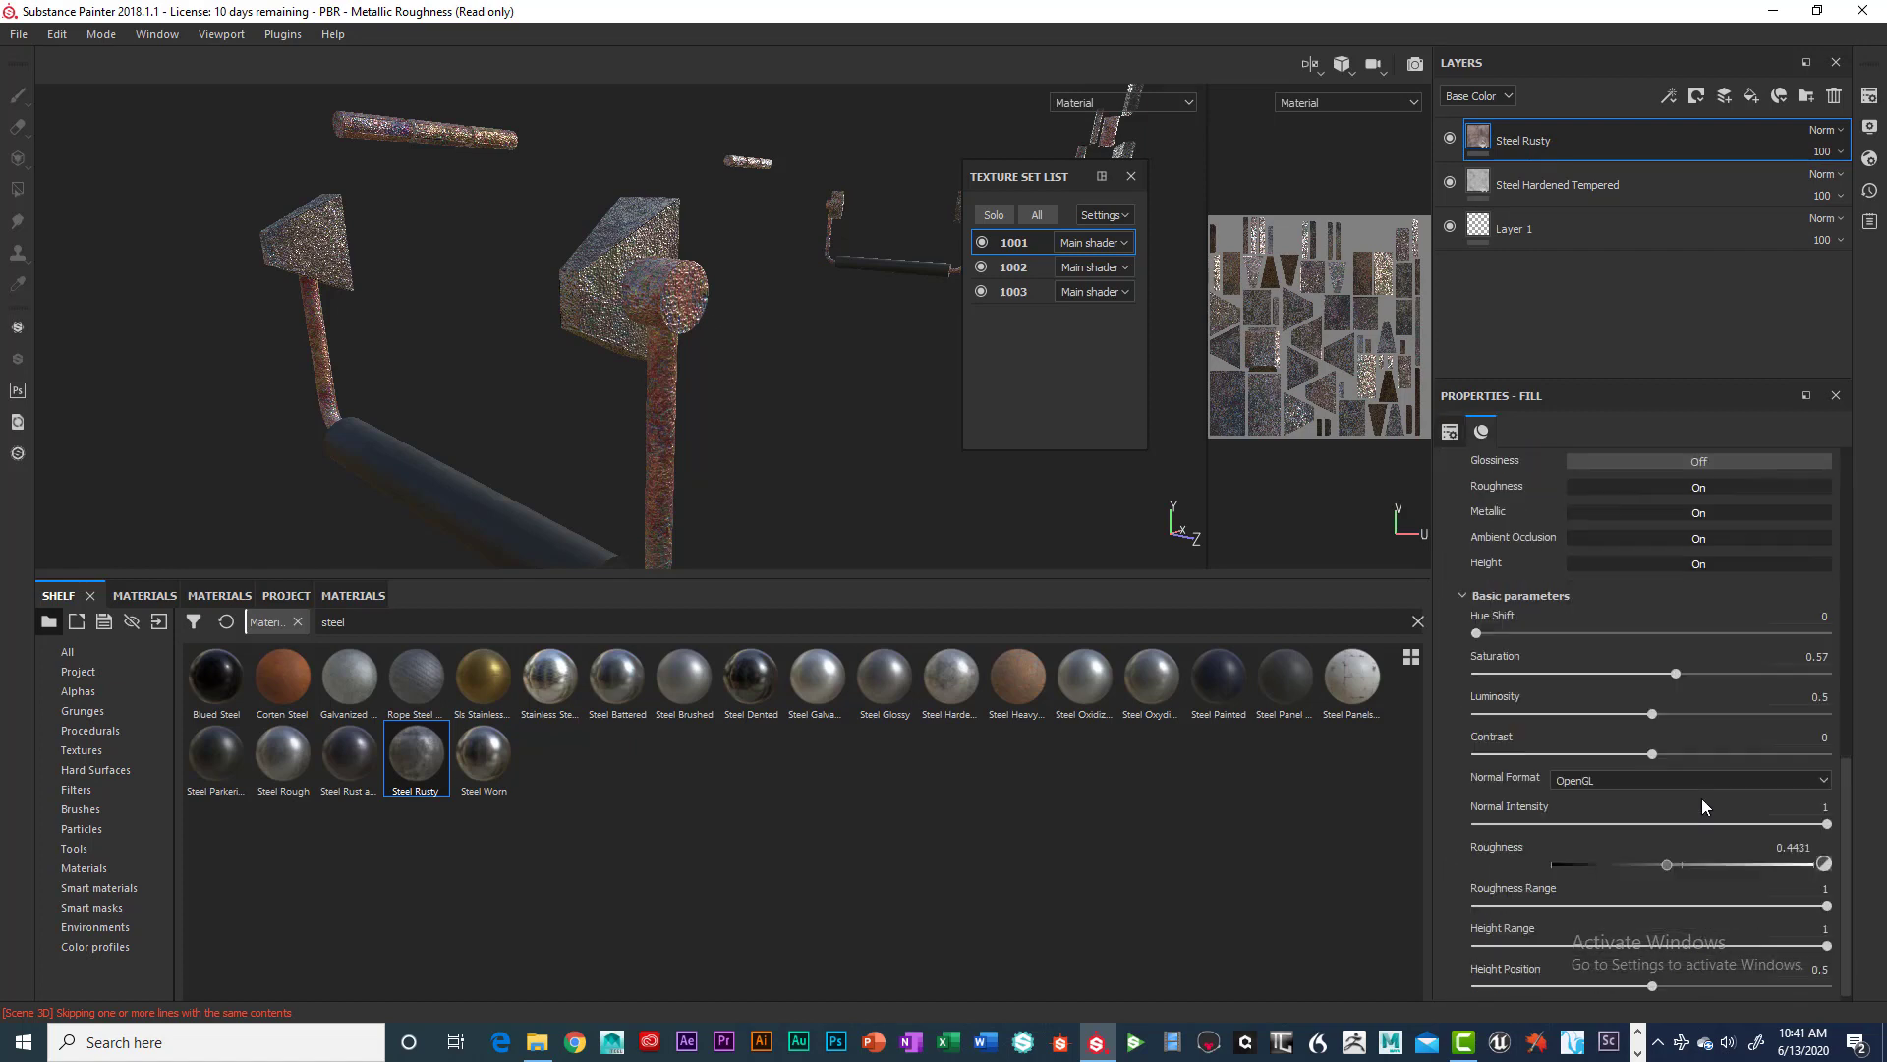
{"action": "left_click_drag", "start_coordinate": [1827, 823], "coordinate": [1588, 825]}
{"action": "left_click_drag", "start_coordinate": [1719, 834], "coordinate": [1858, 837]}
{"action": "left_click_drag", "start_coordinate": [1826, 944], "coordinate": [1466, 916]}
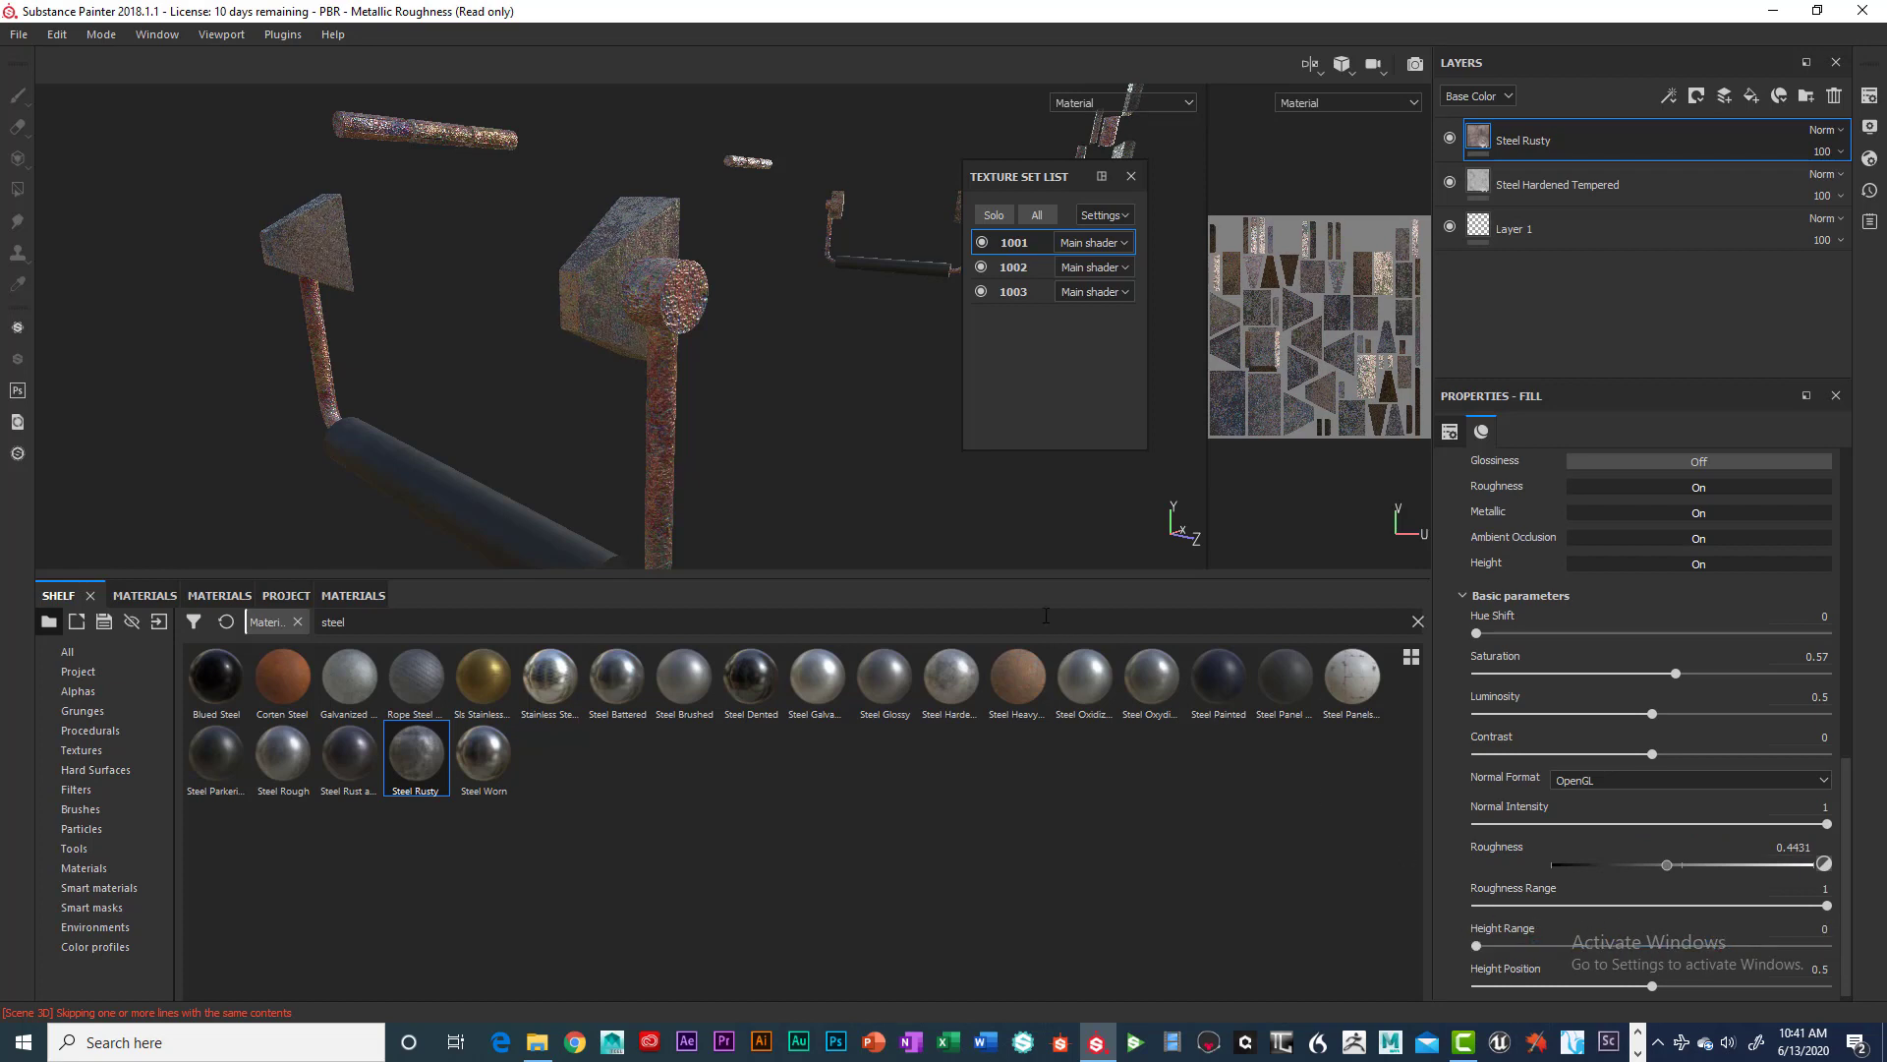
Inspect the smoother rusty steel on the handle up close, then across all the props.
{"action": "left_click_drag", "start_coordinate": [773, 405], "coordinate": [679, 313], "text": "alt"}
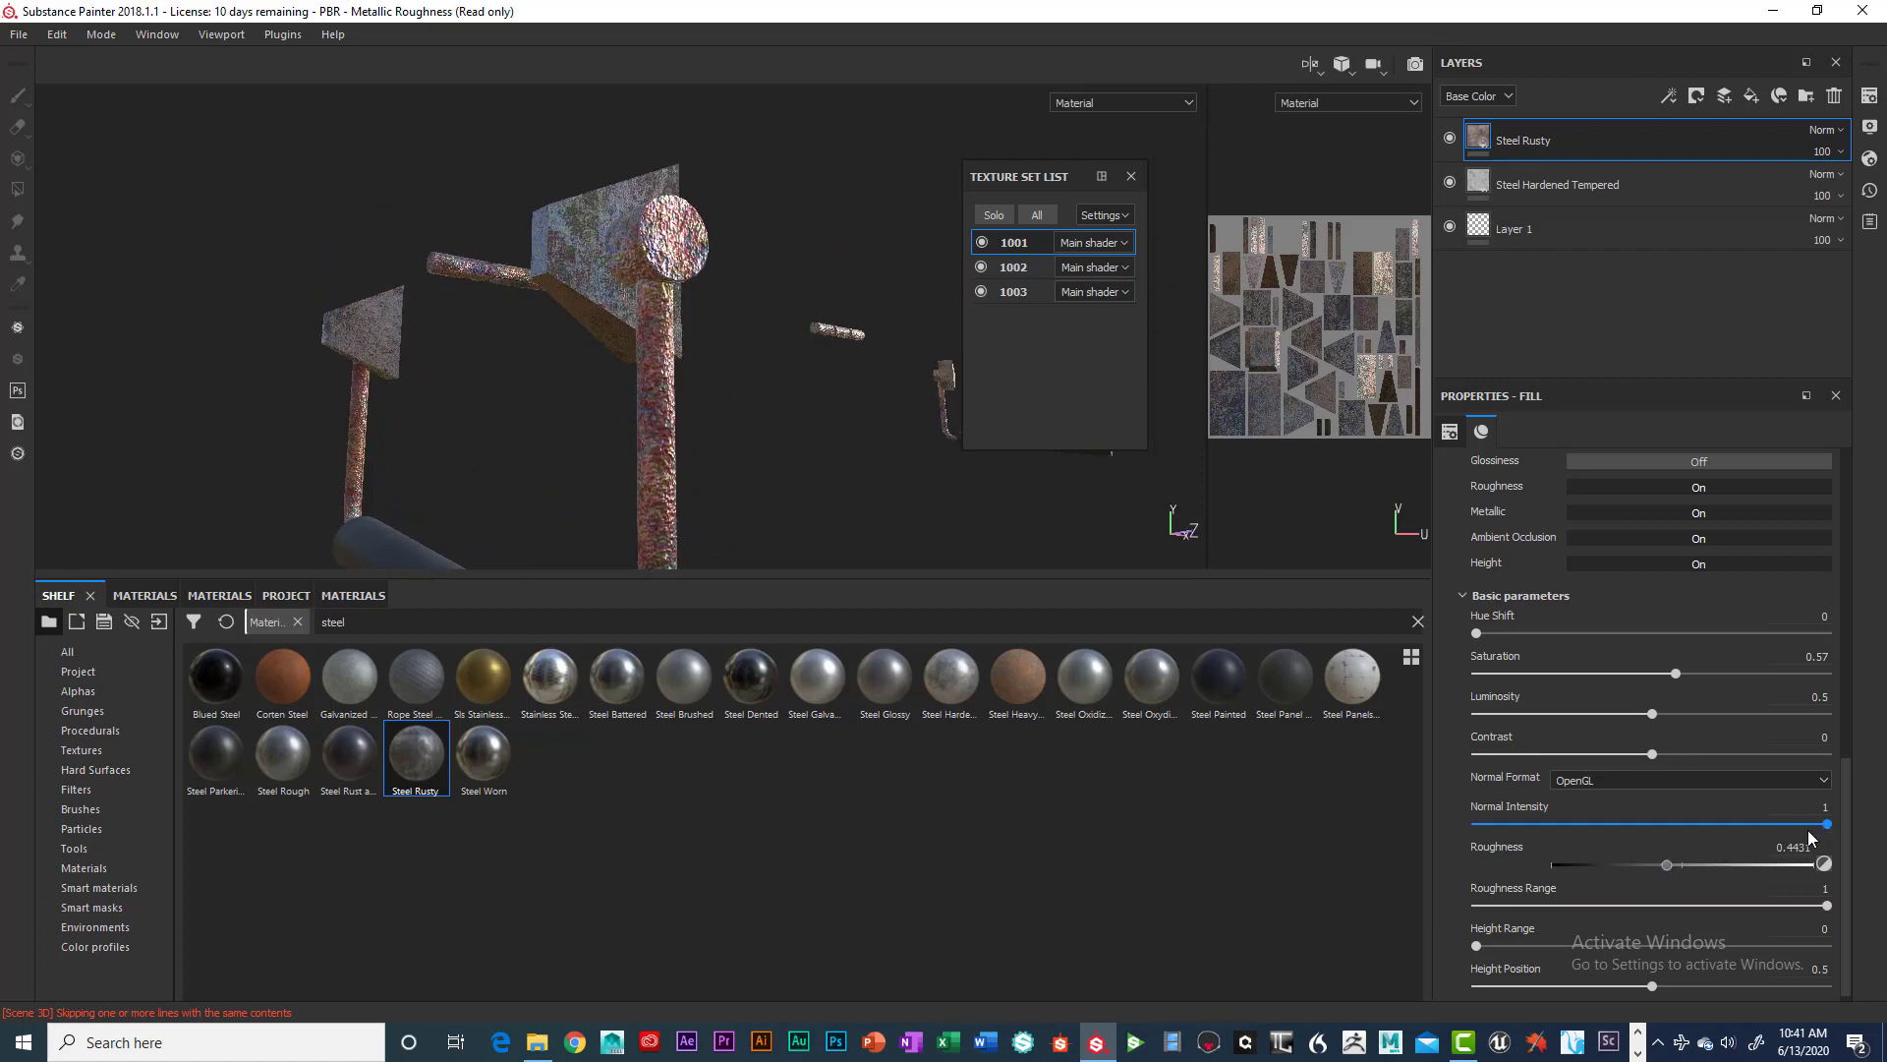
{"action": "left_click_drag", "start_coordinate": [762, 450], "coordinate": [704, 481], "text": "alt"}
{"action": "right_click_drag", "start_coordinate": [704, 481], "coordinate": [690, 516], "text": "alt"}
{"action": "left_click_drag", "start_coordinate": [690, 516], "coordinate": [805, 519], "text": "alt"}
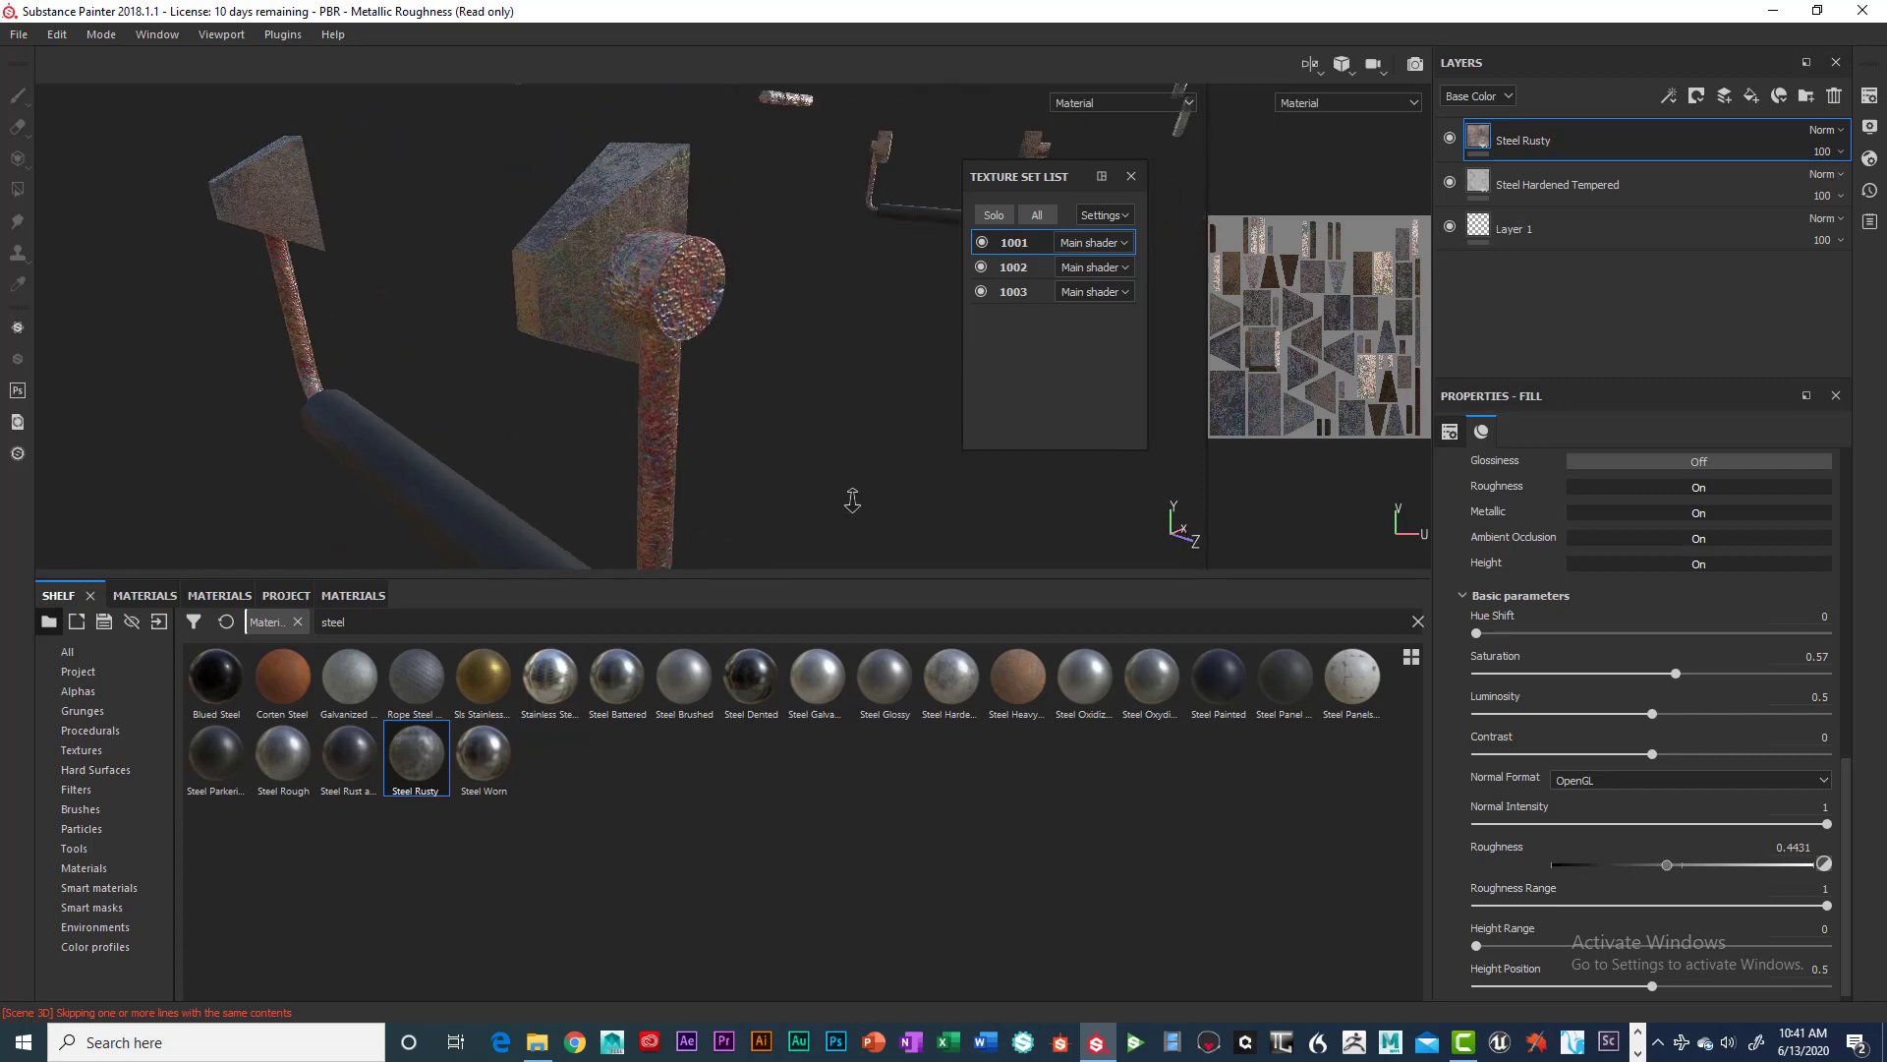
{"action": "right_click_drag", "start_coordinate": [851, 500], "coordinate": [665, 480], "text": "alt"}
{"action": "left_click_drag", "start_coordinate": [666, 481], "coordinate": [712, 468], "text": "alt"}
{"action": "right_click_drag", "start_coordinate": [711, 468], "coordinate": [745, 484], "text": "alt"}
{"action": "scroll", "coordinate": [745, 481], "scroll_direction": "down", "scroll_amount": 5}
{"action": "middle_click_drag", "start_coordinate": [745, 476], "coordinate": [771, 423], "text": "alt"}
{"action": "mouse_move", "coordinate": [797, 506]}
{"action": "left_mouse_down", "text": "alt"}
{"action": "mouse_move", "coordinate": [816, 471]}
{"action": "mouse_move", "coordinate": [781, 391]}
{"action": "mouse_move", "coordinate": [663, 410]}
{"action": "mouse_move", "coordinate": [653, 363]}
{"action": "mouse_move", "coordinate": [666, 443]}
{"action": "mouse_move", "coordinate": [703, 442]}
{"action": "mouse_move", "coordinate": [658, 468]}
{"action": "mouse_move", "coordinate": [825, 456]}
{"action": "mouse_move", "coordinate": [863, 473]}
{"action": "mouse_move", "coordinate": [772, 501]}
{"action": "left_mouse_up", "text": "alt"}
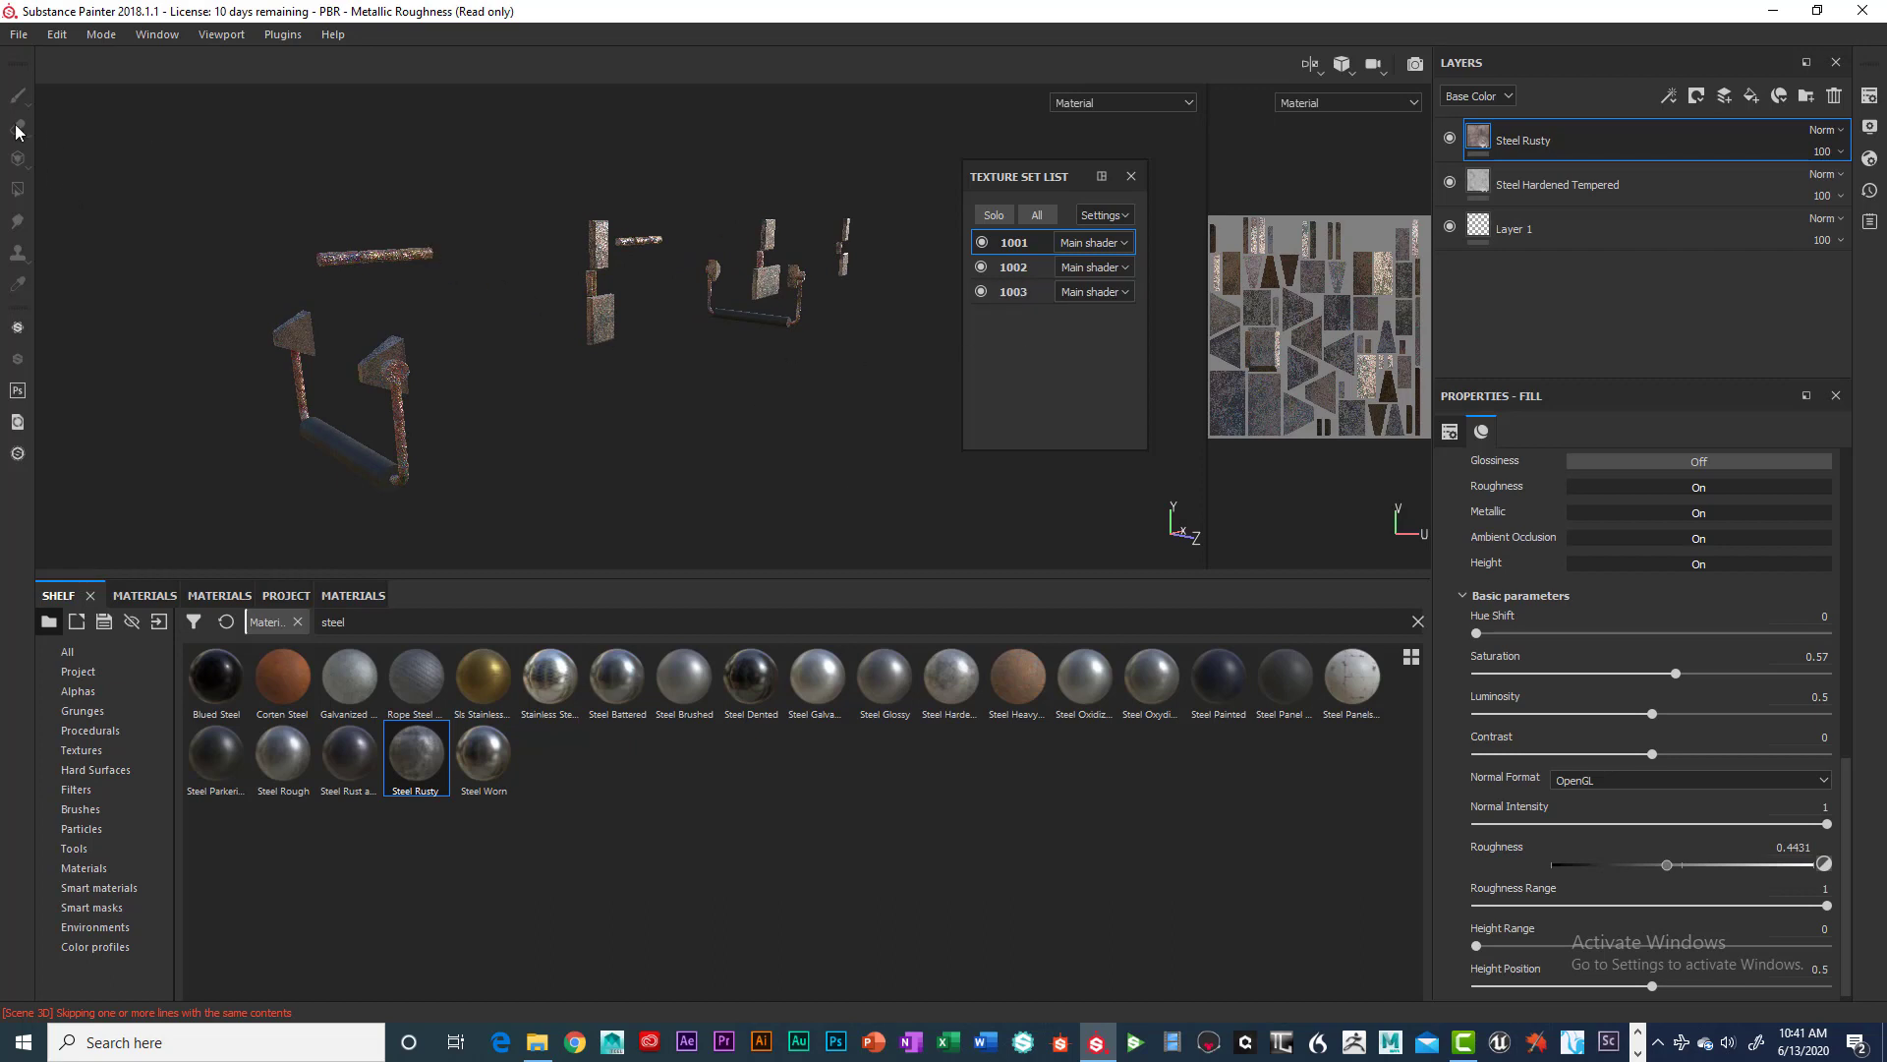
{"action": "left_click", "coordinate": [18, 35]}
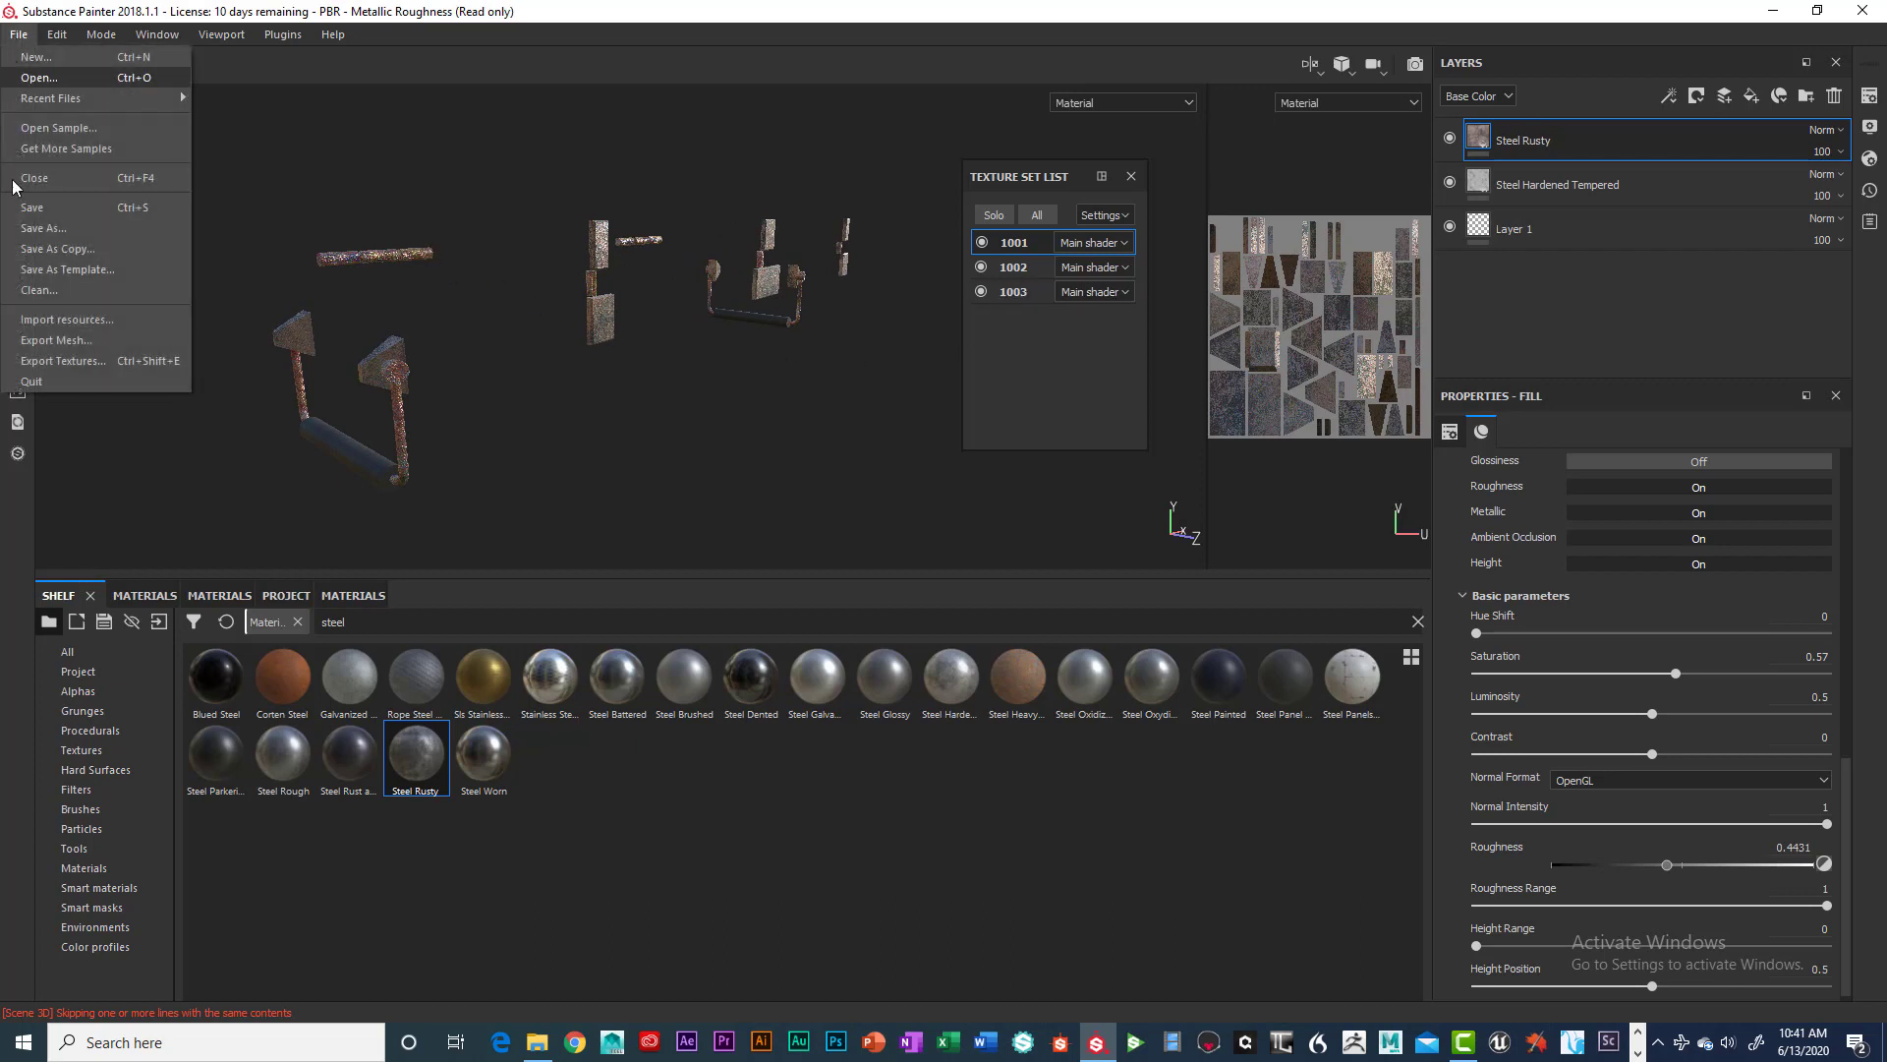
{"action": "left_click", "coordinate": [58, 341]}
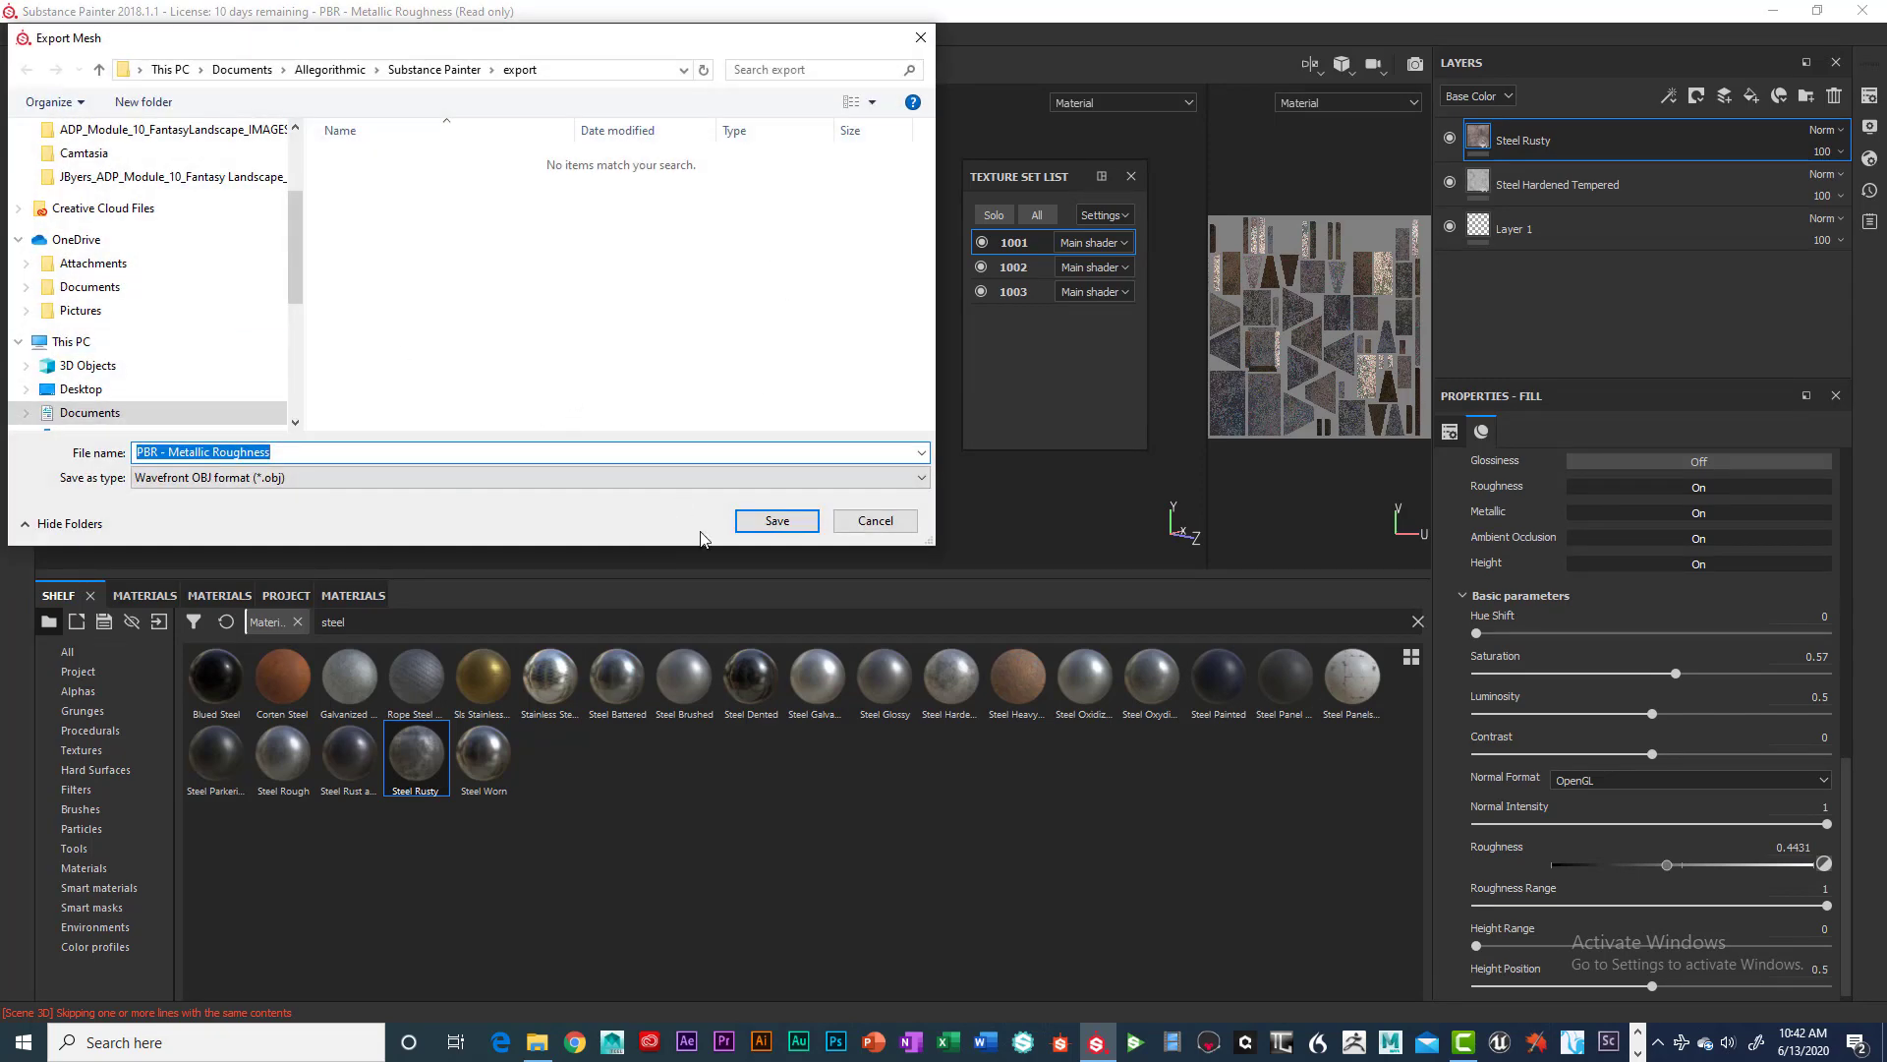
{"action": "left_click", "coordinate": [875, 520]}
Start a texture export of all three texture sets with common padding set to No padding (Passthrough).
{"action": "left_click", "coordinate": [19, 34]}
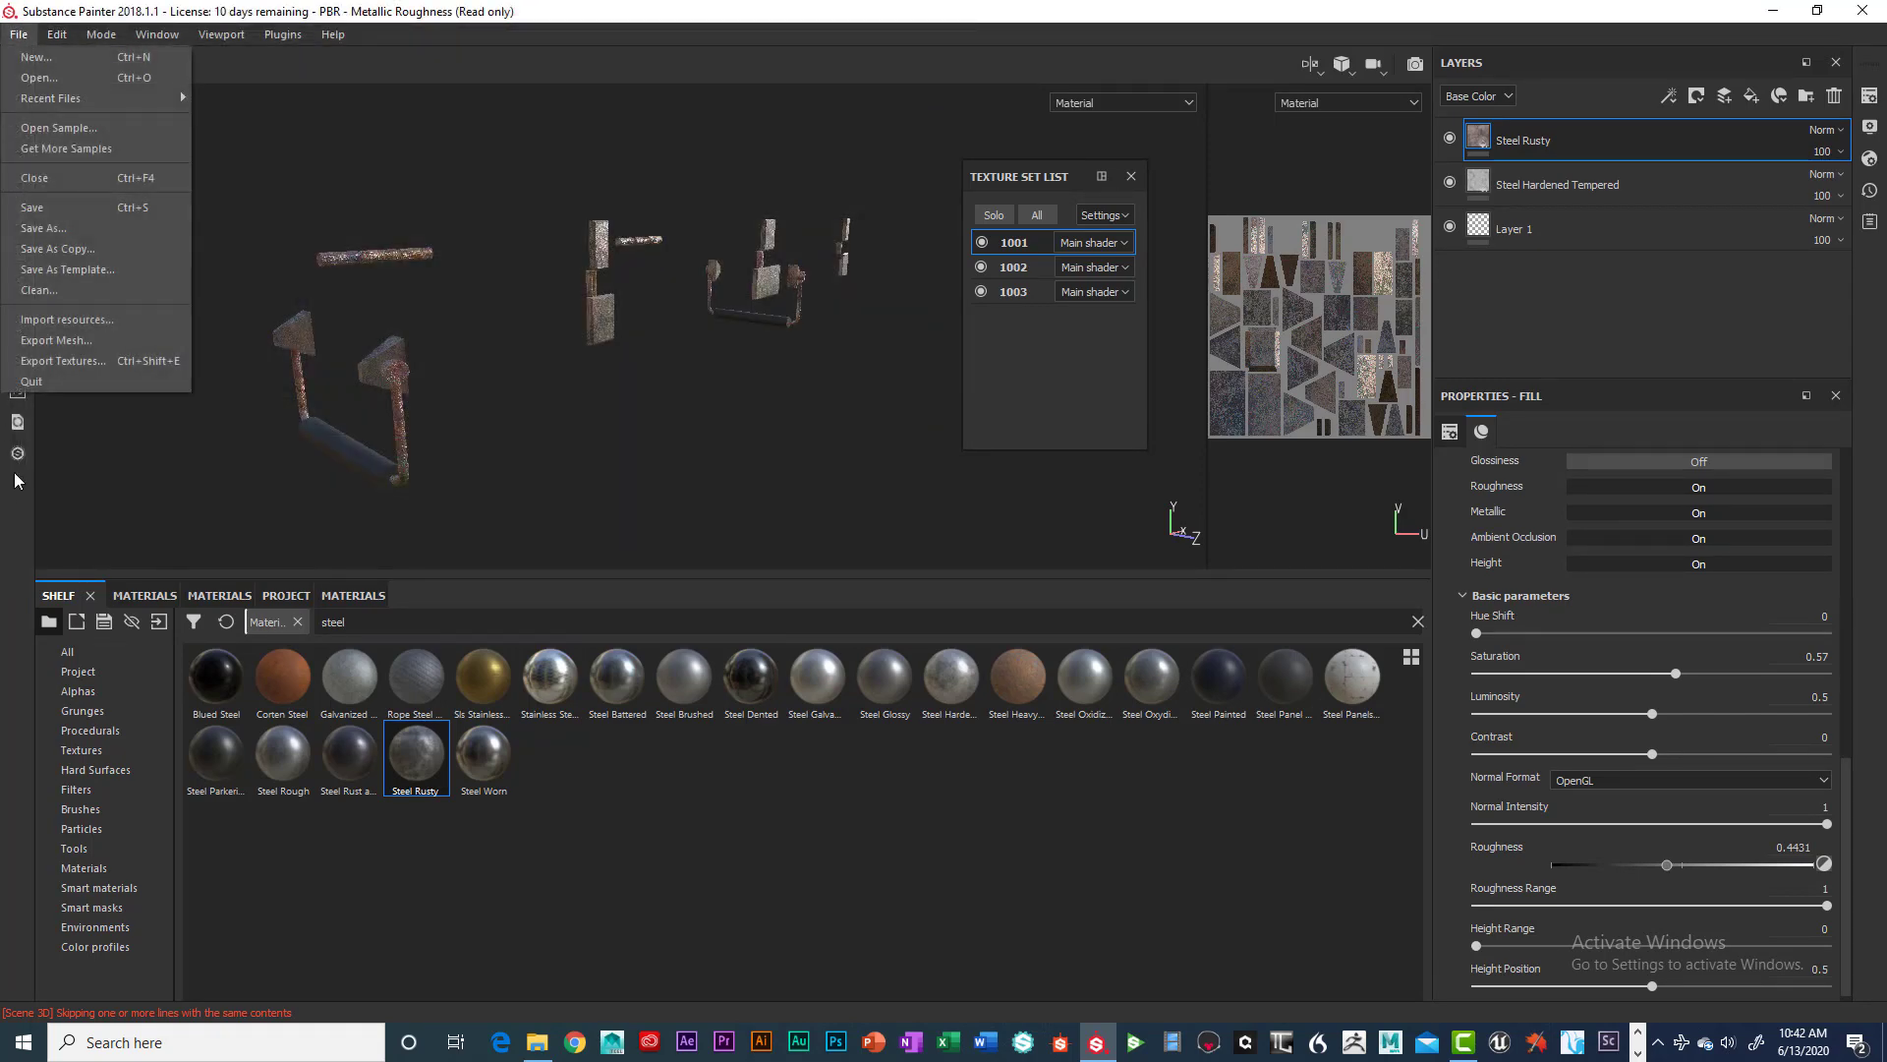
{"action": "left_click", "coordinate": [59, 360]}
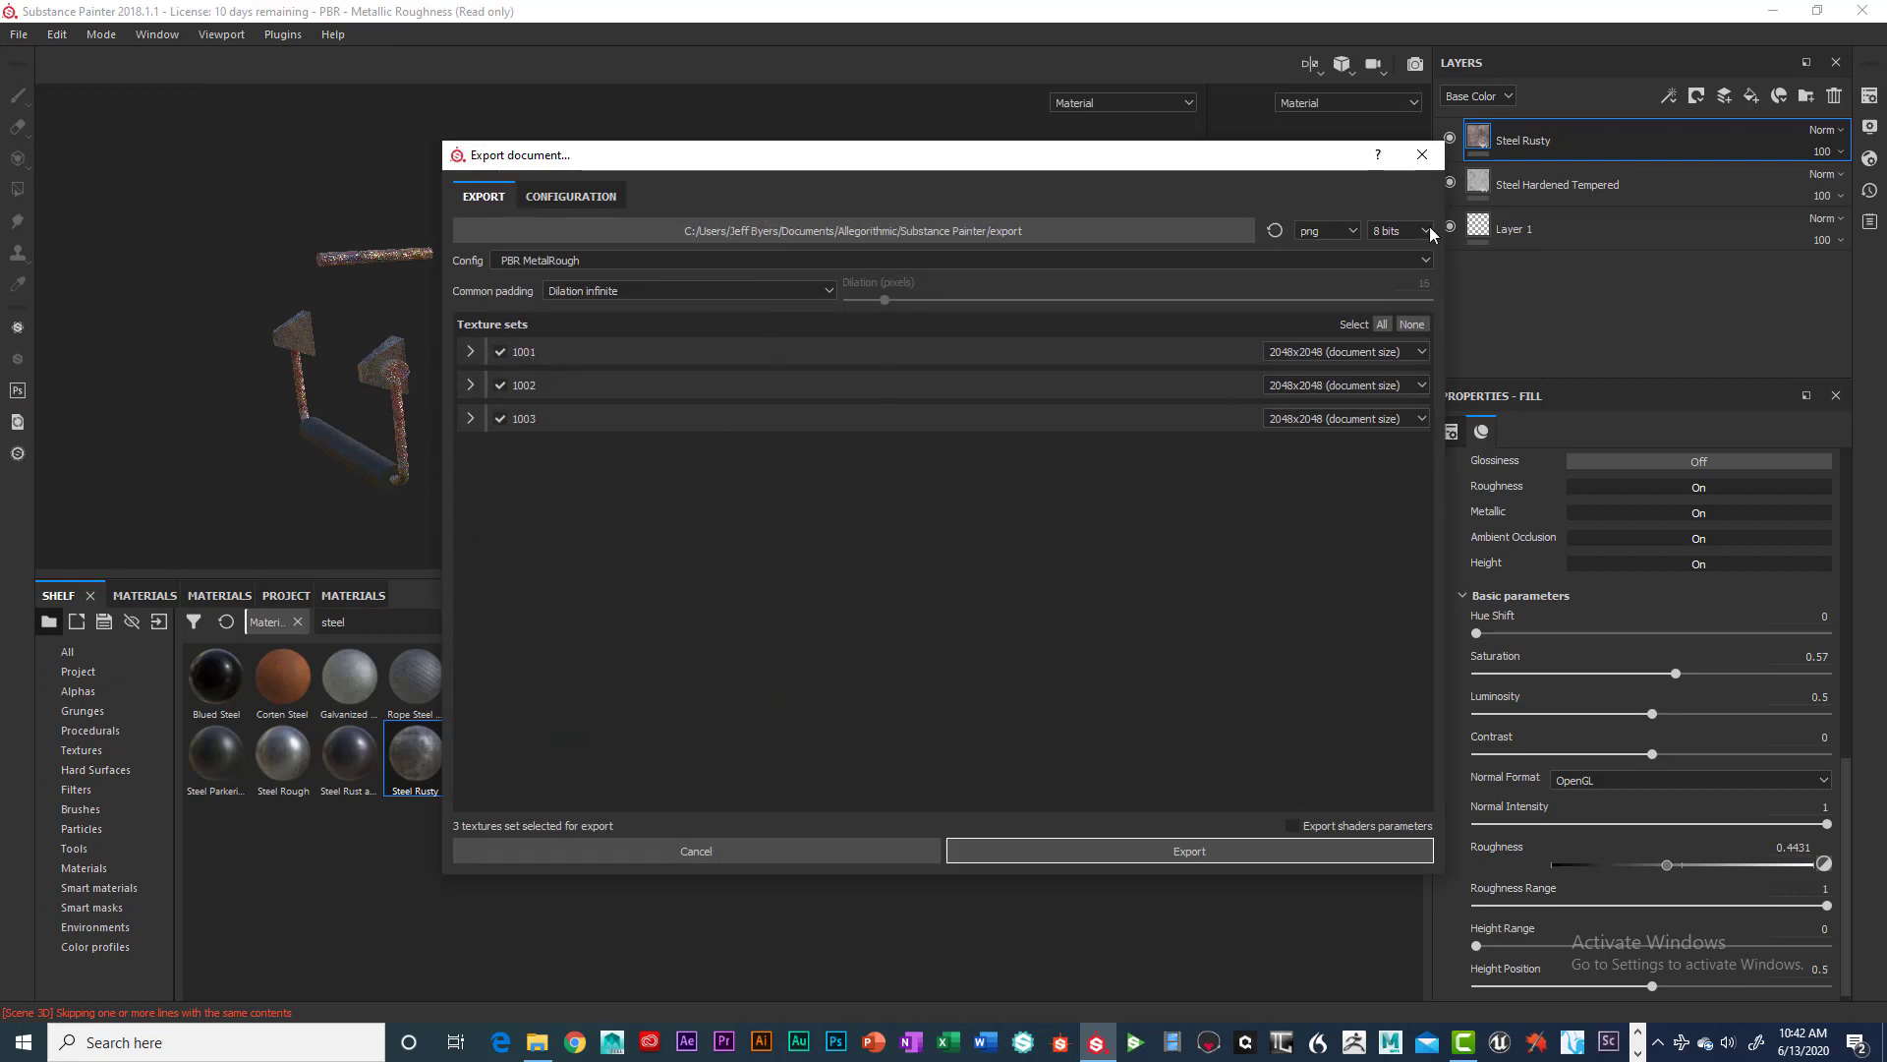
{"action": "left_click", "coordinate": [629, 288]}
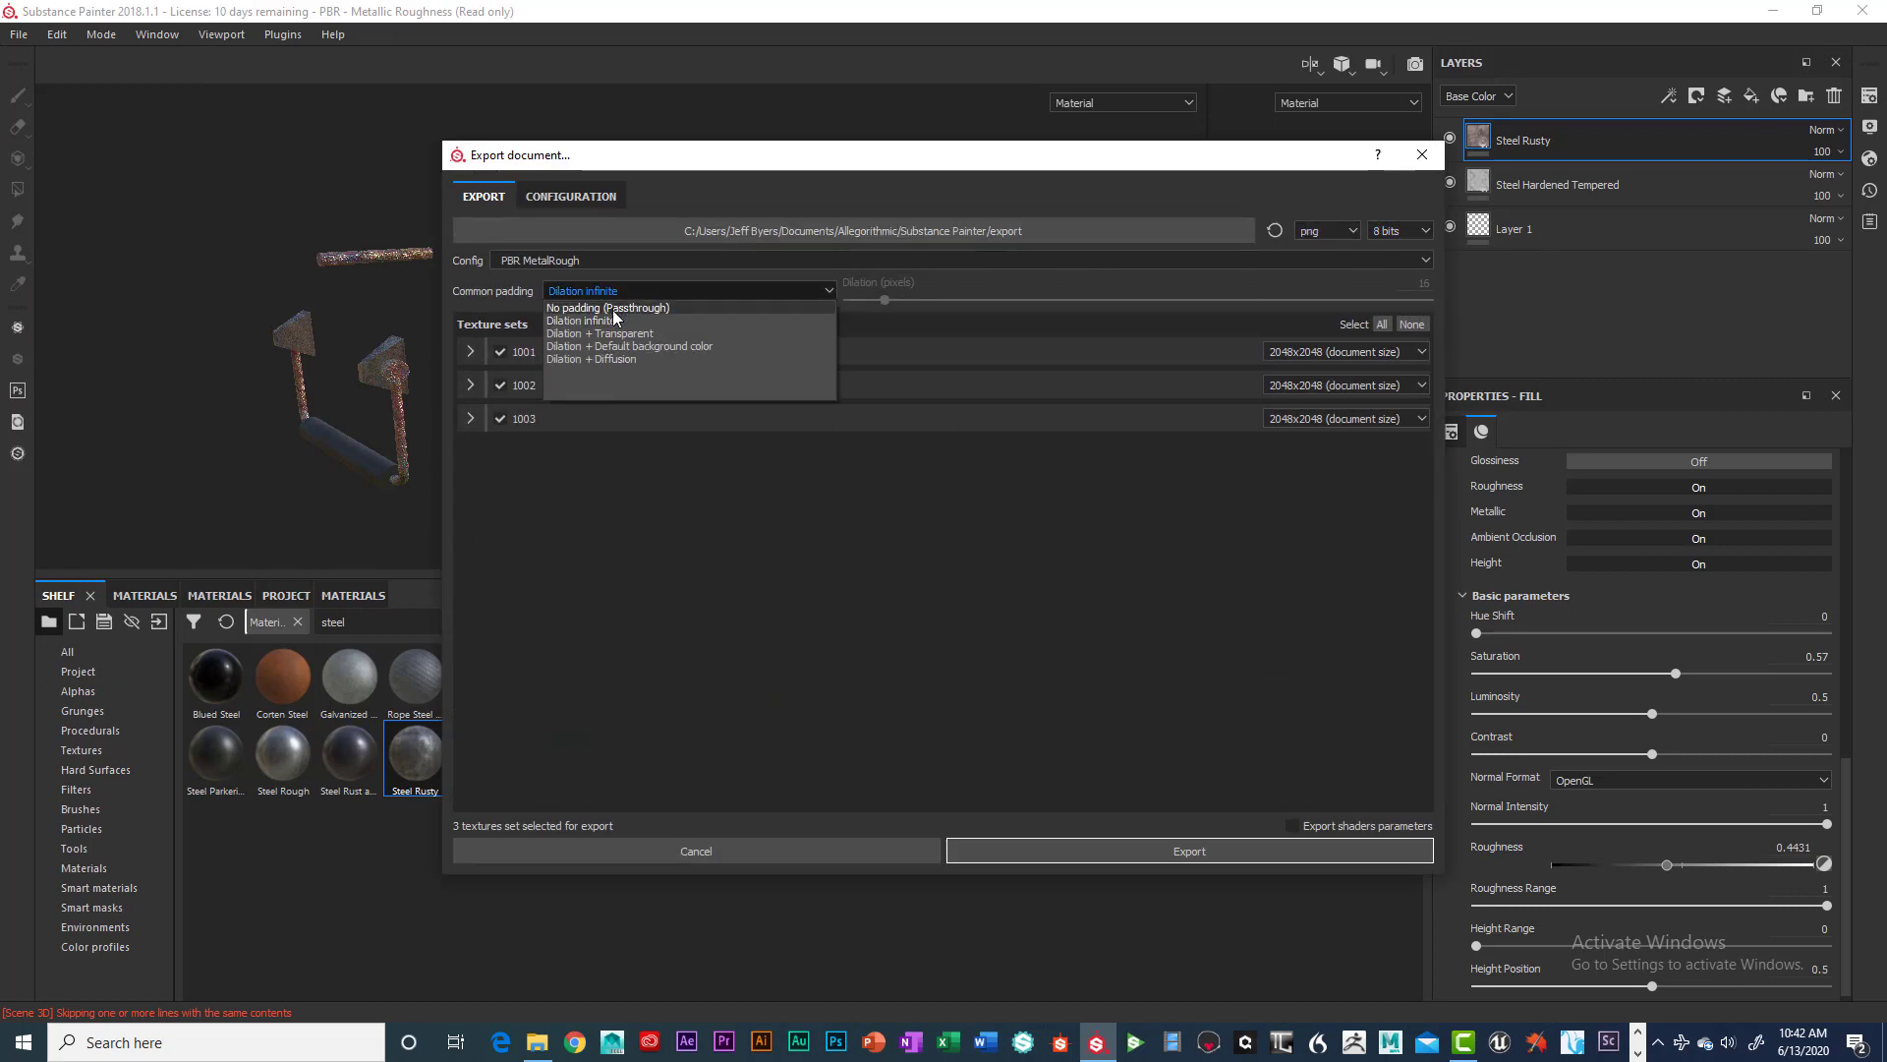
{"action": "left_click", "coordinate": [614, 311]}
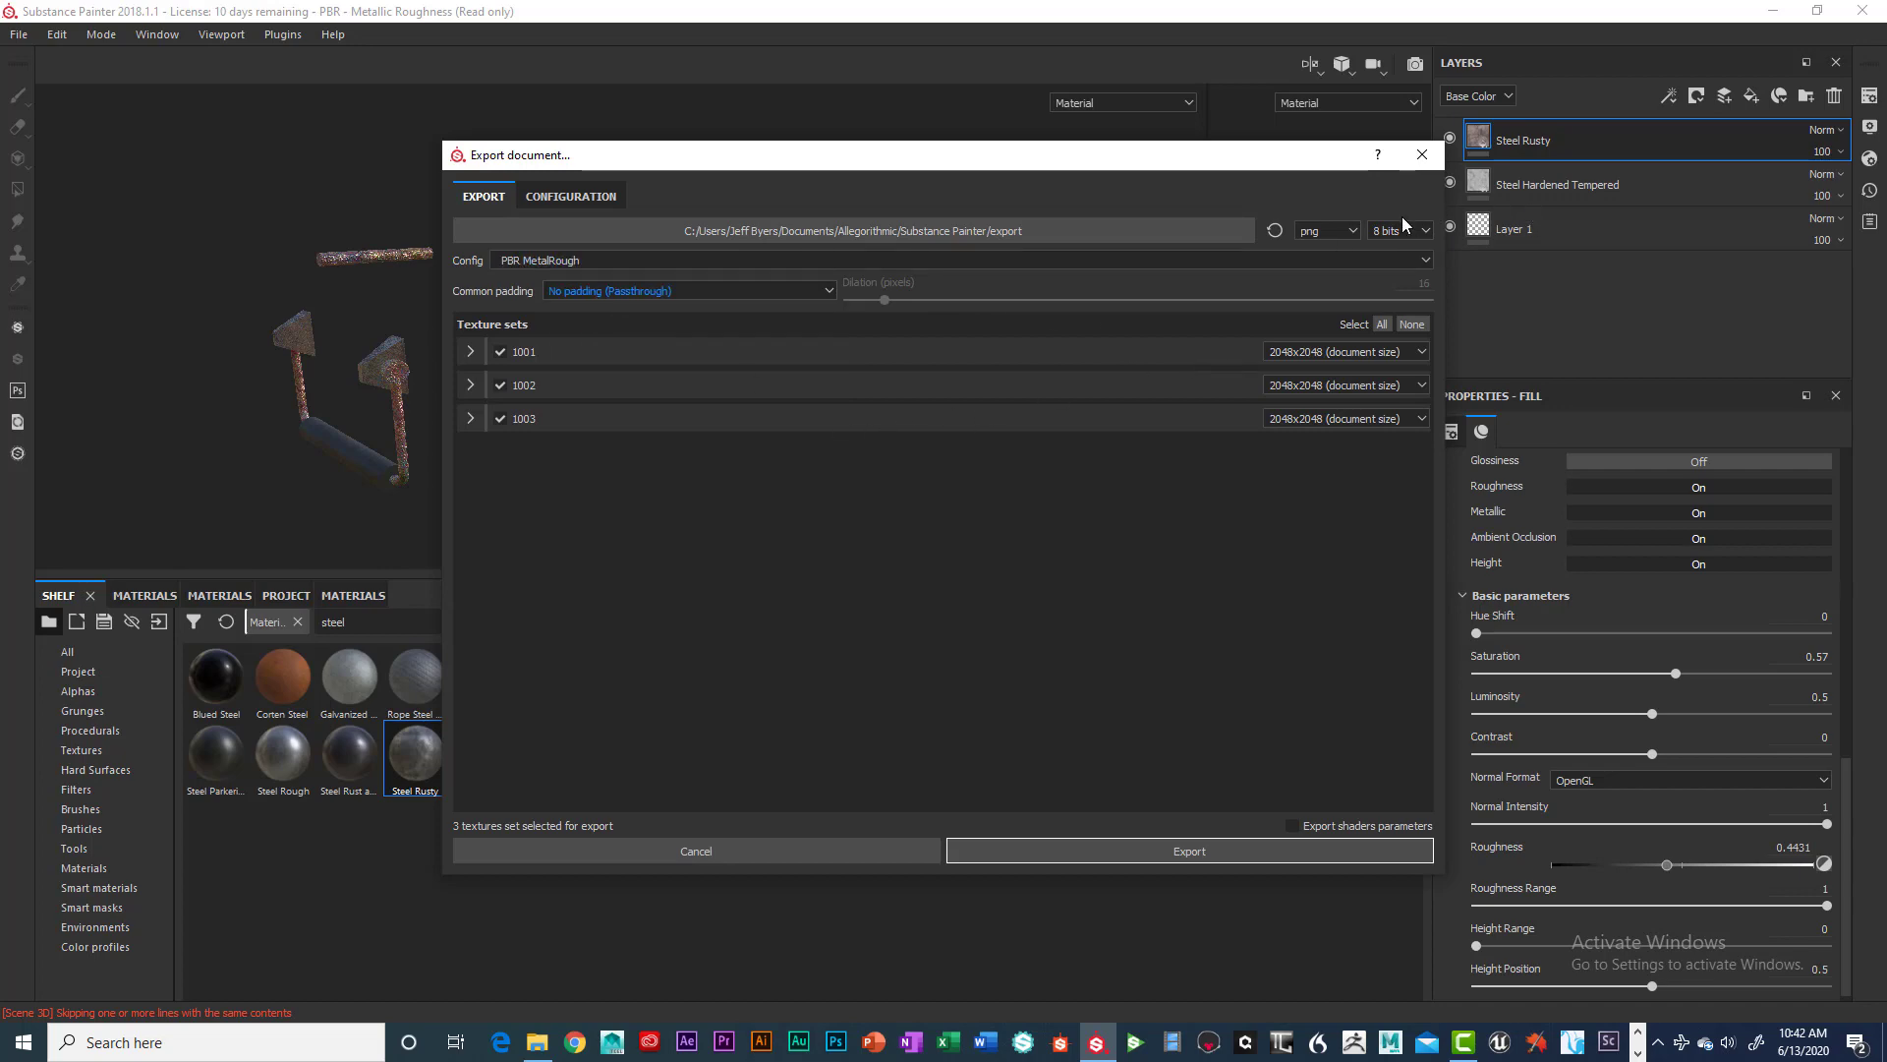
Start choosing a new export destination and browse to the Desktop.
{"action": "left_click", "coordinate": [1071, 238]}
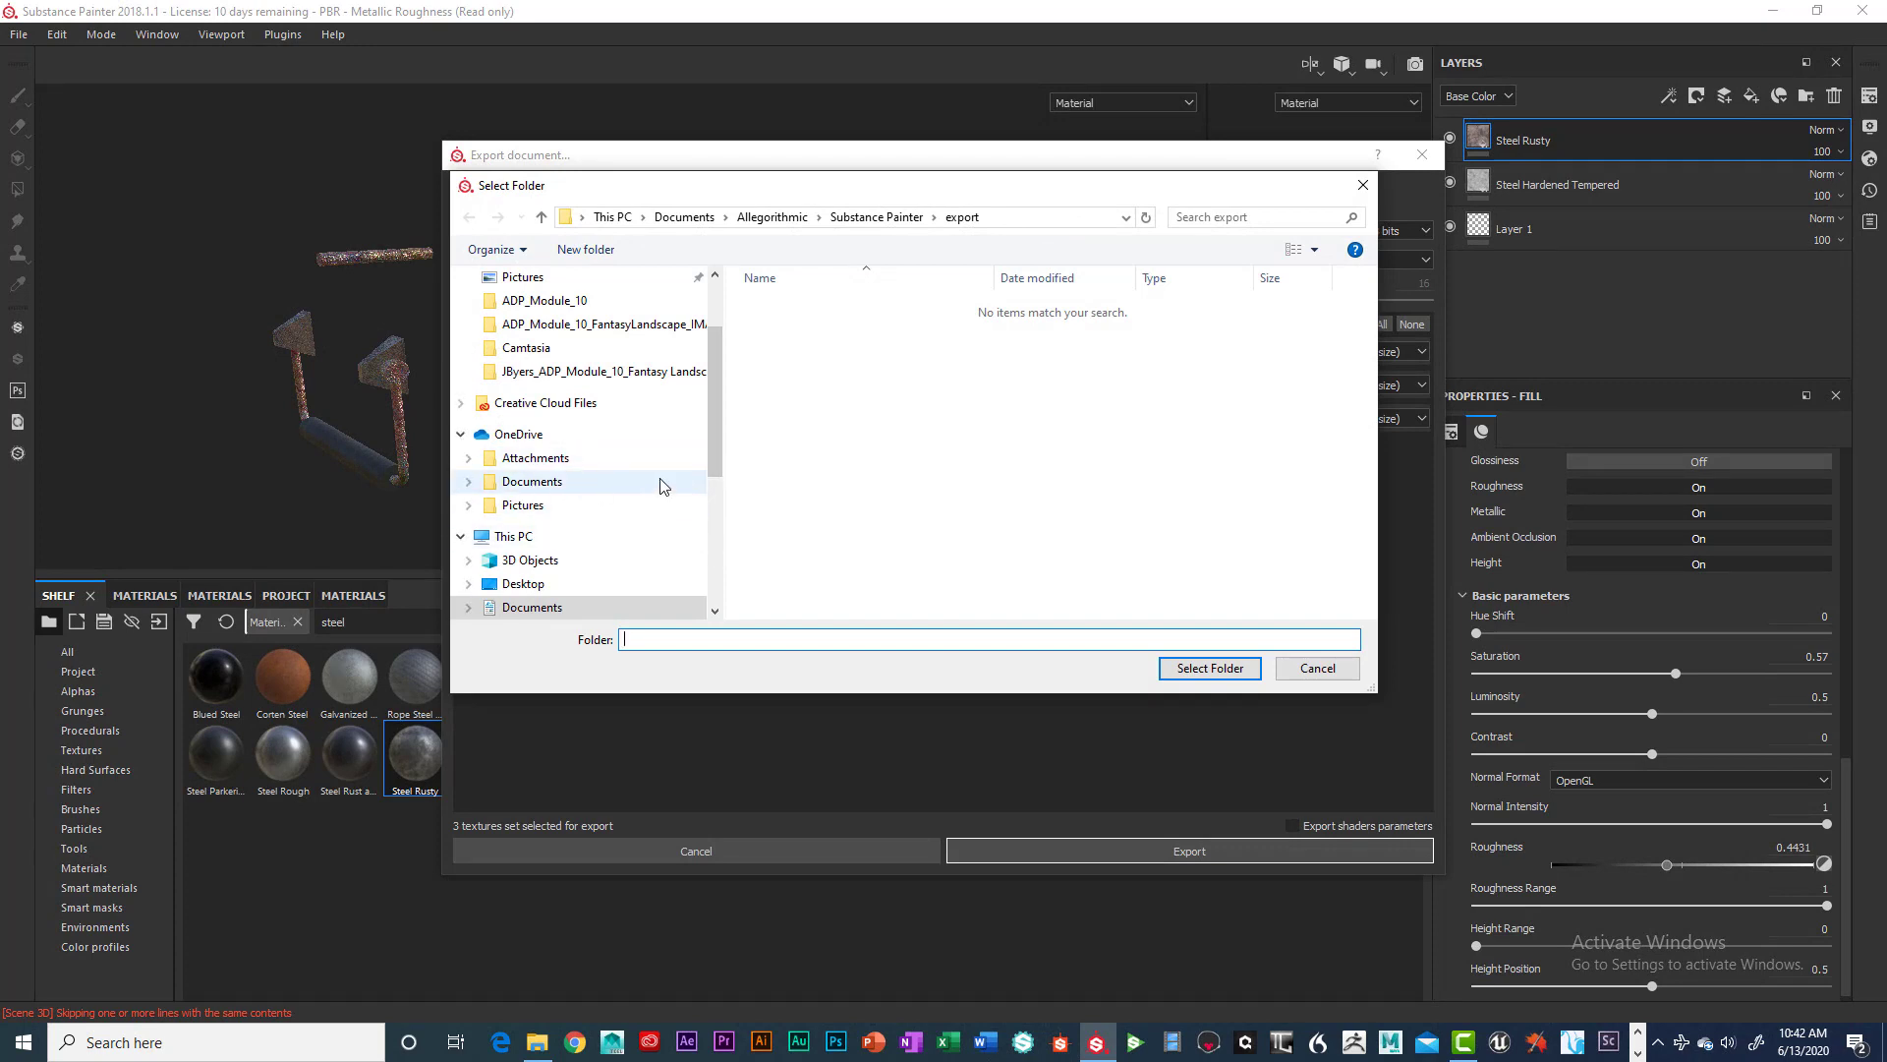
{"action": "left_click_drag", "start_coordinate": [716, 460], "coordinate": [717, 617]}
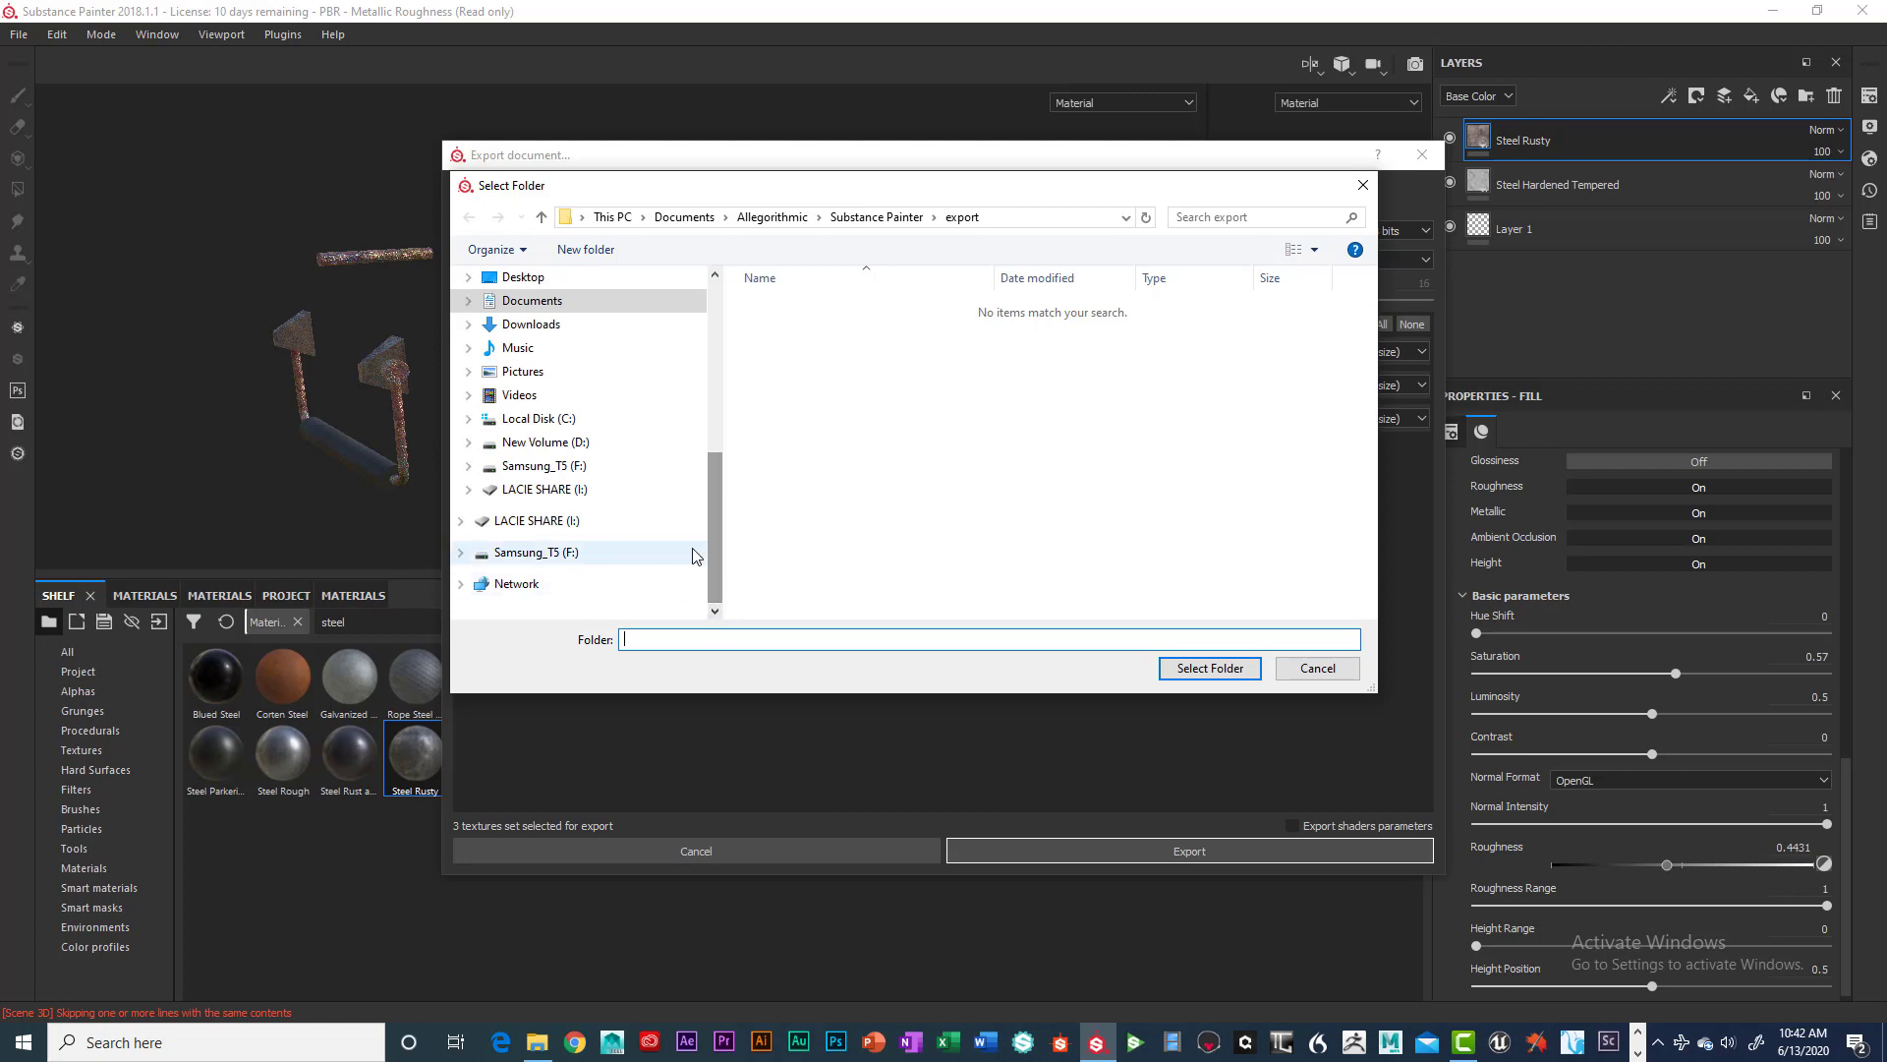
{"action": "left_click_drag", "start_coordinate": [718, 543], "coordinate": [725, 444]}
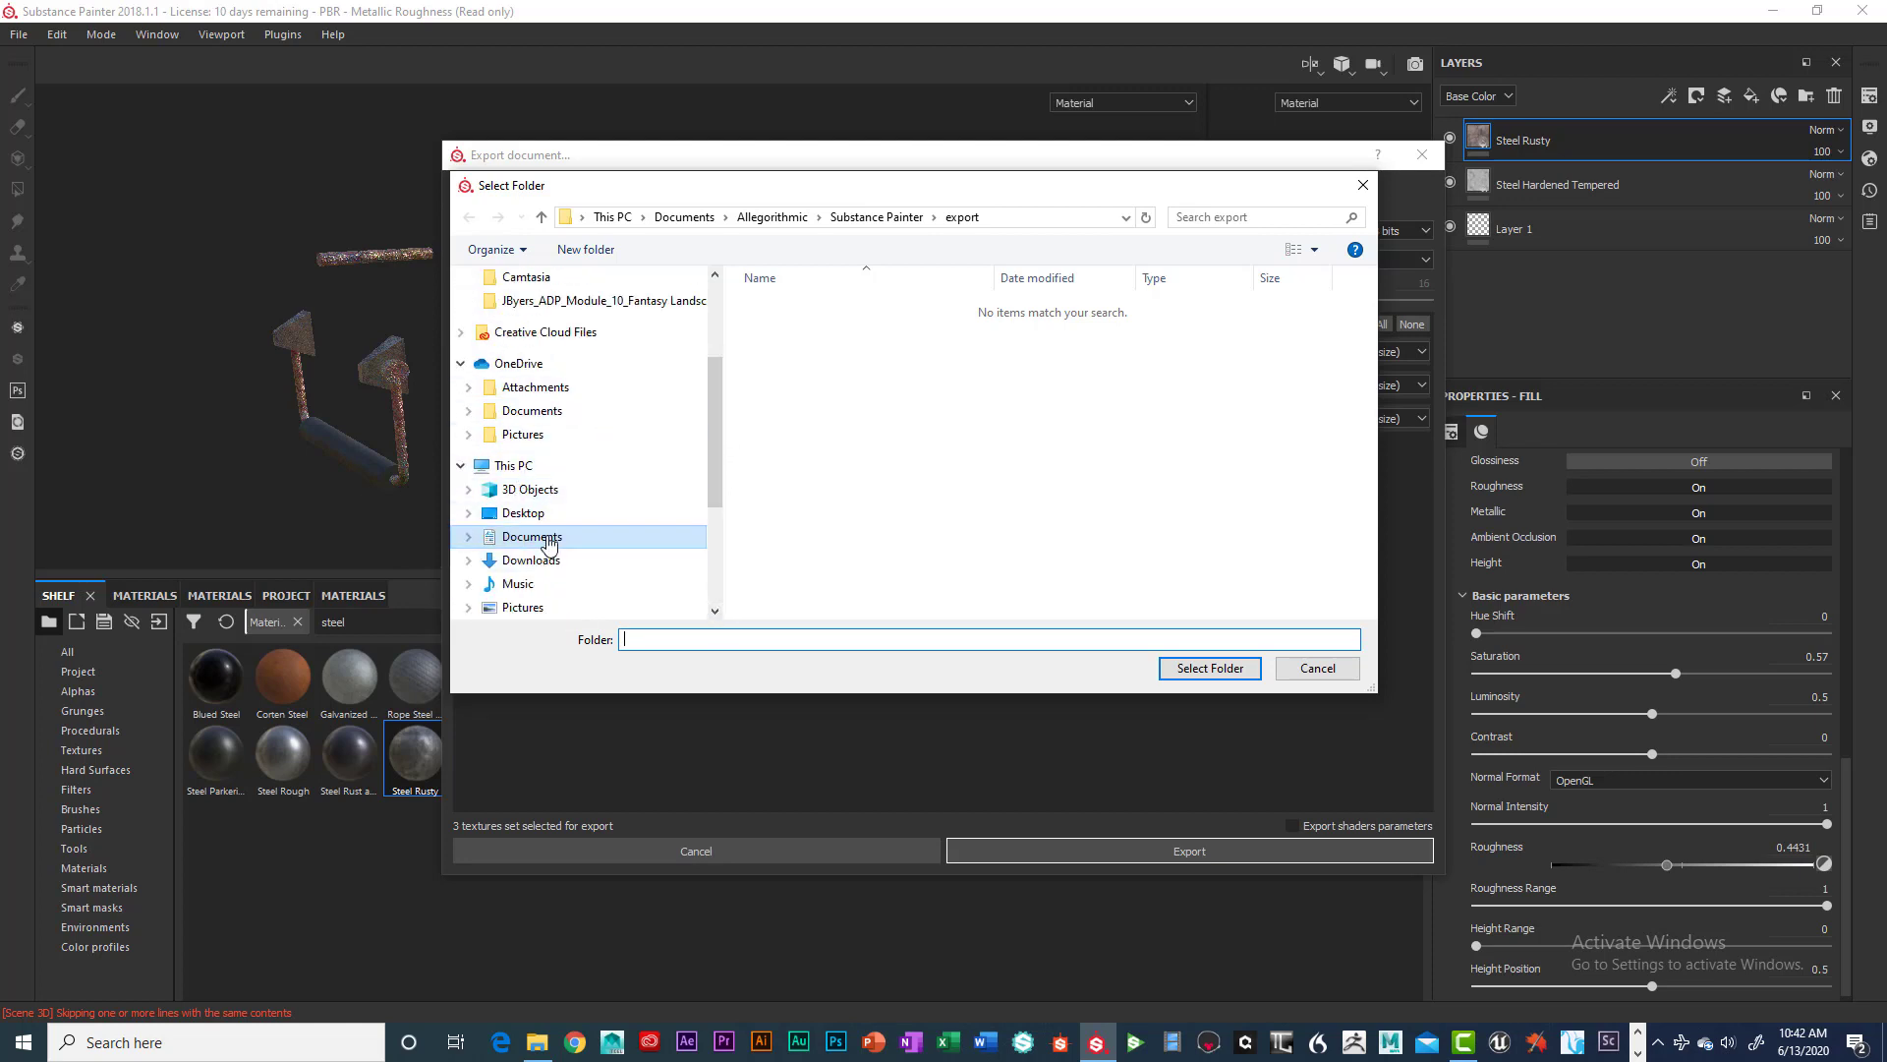
{"action": "left_click", "coordinate": [523, 512]}
Create a folder named Props_Maps on the Desktop and set it as the export destination.
{"action": "right_click", "coordinate": [865, 558]}
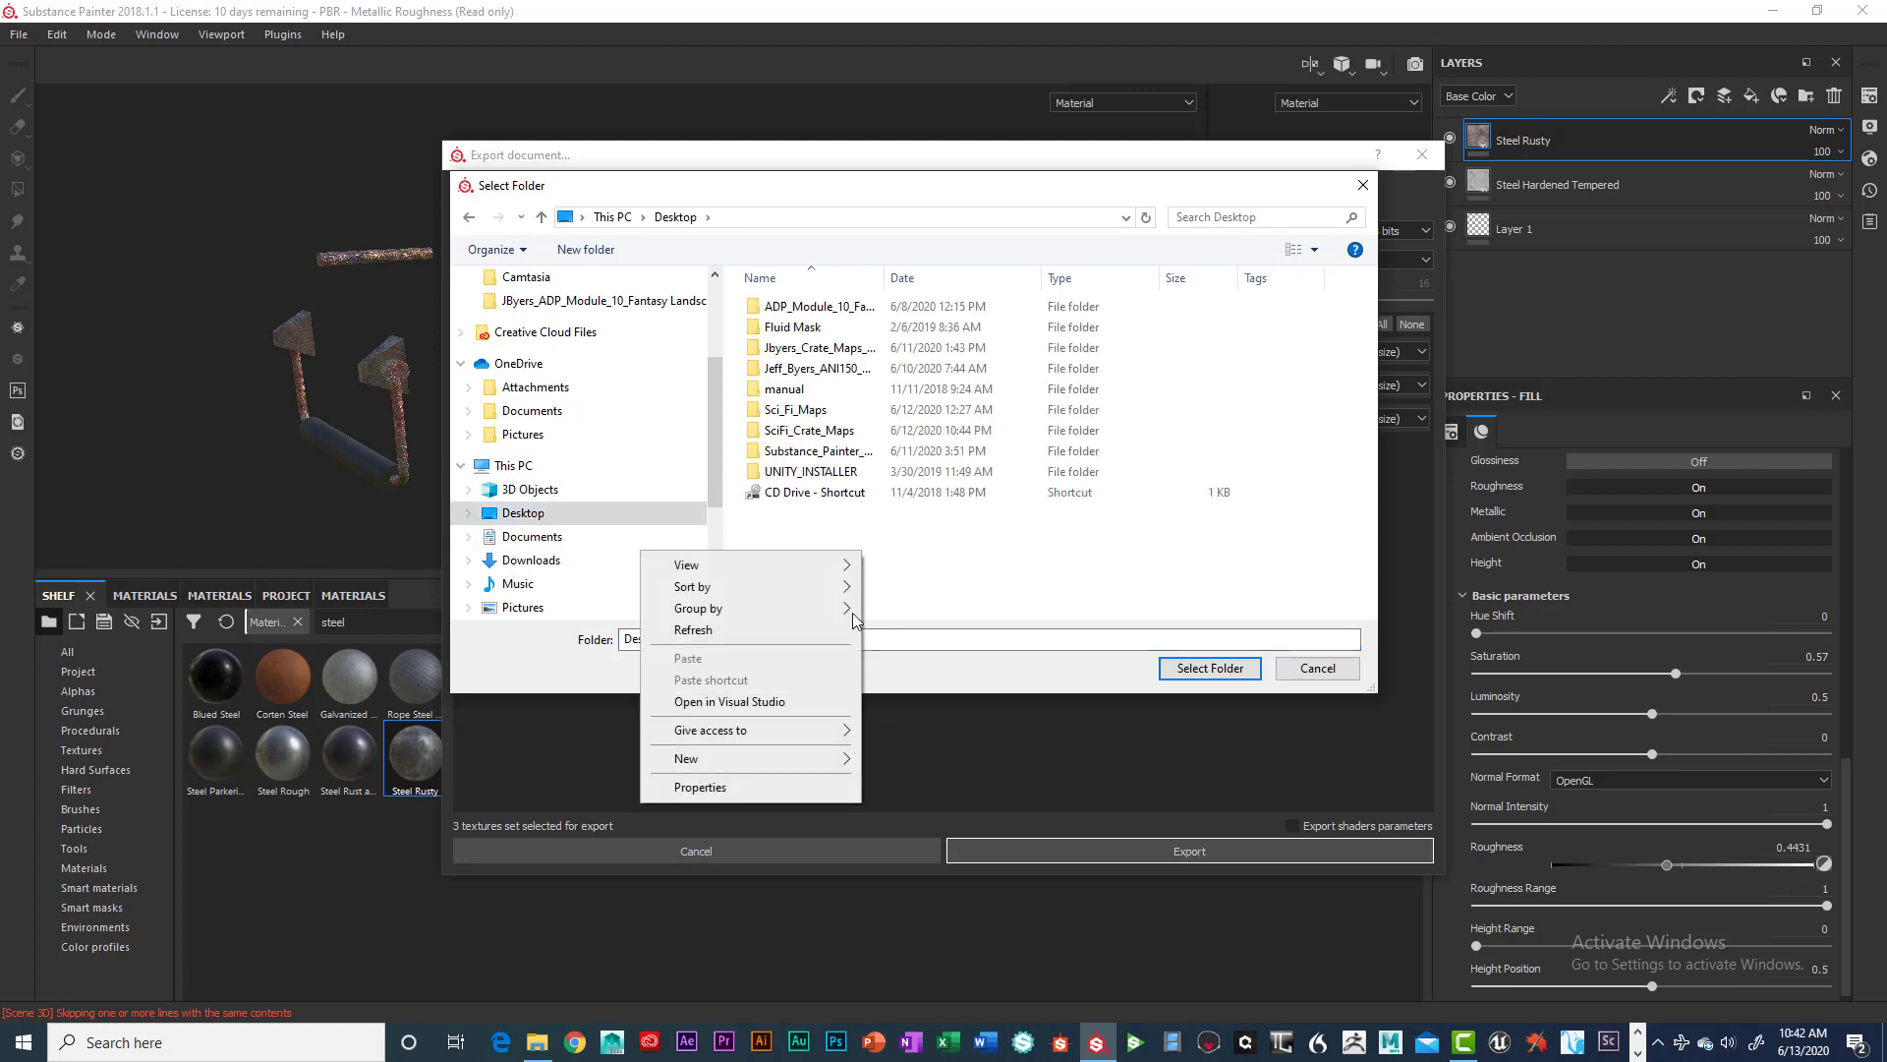
{"action": "mouse_move", "coordinate": [806, 762]}
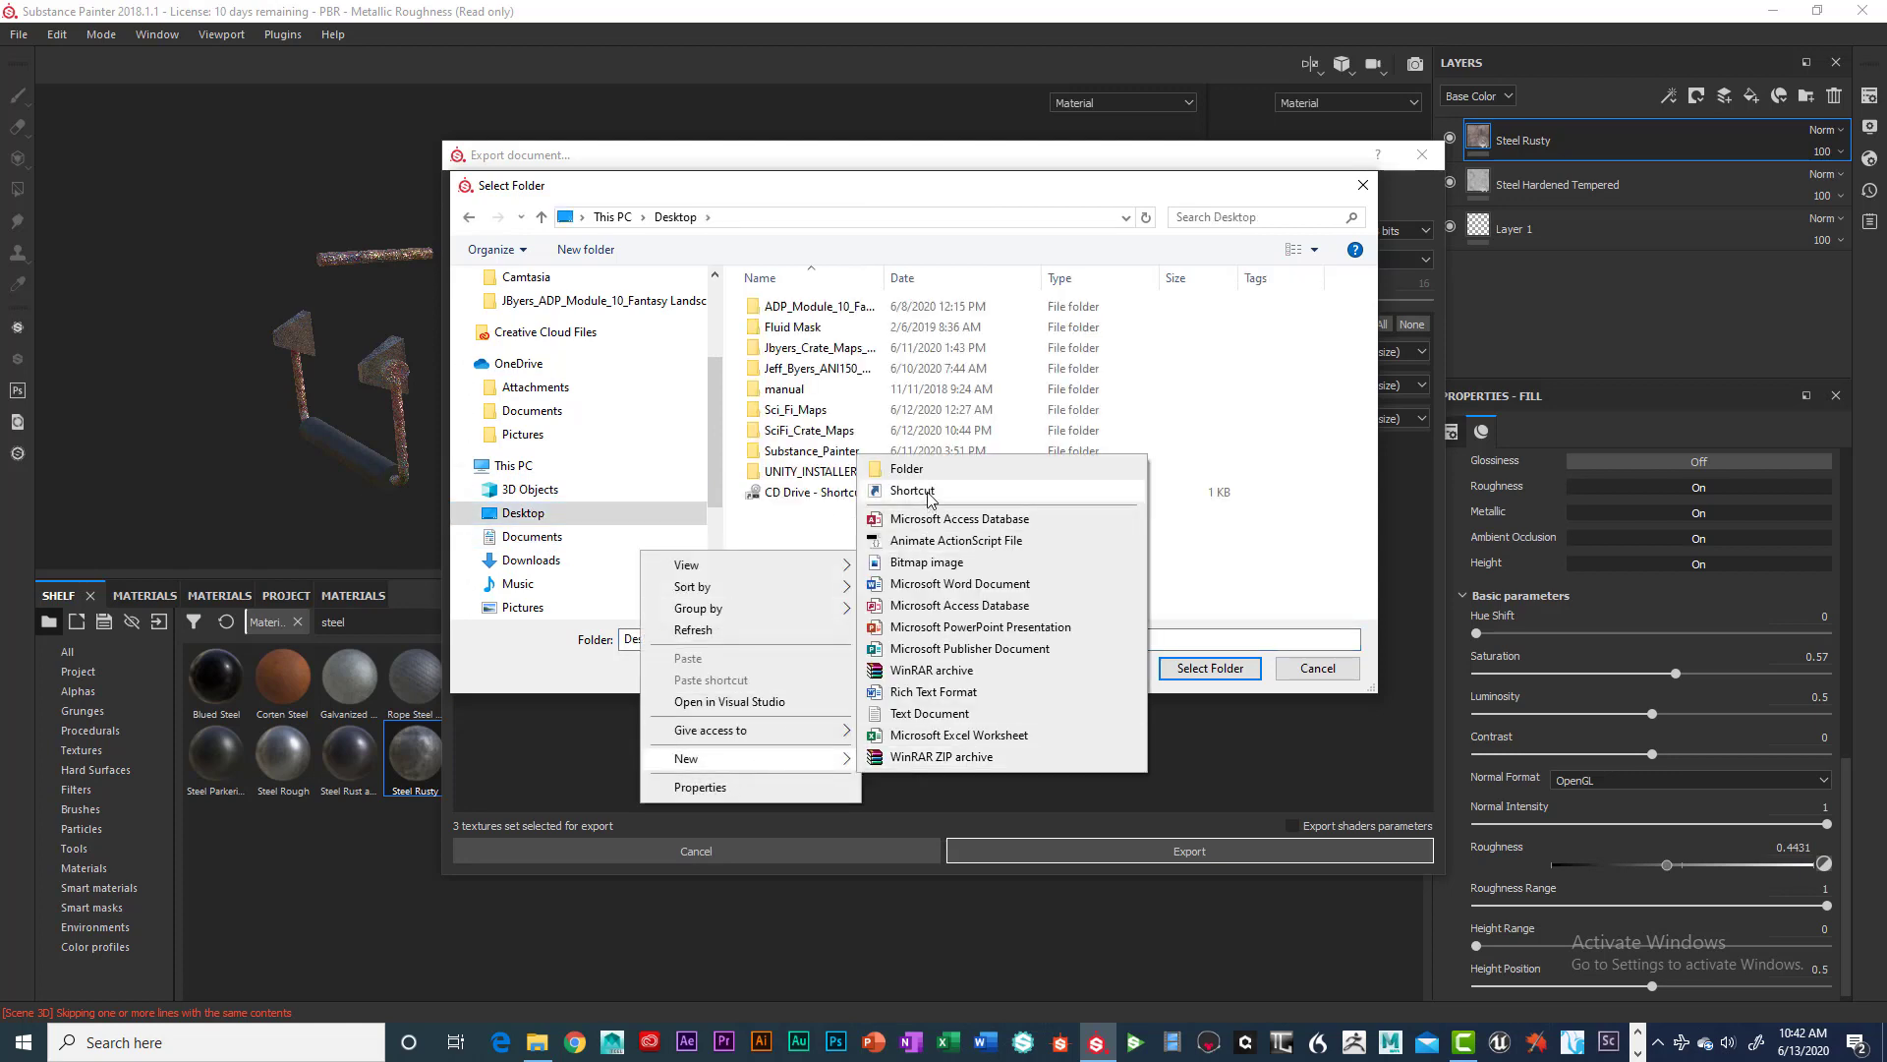
{"action": "left_click", "coordinate": [919, 469]}
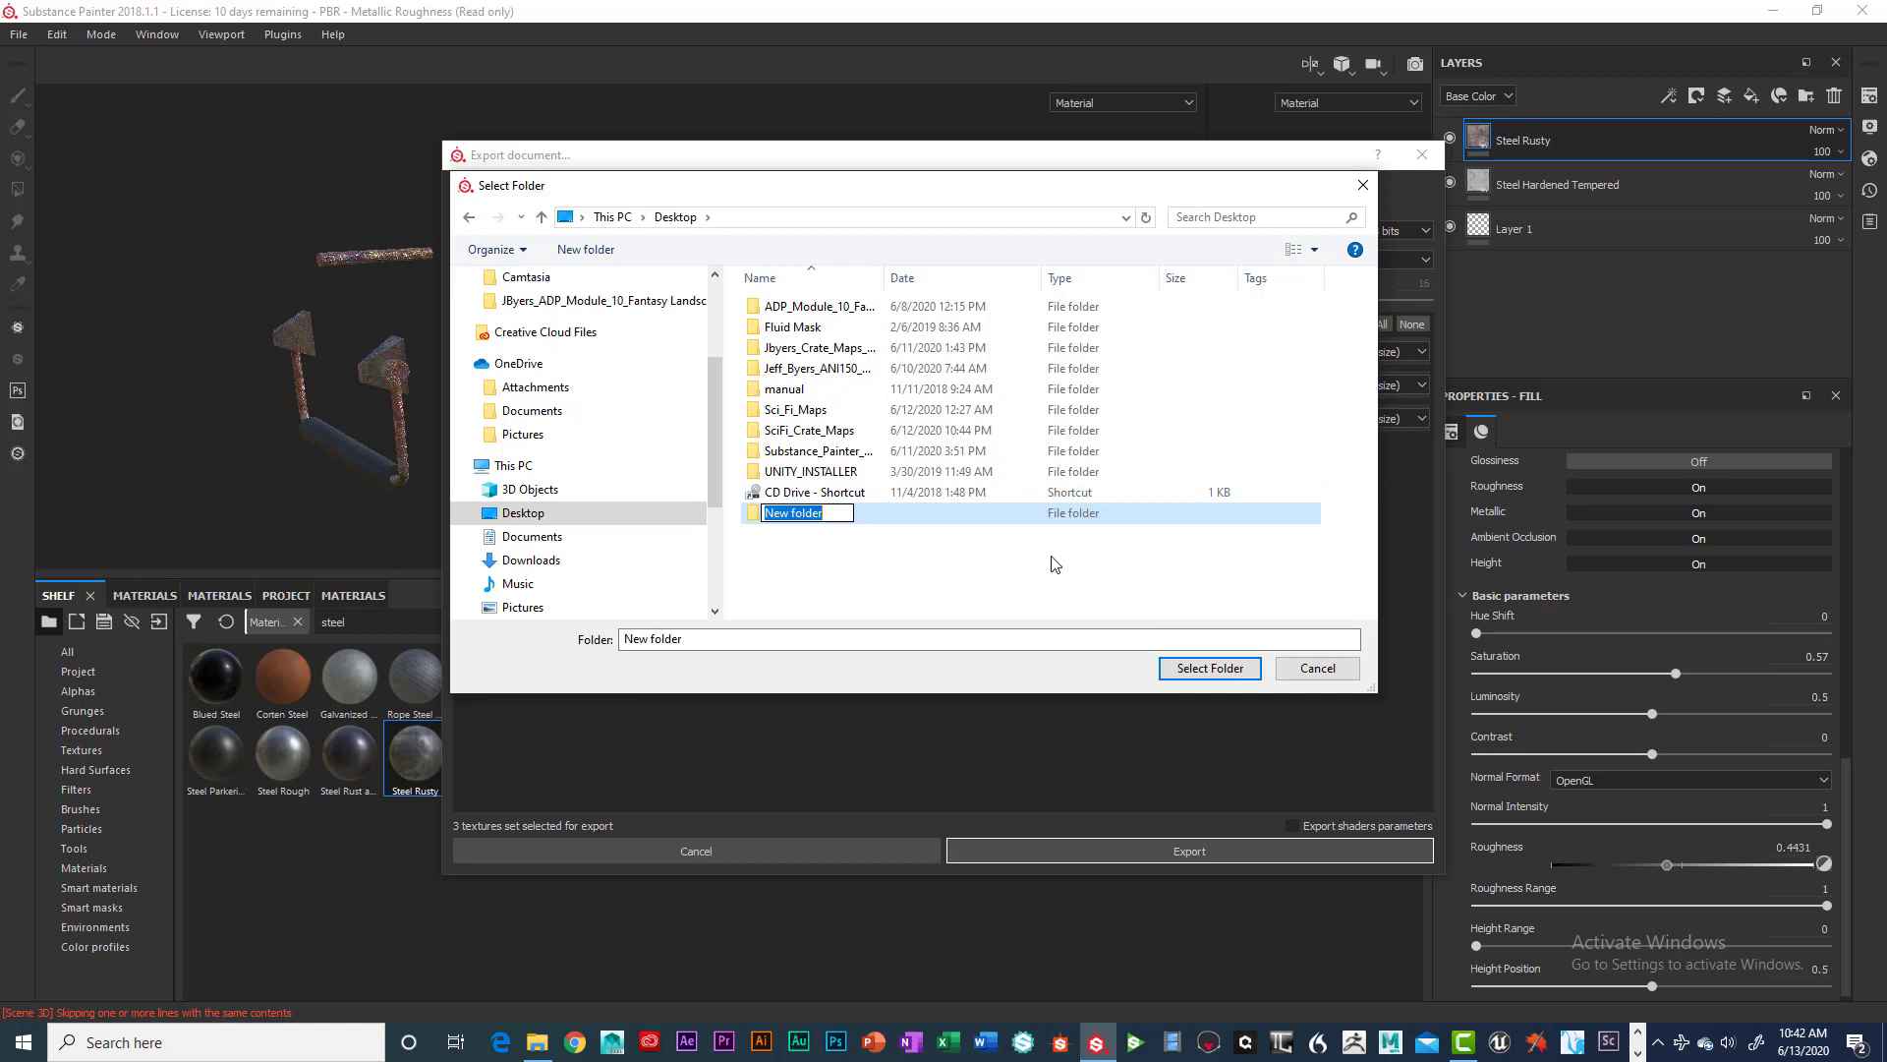
{"action": "type", "text": "Pop"}
{"action": "key", "text": "BackSpace"}
{"action": "key", "text": "BackSpace"}
{"action": "type", "text": "rops_Maps"}
{"action": "key", "text": "Return"}
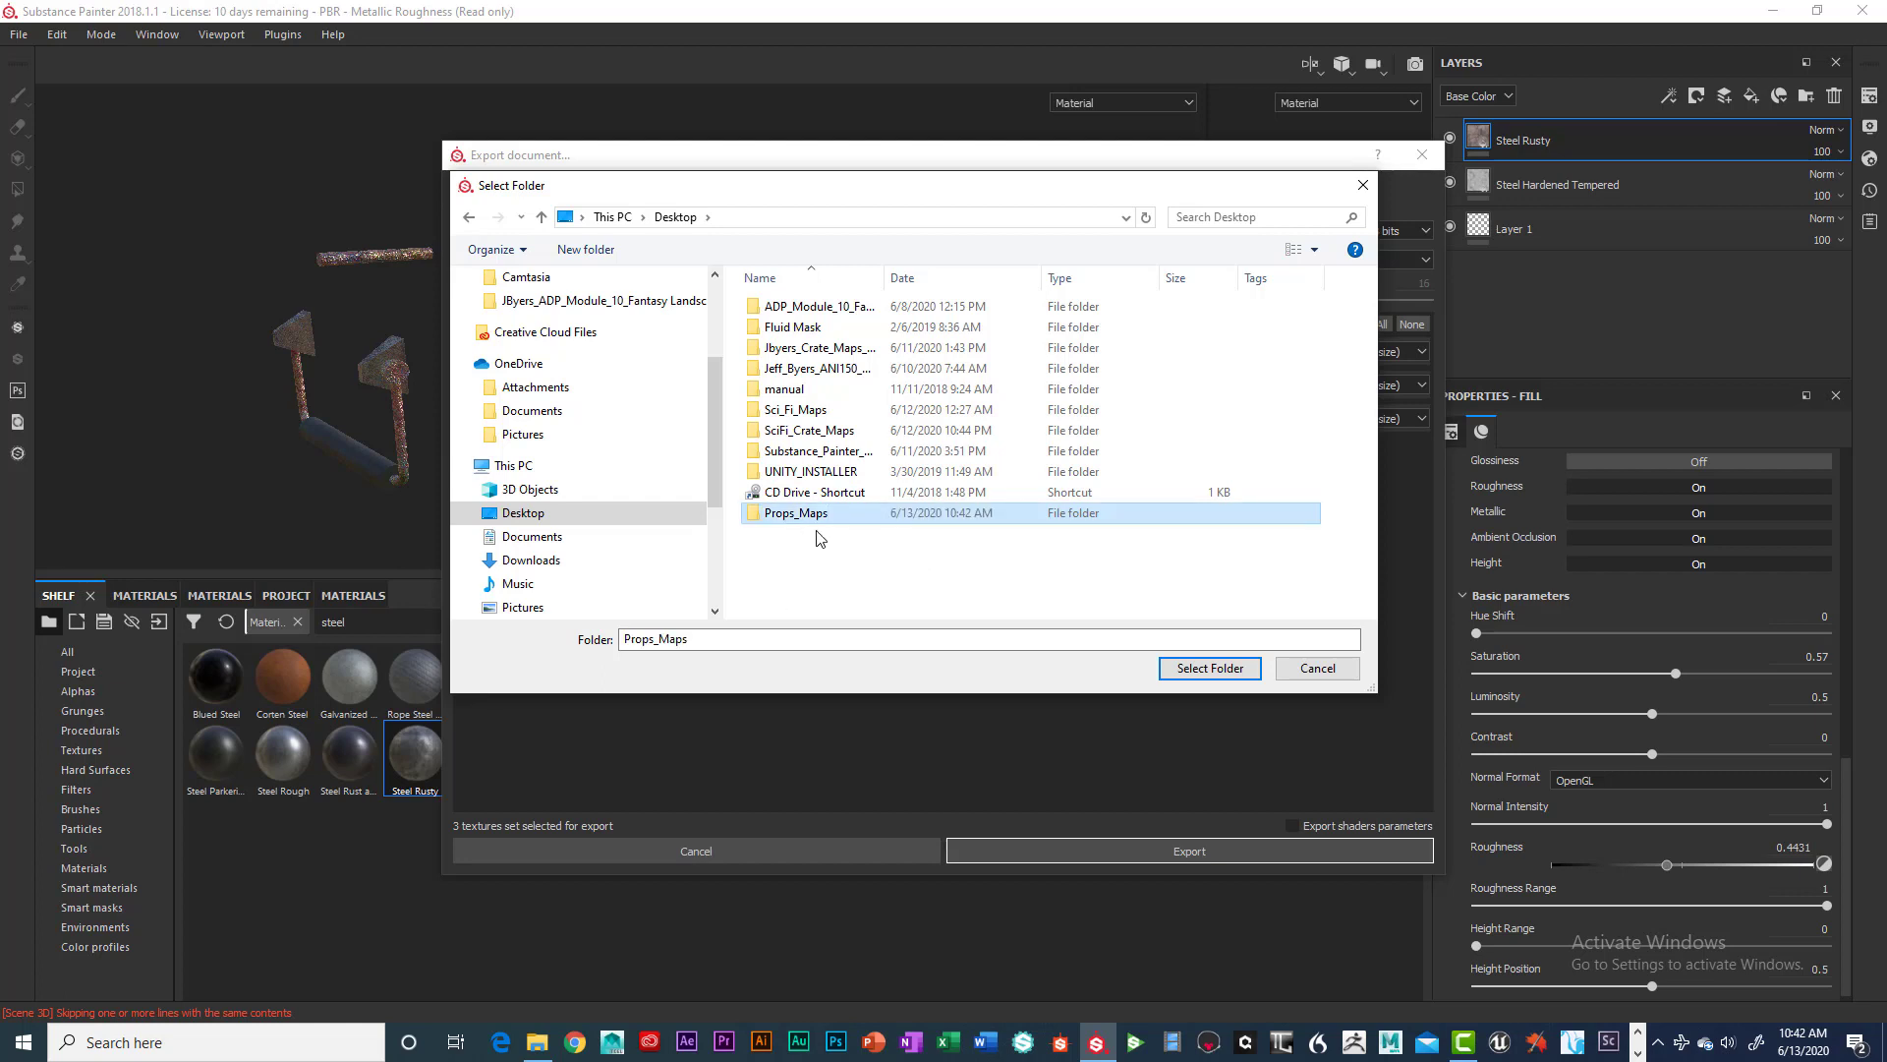
{"action": "left_click", "coordinate": [783, 514]}
{"action": "left_click", "coordinate": [1211, 662]}
{"action": "left_click", "coordinate": [1191, 665]}
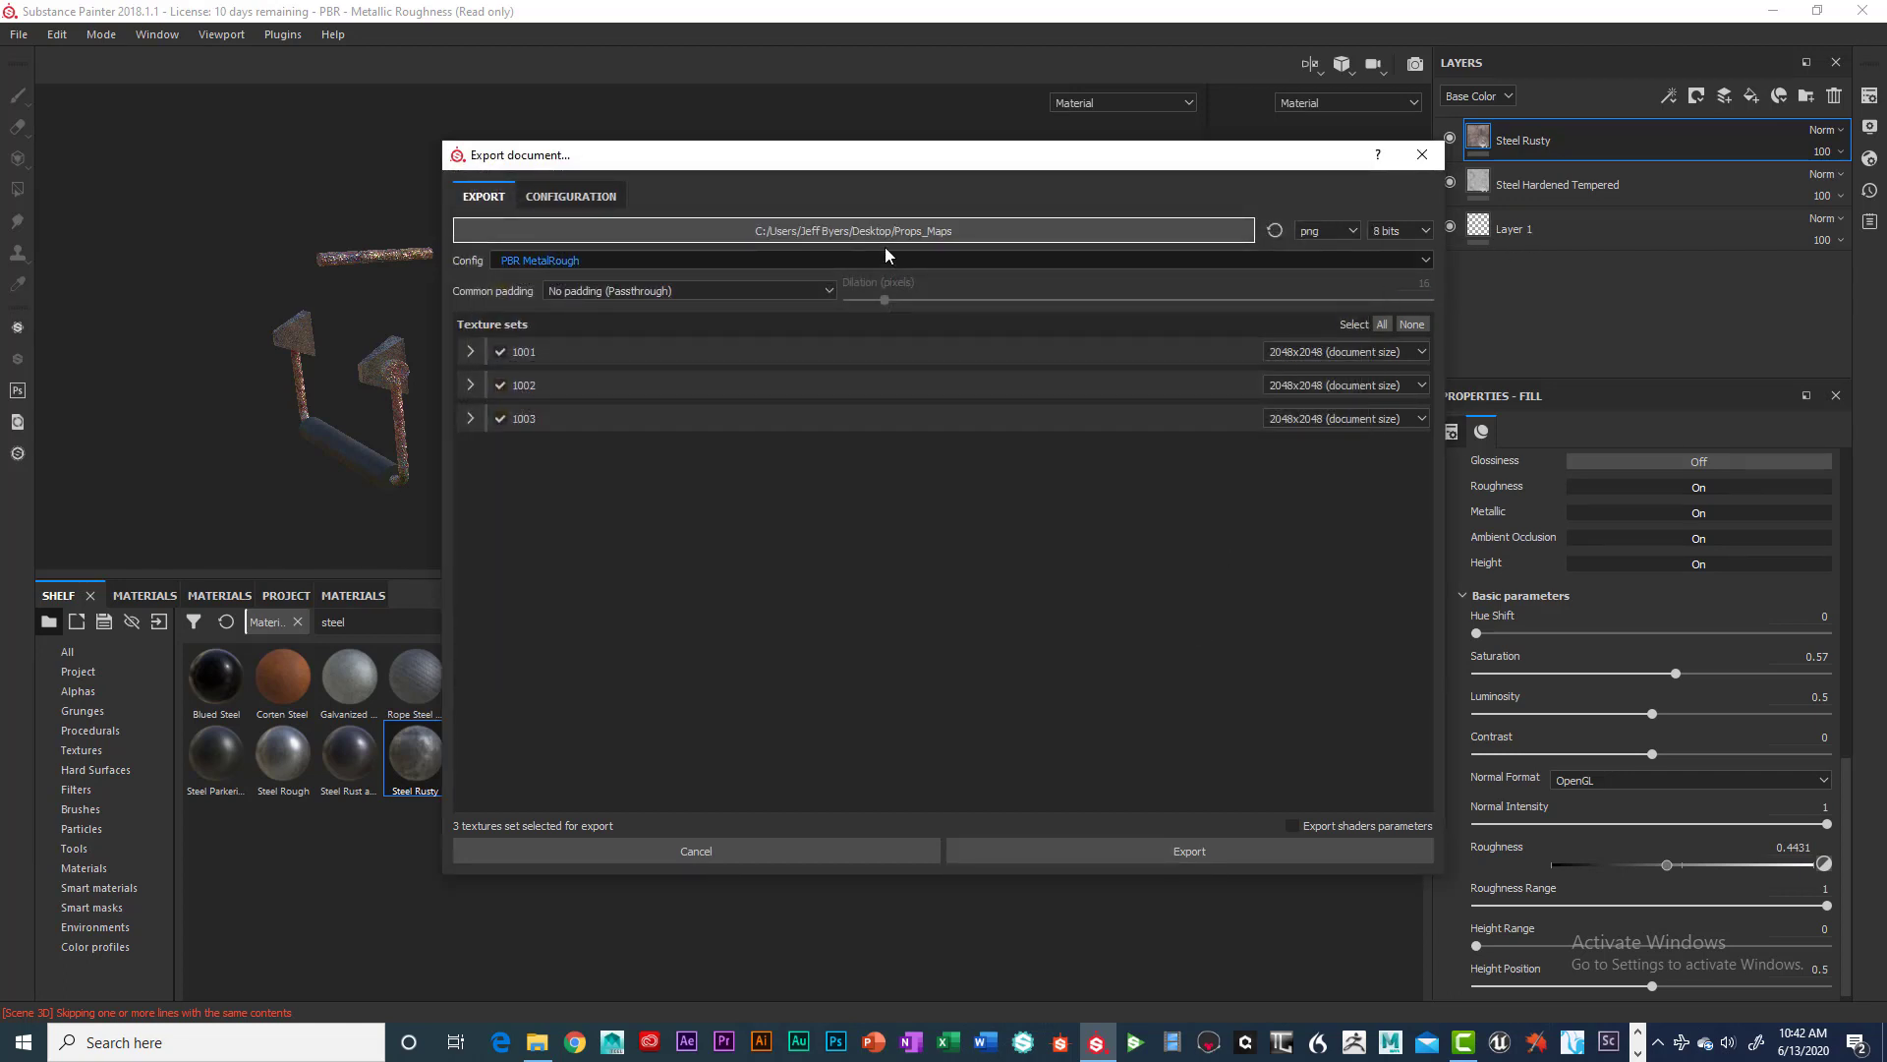
Review the output maps of the Arnold 5 UDIM (AiStandard) preset, and export all three texture sets with the PBR MetalRough config.
{"action": "left_click", "coordinate": [548, 195]}
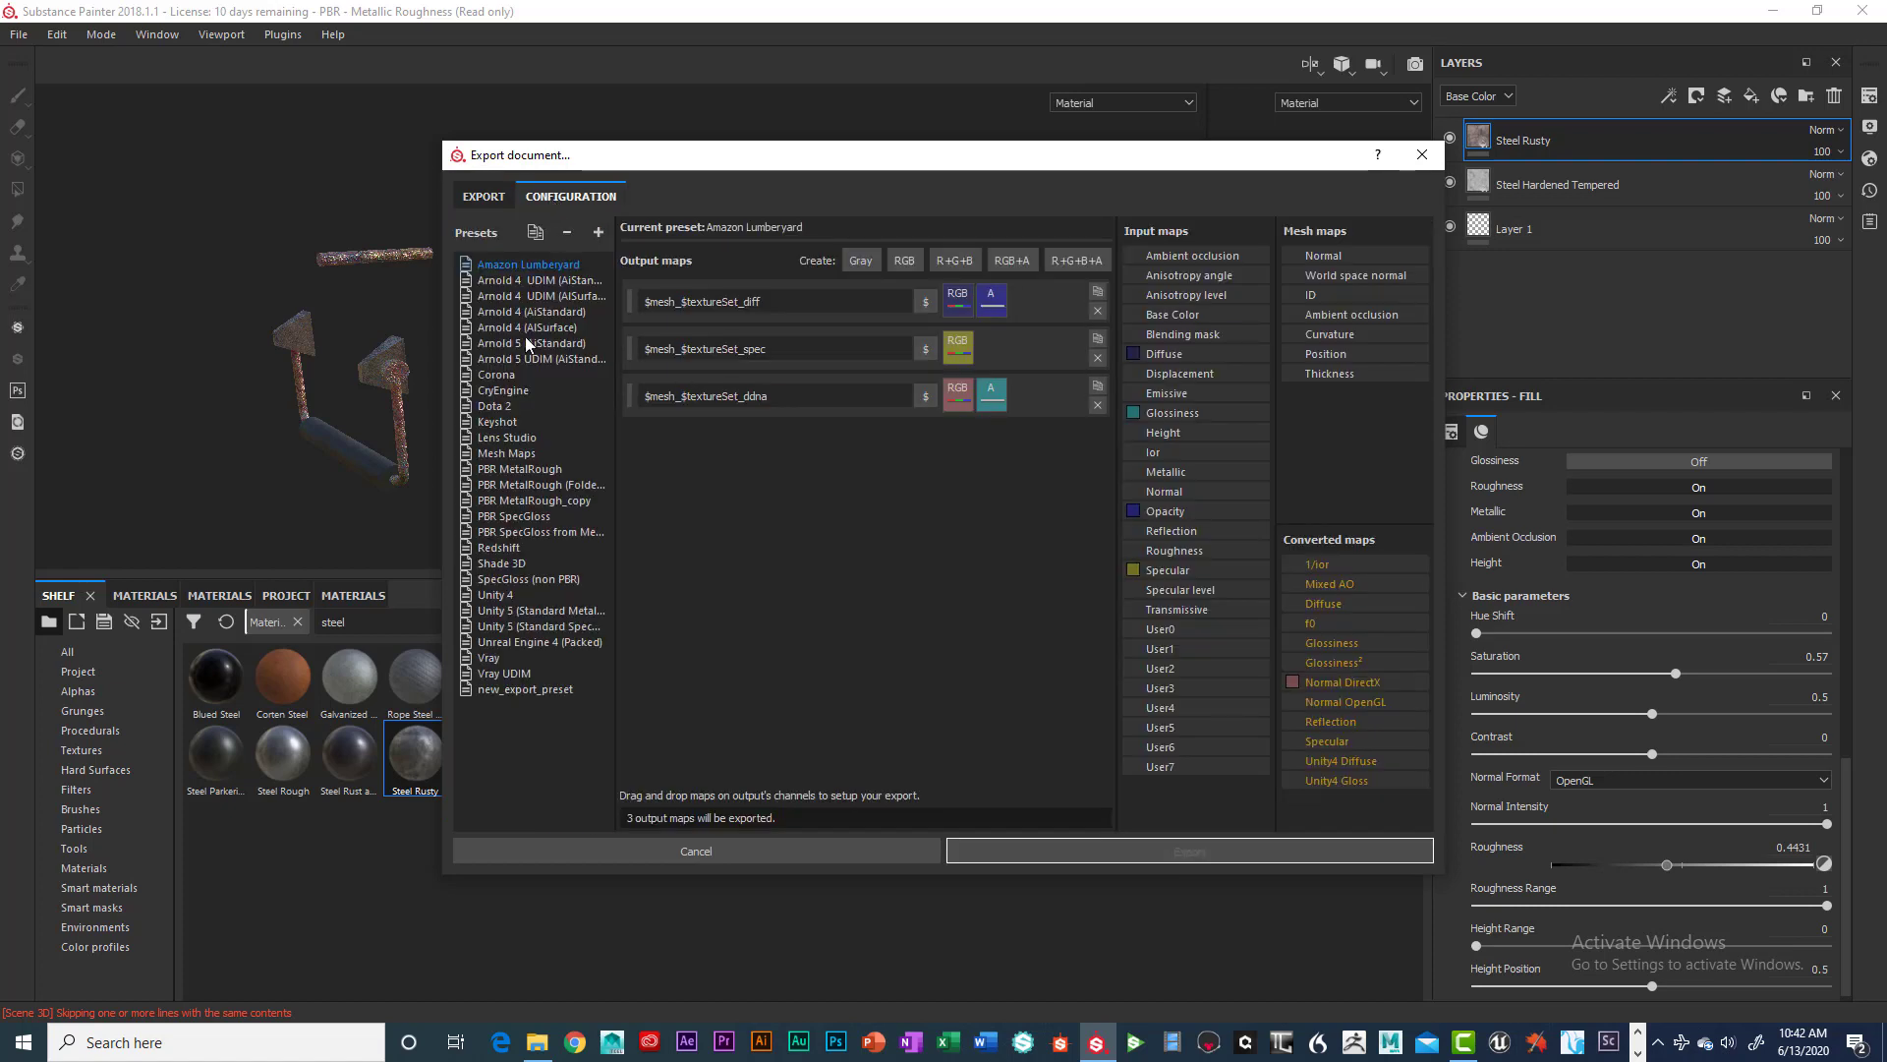
{"action": "left_click", "coordinate": [545, 357]}
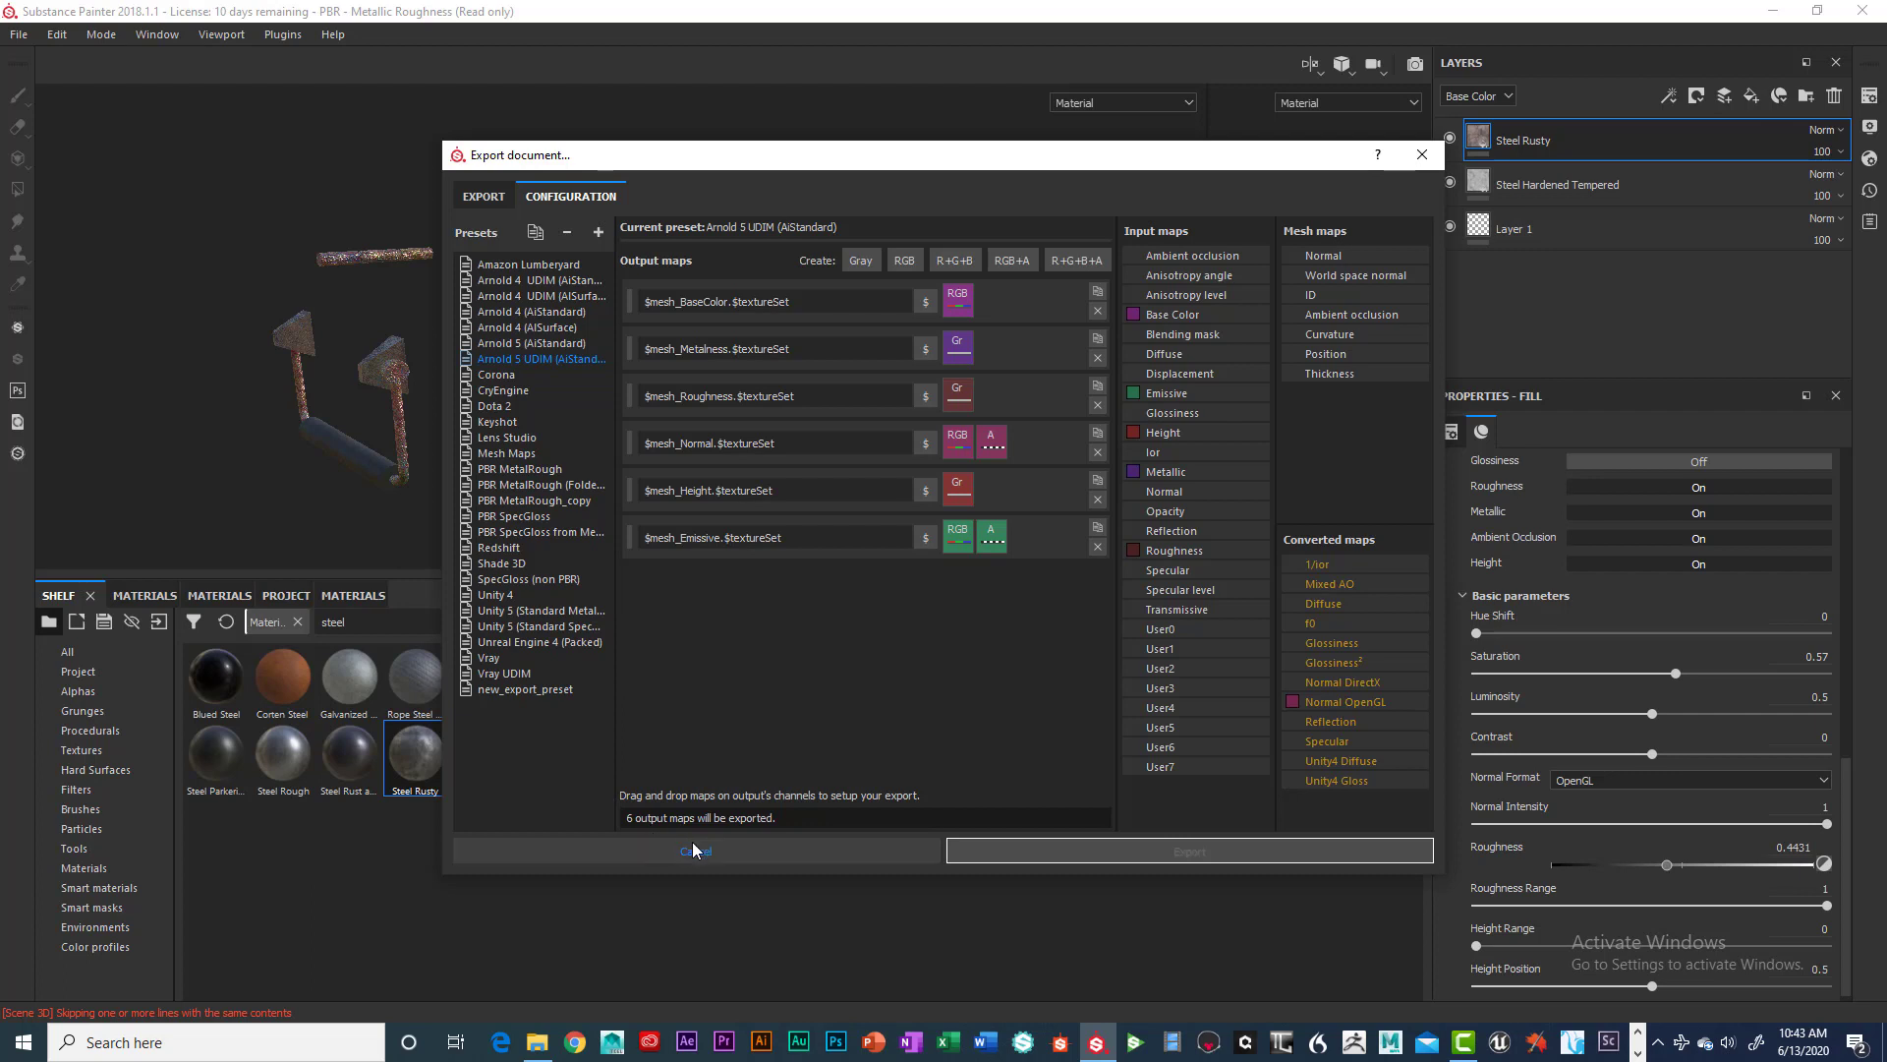
{"action": "left_click", "coordinate": [501, 196]}
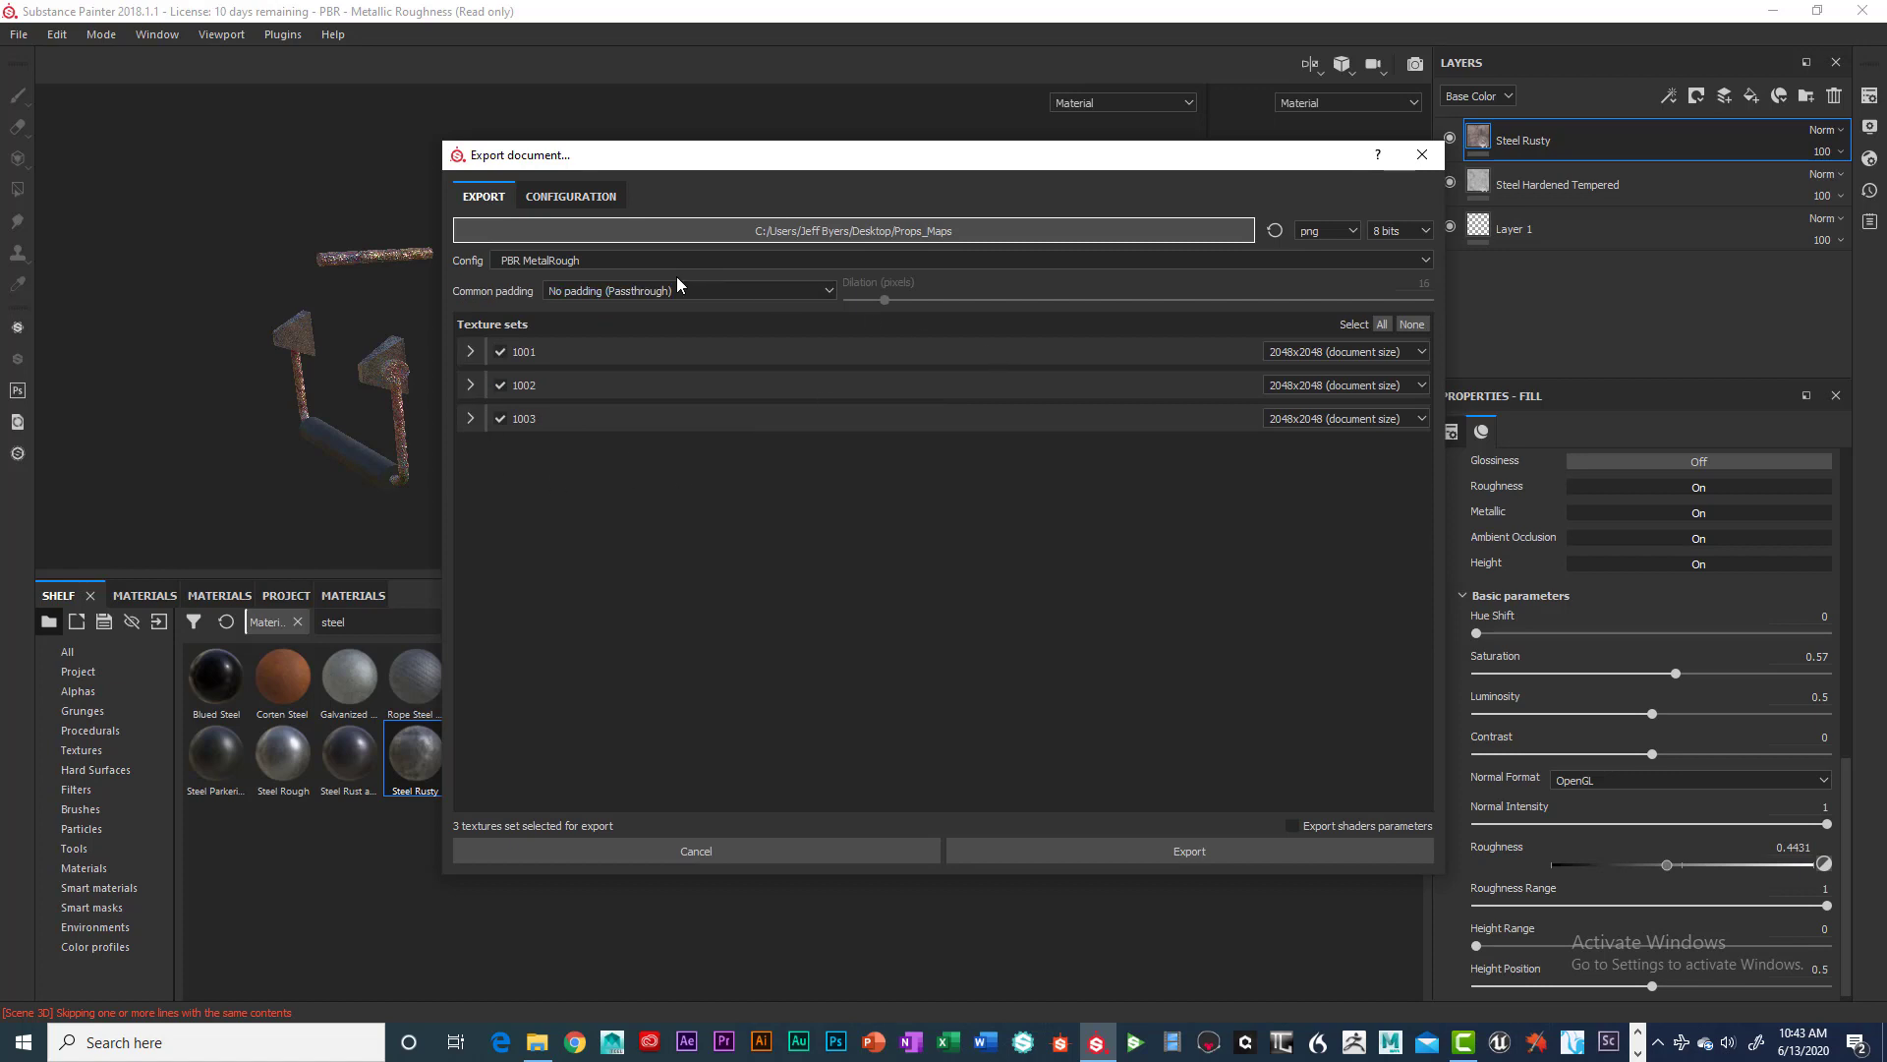
{"action": "left_click", "coordinate": [1207, 852]}
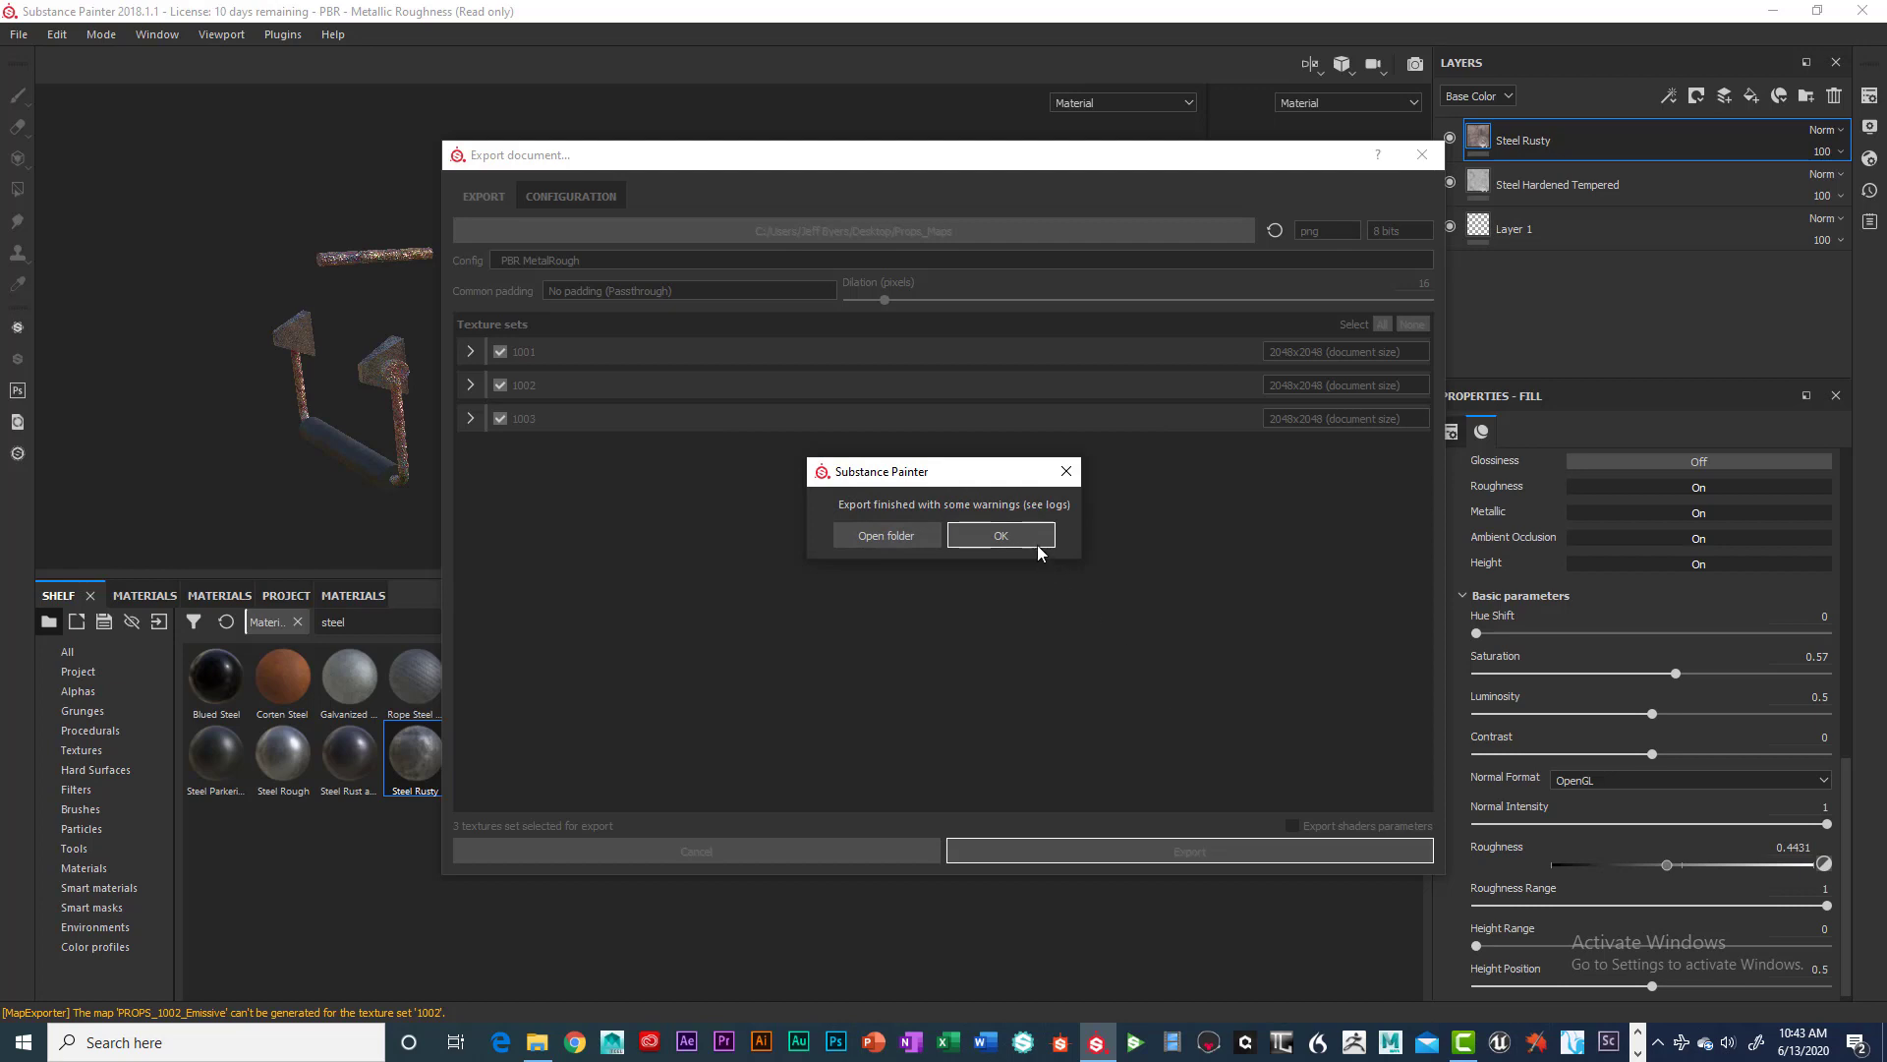
{"action": "left_click", "coordinate": [1013, 531]}
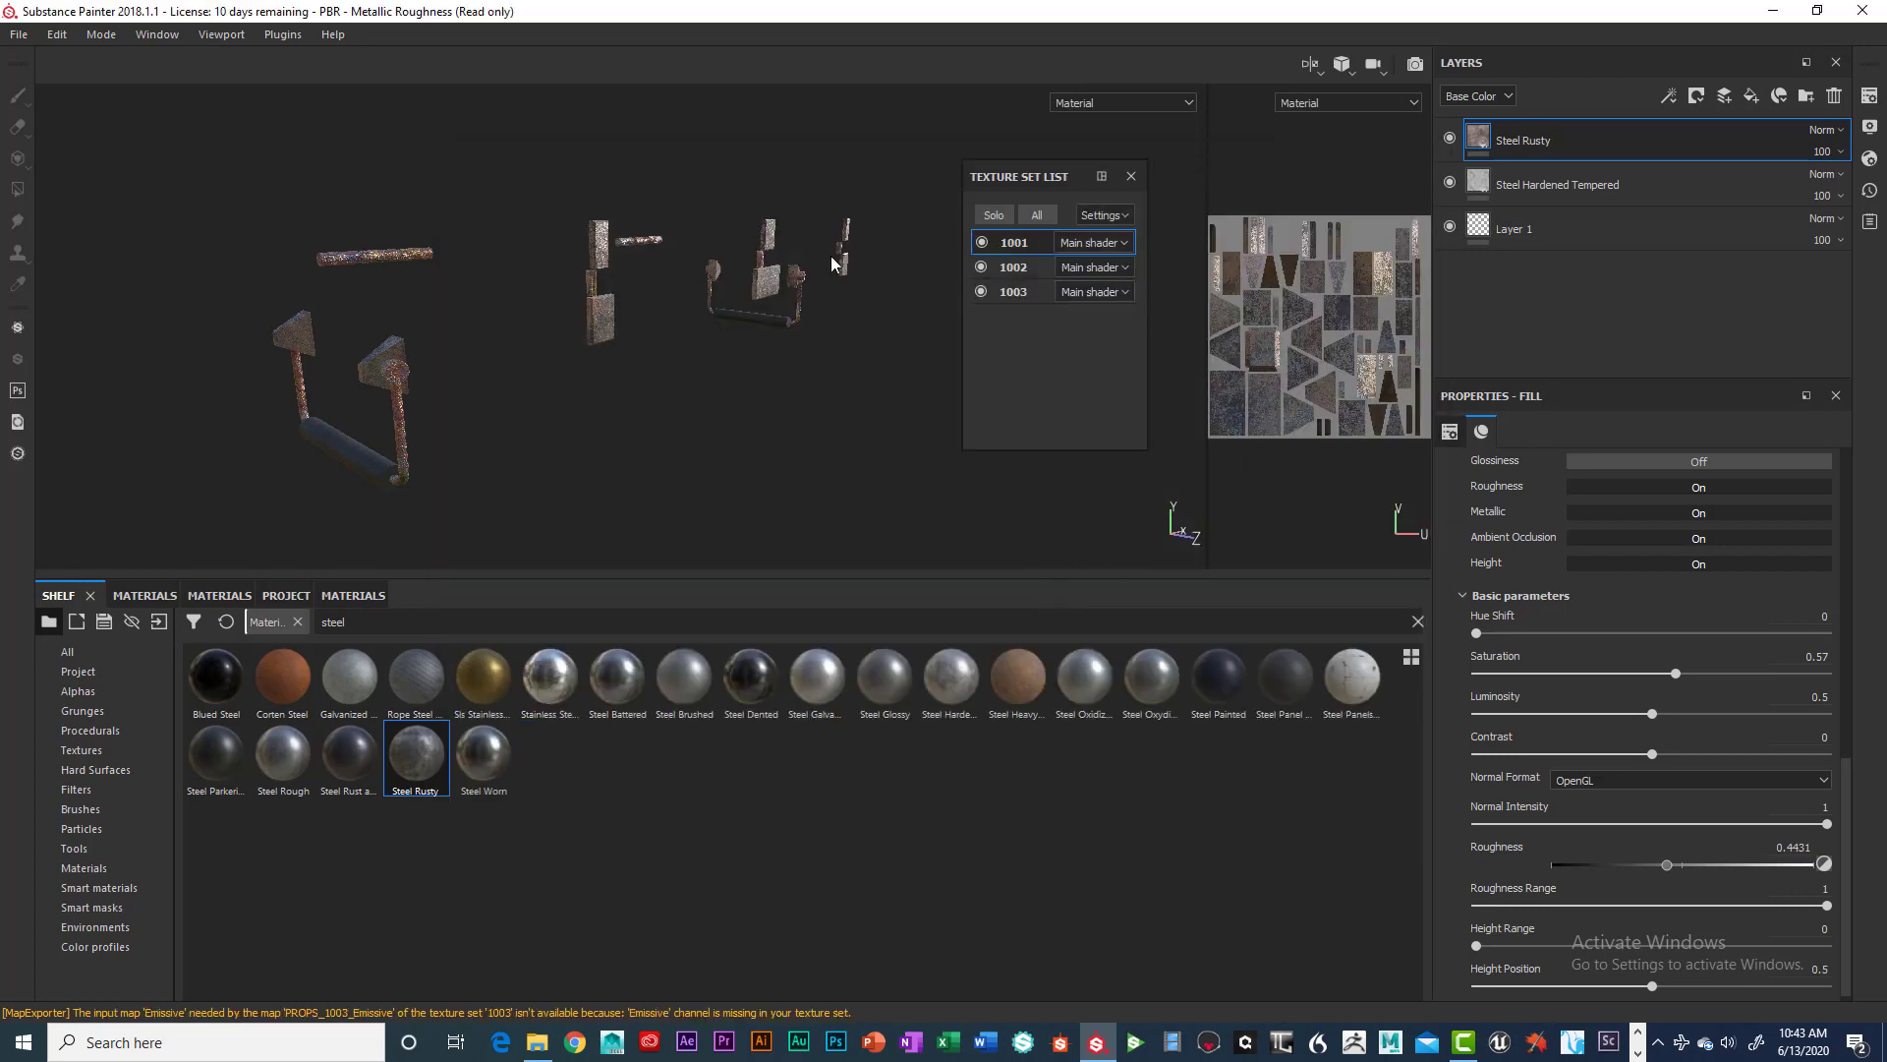
Save the project as Props_01 in the Substance Painter_Files folder.
{"action": "left_click", "coordinate": [21, 35]}
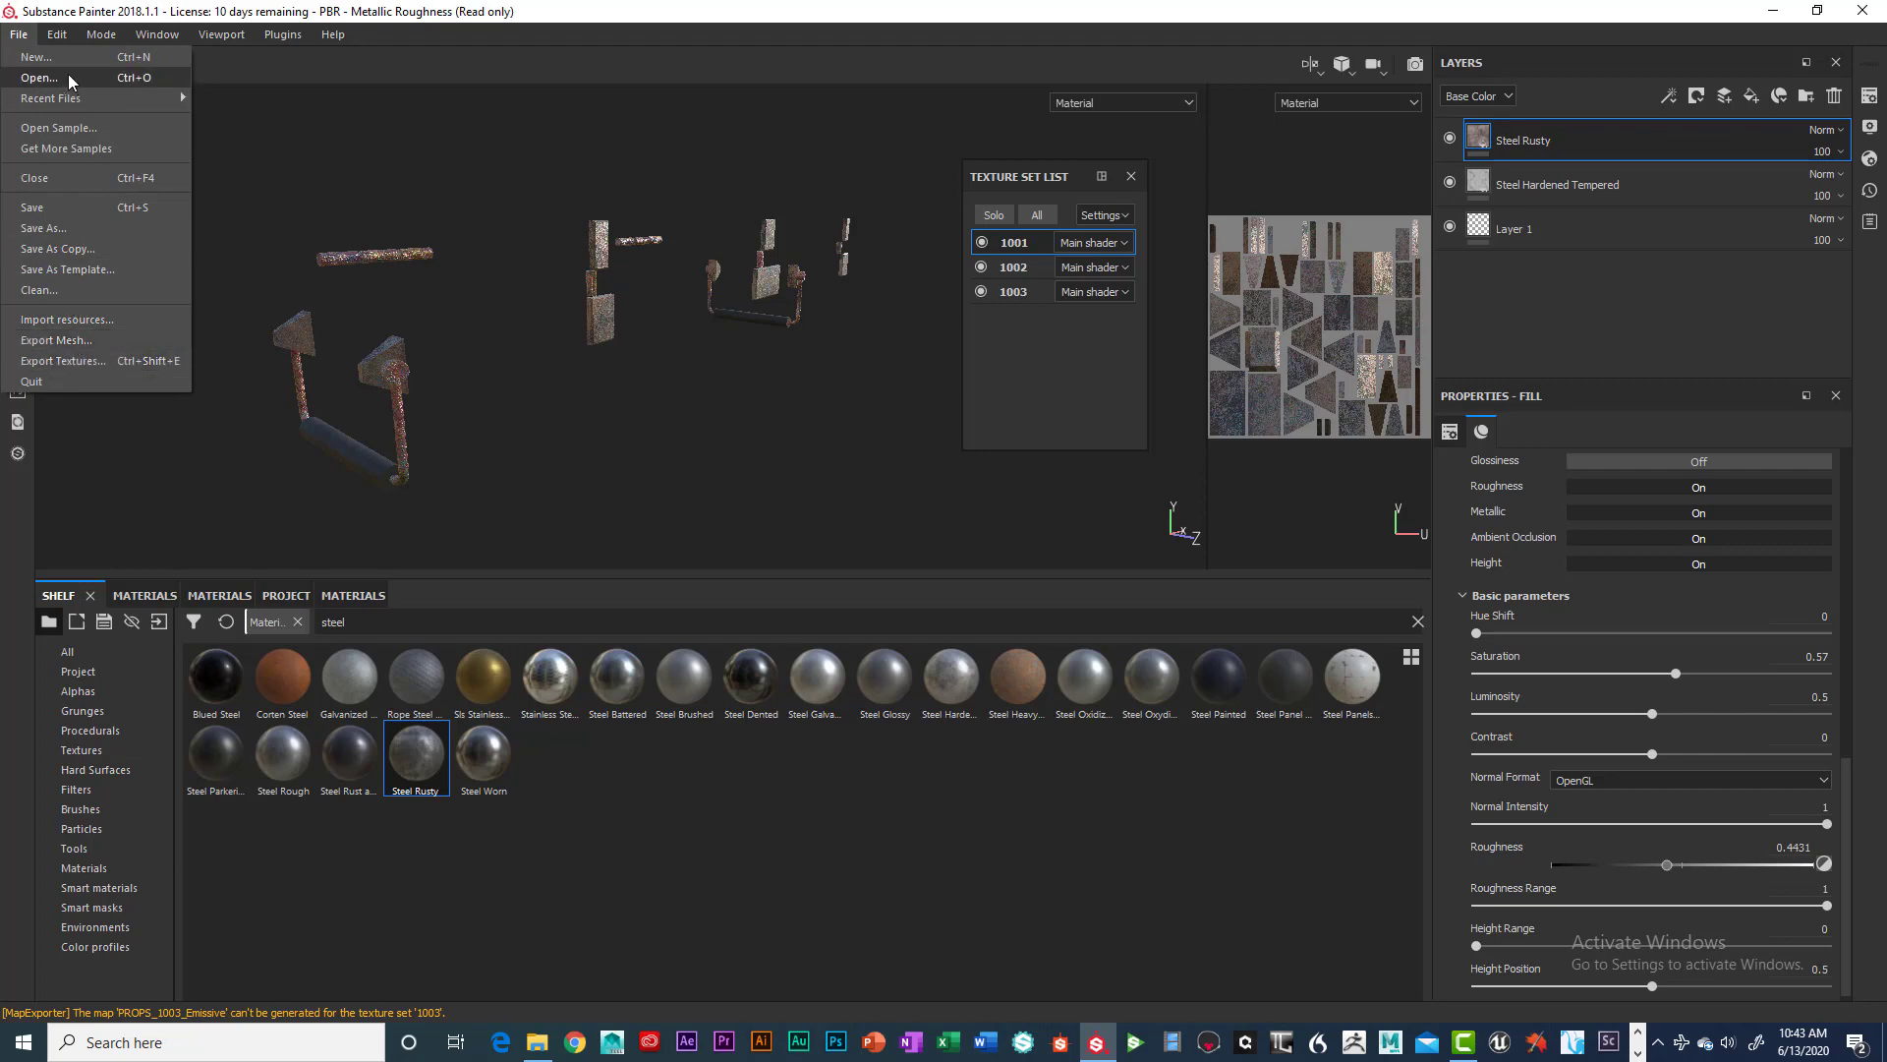
{"action": "left_click", "coordinate": [51, 227]}
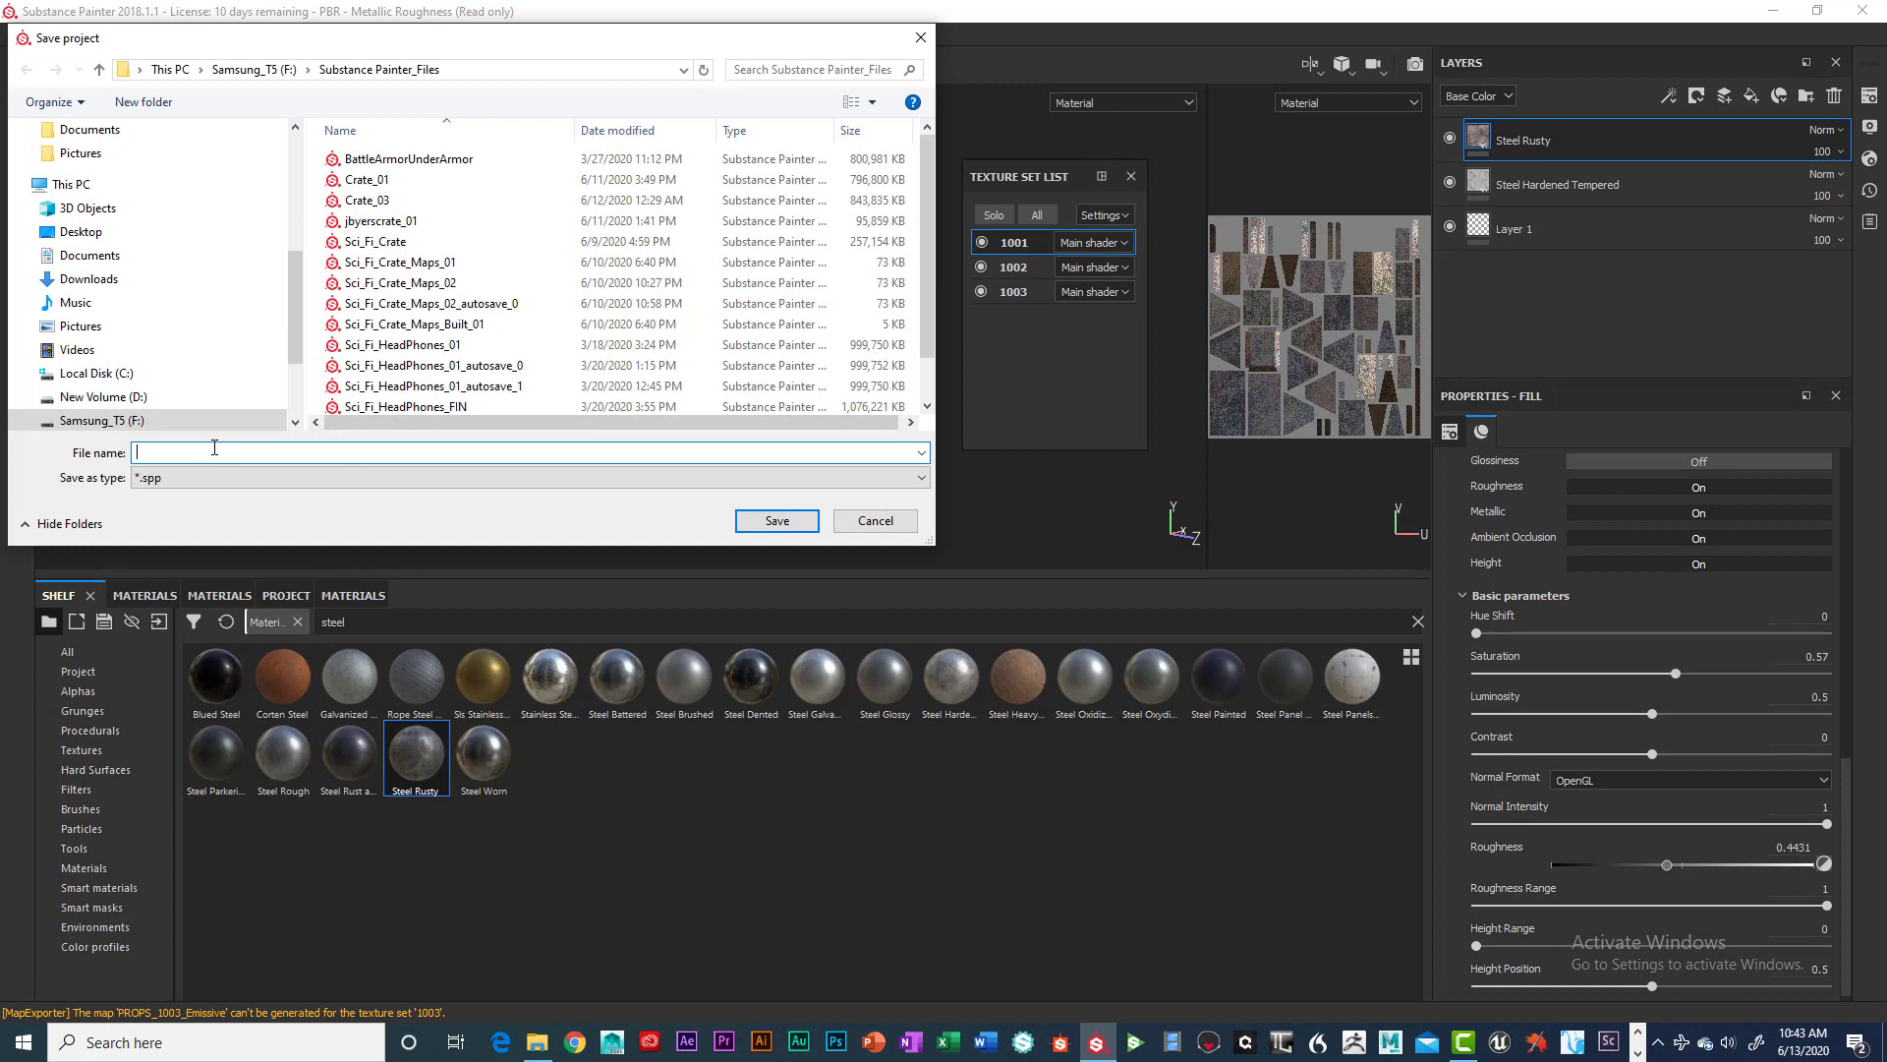
{"action": "type", "text": "Props_01"}
{"action": "left_click", "coordinate": [776, 521]}
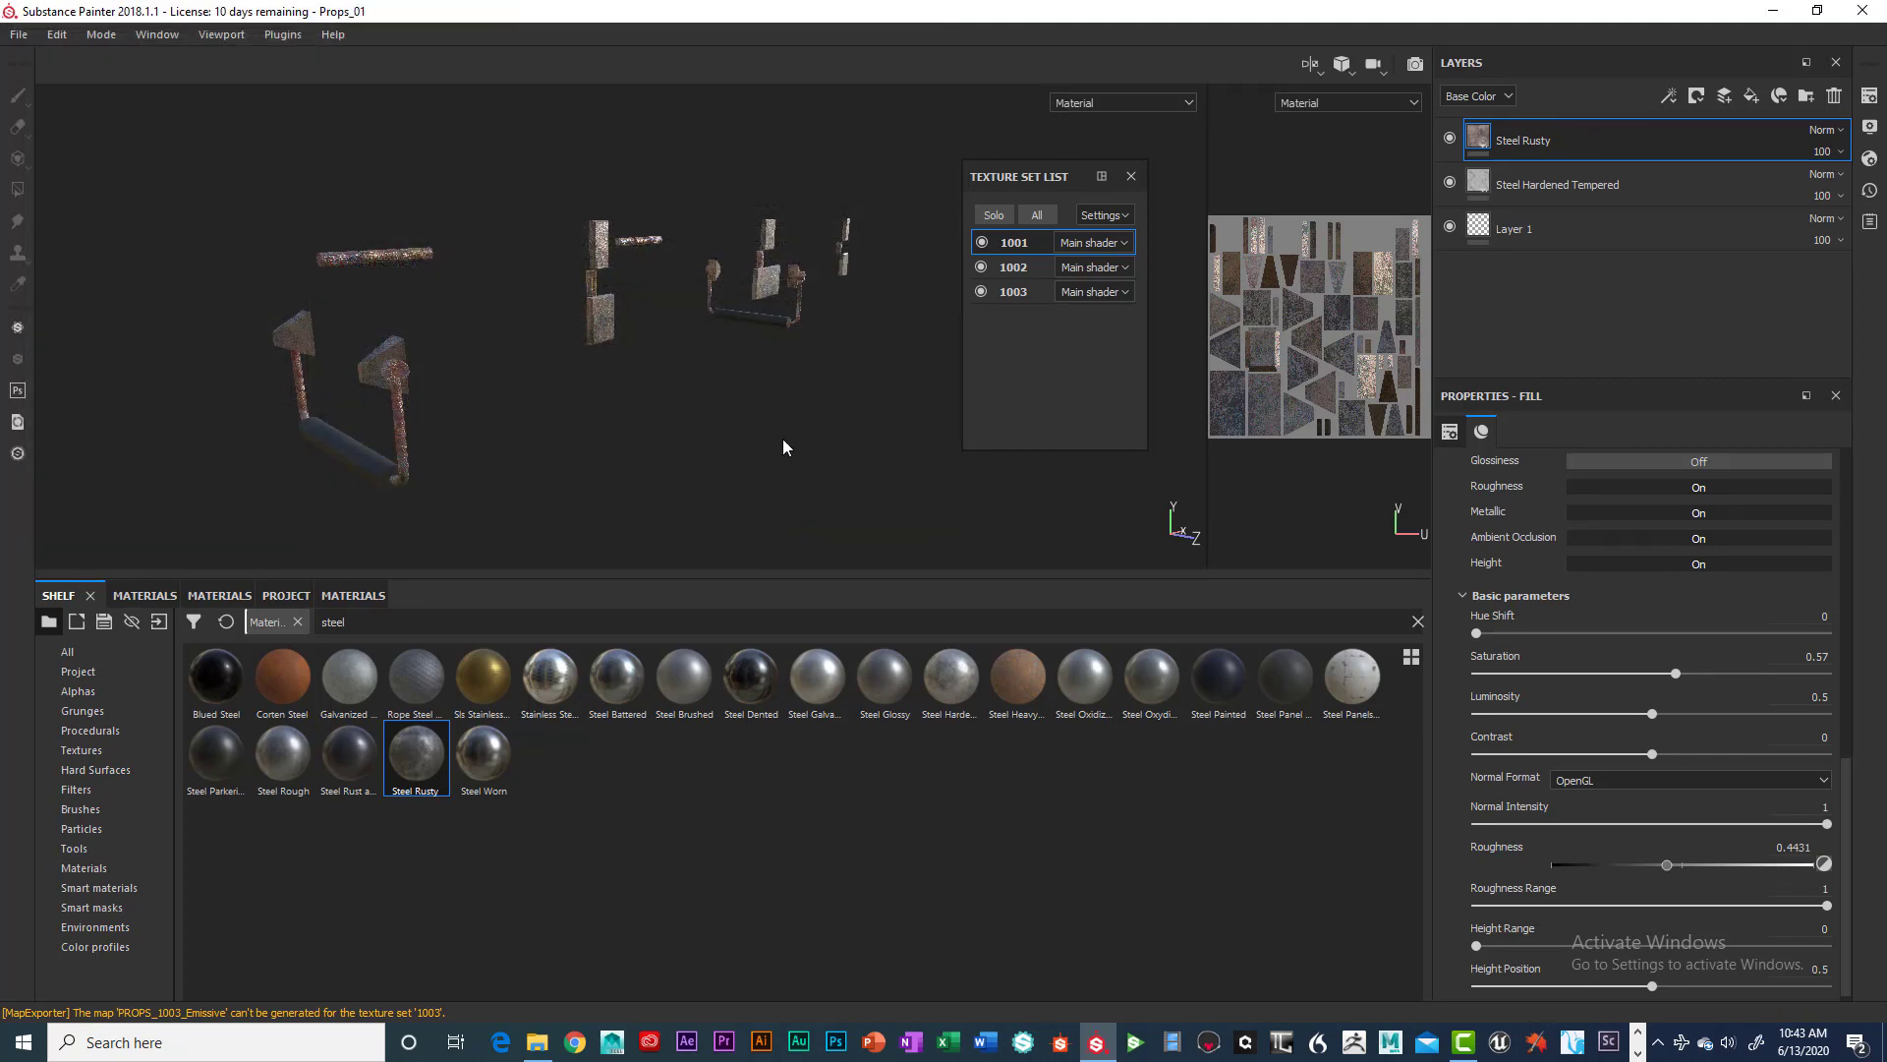